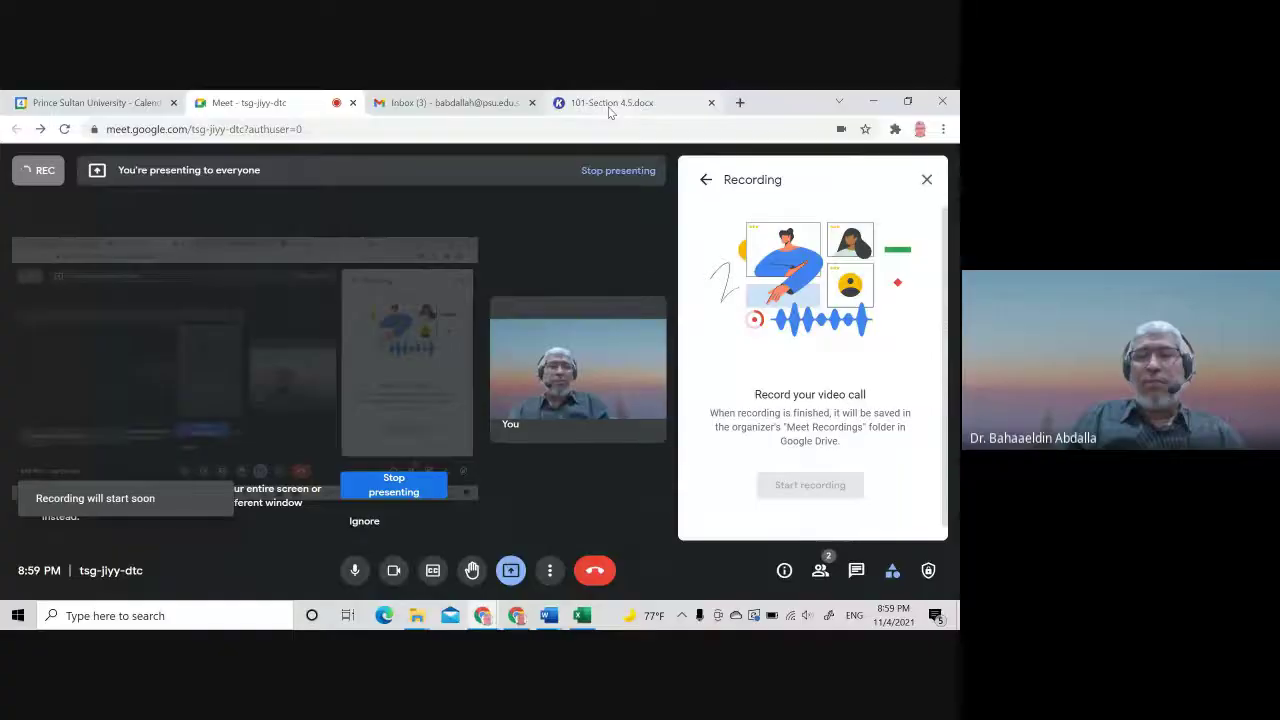
- Start recording the Google Meet call from the Recording panel
left_click(609, 104)
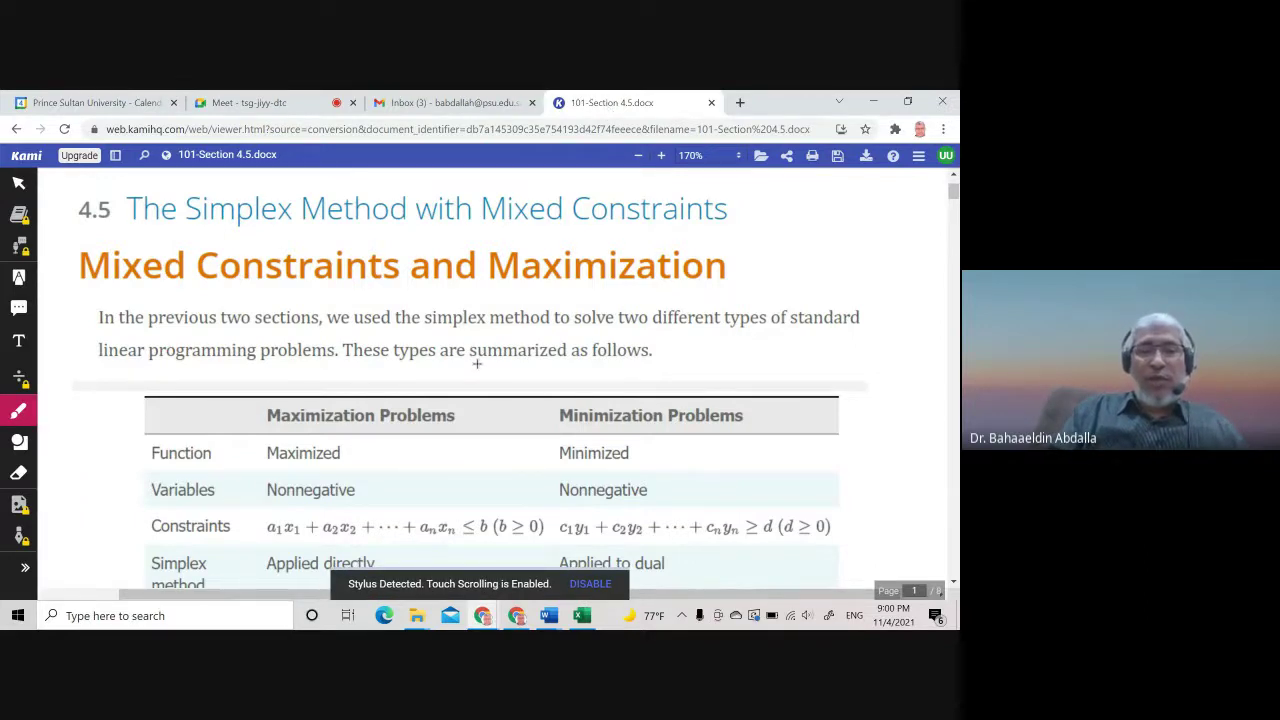
- Underline '≤ b (b ≥ 0)' and '≥ d (d ≥ 0)' in the summary table's Constraints row
scroll(477, 364, "down", 2)
scroll(477, 364, "down", 1)
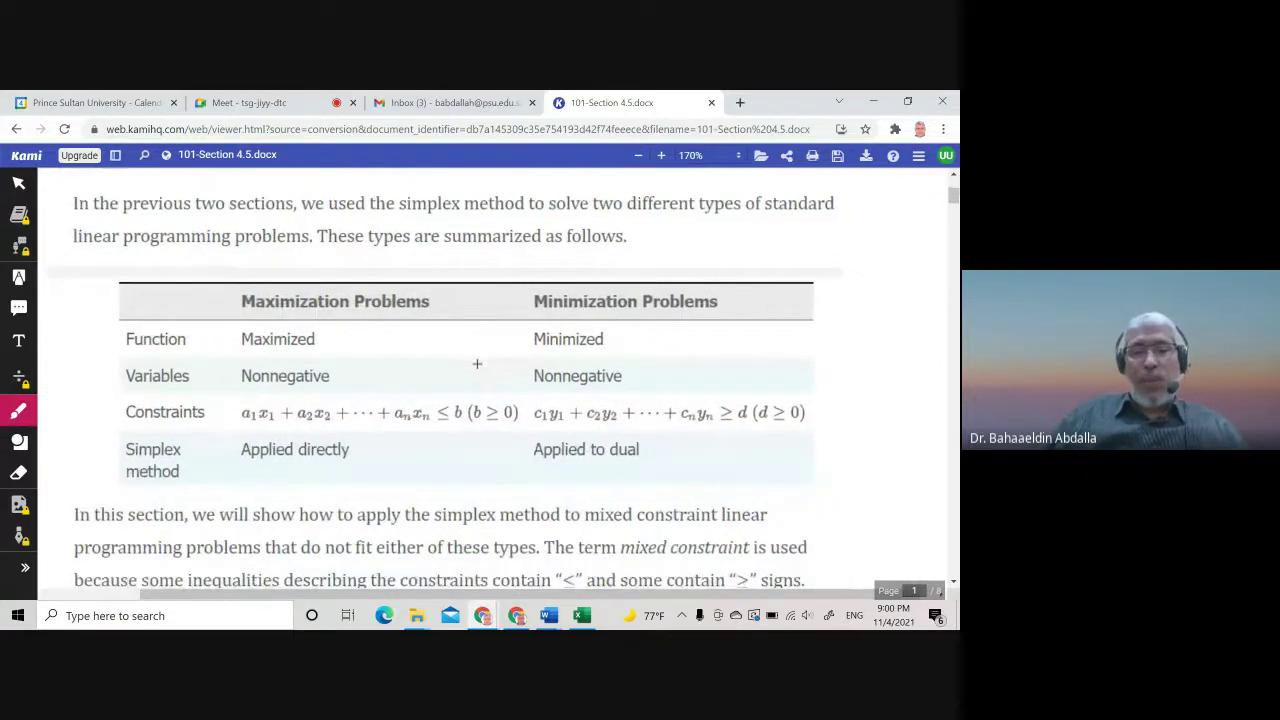
left_click_drag(428, 430, 467, 430)
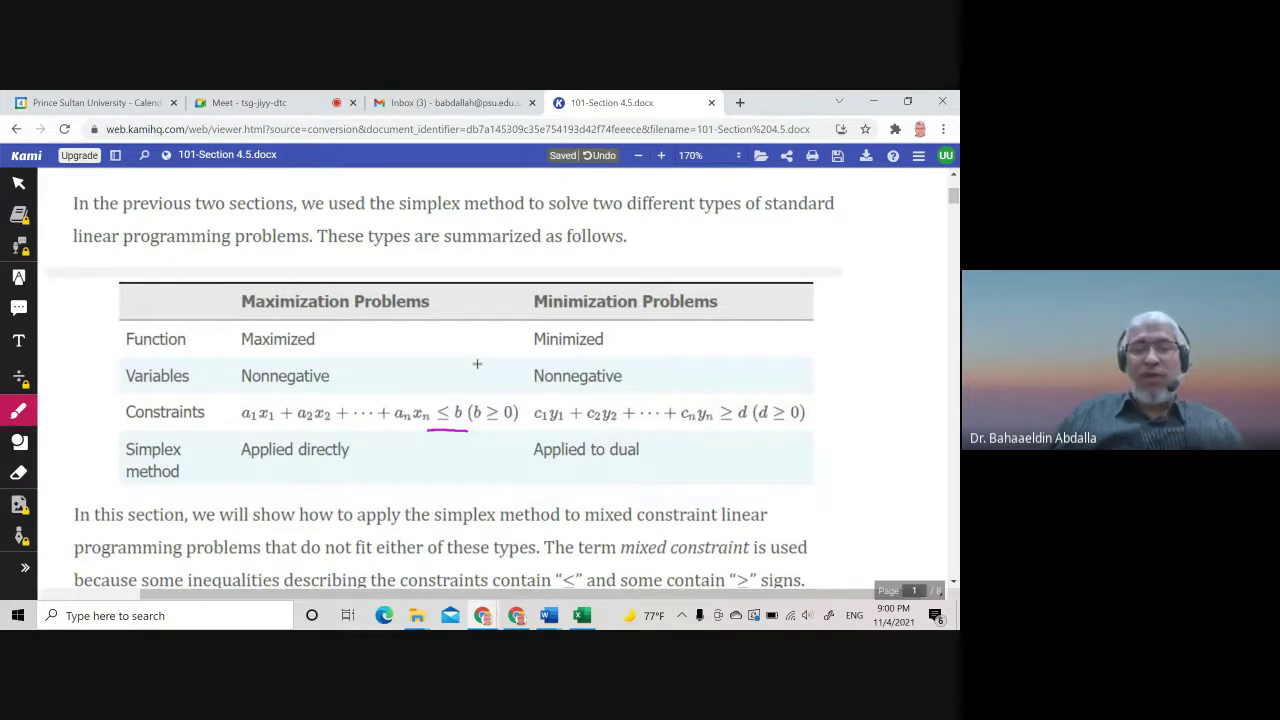
left_click_drag(467, 430, 486, 430)
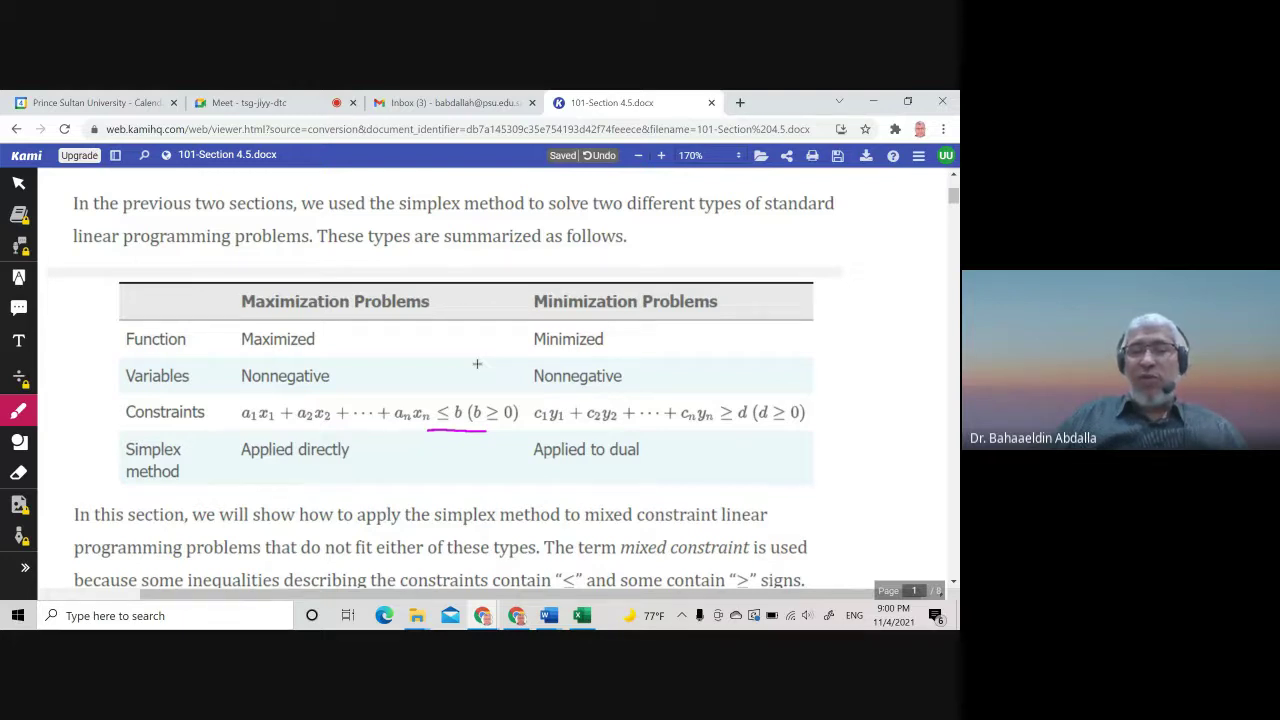
left_click_drag(705, 428, 754, 427)
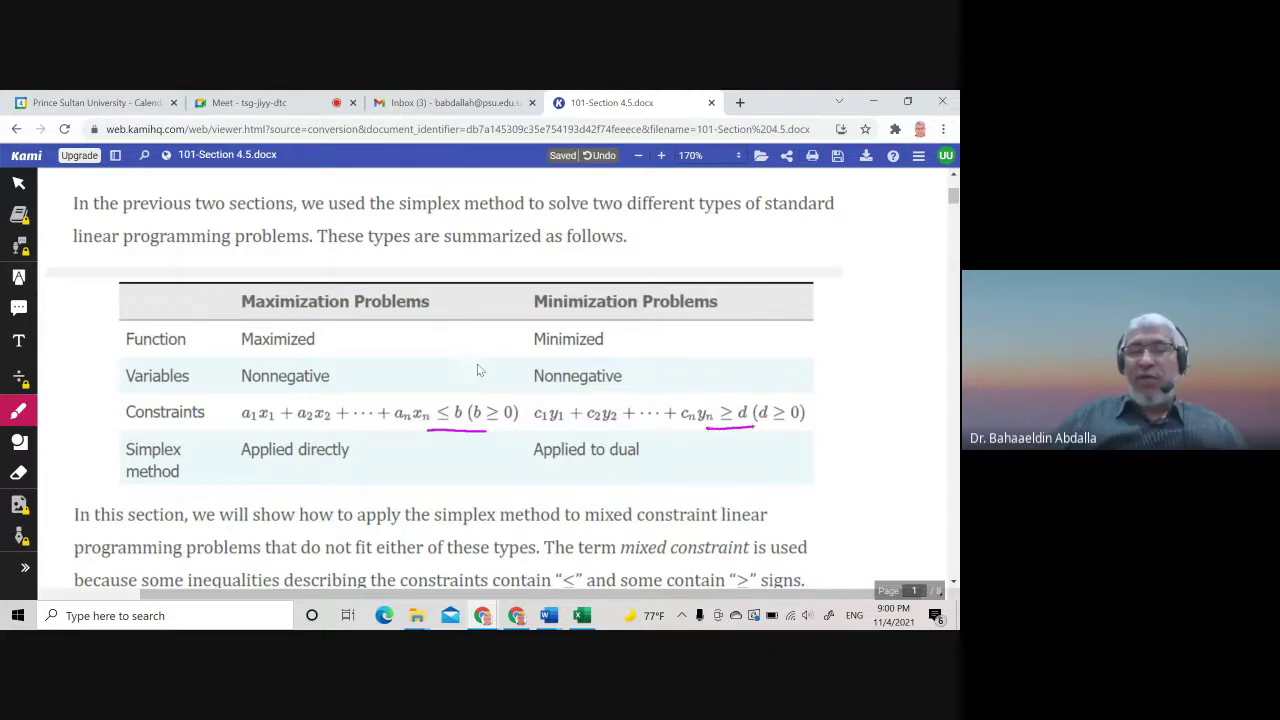
left_click_drag(753, 427, 777, 427)
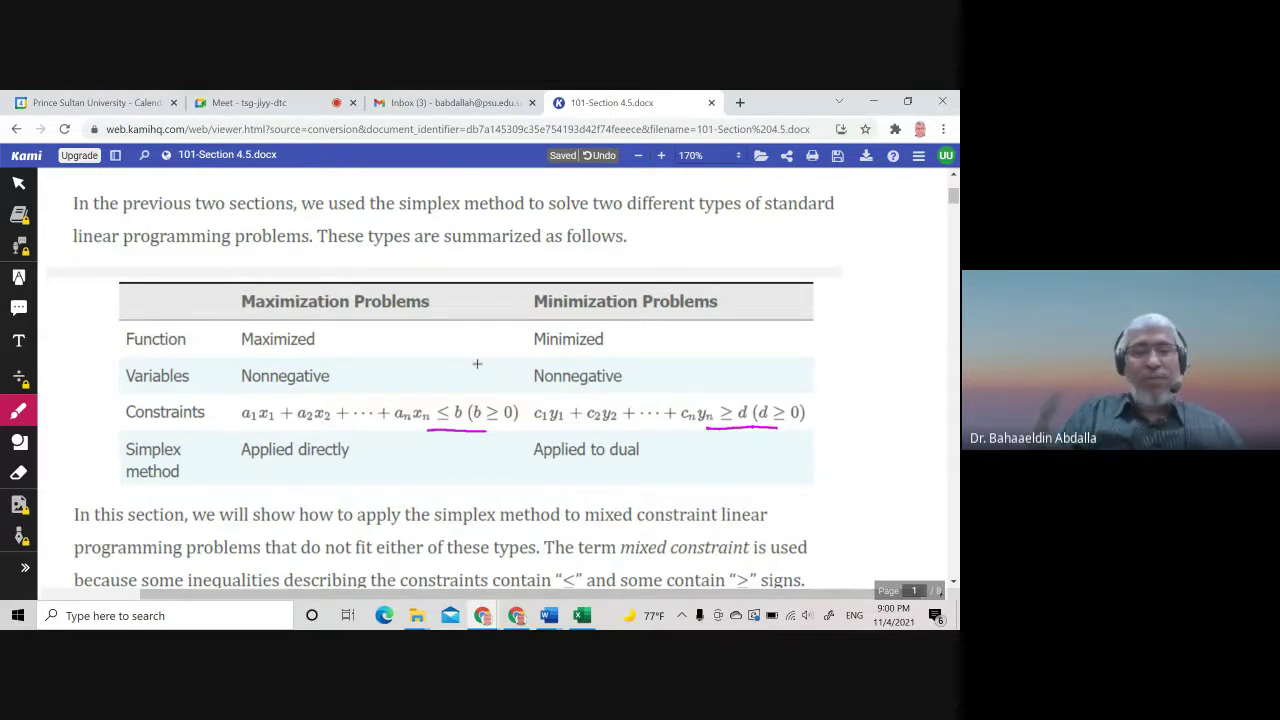
scroll(477, 364, "down", 1)
scroll(477, 364, "down", 3)
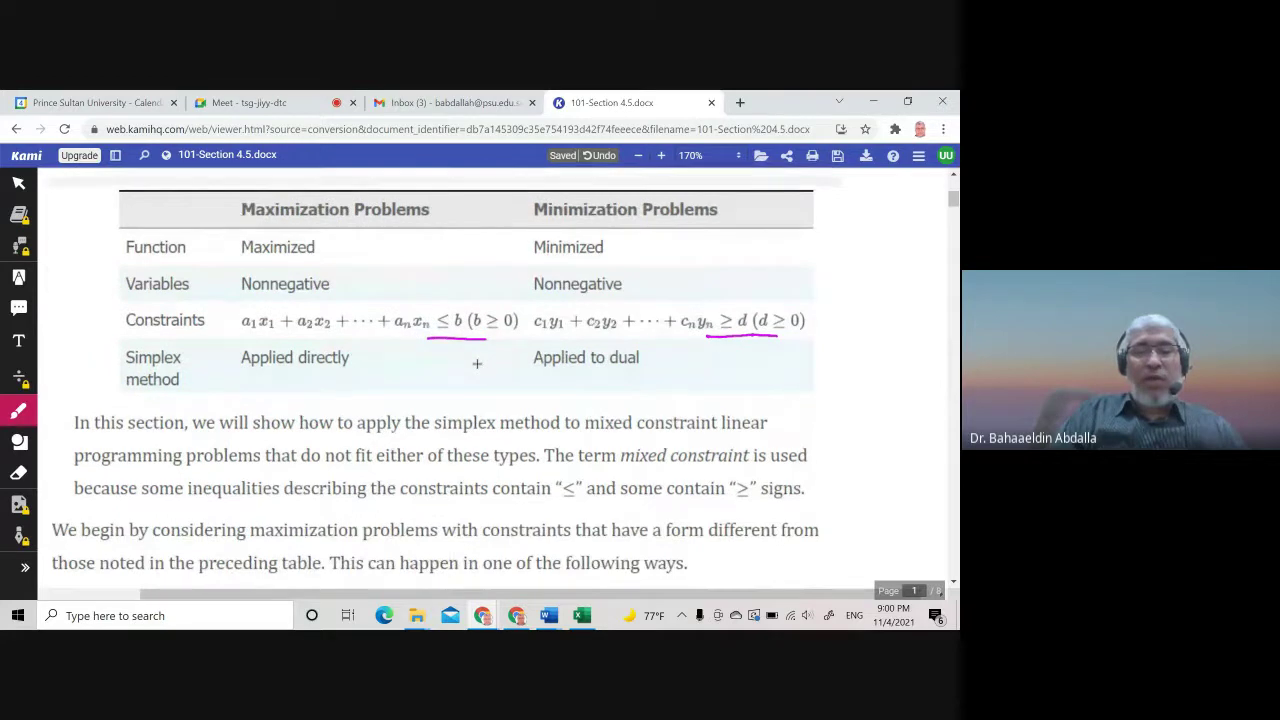
scroll(477, 364, "down", 2)
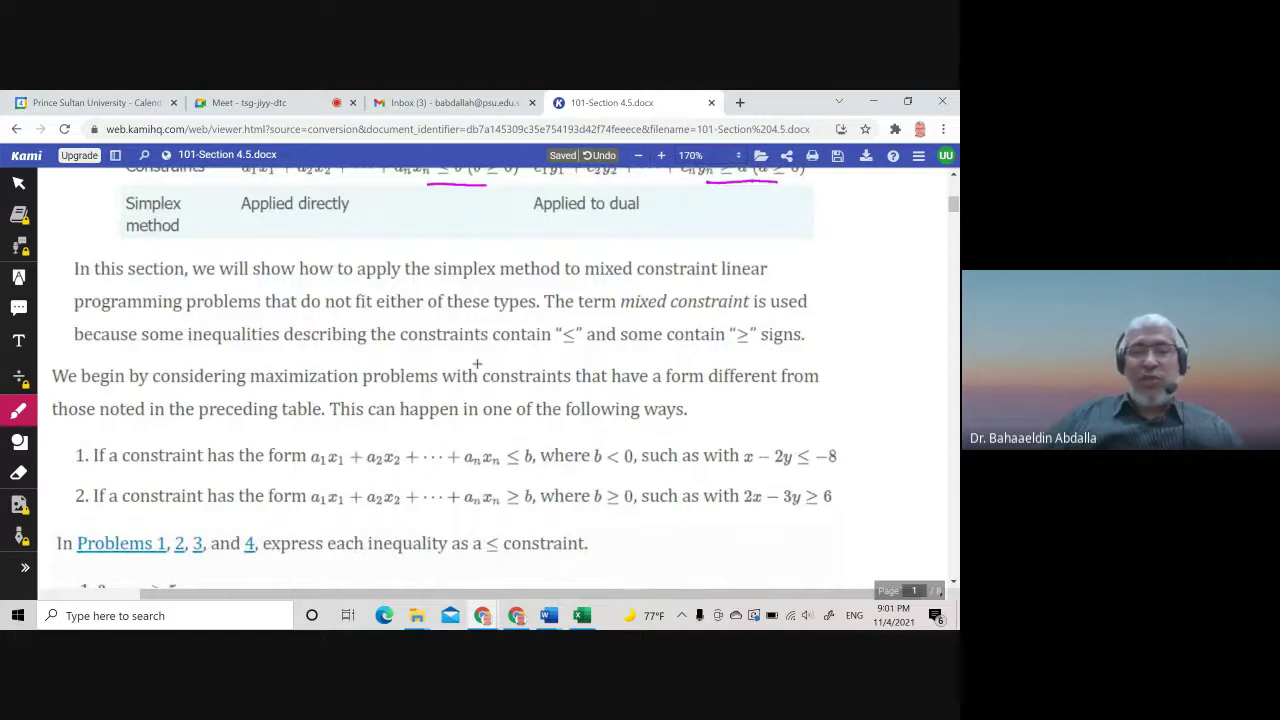
- Underline the quoted '≤' and '≥' in the paragraph and the '≤' in the Problems 1–4 instruction
left_click_drag(512, 351, 572, 352)
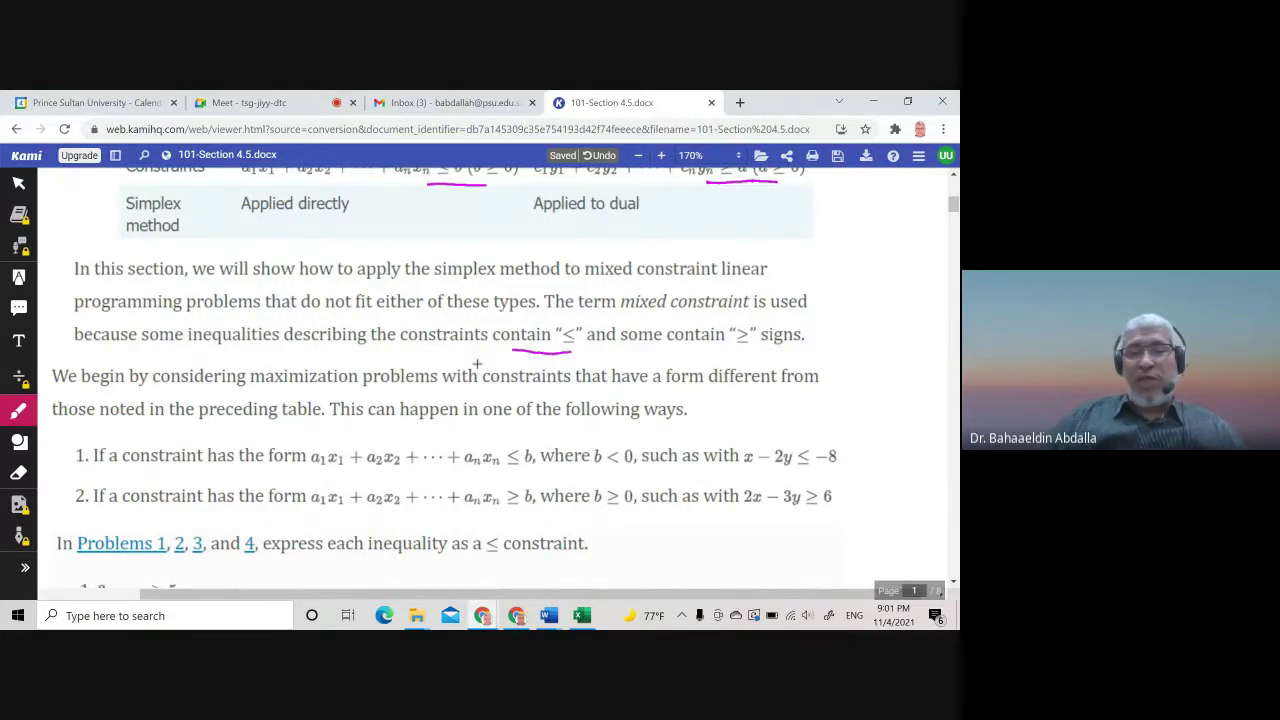
left_click_drag(720, 350, 754, 350)
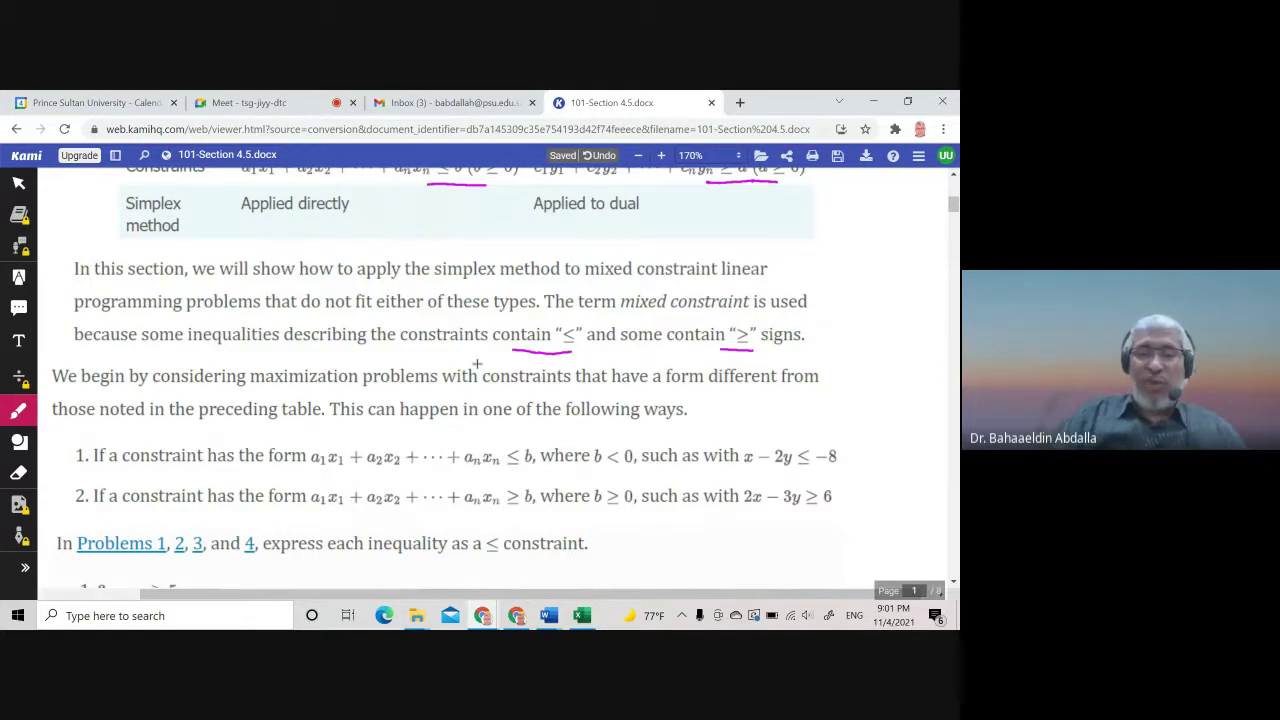
scroll(477, 364, "down", 1)
scroll(477, 364, "down", 2)
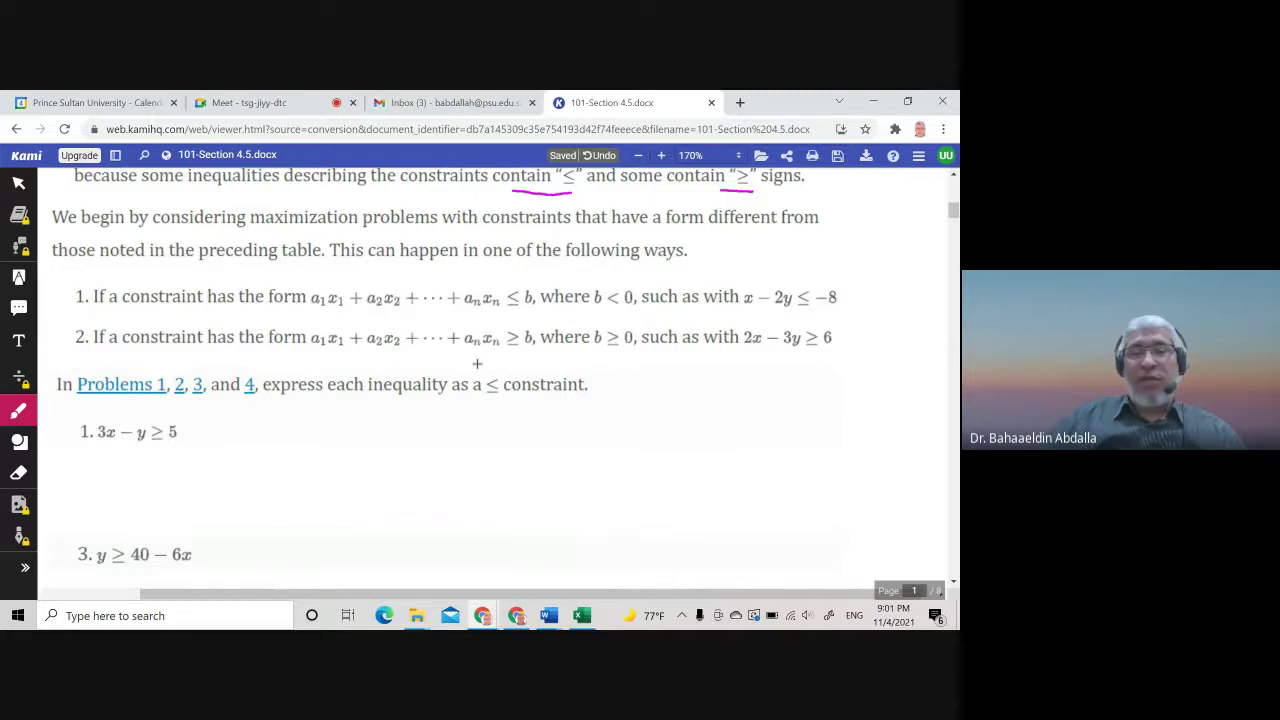
left_click_drag(467, 403, 513, 402)
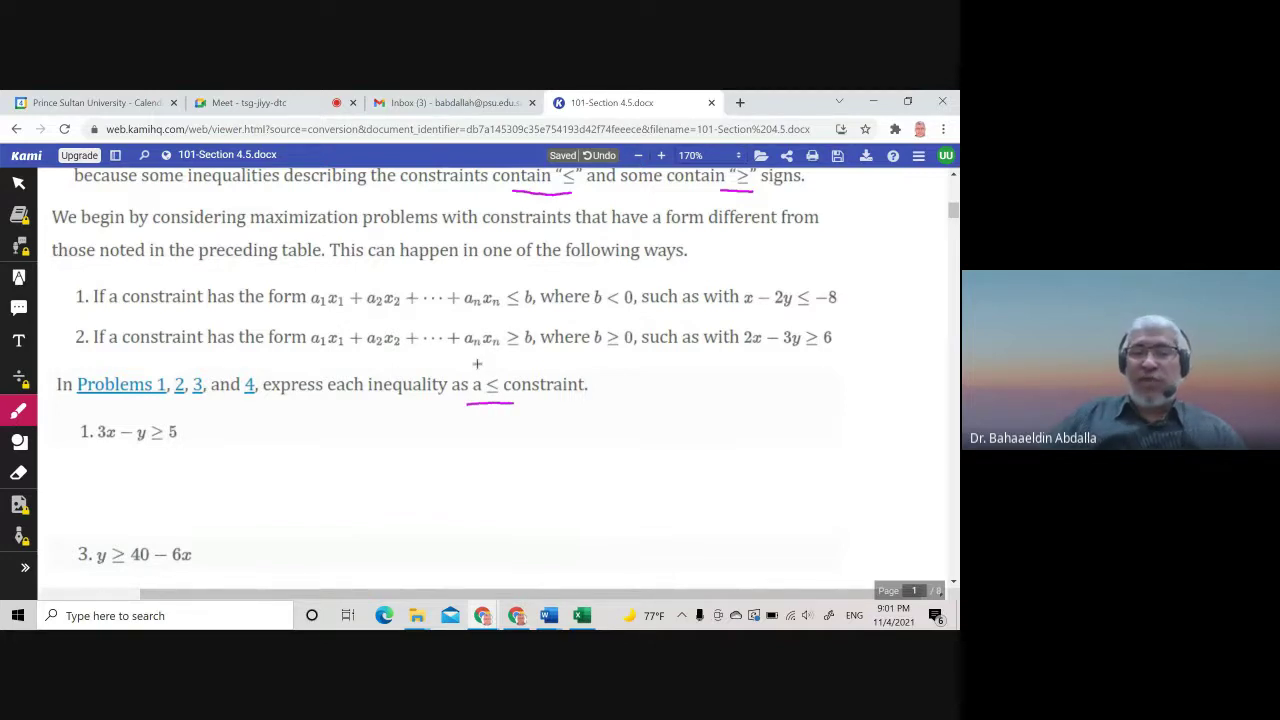
scroll(477, 364, "down", 1)
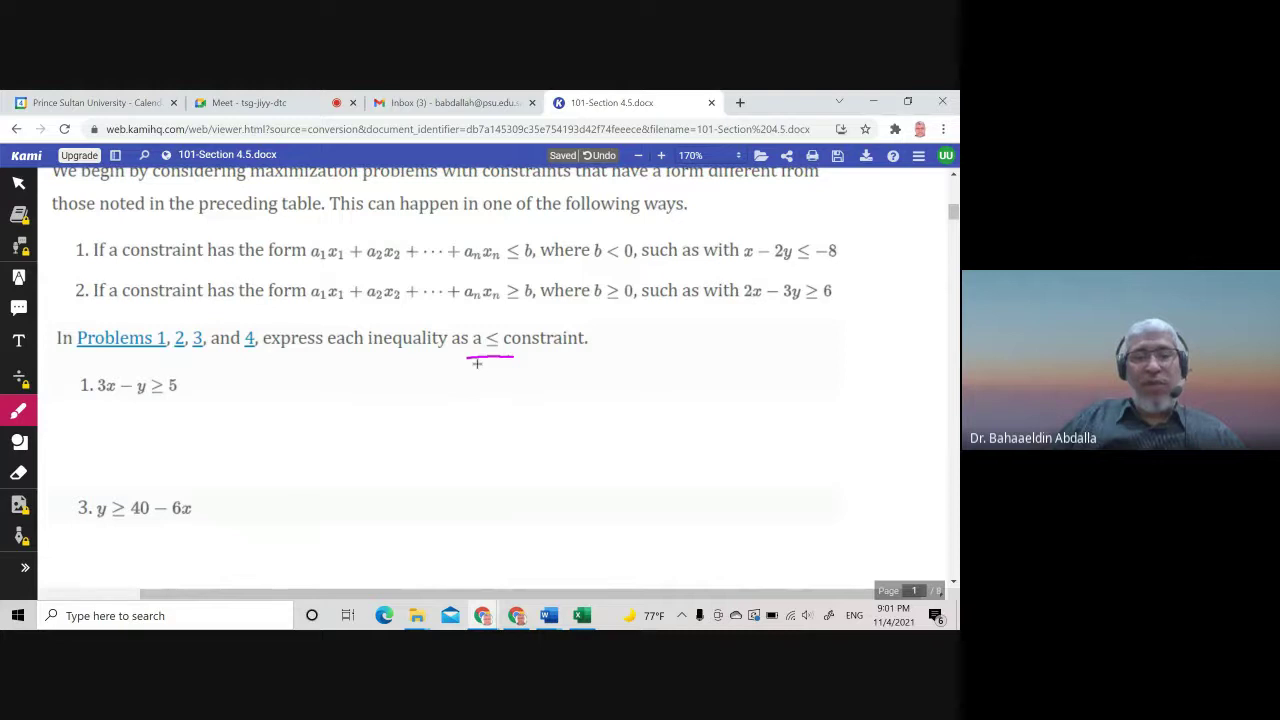
- Handwrite '⟹ −3x + y ≤ −5' after Problem 1
mouse_move(202, 388)
left_mouse_down()
mouse_move(224, 388)
mouse_move(219, 398)
left_mouse_up()
left_click_drag(254, 388, 333, 400)
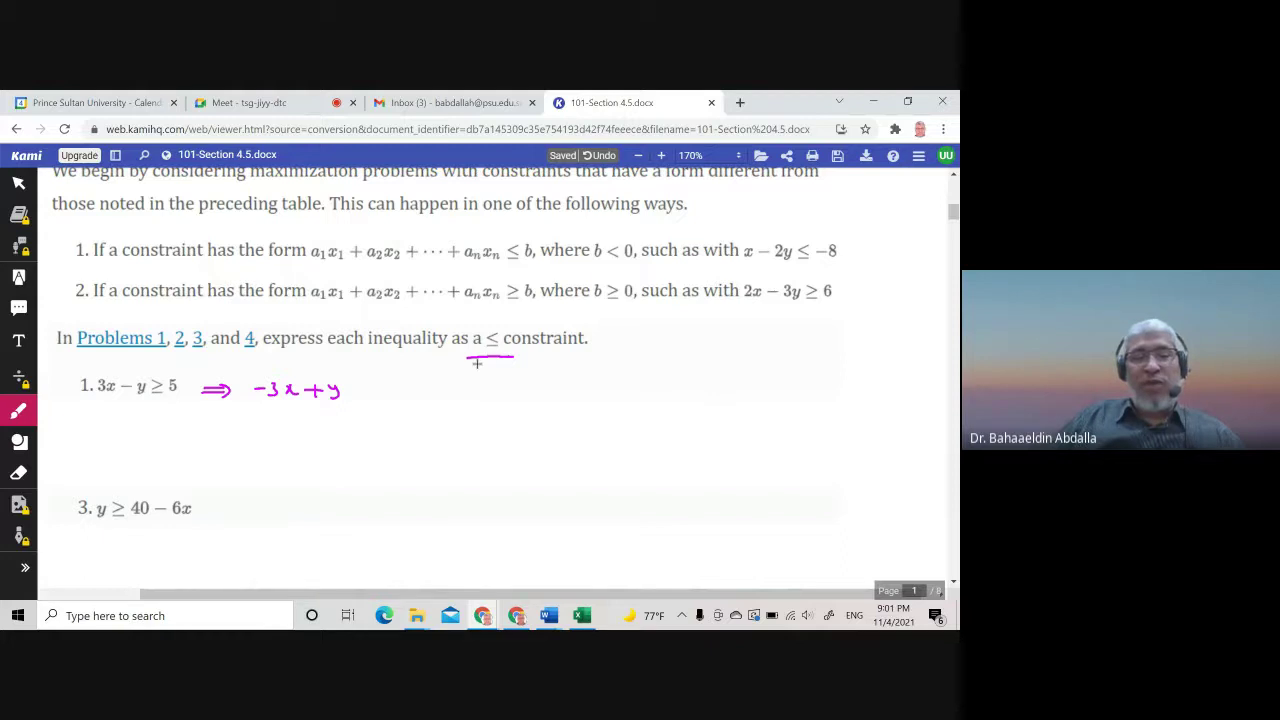
mouse_move(366, 384)
left_mouse_down()
mouse_move(366, 398)
mouse_move(405, 387)
mouse_move(398, 398)
left_mouse_up()
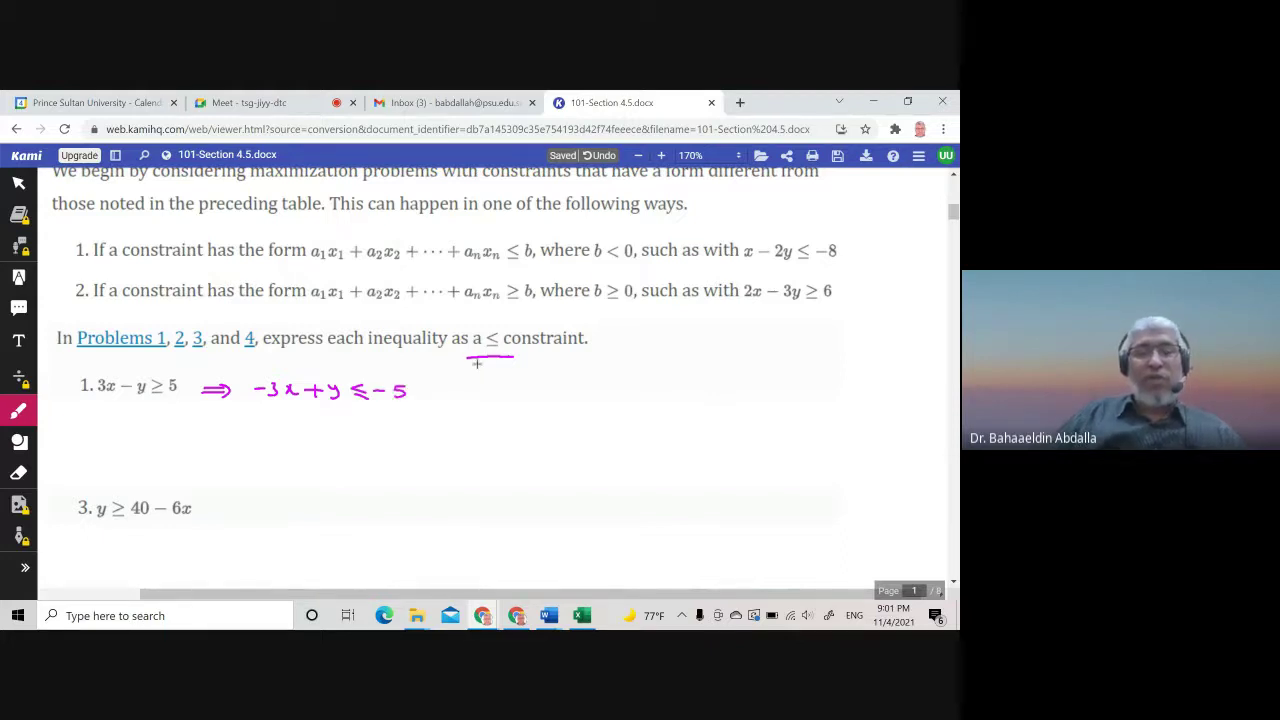
scroll(477, 364, "down", 2)
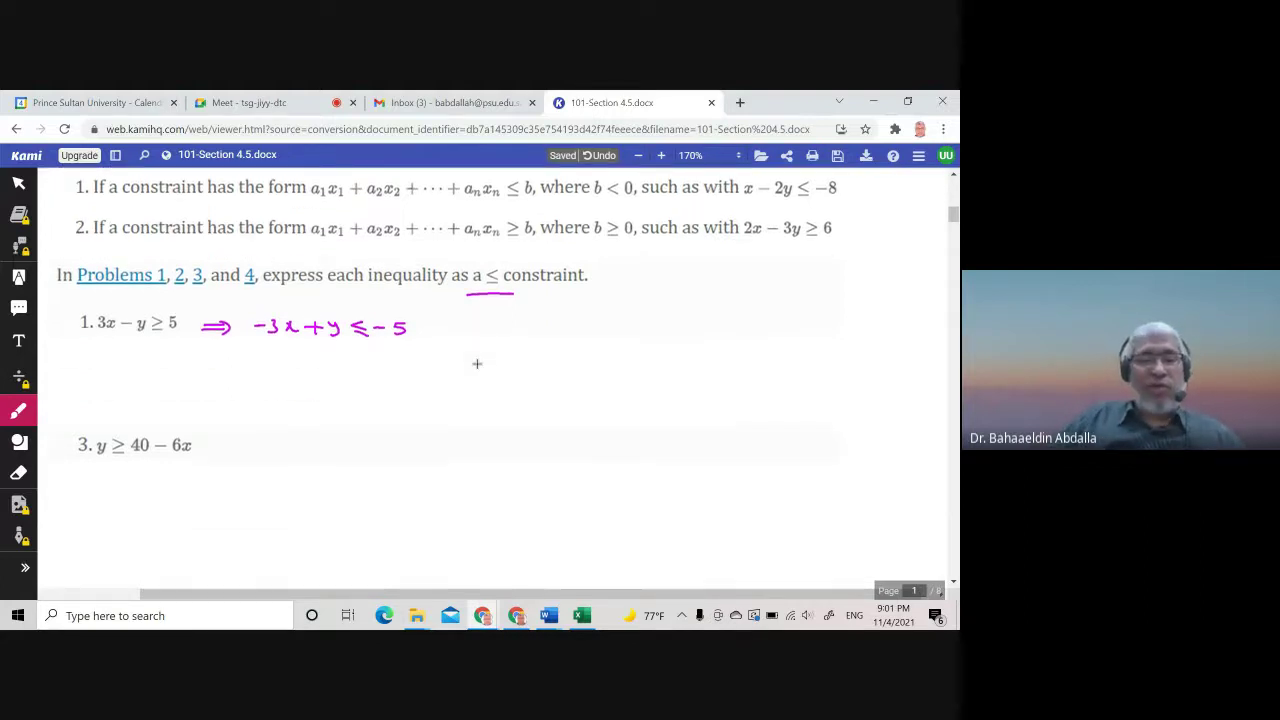
- Handwrite '⟹ 6x + y ≥ 40 ⟹ −6x − y ≤ −40' after Problem 3
left_click_drag(226, 442, 247, 442)
left_click_drag(226, 448, 299, 452)
mouse_move(304, 441)
left_mouse_down()
mouse_move(294, 451)
mouse_move(342, 447)
left_mouse_up()
mouse_move(347, 438)
left_mouse_down()
mouse_move(340, 454)
mouse_move(370, 449)
left_mouse_up()
mouse_move(386, 437)
left_mouse_down()
mouse_move(391, 448)
mouse_move(447, 440)
left_mouse_up()
left_click_drag(423, 446, 447, 446)
mouse_move(444, 436)
left_mouse_down()
mouse_move(445, 450)
mouse_move(491, 454)
left_mouse_up()
mouse_move(501, 439)
left_mouse_down()
mouse_move(556, 455)
mouse_move(601, 446)
left_mouse_up()
mouse_move(617, 436)
left_mouse_down()
mouse_move(621, 452)
mouse_move(637, 437)
left_mouse_up()
left_click(632, 441)
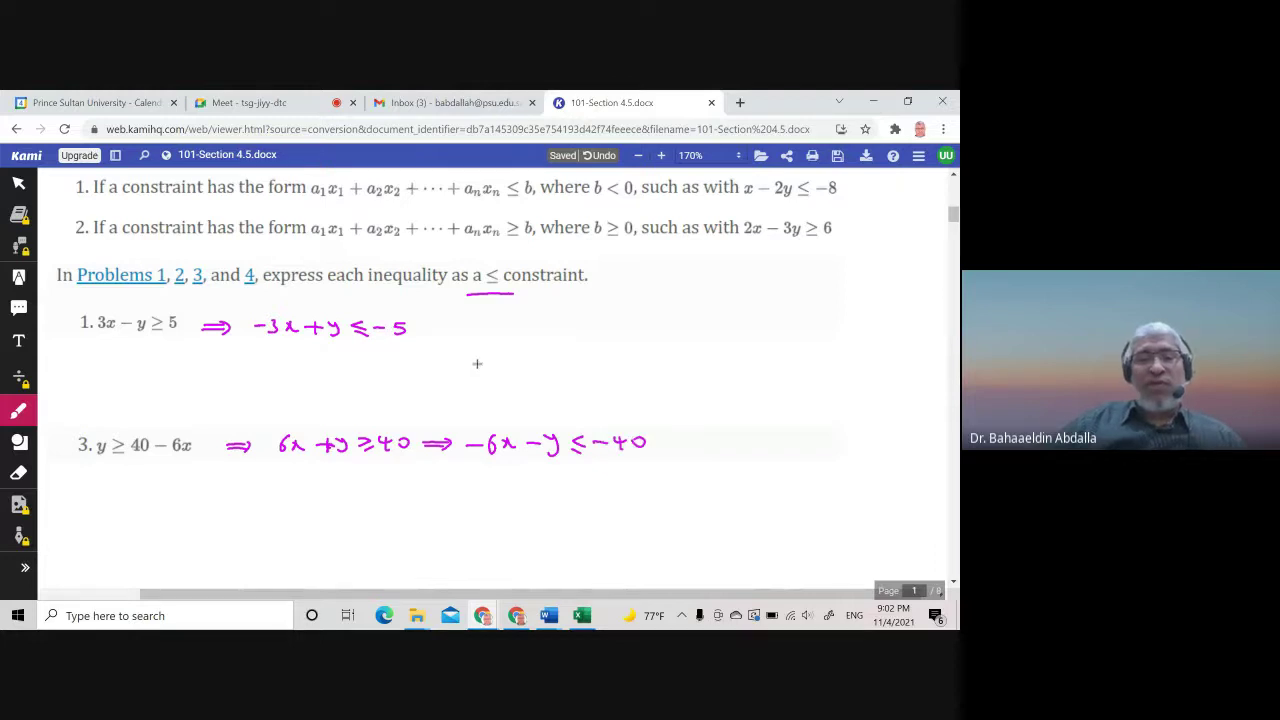
scroll(477, 364, "down", 10)
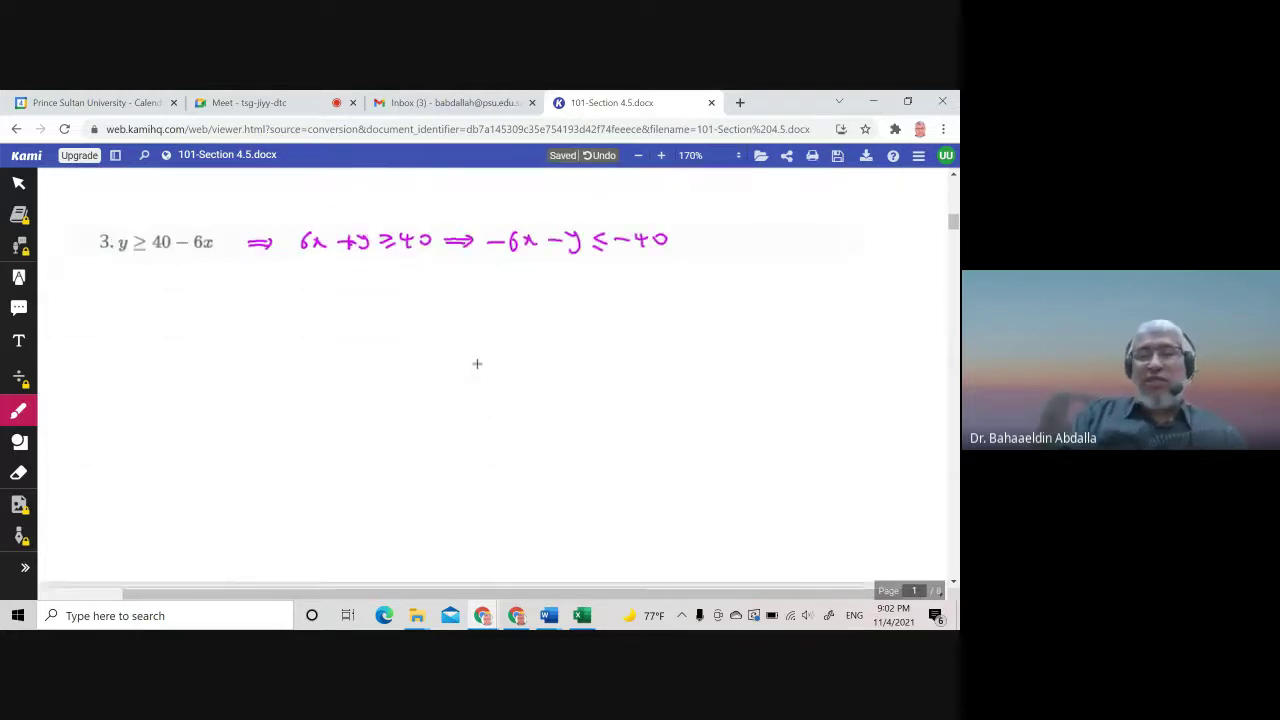
- Underline 'all constraints ≤ constraints' and 'multiplying both sides' in step 2a, and 'slack variables' in step 2b
scroll(477, 364, "down", 4)
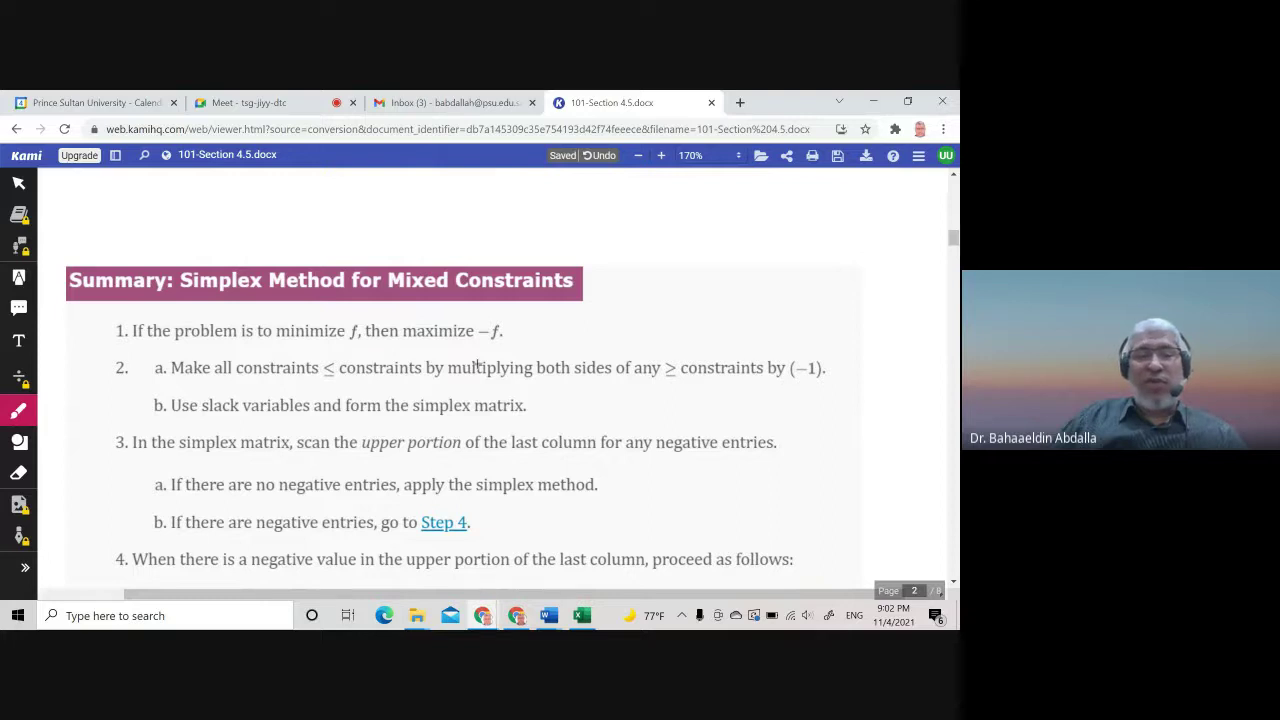
left_click_drag(213, 377, 410, 384)
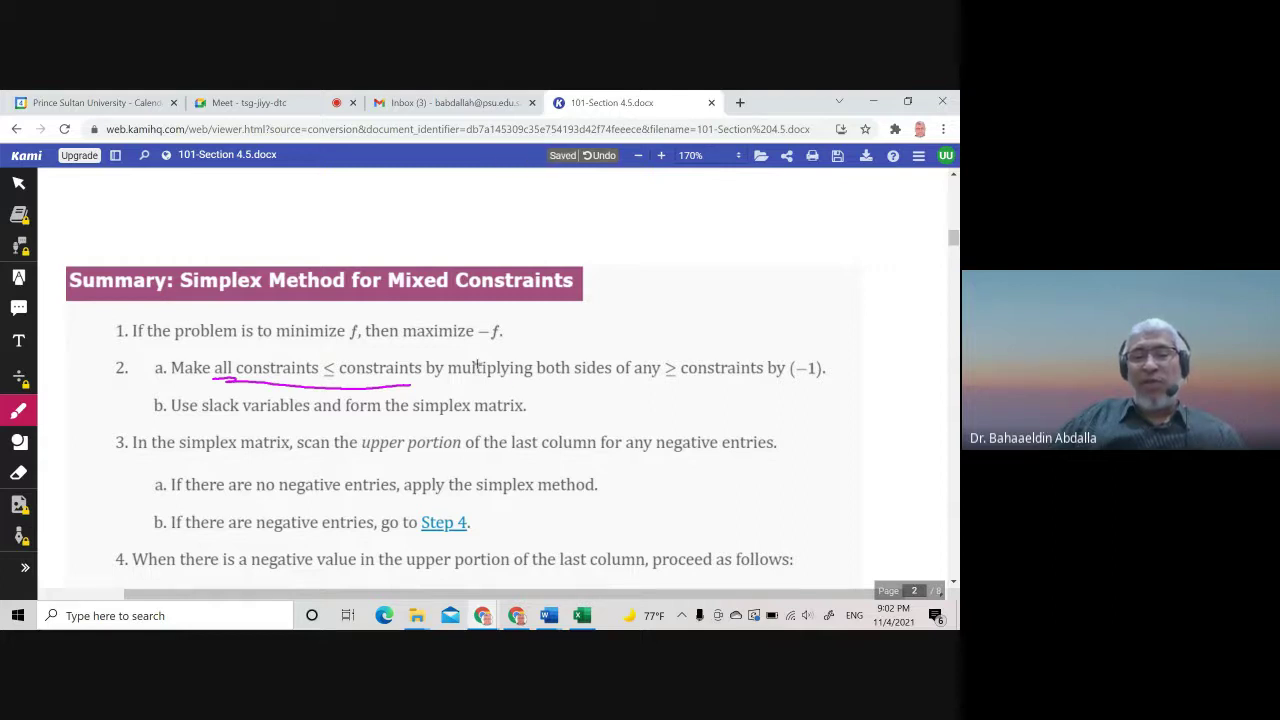
left_click_drag(512, 383, 605, 384)
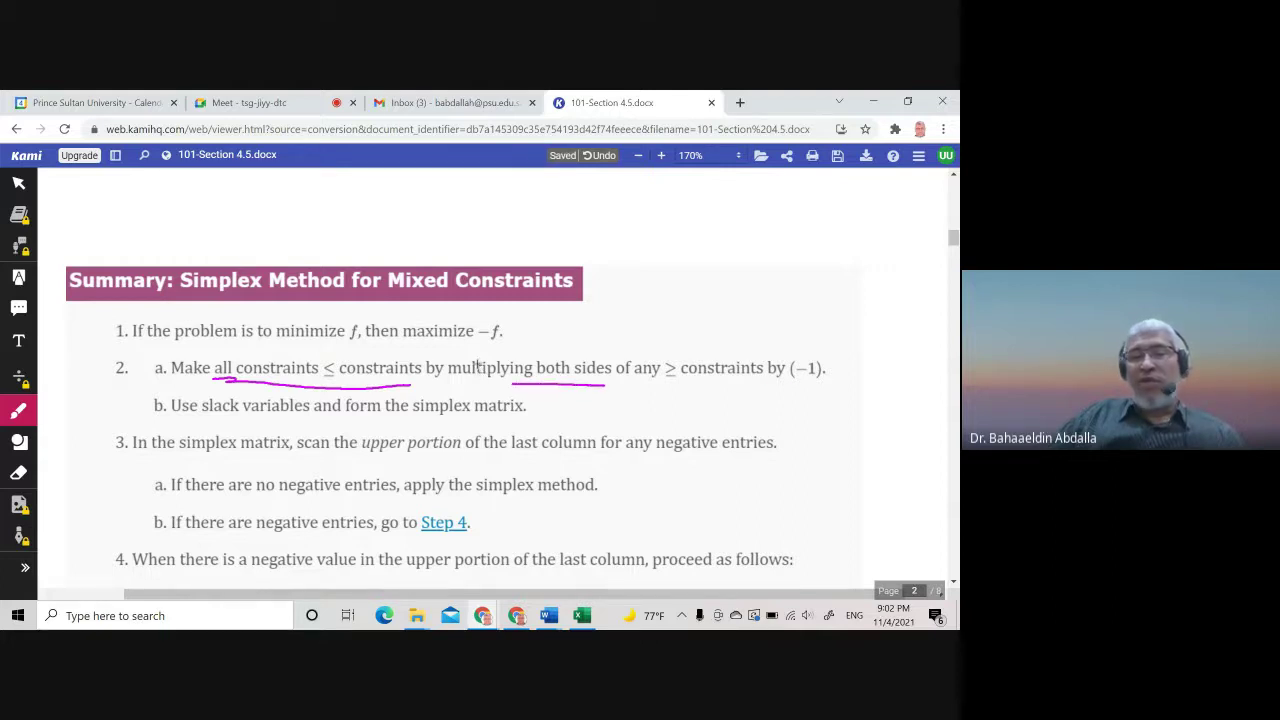
left_click_drag(766, 382, 802, 382)
scroll(478, 366, "down", 1)
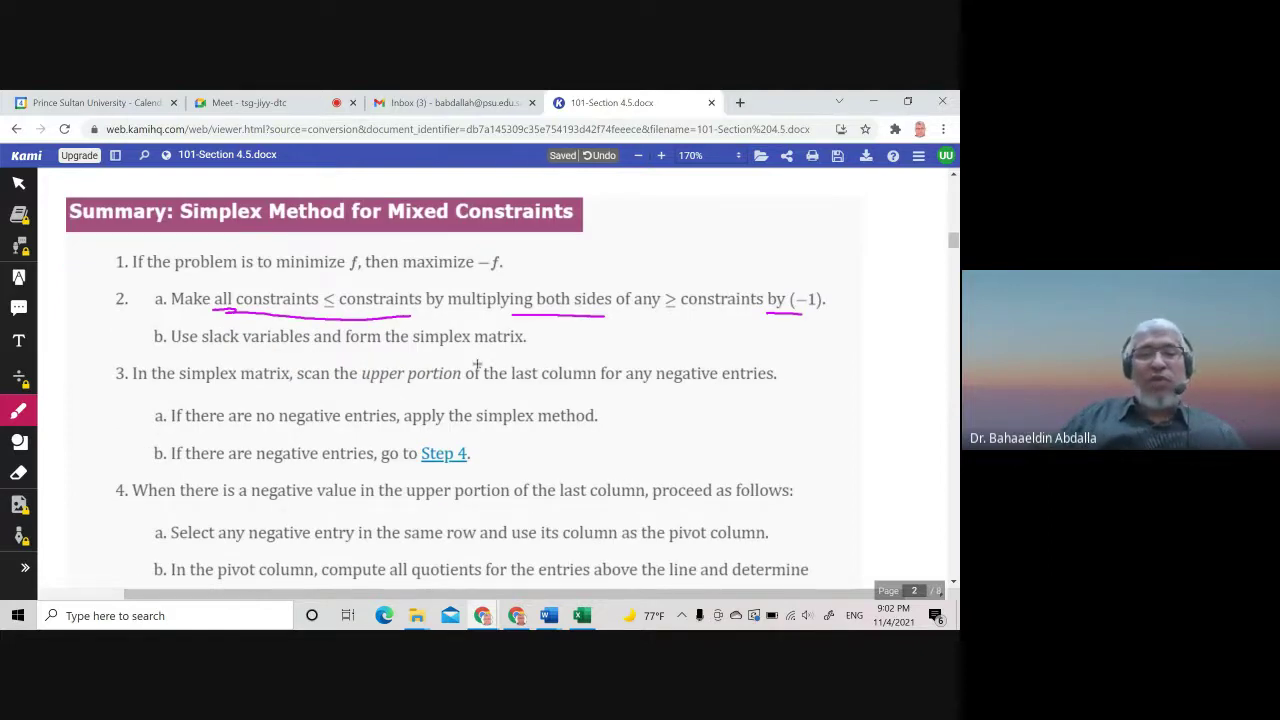
left_click_drag(222, 351, 482, 352)
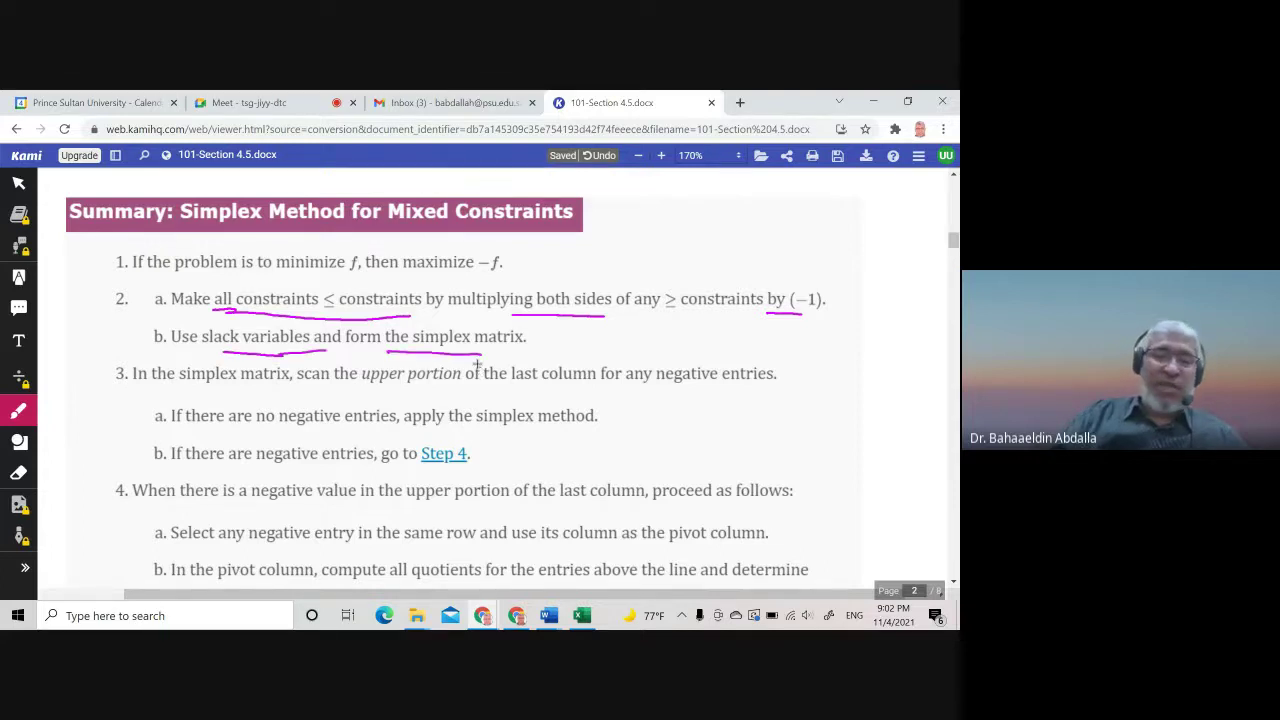
scroll(477, 367, "down", 8)
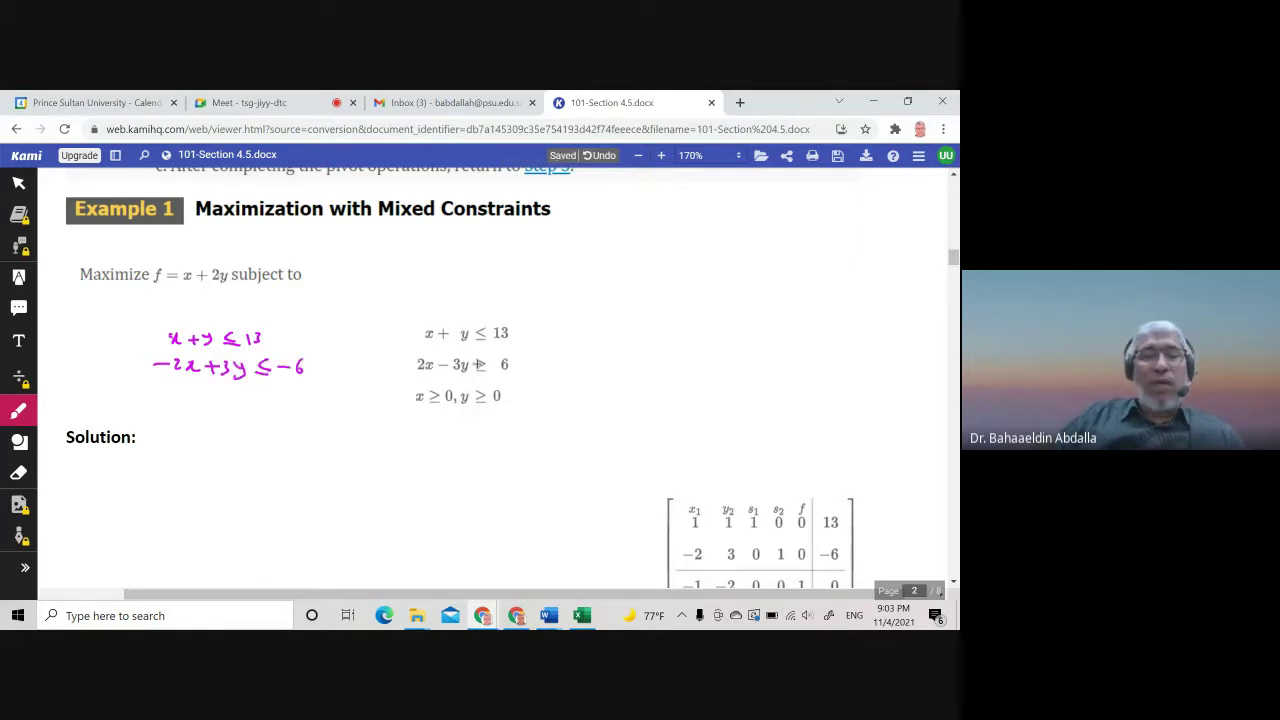
- Handwrite the first equation x + y + s₁ = 13 under Example 1's Solution
scroll(479, 364, "down", 1)
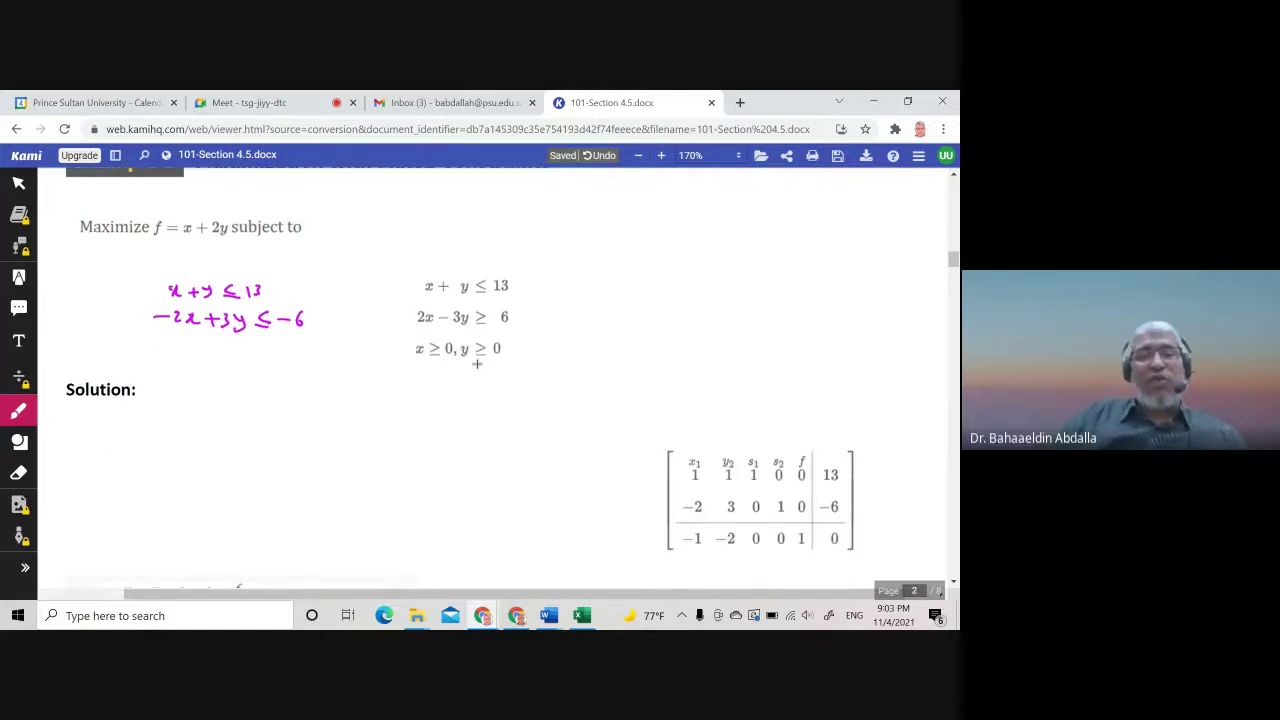
scroll(477, 364, "down", 1)
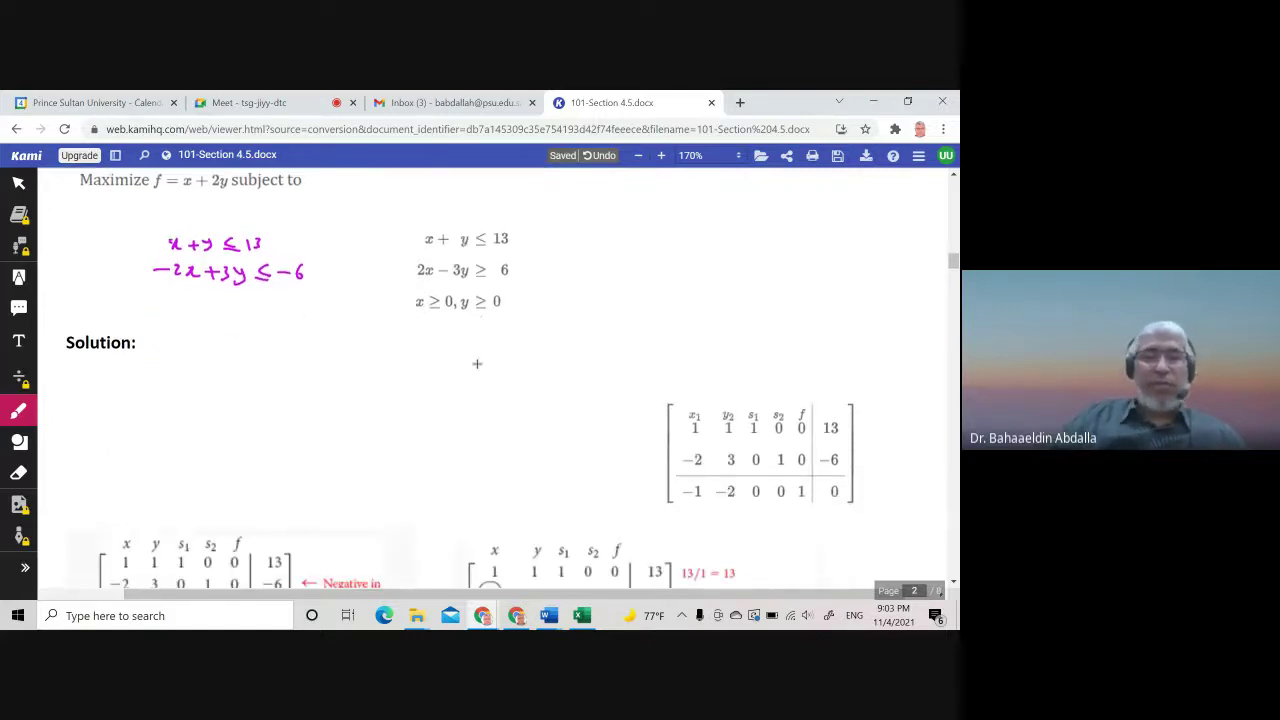
scroll(479, 368, "down", 1)
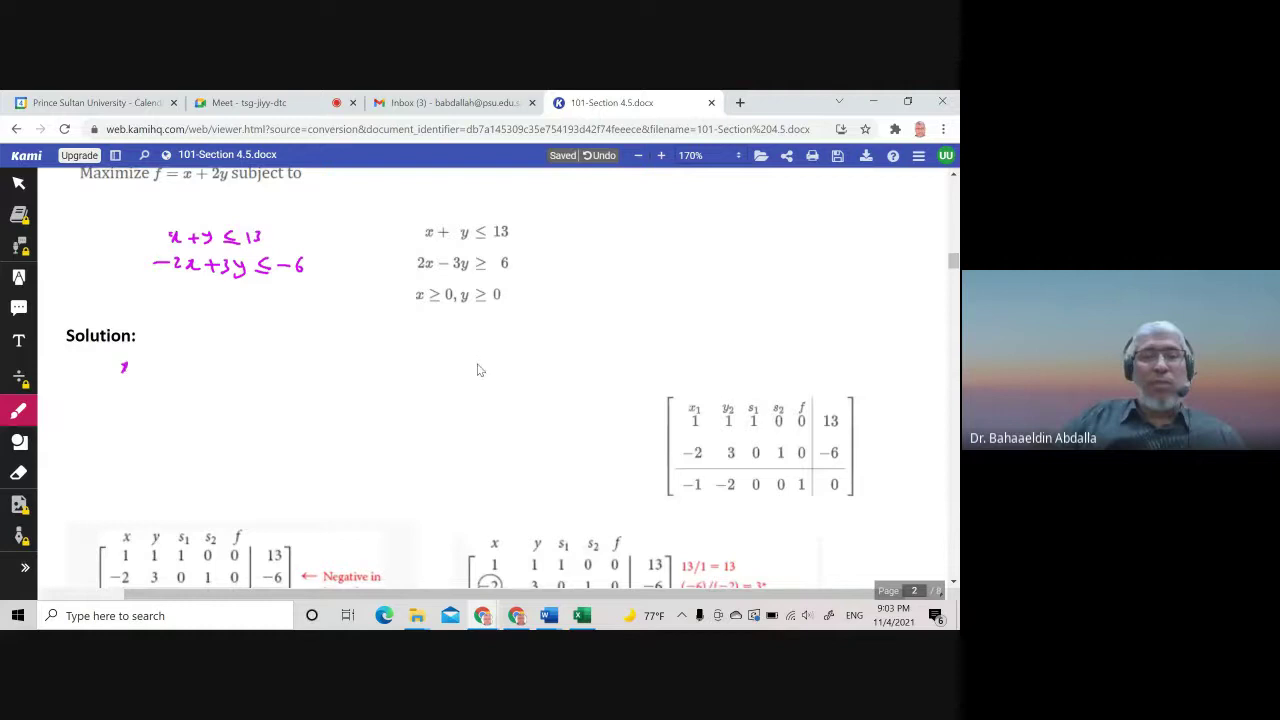
left_click_drag(120, 364, 130, 374)
left_click_drag(136, 368, 142, 375)
mouse_move(150, 363)
left_mouse_down()
mouse_move(160, 376)
mouse_move(184, 368)
left_mouse_up()
mouse_move(177, 360)
left_mouse_down()
mouse_move(177, 376)
mouse_move(232, 370)
left_mouse_up()
left_click_drag(243, 361, 256, 374)
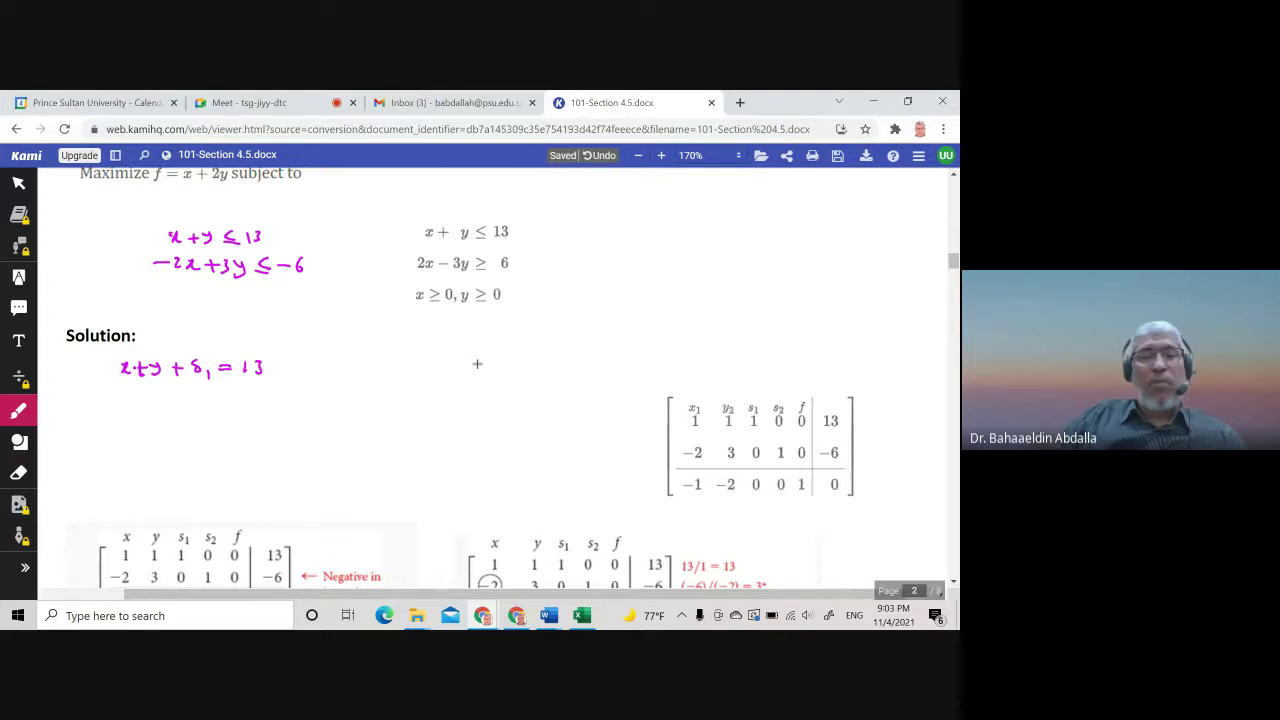
- Write the second equation −2x + 3y + s₂ = on the next line
left_click_drag(103, 397, 118, 397)
left_click_drag(122, 392, 174, 398)
mouse_move(167, 391)
left_mouse_down()
mouse_move(167, 405)
mouse_move(214, 407)
mouse_move(270, 393)
left_mouse_up()
left_click_drag(255, 400, 299, 399)
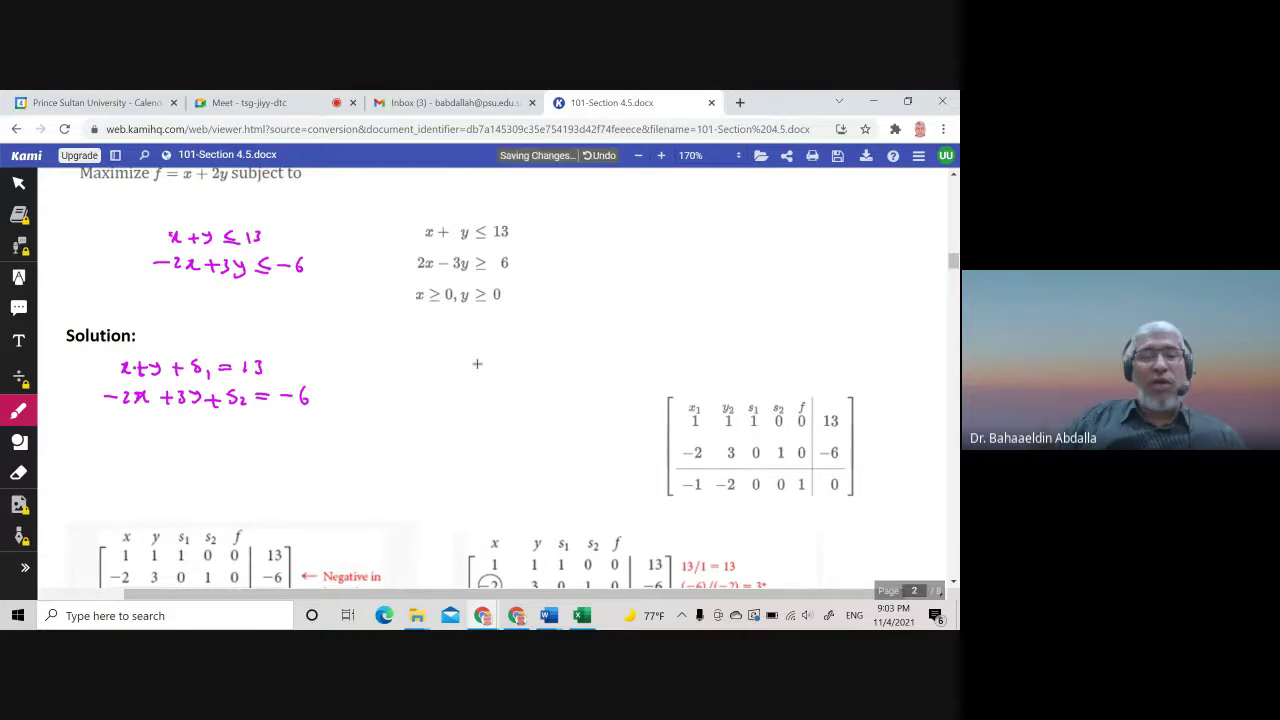
- Write the objective row −x − 2y + f = below the two equations
left_click_drag(108, 430, 137, 436)
left_click_drag(143, 427, 131, 437)
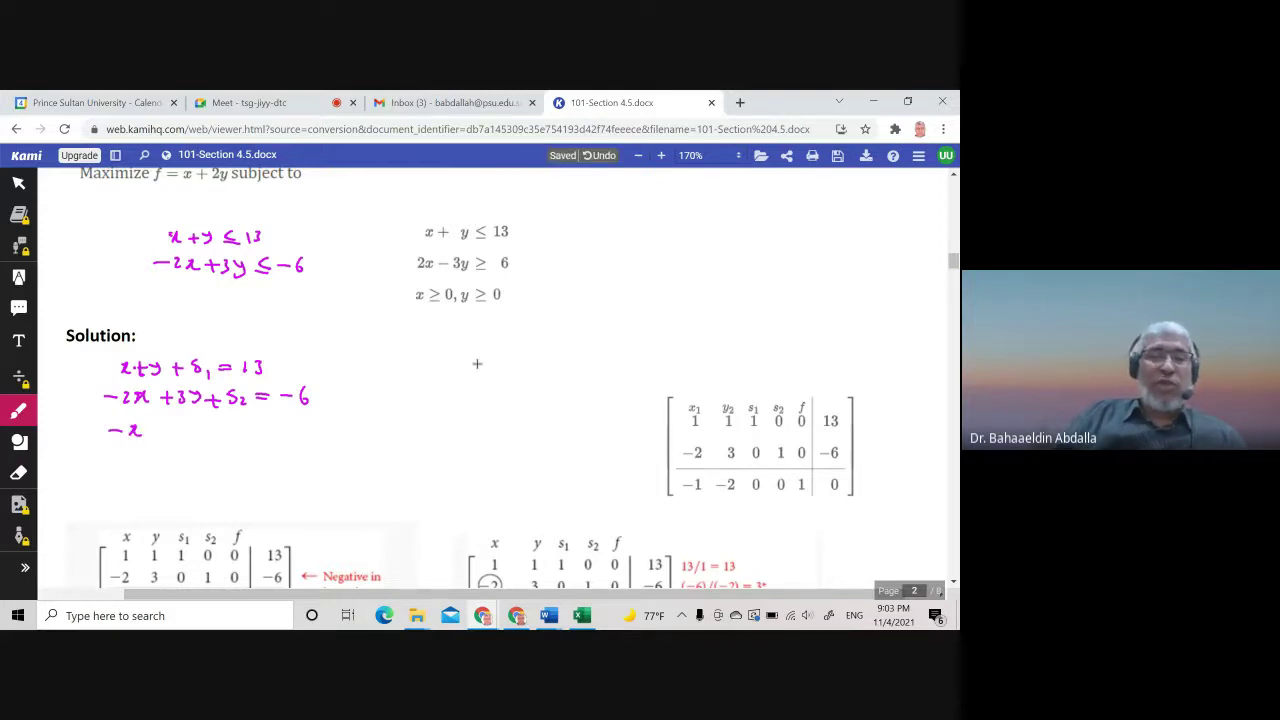
scroll(477, 364, "up", 1)
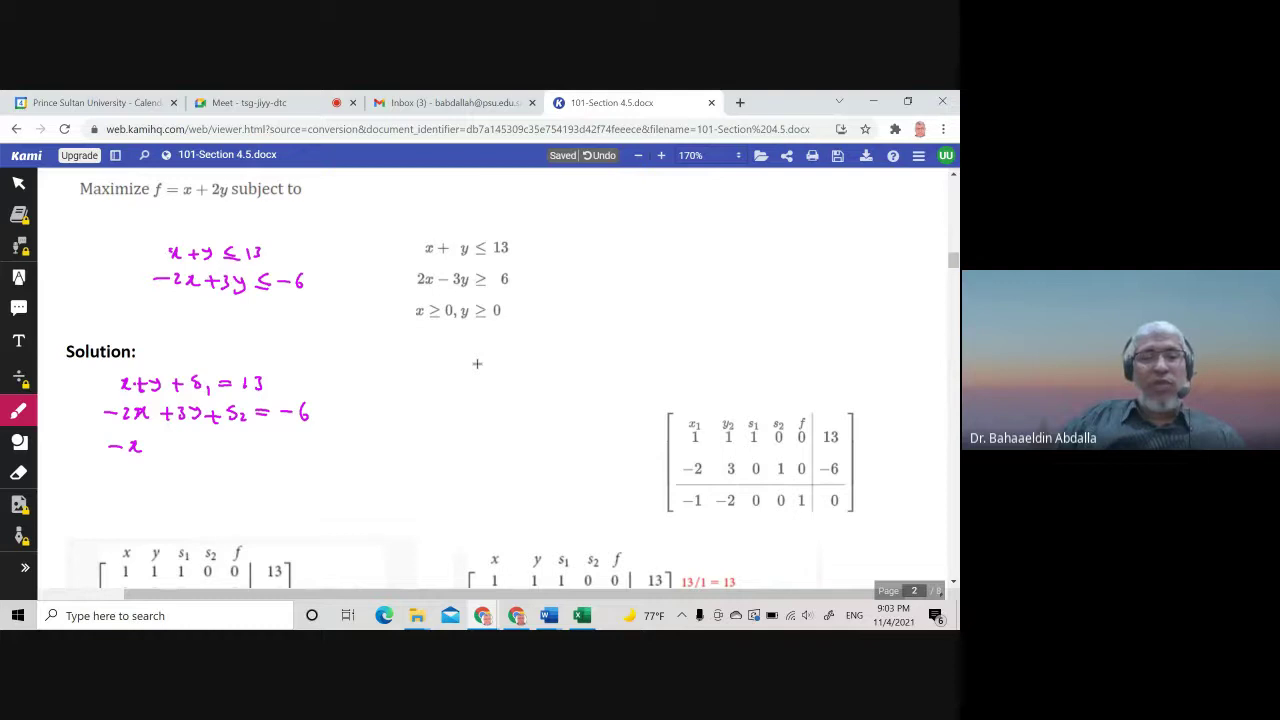
mouse_move(148, 448)
left_mouse_down()
mouse_move(181, 462)
mouse_move(216, 450)
left_mouse_up()
mouse_move(207, 444)
left_mouse_down()
mouse_move(207, 463)
mouse_move(272, 448)
left_mouse_up()
left_click_drag(257, 454, 288, 440)
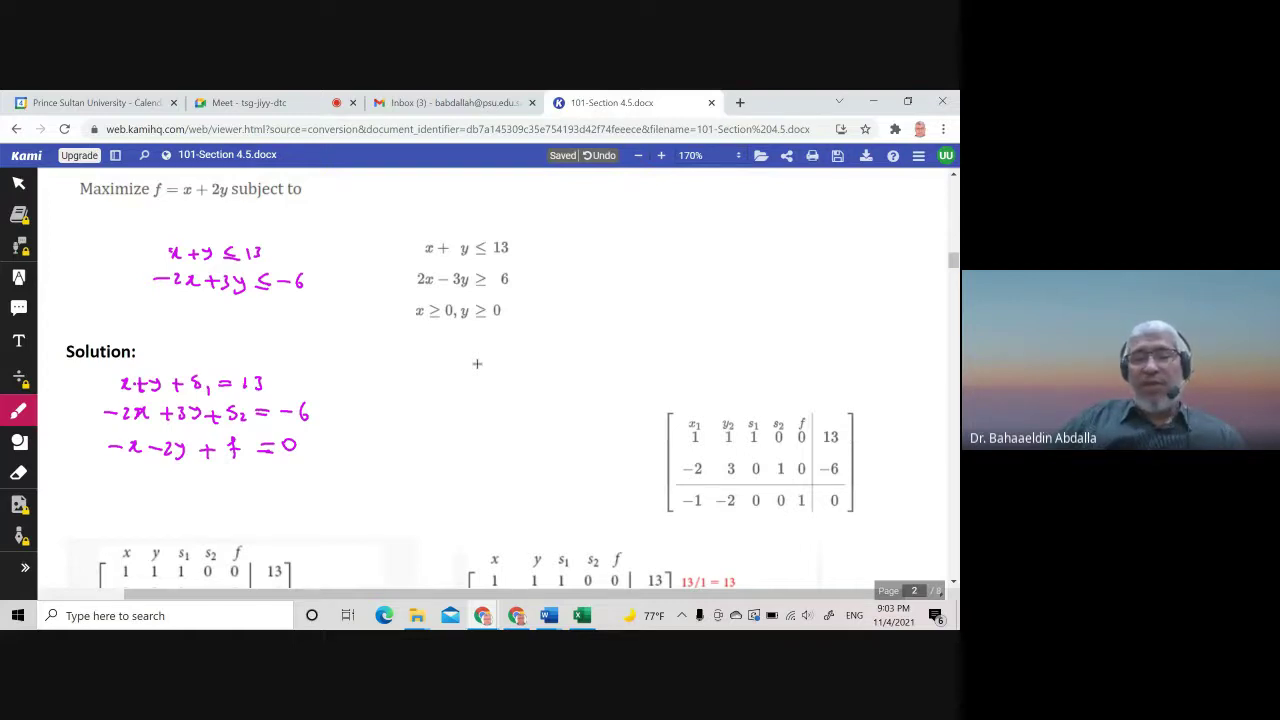
- Draw an implication arrow before the Example 1 matrix
left_click_drag(560, 442, 588, 444)
left_click_drag(560, 448, 582, 448)
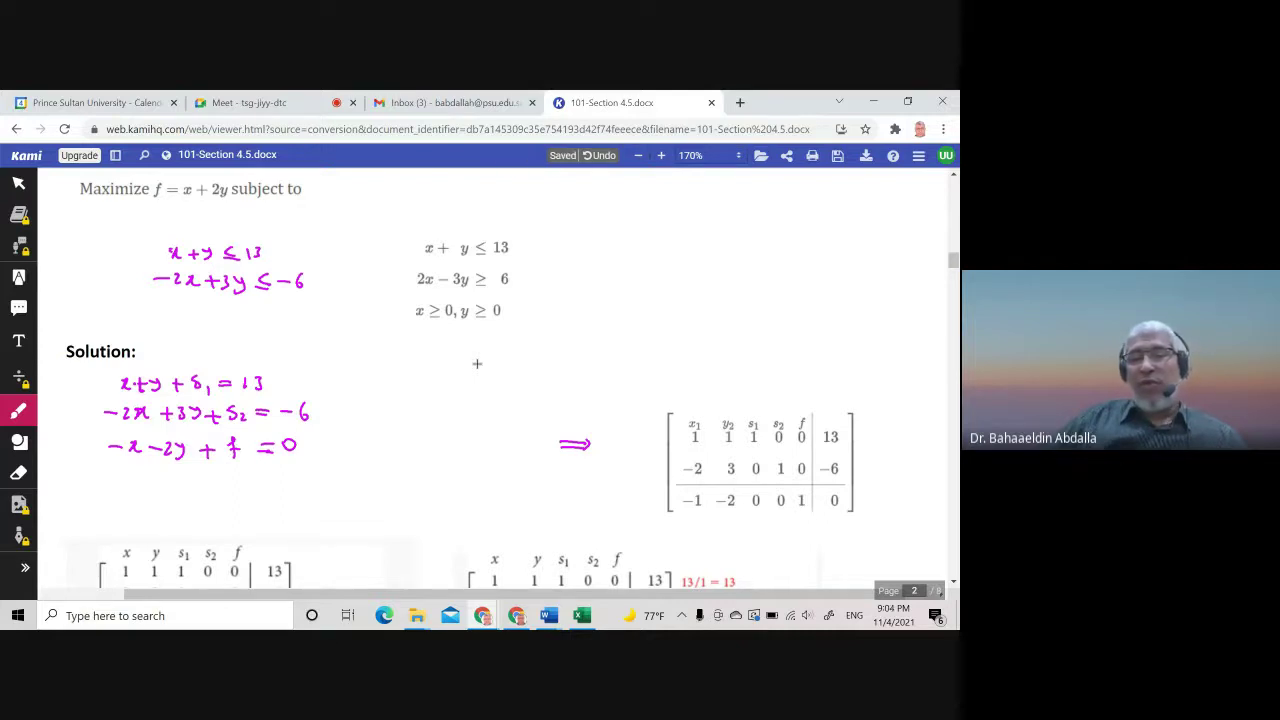
scroll(477, 363, "down", 1)
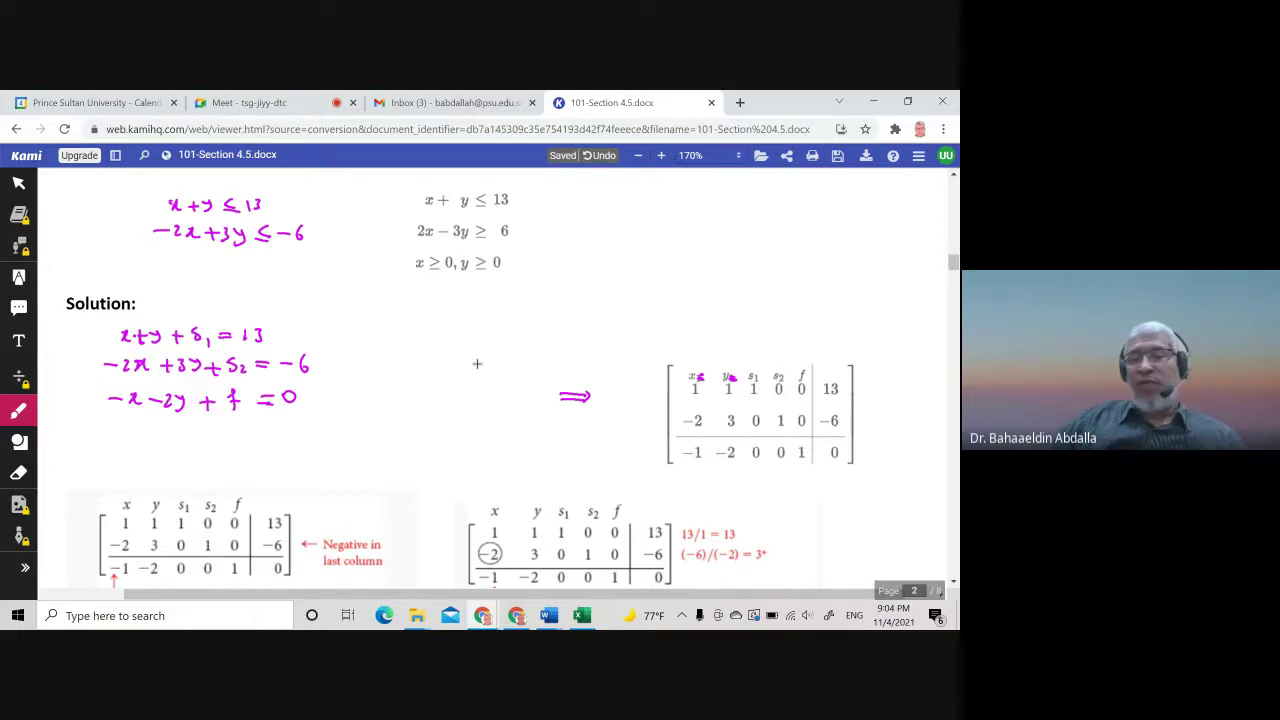
scroll(477, 364, "down", 3)
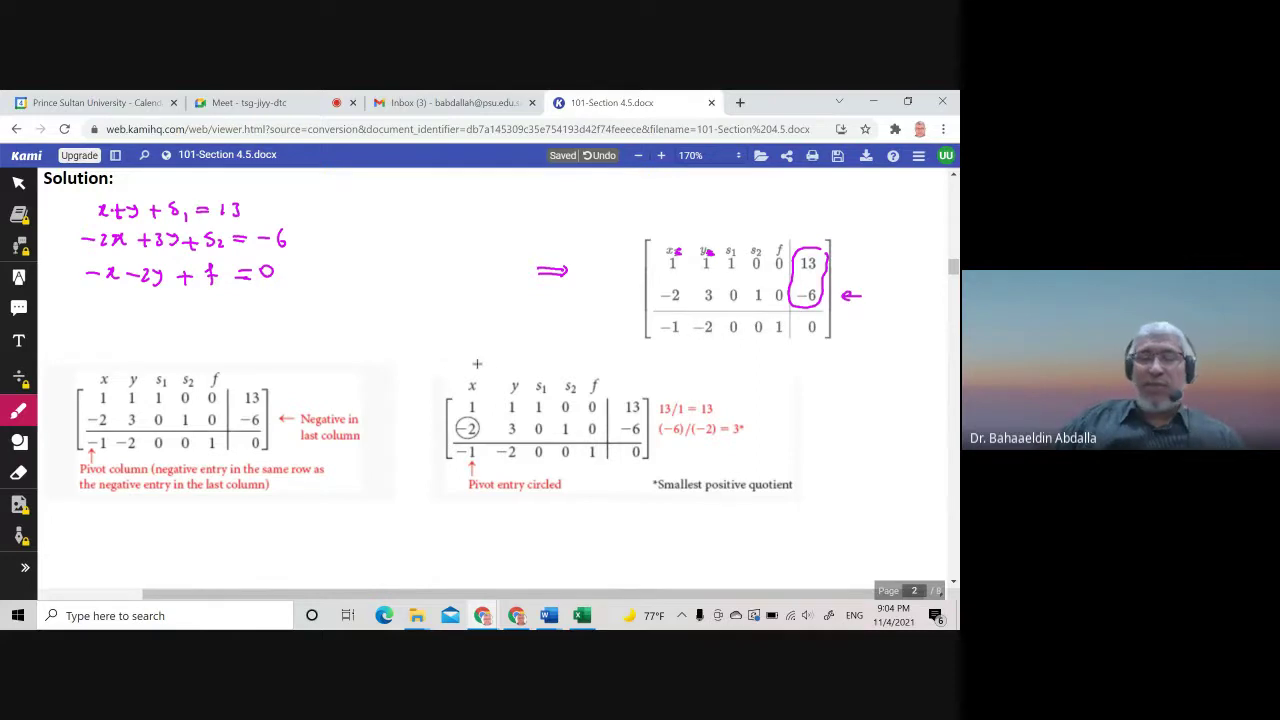
scroll(477, 364, "up", 2)
scroll(477, 364, "up", 4)
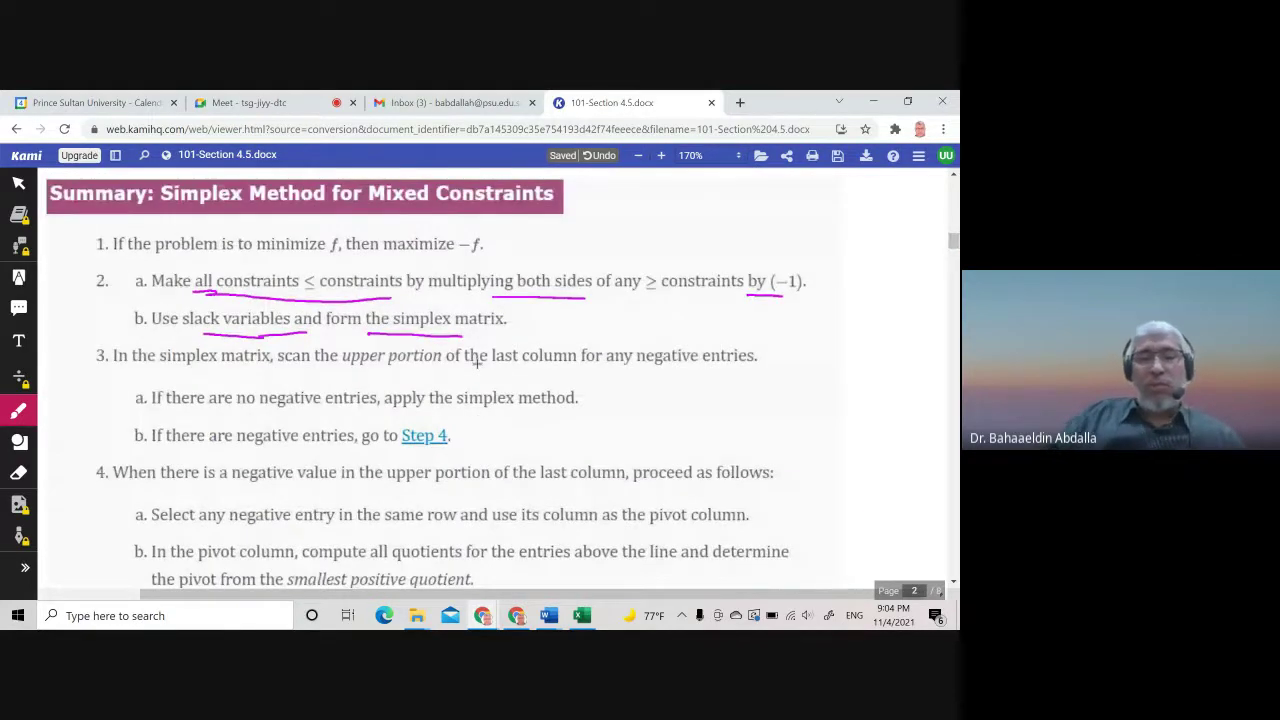
- Underline step 3's last-column phrase, and 'negative entry in the same row' and the pivot-column phrase in step 4a
scroll(477, 364, "down", 1)
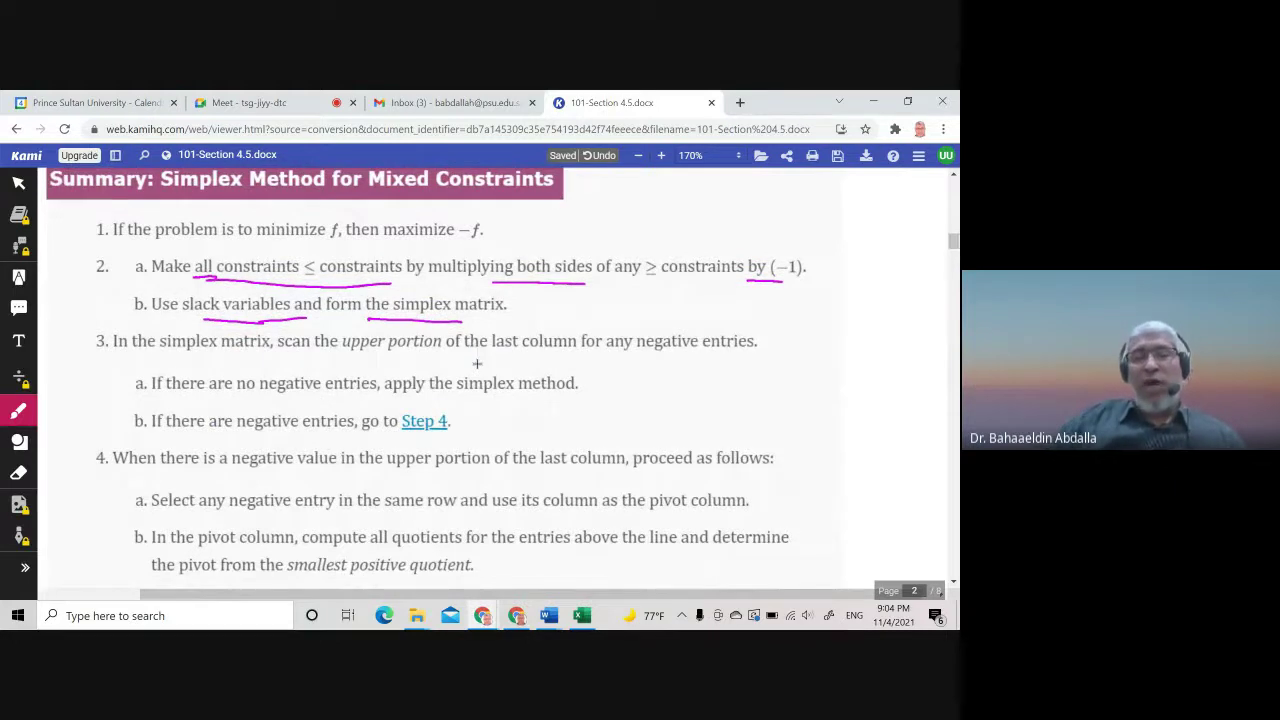
left_click_drag(340, 352, 720, 355)
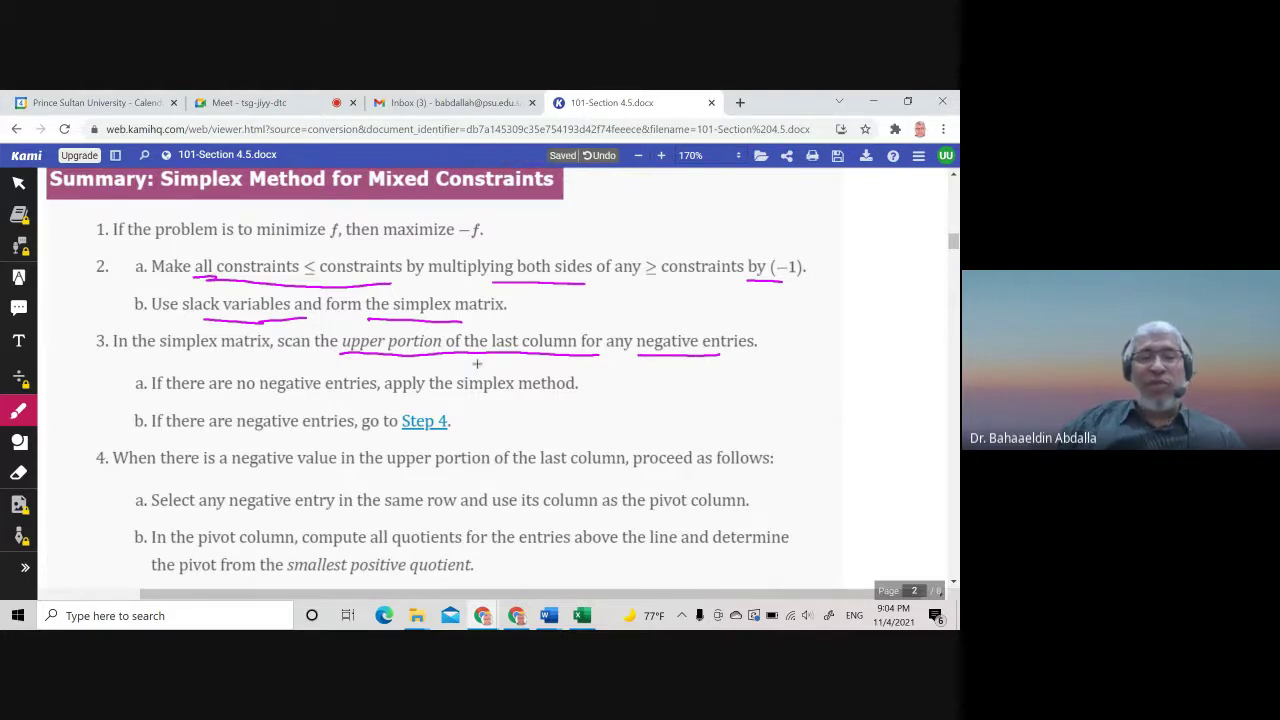
scroll(477, 364, "down", 3)
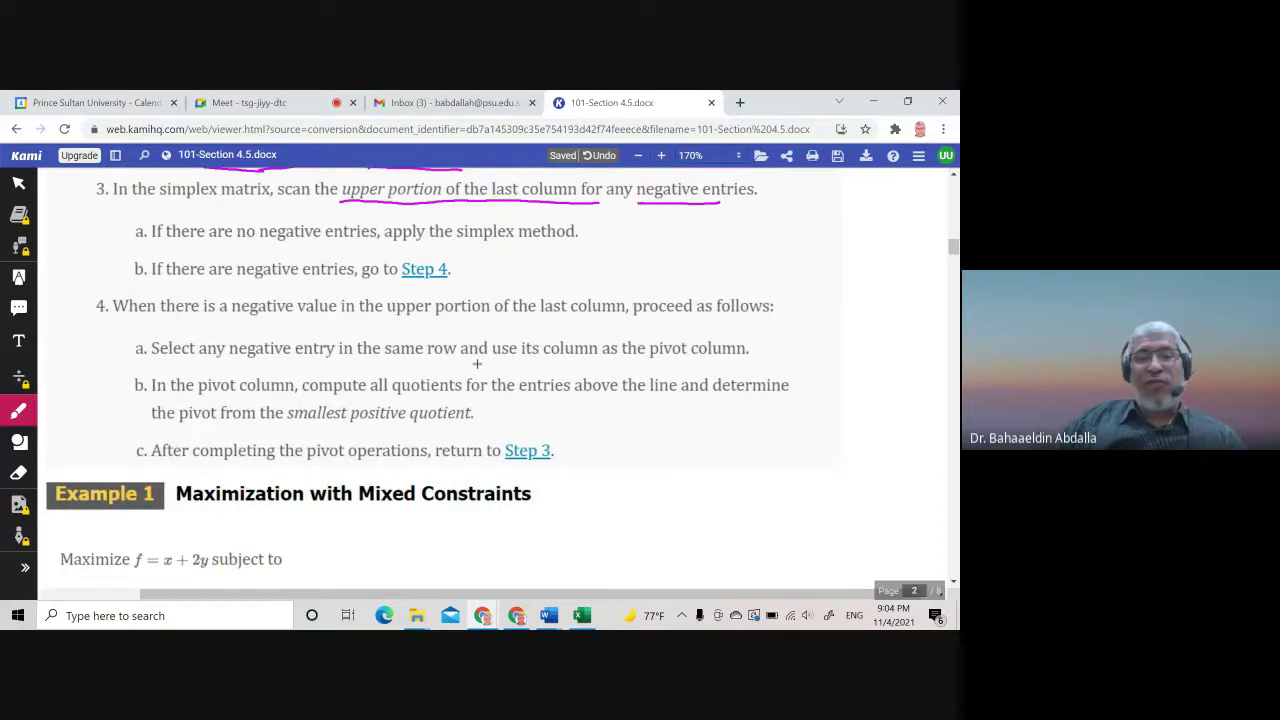
left_click_drag(240, 361, 448, 368)
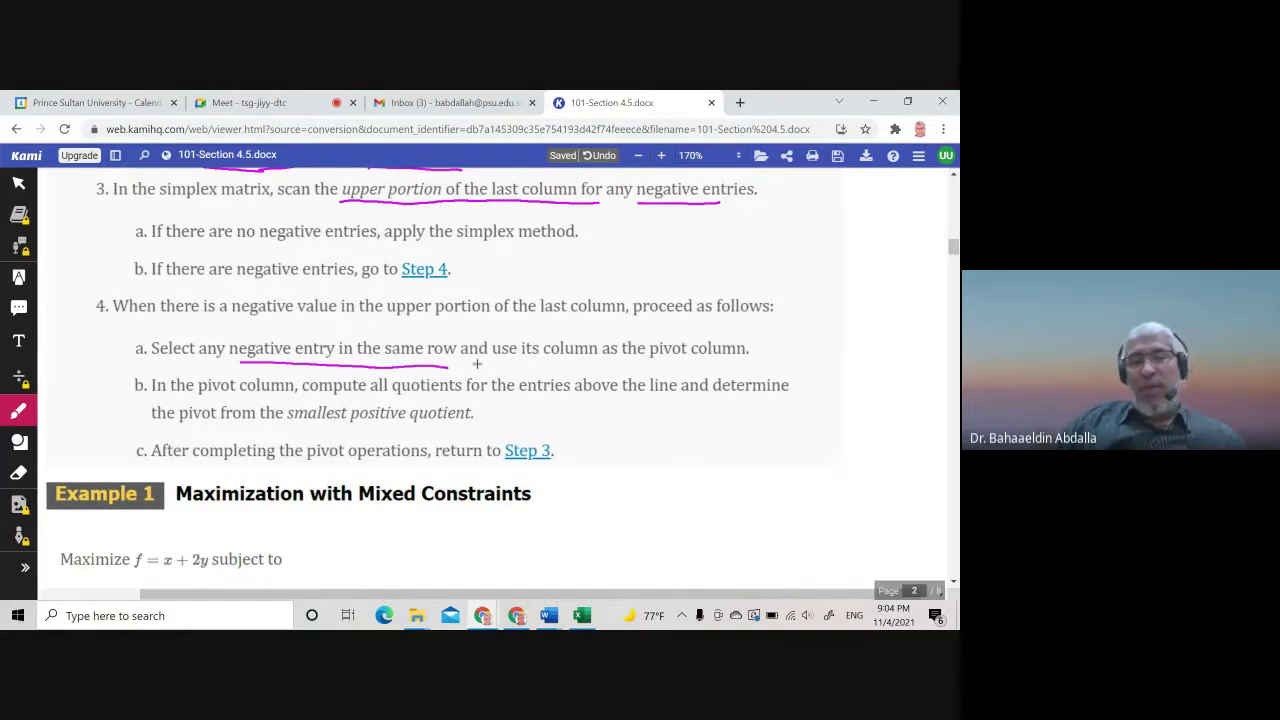
left_click_drag(512, 364, 744, 366)
scroll(477, 364, "down", 2)
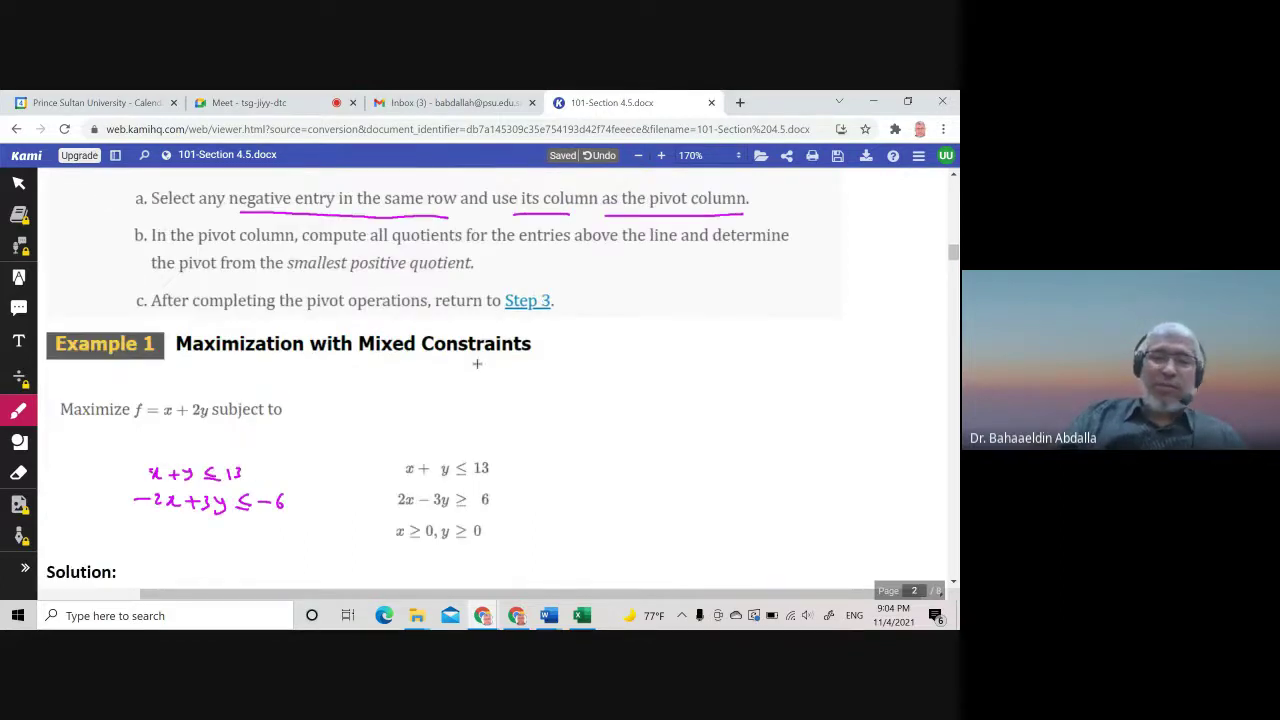
scroll(477, 364, "down", 5)
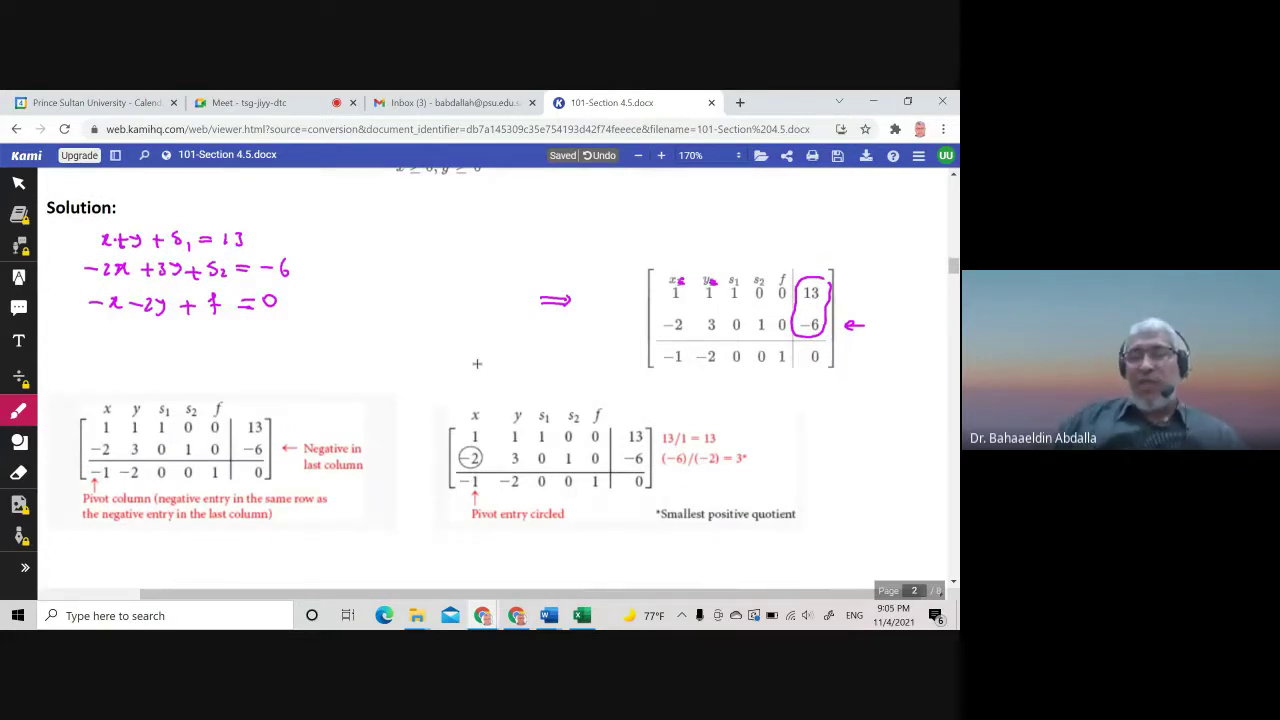
- Mark the −2 in the −6 row and draw an upward arrow at column x's −1
left_click_drag(607, 325, 630, 324)
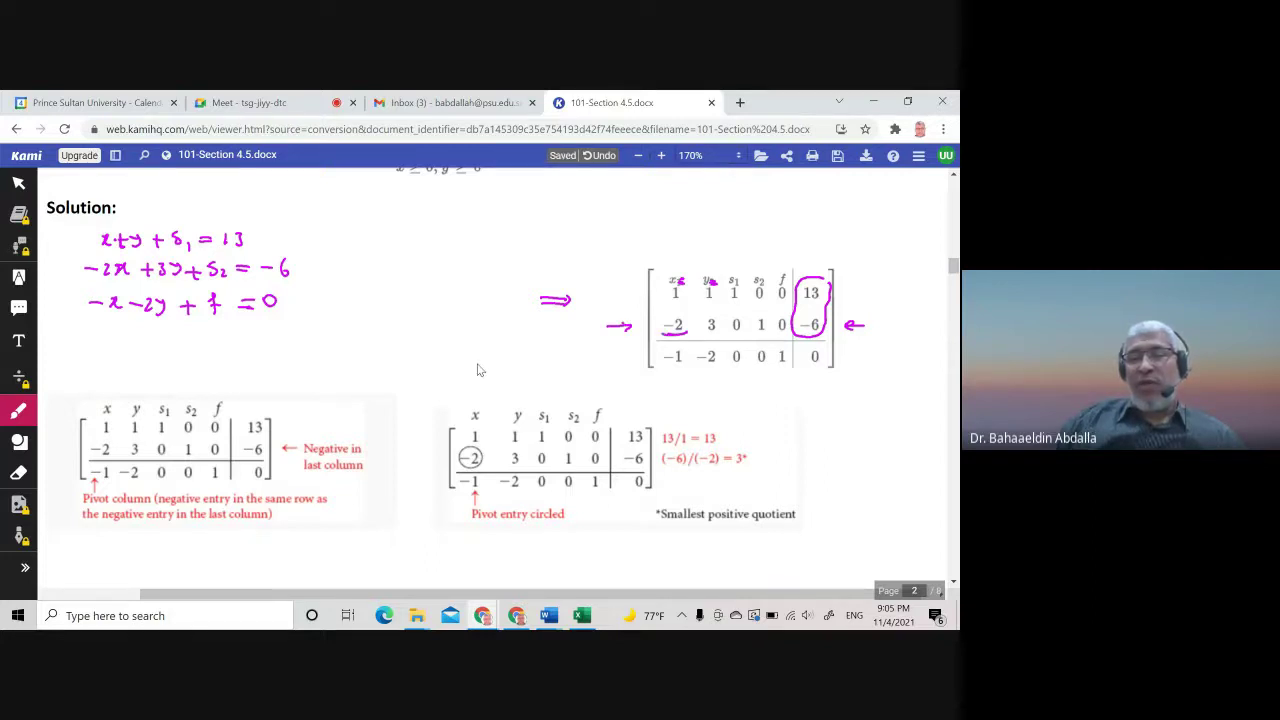
mouse_move(676, 388)
left_mouse_down()
mouse_move(676, 368)
mouse_move(682, 377)
left_mouse_up()
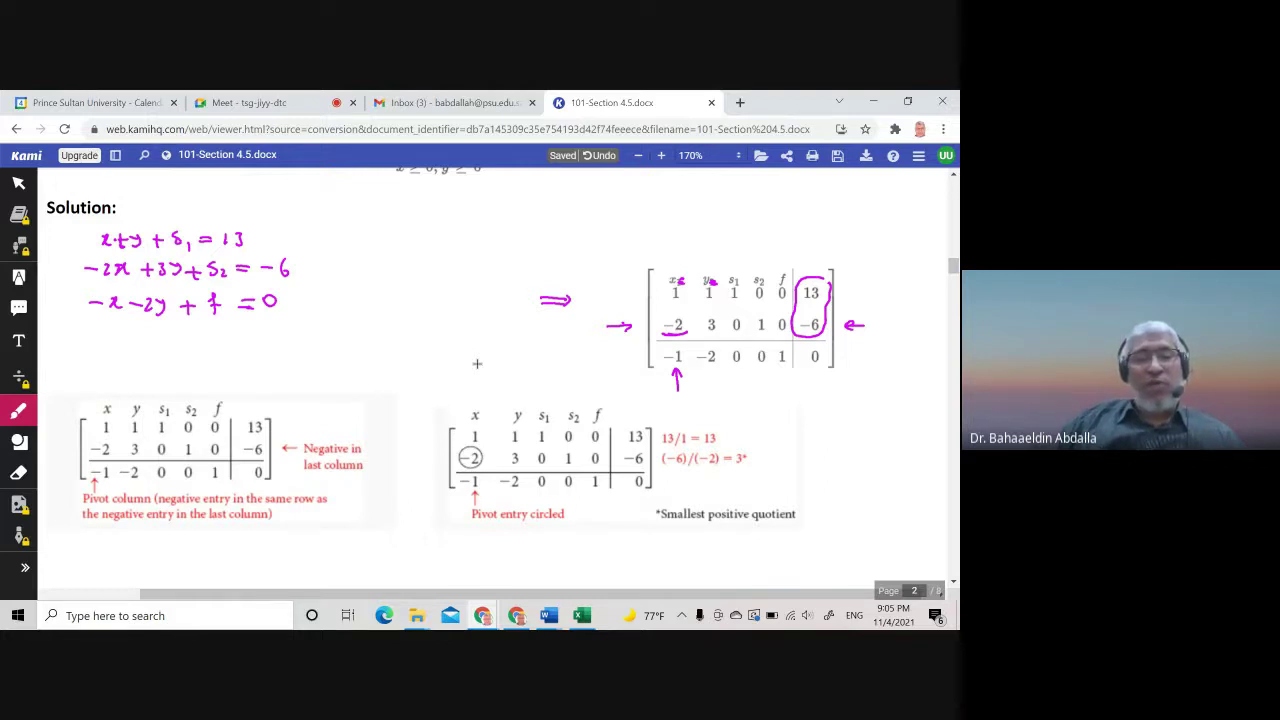
scroll(477, 363, "up", 6)
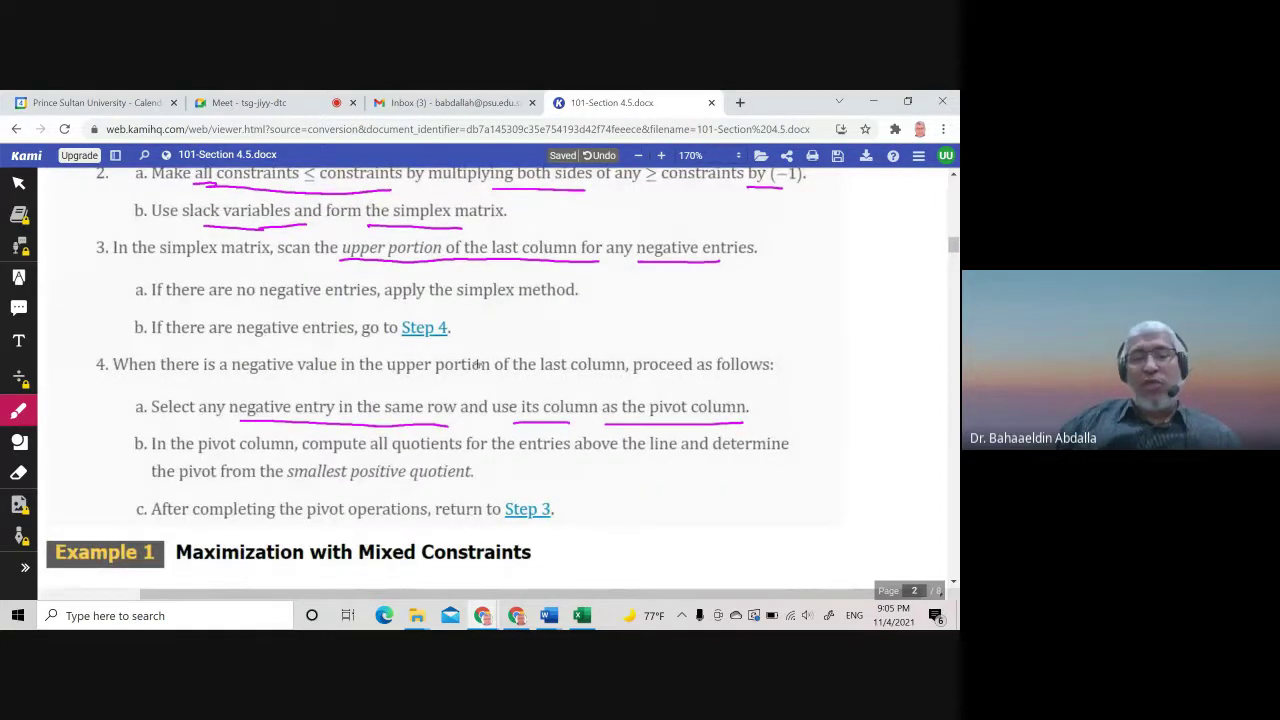
- Underline 'all quotients for the entries above the line and determine' and 'pivot from the smallest positive' in step 4b
left_click_drag(380, 458, 738, 455)
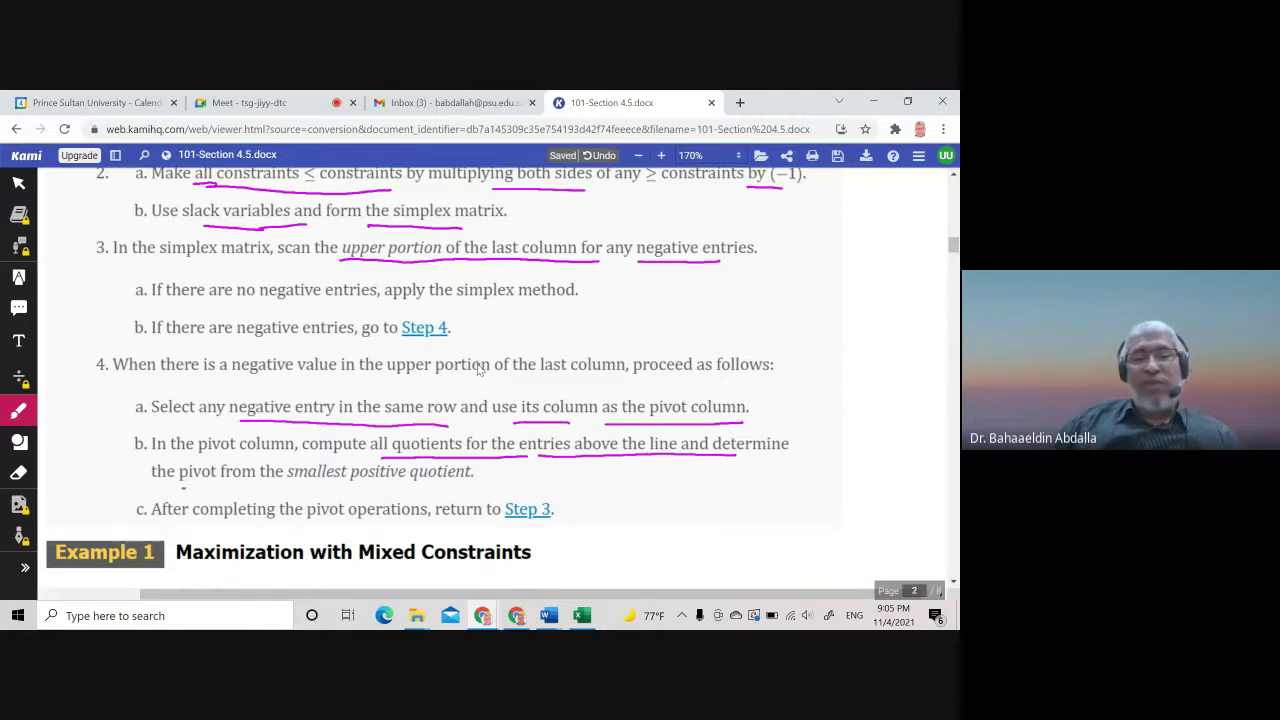
left_click_drag(182, 488, 308, 488)
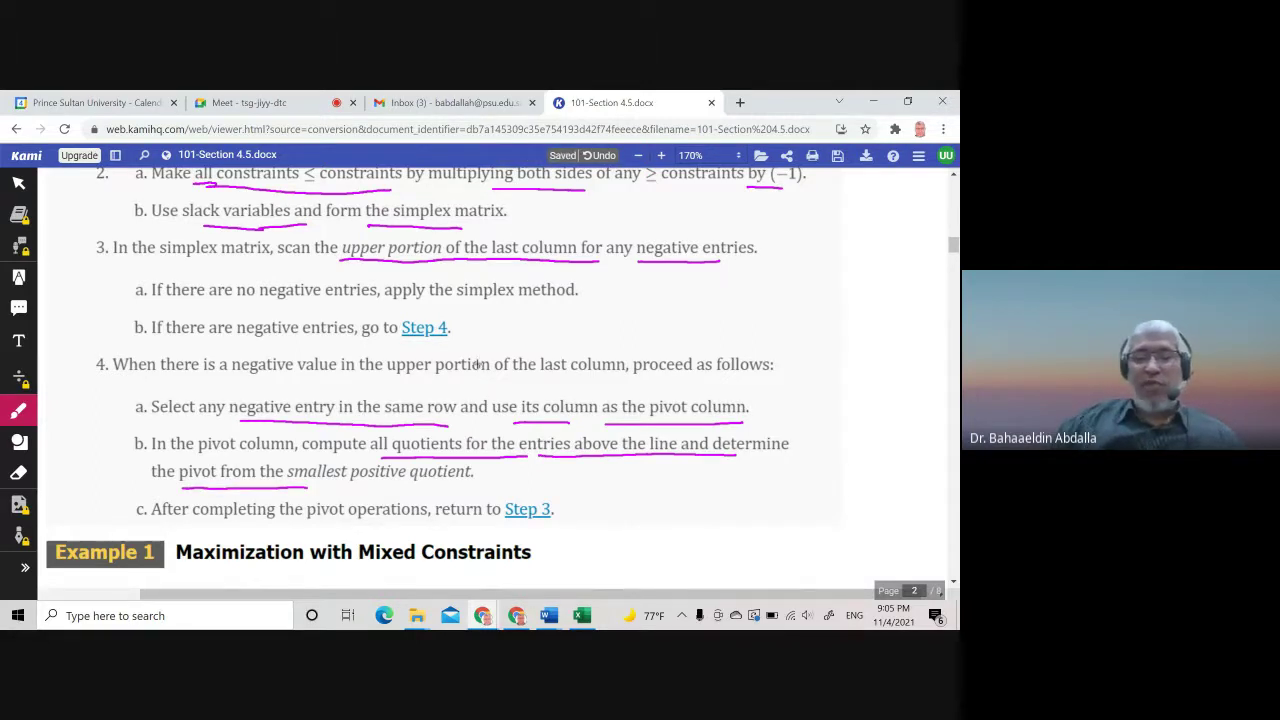
scroll(477, 364, "down", 5)
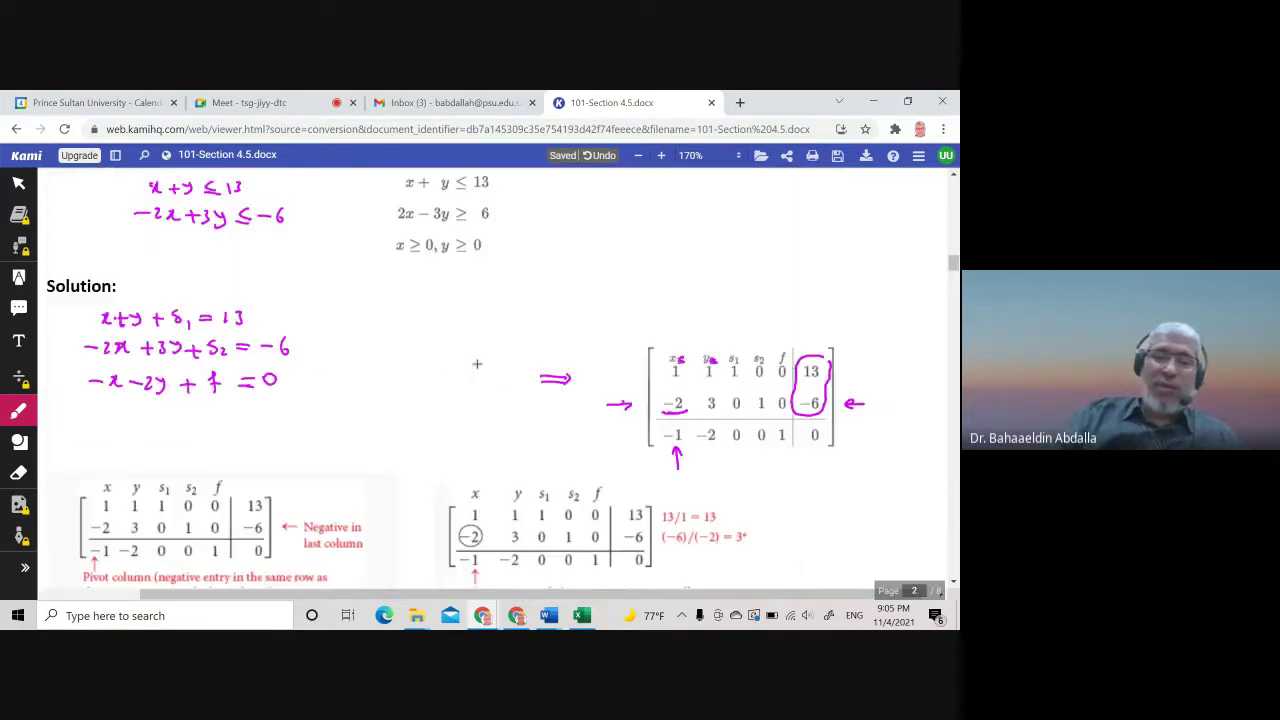
- Tick (−6)/(−2) = 3* as the smallest positive quotient
scroll(477, 364, "down", 2)
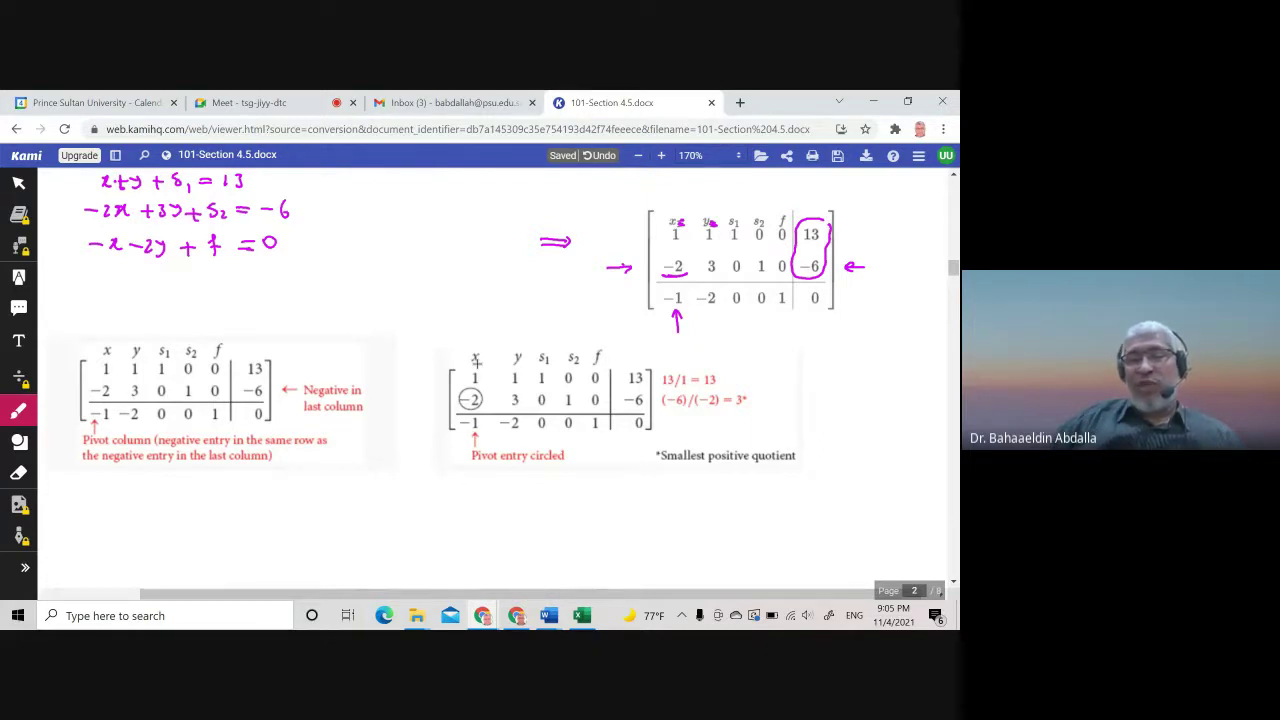
left_click_drag(757, 397, 768, 396)
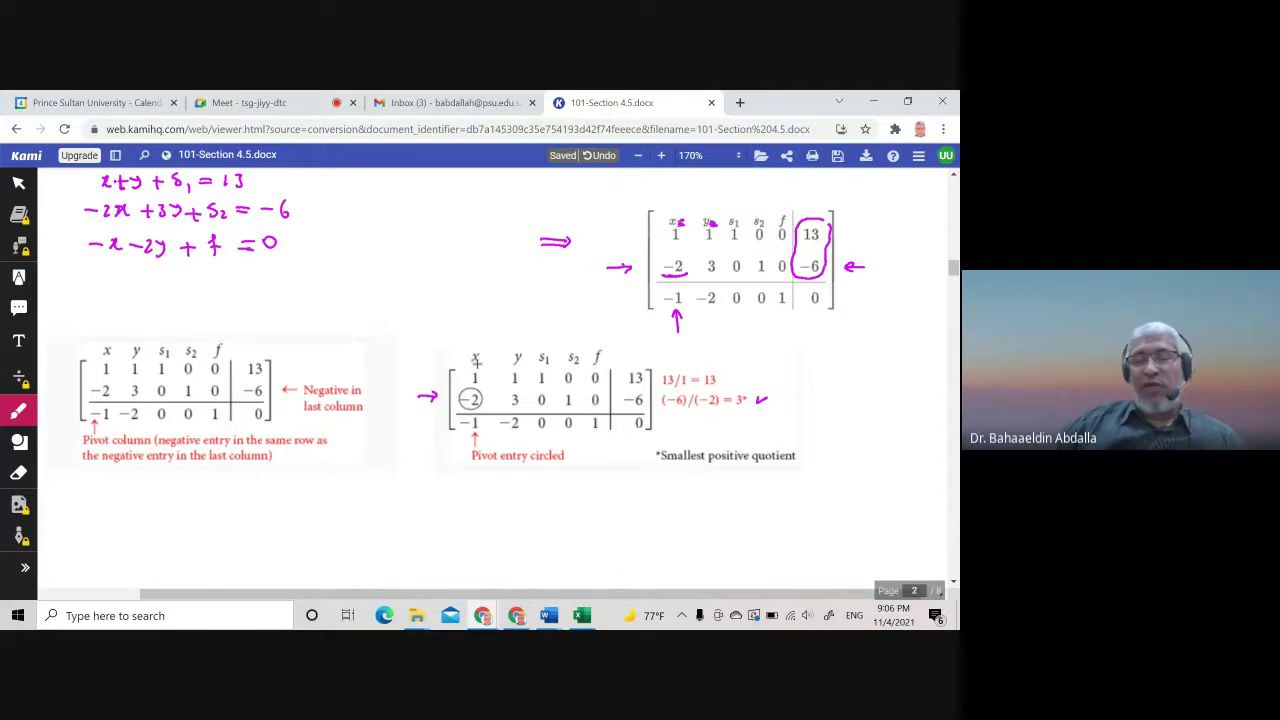
- Draw a temporary arrow above the 10 column of the page 3 tableau, then remove it
scroll(477, 363, "down", 10)
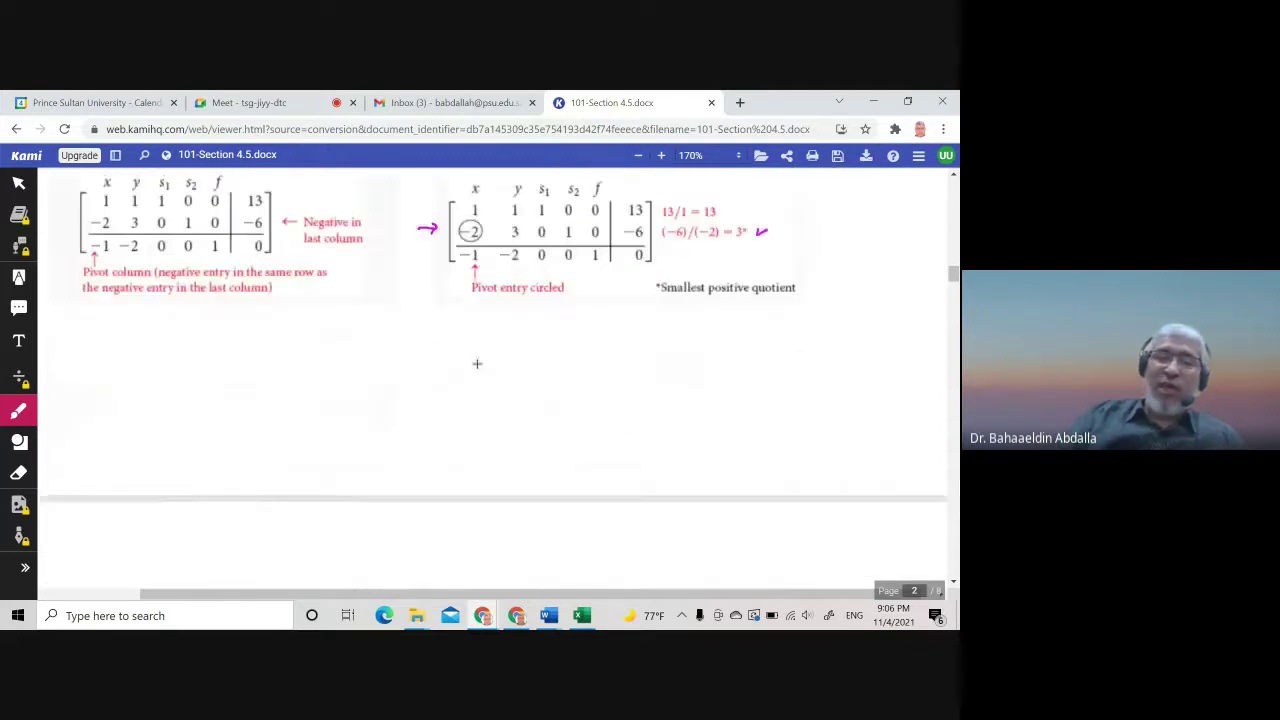
scroll(477, 363, "down", 3)
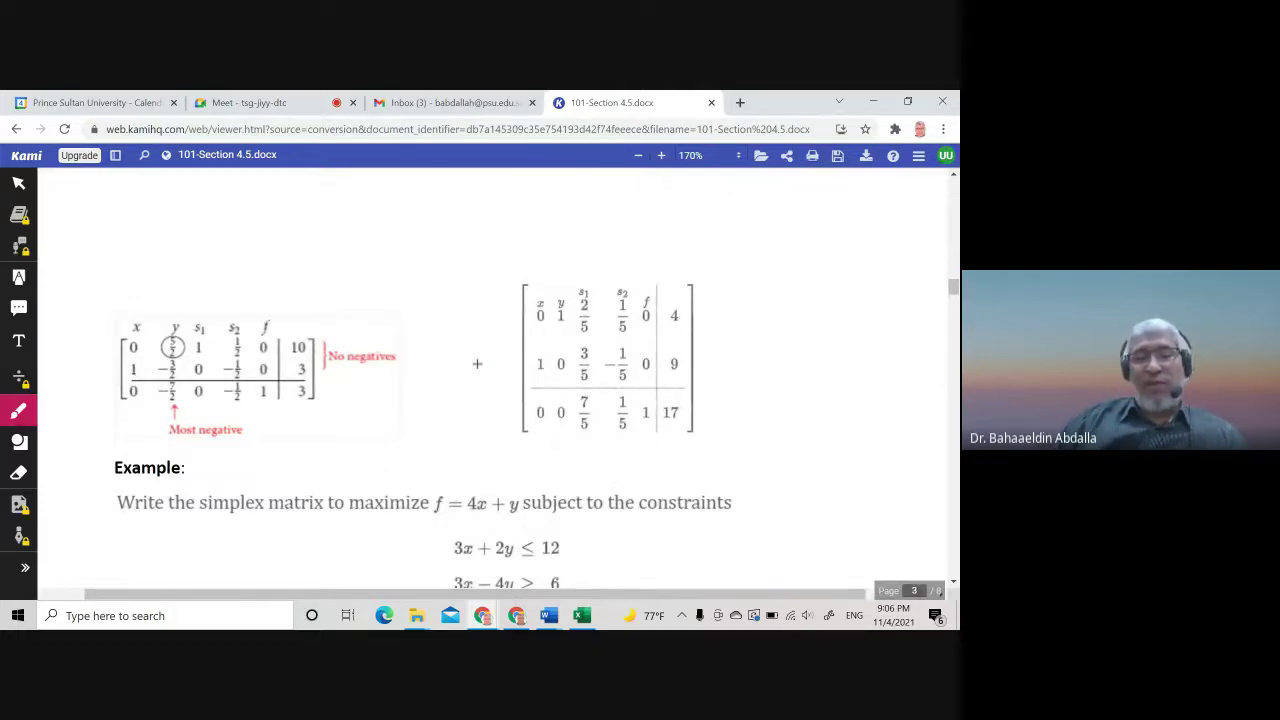
left_click_drag(297, 313, 301, 321)
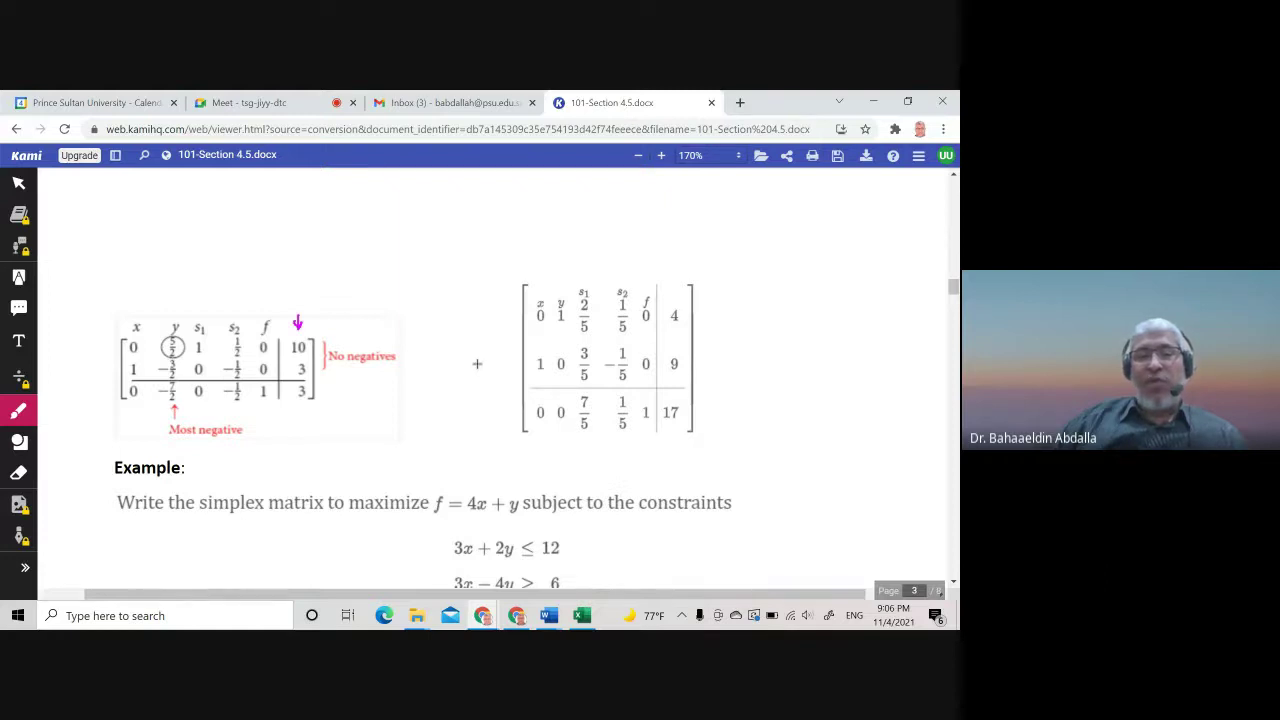
left_click(18, 472)
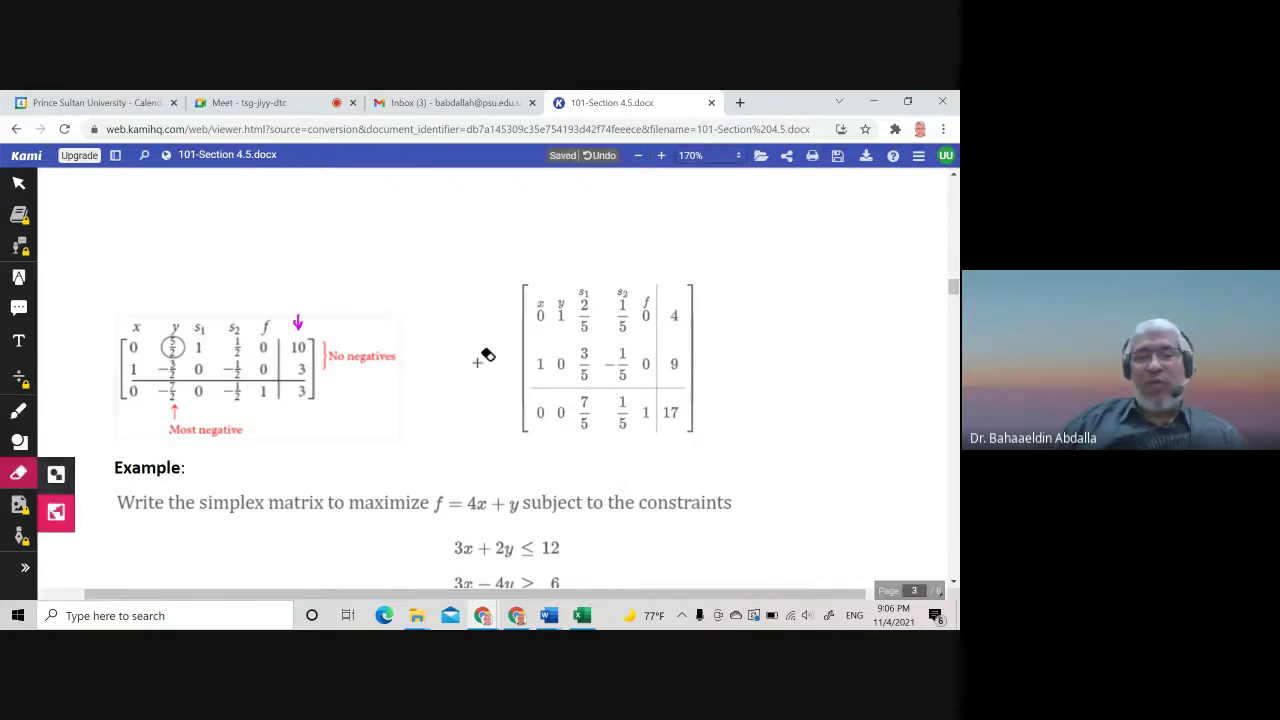
key("ctrl+z")
- Underline the bottom row of the left tableau, then erase that underline
key("d")
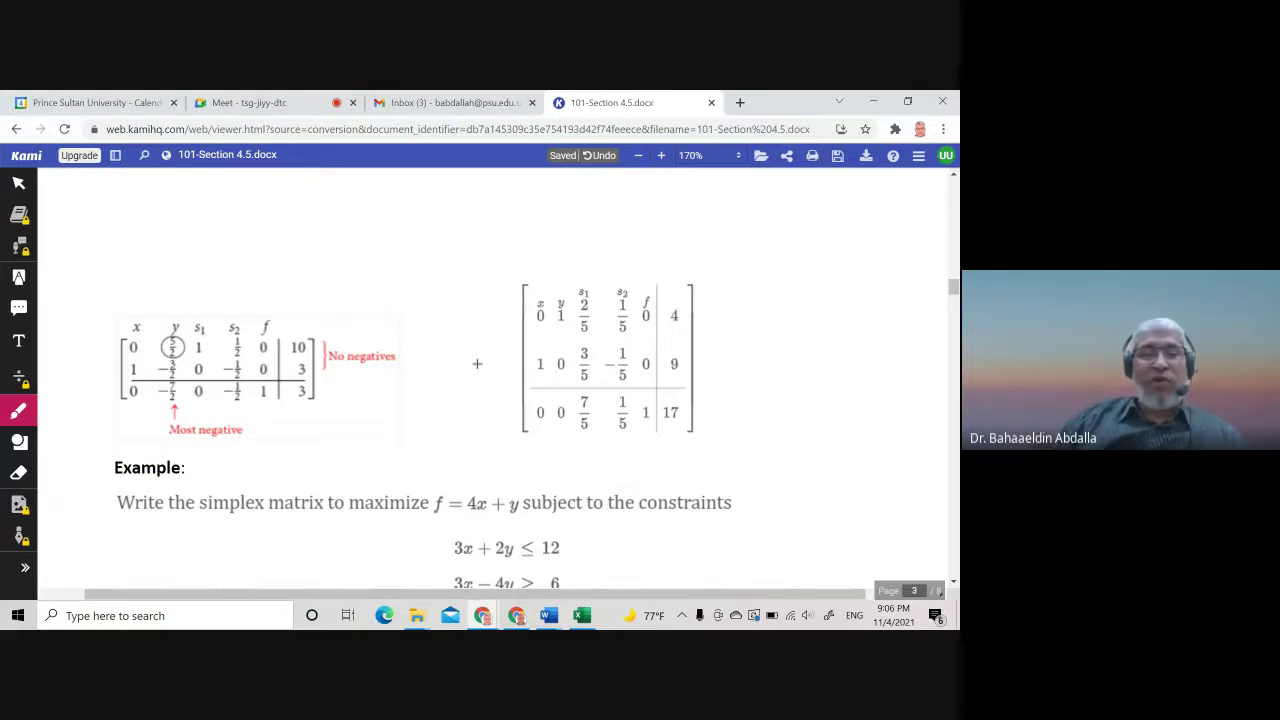
left_click_drag(134, 404, 266, 401)
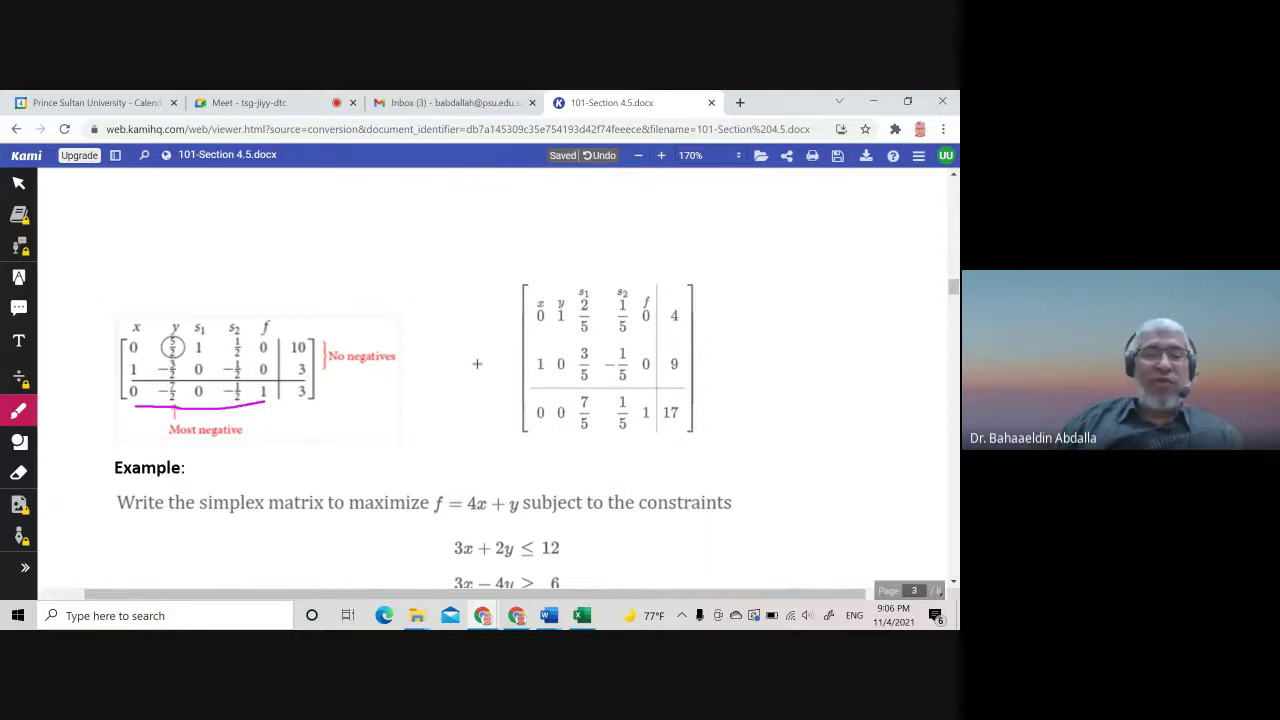
left_click(18, 472)
key("ctrl+z")
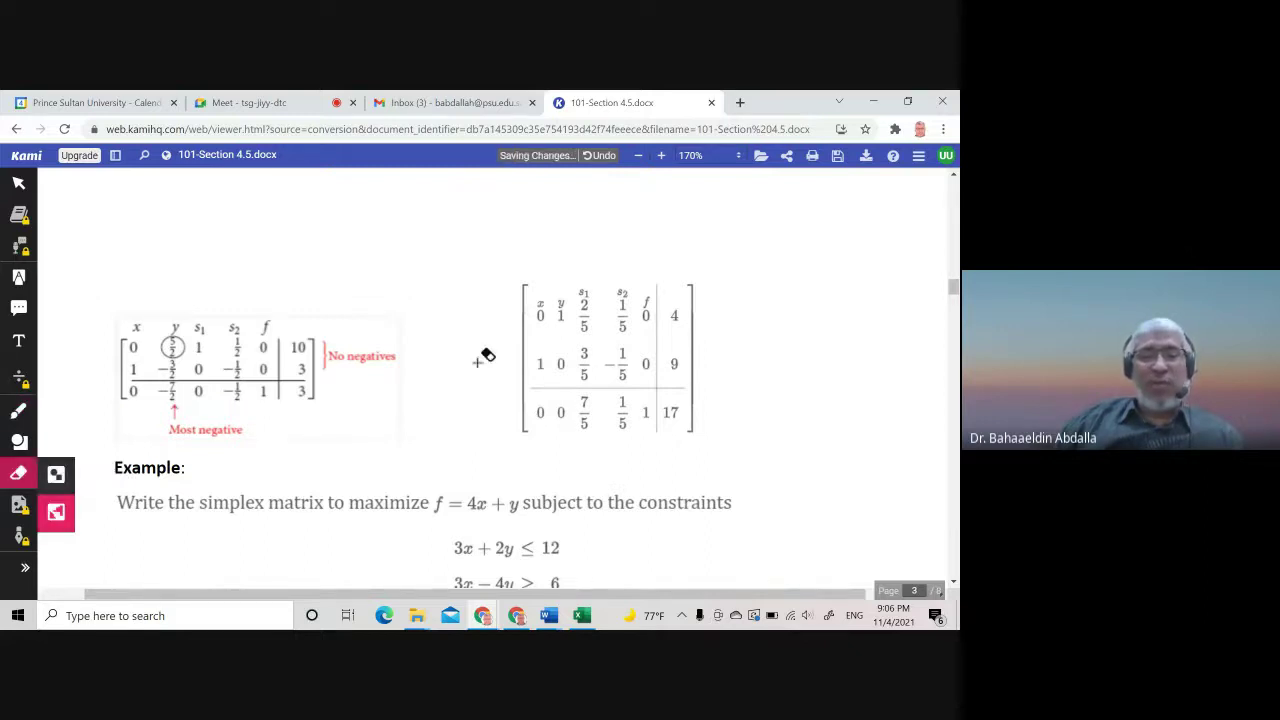
key("d")
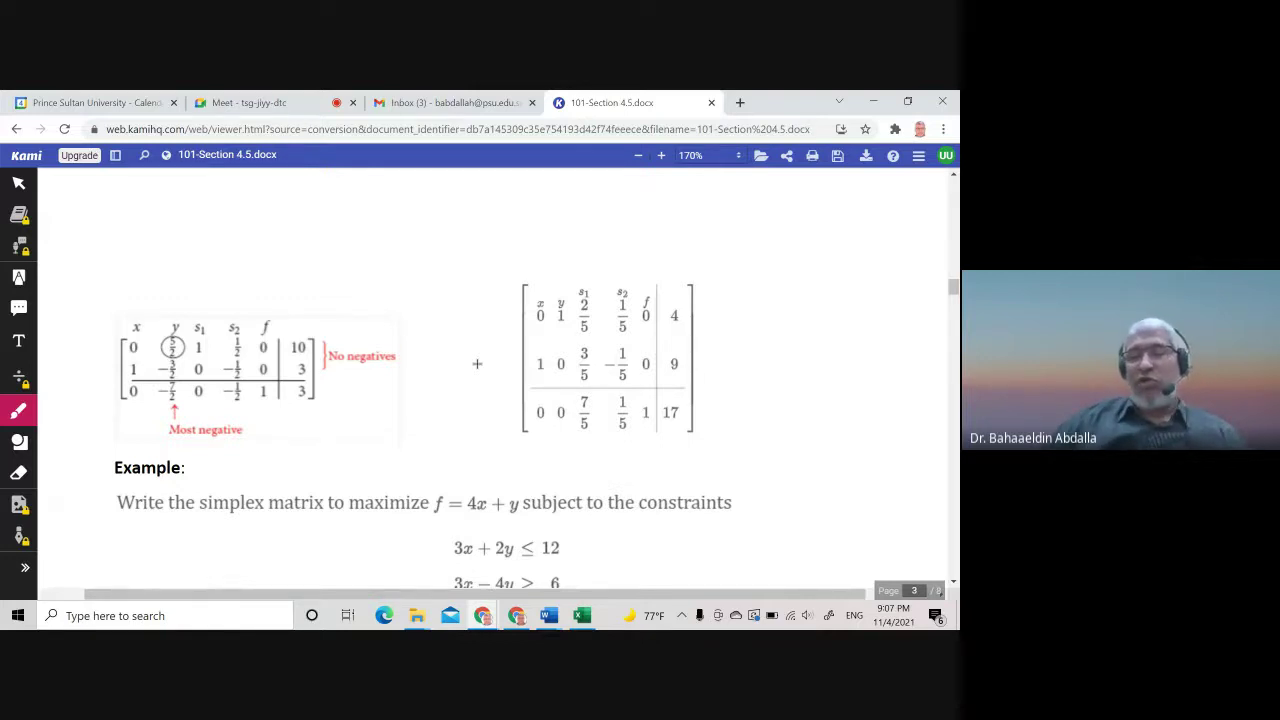
- Handwrite 'Max value of f is 17 at x=9, y=4' and circle the x and y column 1s
mouse_move(715, 311)
left_mouse_down()
mouse_move(718, 296)
mouse_move(748, 312)
mouse_move(820, 308)
mouse_move(834, 280)
mouse_move(850, 306)
left_mouse_up()
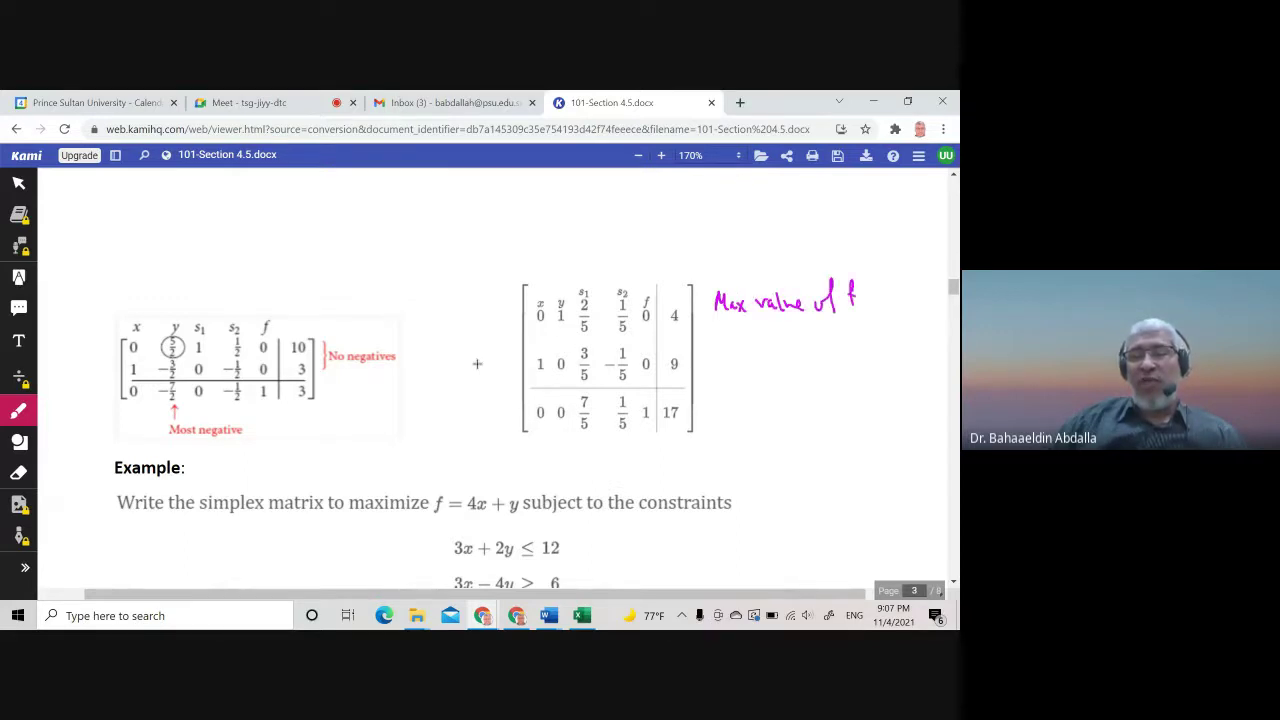
mouse_move(766, 332)
left_mouse_down()
mouse_move(758, 342)
mouse_move(802, 345)
left_mouse_up()
left_click_drag(728, 365, 736, 372)
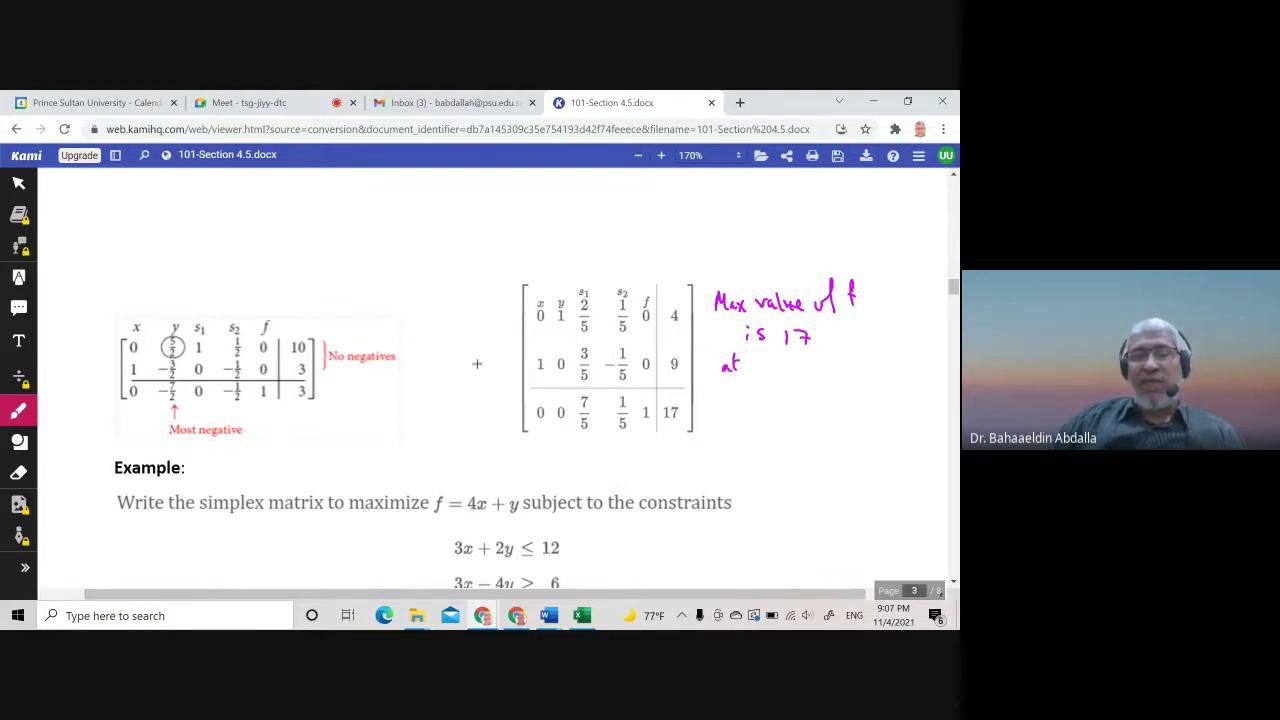
mouse_move(537, 355)
left_mouse_down()
mouse_move(545, 377)
mouse_move(543, 352)
left_mouse_up()
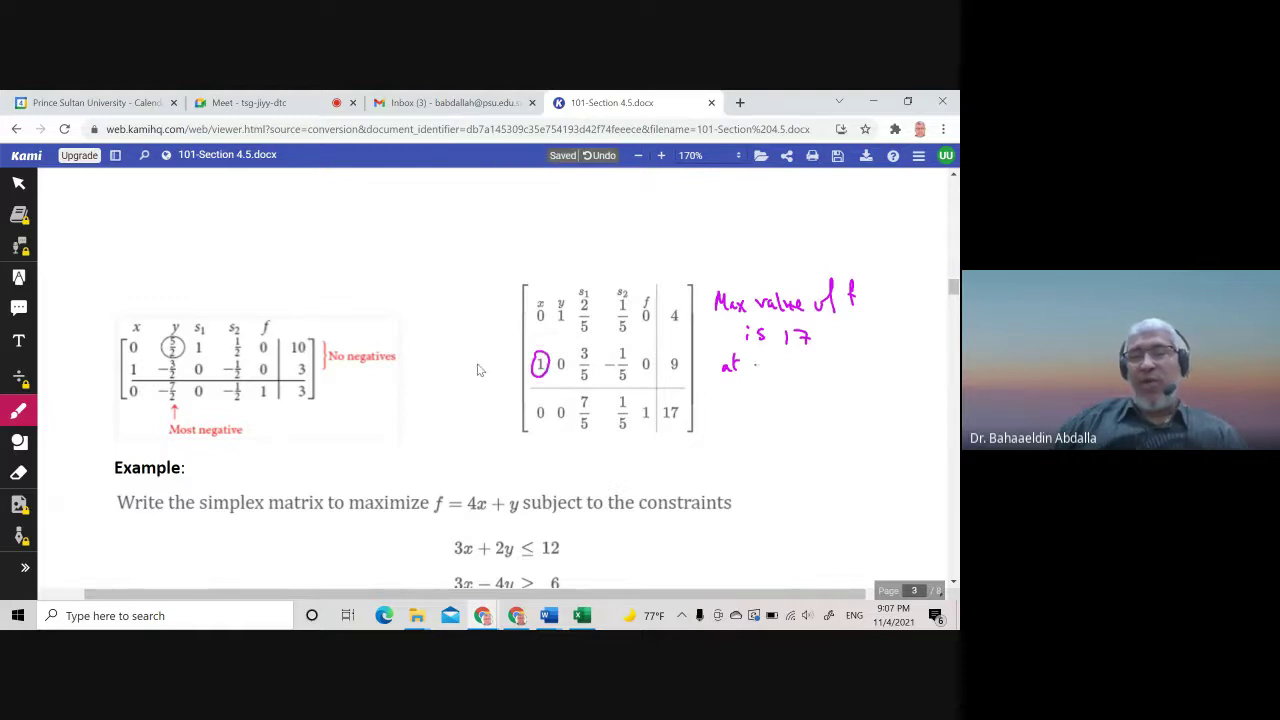
left_click_drag(757, 362, 768, 374)
mouse_move(768, 362)
left_mouse_down()
mouse_move(757, 374)
mouse_move(784, 364)
left_mouse_up()
left_click_drag(772, 369, 823, 378)
left_click_drag(840, 364, 856, 370)
left_click_drag(562, 304, 556, 304)
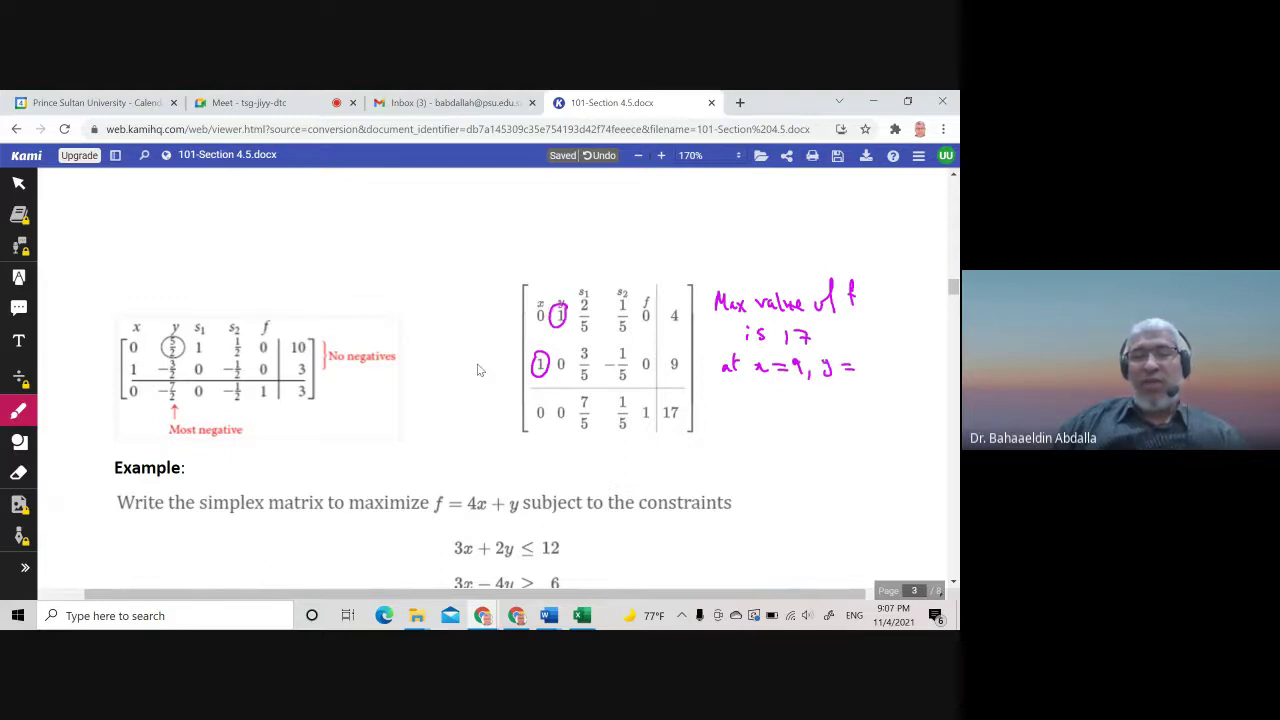
left_click_drag(868, 357, 874, 376)
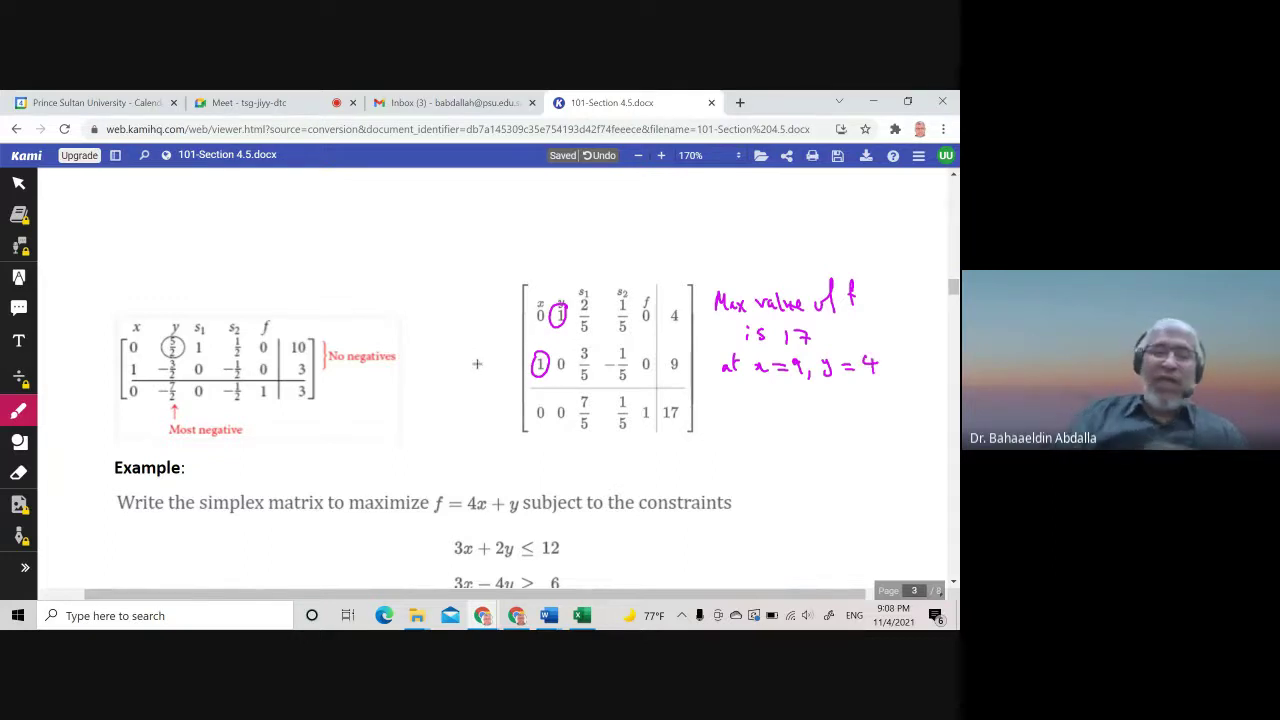
- Underline the word 'Maximize' in Example 1
scroll(494, 387, "up", 1)
scroll(477, 364, "up", 10)
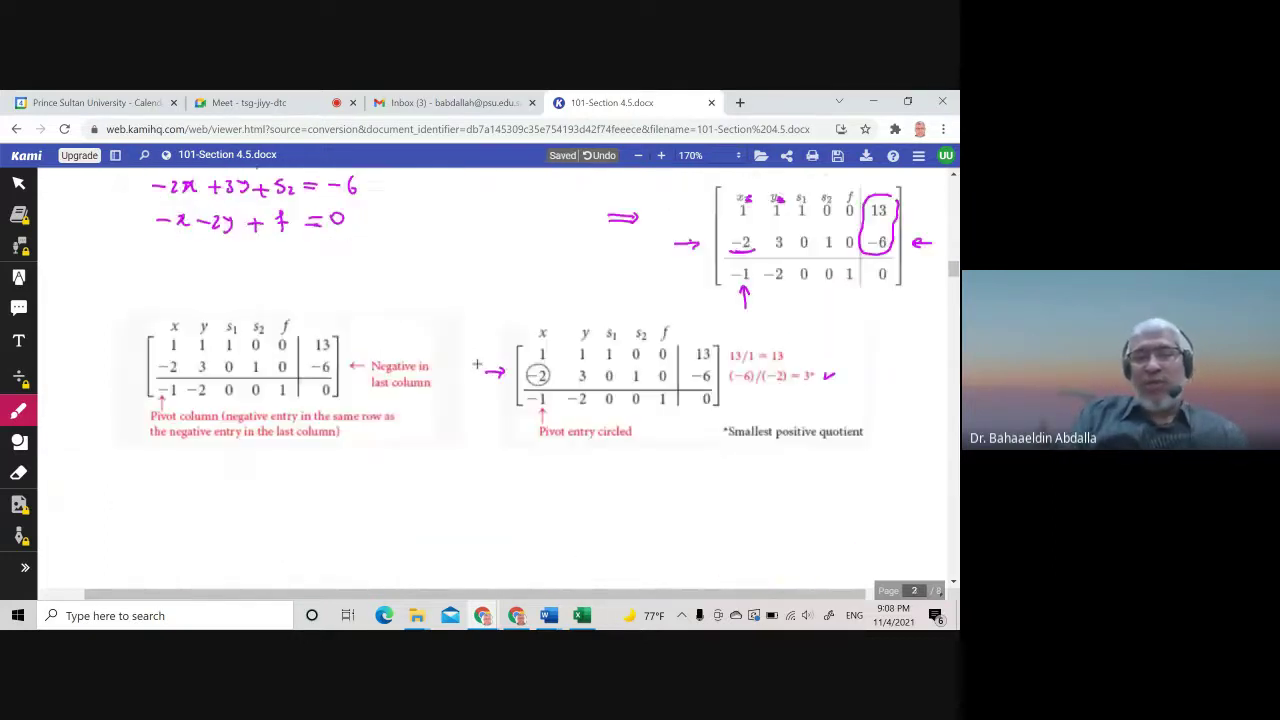
scroll(477, 364, "up", 2)
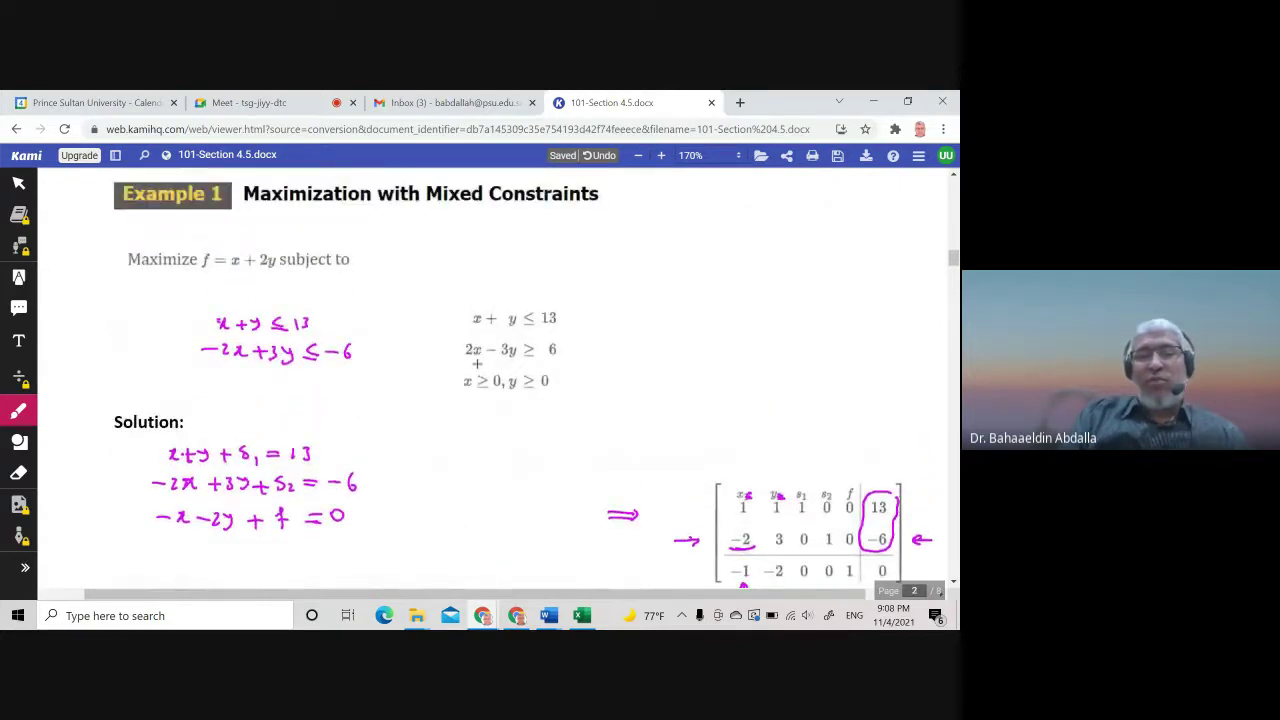
scroll(477, 364, "up", 1)
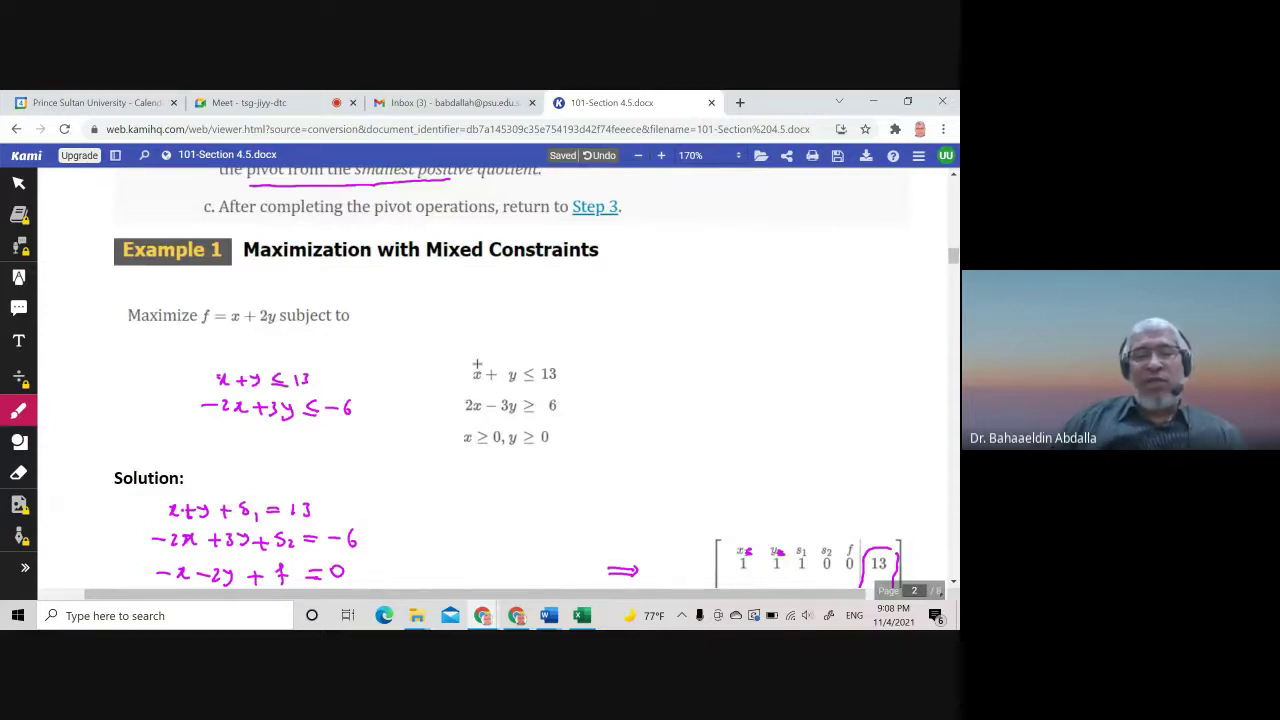
left_click_drag(128, 331, 185, 330)
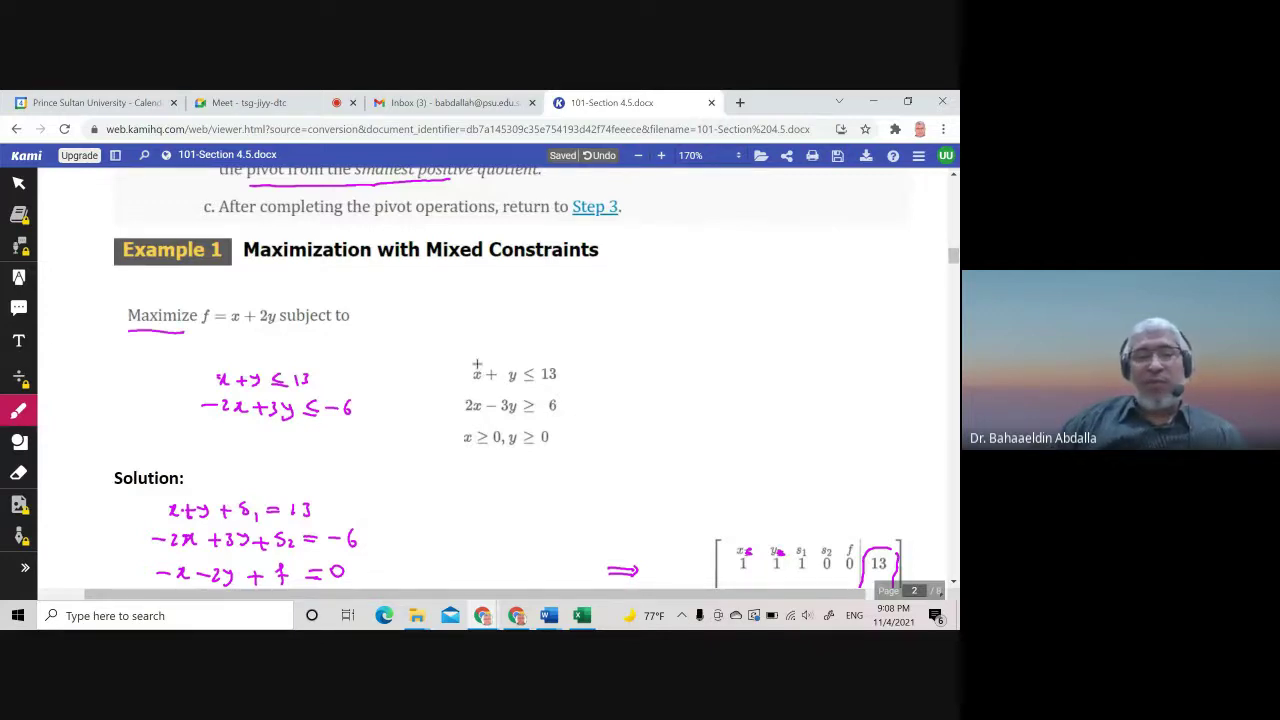
- Scroll down to the page 3 example maximizing f = 4x + y
scroll(477, 366, "down", 3)
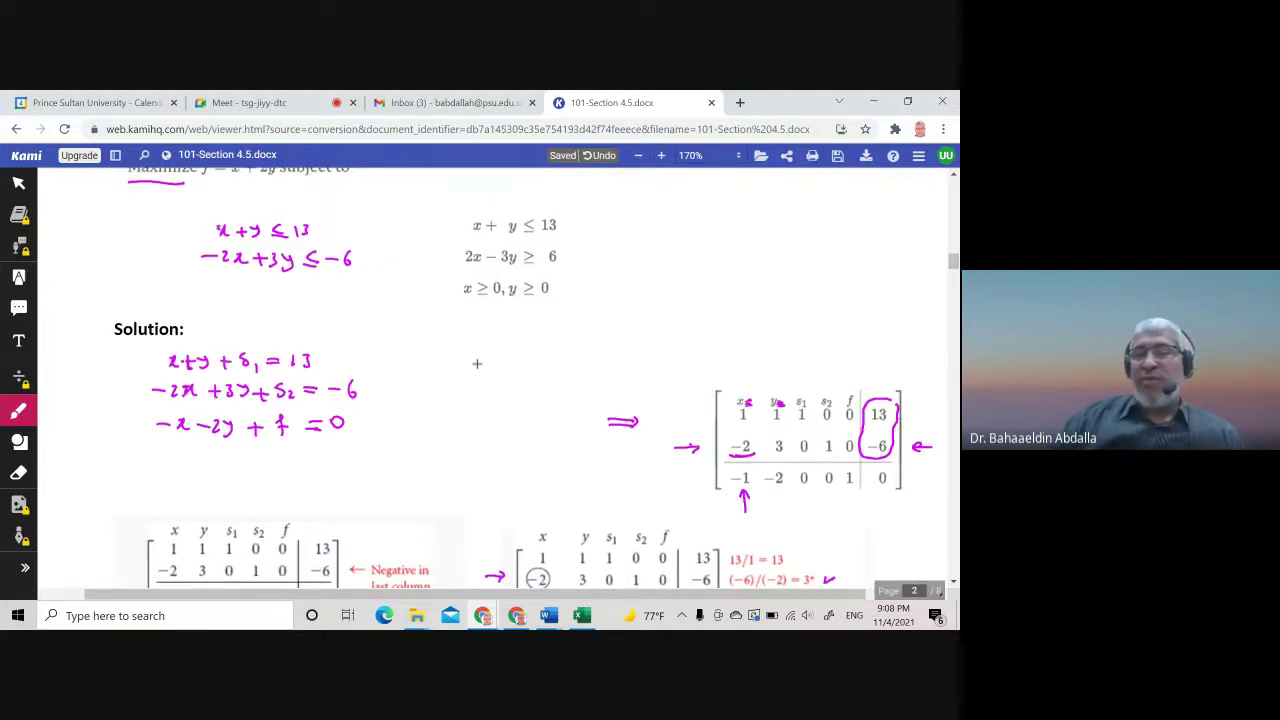
scroll(477, 363, "down", 2)
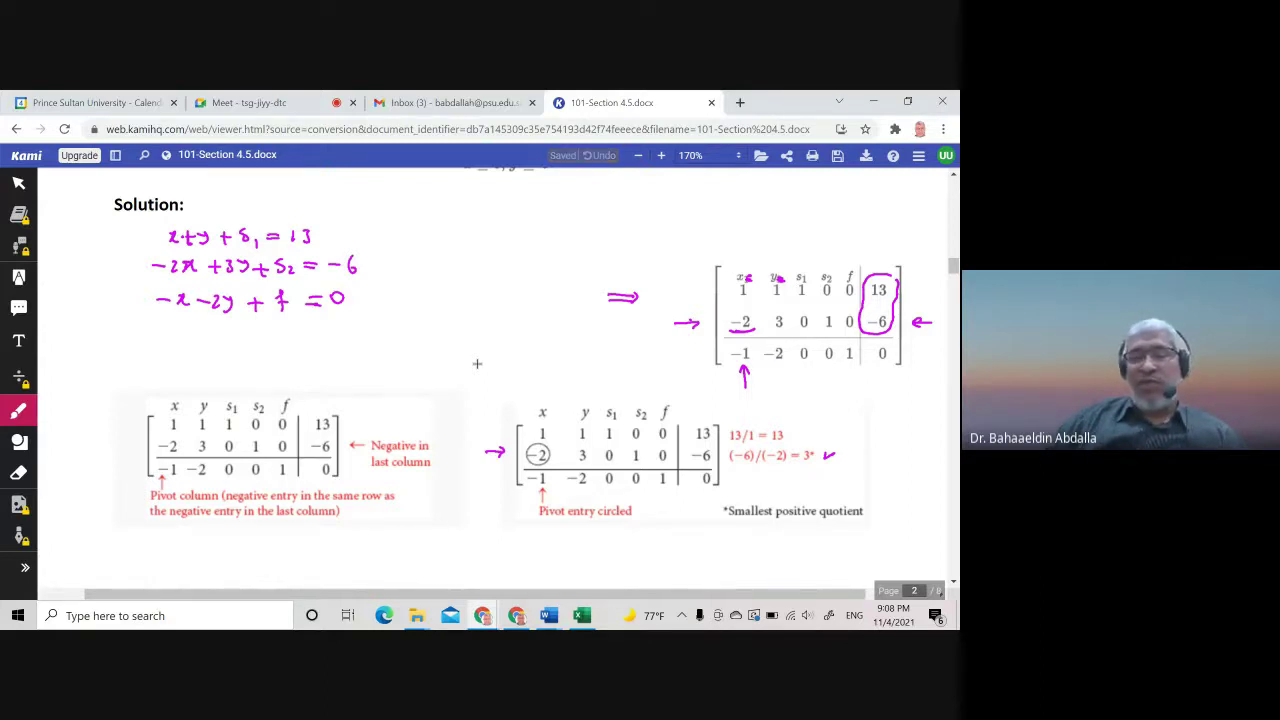
scroll(477, 363, "down", 1)
scroll(477, 363, "down", 2)
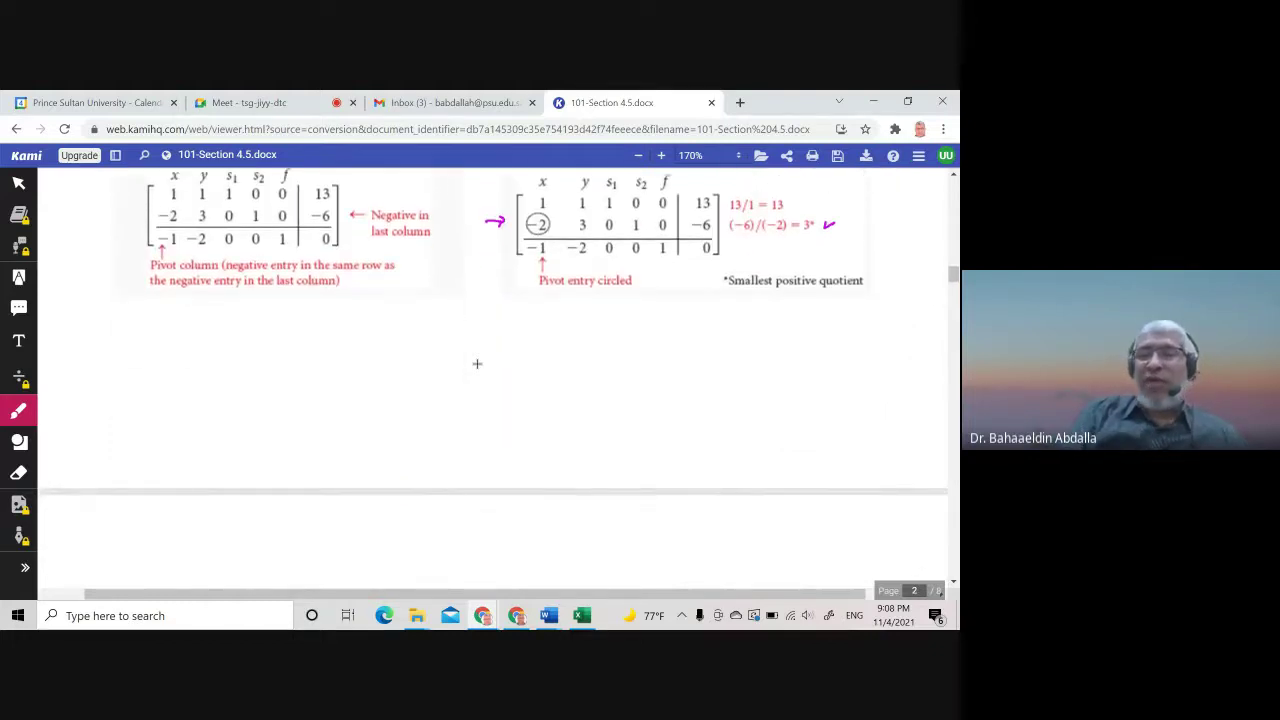
scroll(477, 363, "down", 4)
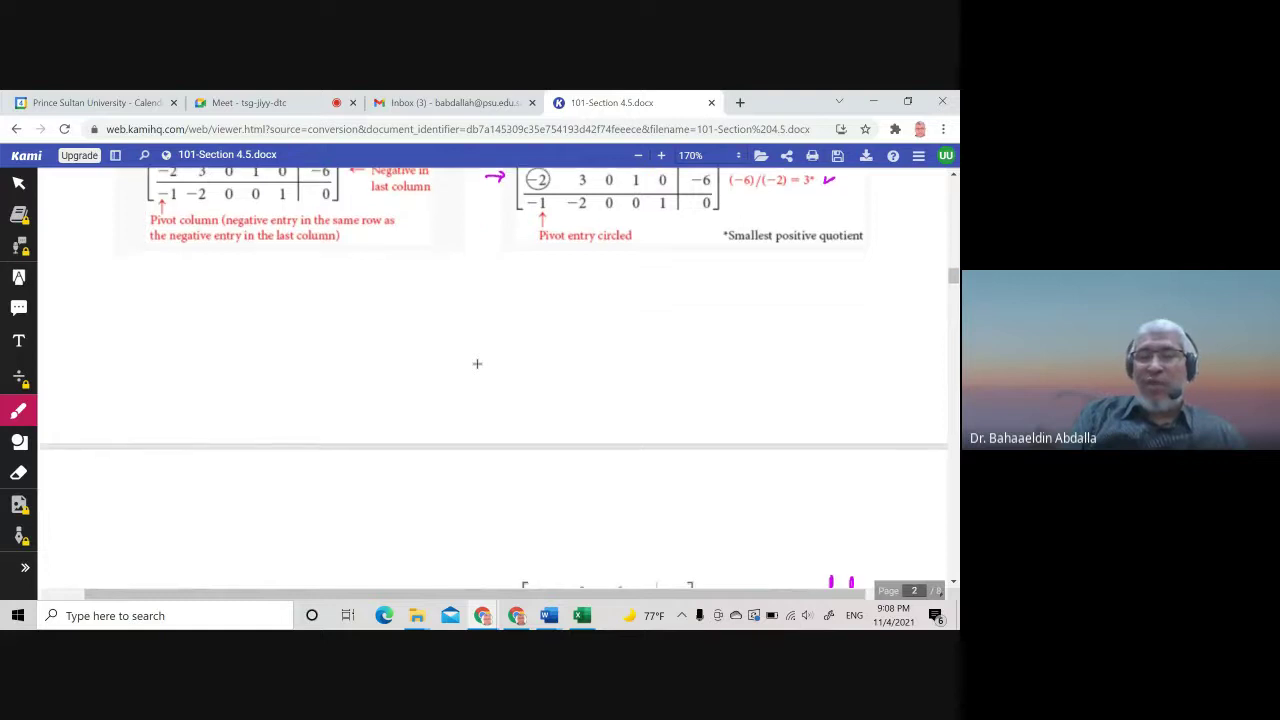
scroll(477, 363, "down", 5)
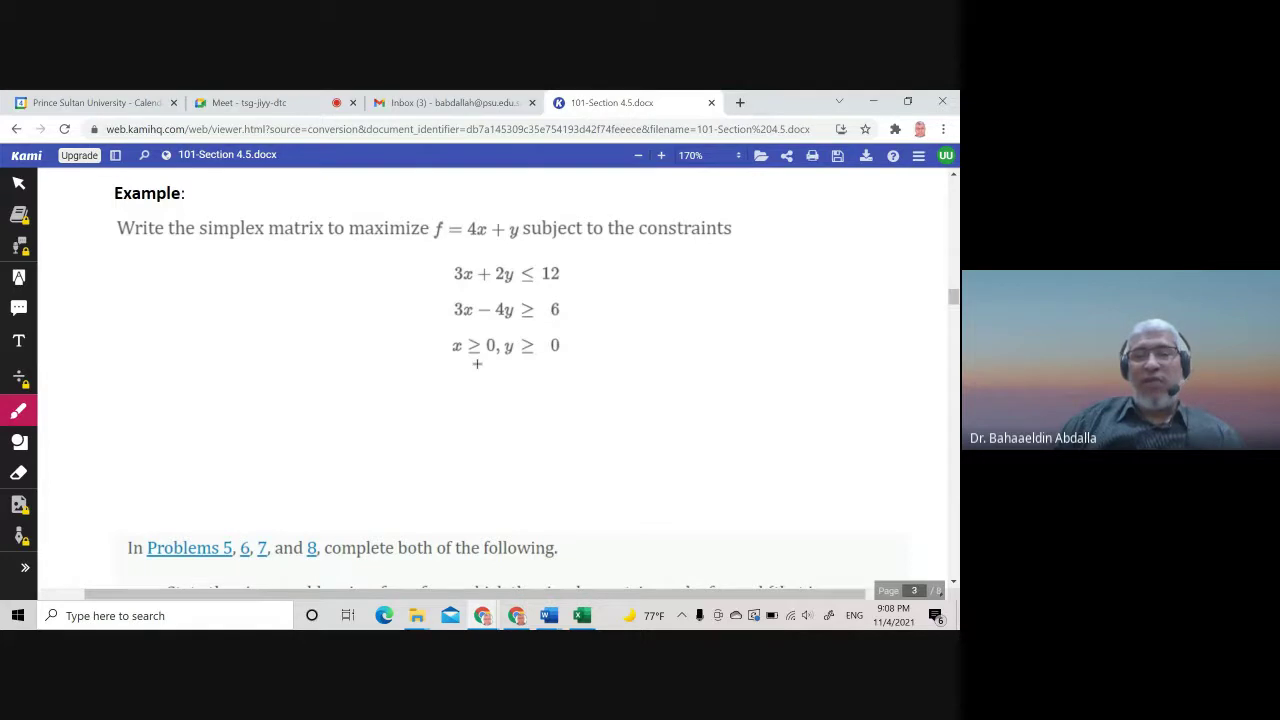
- Rewrite the constraints beside them as 3x+2y ≤ 12 and −3x+4y ≤ −6
left_click_drag(627, 266, 663, 278)
left_click_drag(673, 268, 724, 280)
left_click_drag(735, 267, 749, 280)
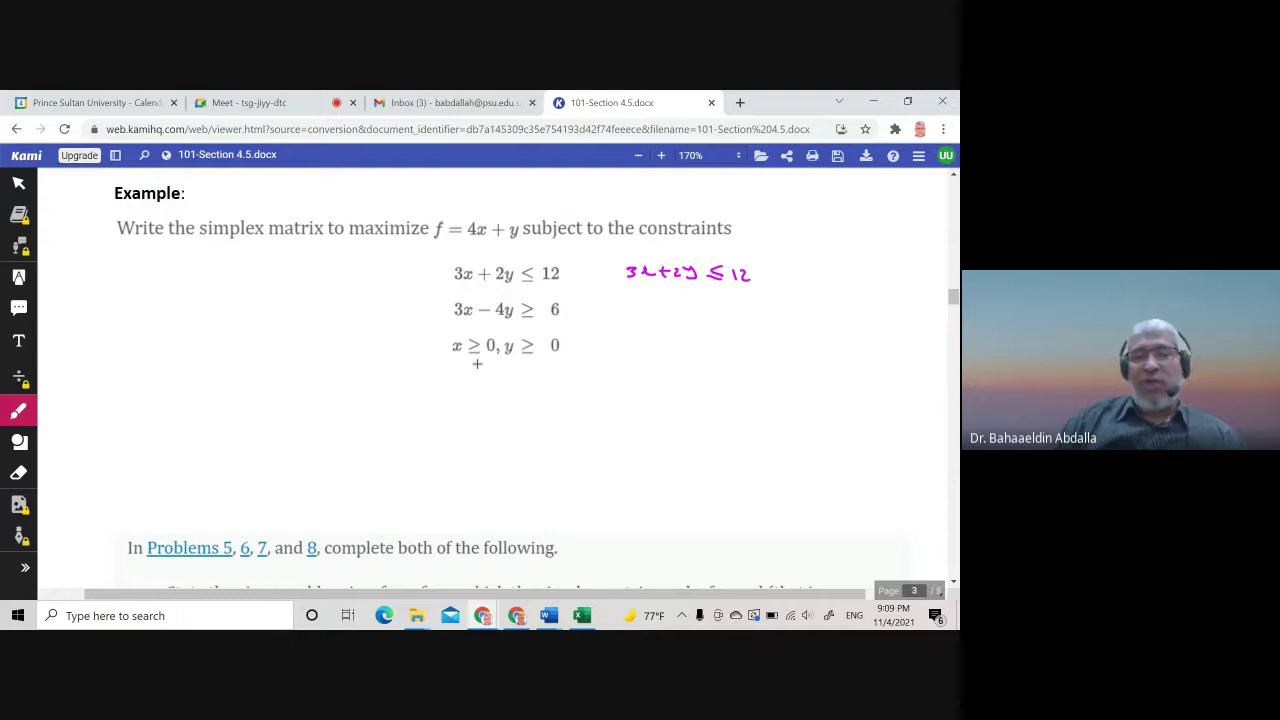
left_click_drag(612, 305, 659, 308)
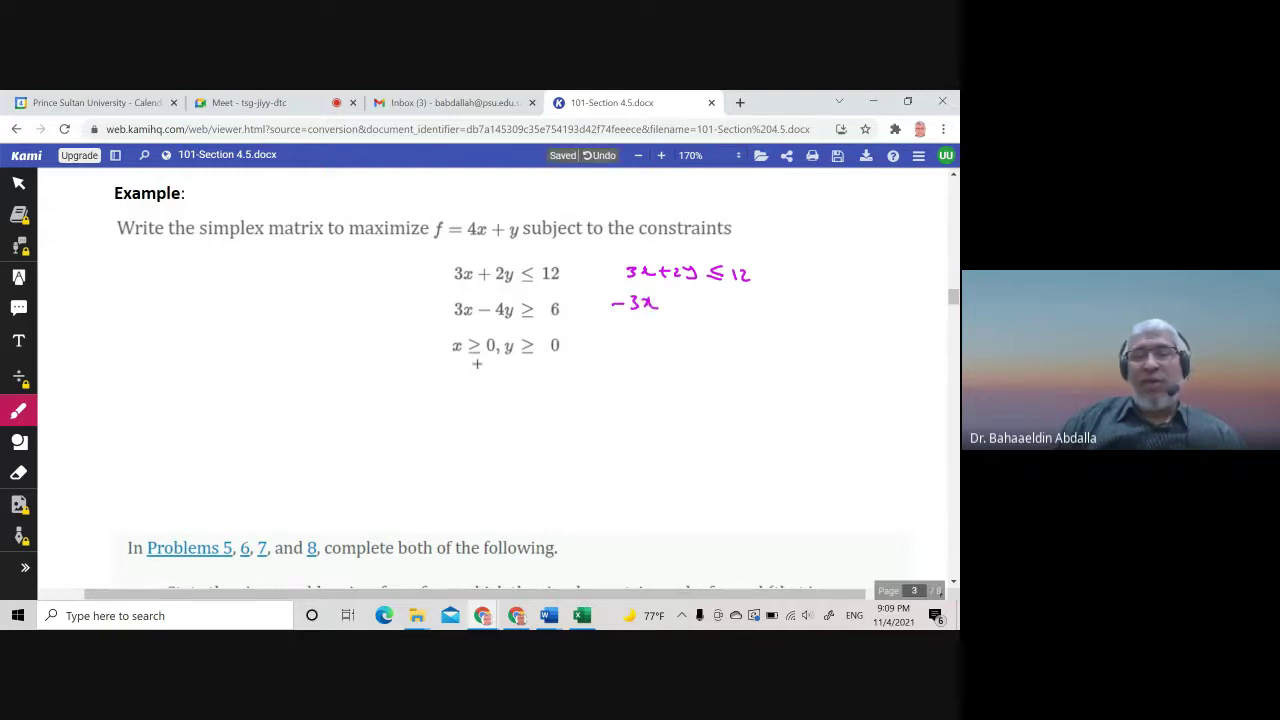
mouse_move(667, 303)
left_mouse_down()
mouse_move(704, 315)
mouse_move(764, 306)
left_mouse_up()
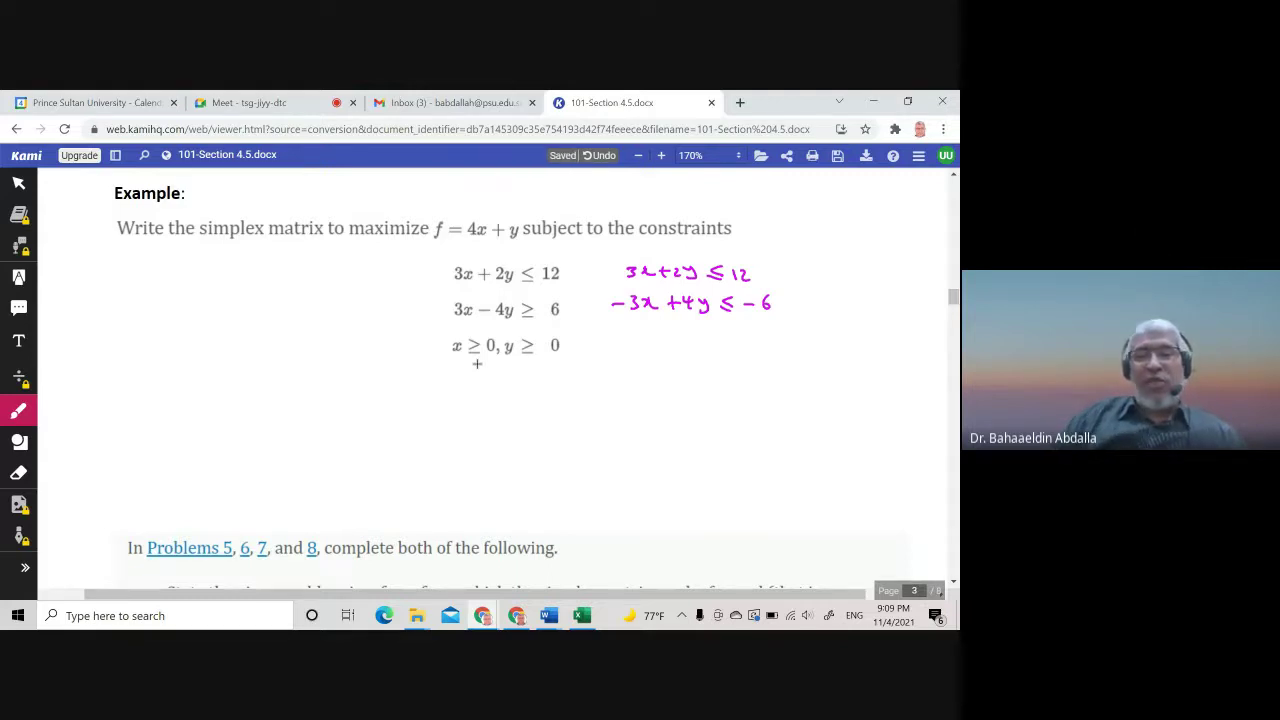
- Write the first slack equation 3x+2y+s1=12 in the left margin
left_click_drag(85, 370, 86, 384)
mouse_move(96, 372)
left_mouse_down()
mouse_move(101, 385)
mouse_move(134, 377)
left_mouse_up()
mouse_move(122, 370)
left_mouse_down()
mouse_move(122, 384)
mouse_move(148, 390)
mouse_move(176, 377)
left_mouse_up()
mouse_move(168, 368)
left_mouse_down()
mouse_move(168, 386)
mouse_move(182, 382)
left_mouse_up()
left_click_drag(197, 374, 220, 370)
left_click_drag(208, 375, 227, 384)
left_click_drag(234, 372, 244, 383)
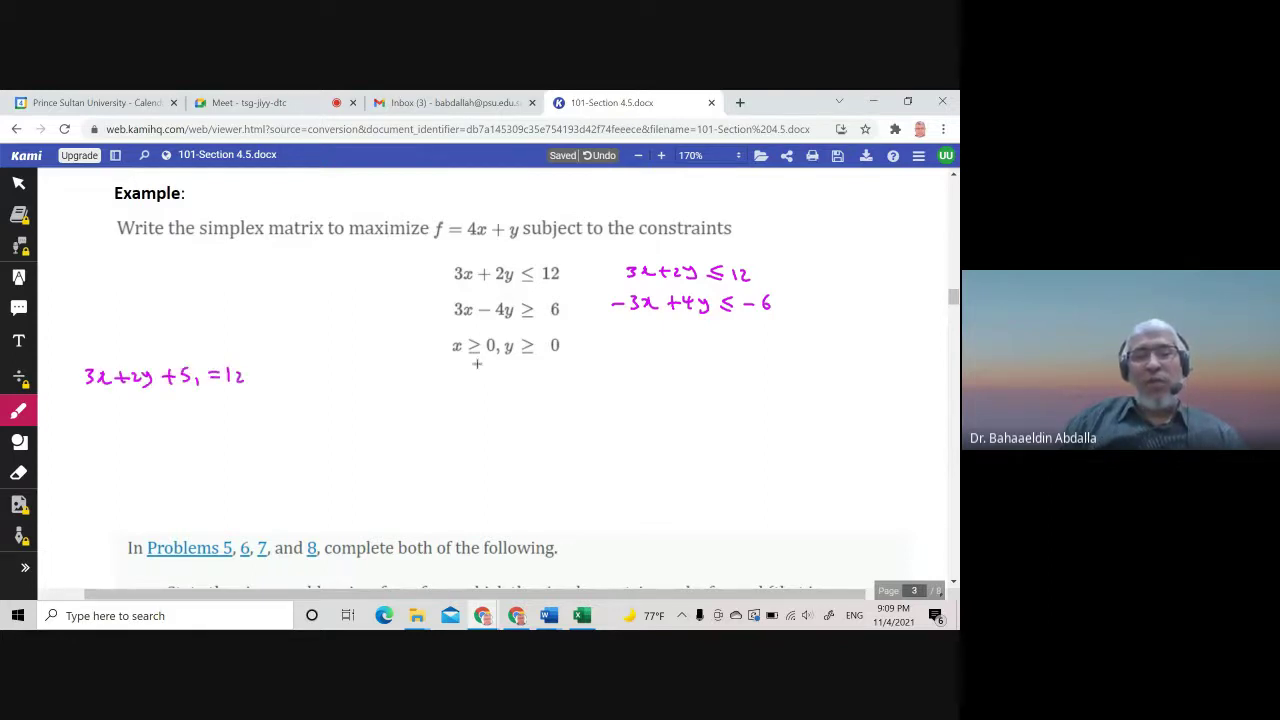
- Write the second slack equation −3x+4y+s2=−6 below the first
left_click_drag(73, 409, 110, 414)
left_click_drag(116, 410, 143, 412)
left_click_drag(139, 403, 139, 418)
mouse_move(146, 405)
left_mouse_down()
mouse_move(147, 420)
mouse_move(180, 412)
left_mouse_up()
mouse_move(173, 405)
left_mouse_down()
mouse_move(173, 419)
mouse_move(220, 408)
left_mouse_up()
left_click_drag(208, 414, 243, 412)
left_click_drag(257, 403, 255, 411)
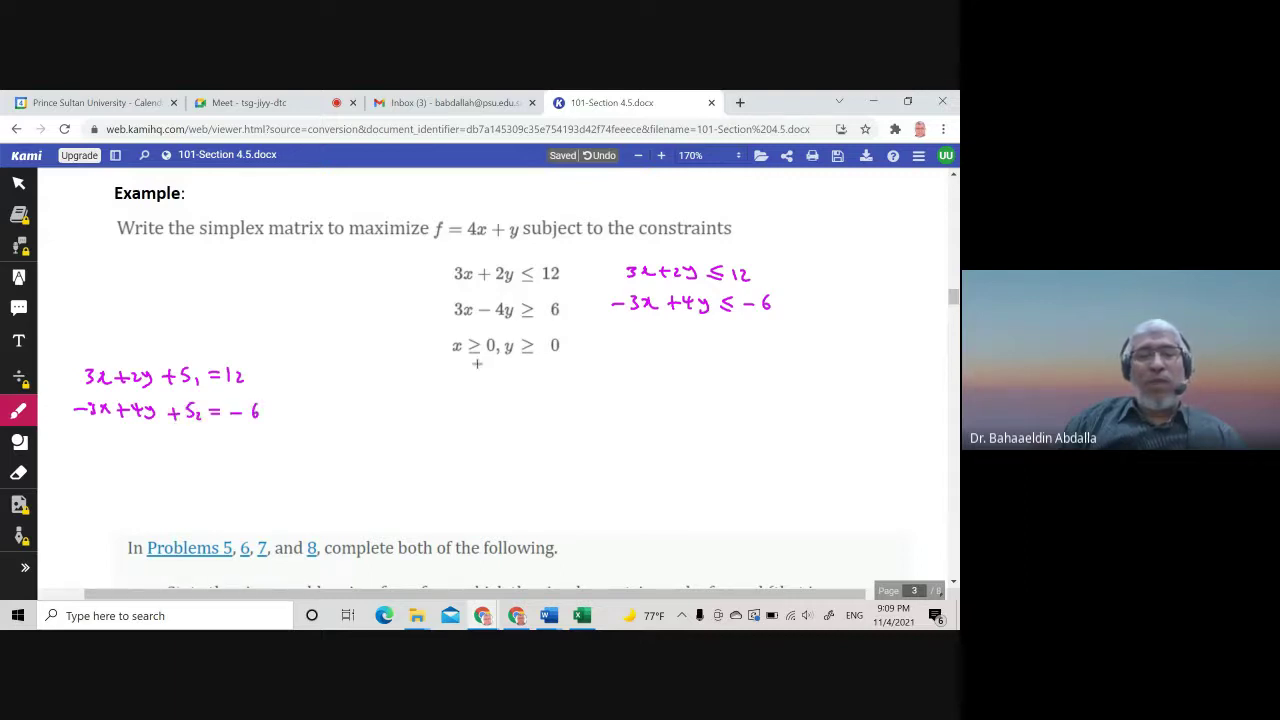
- Write the objective equation −4x−y+f=0 on the third line
left_click_drag(84, 440, 97, 440)
mouse_move(105, 433)
left_mouse_down()
mouse_move(101, 443)
mouse_move(115, 441)
left_mouse_up()
left_click_drag(110, 435, 127, 448)
left_click_drag(128, 435, 121, 450)
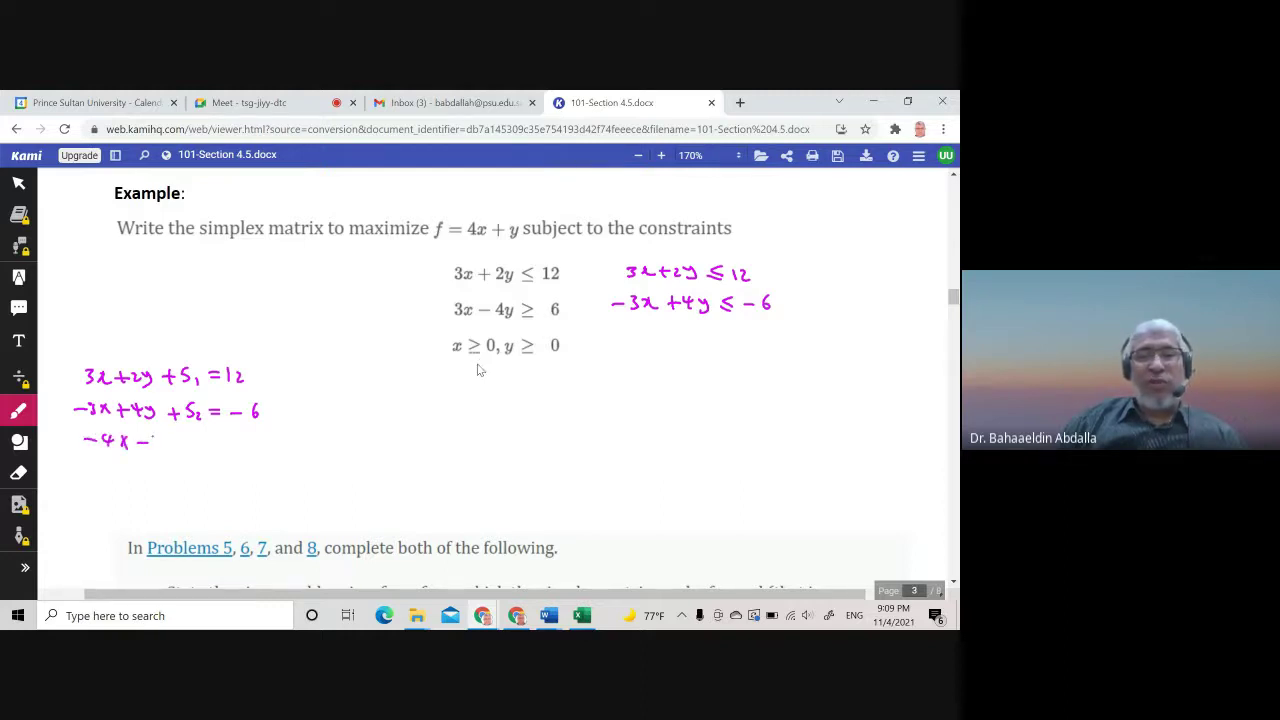
mouse_move(154, 436)
left_mouse_down()
mouse_move(162, 452)
mouse_move(182, 450)
left_mouse_up()
mouse_move(202, 432)
left_mouse_down()
mouse_move(204, 448)
mouse_move(238, 446)
left_mouse_up()
left_click_drag(253, 438, 252, 439)
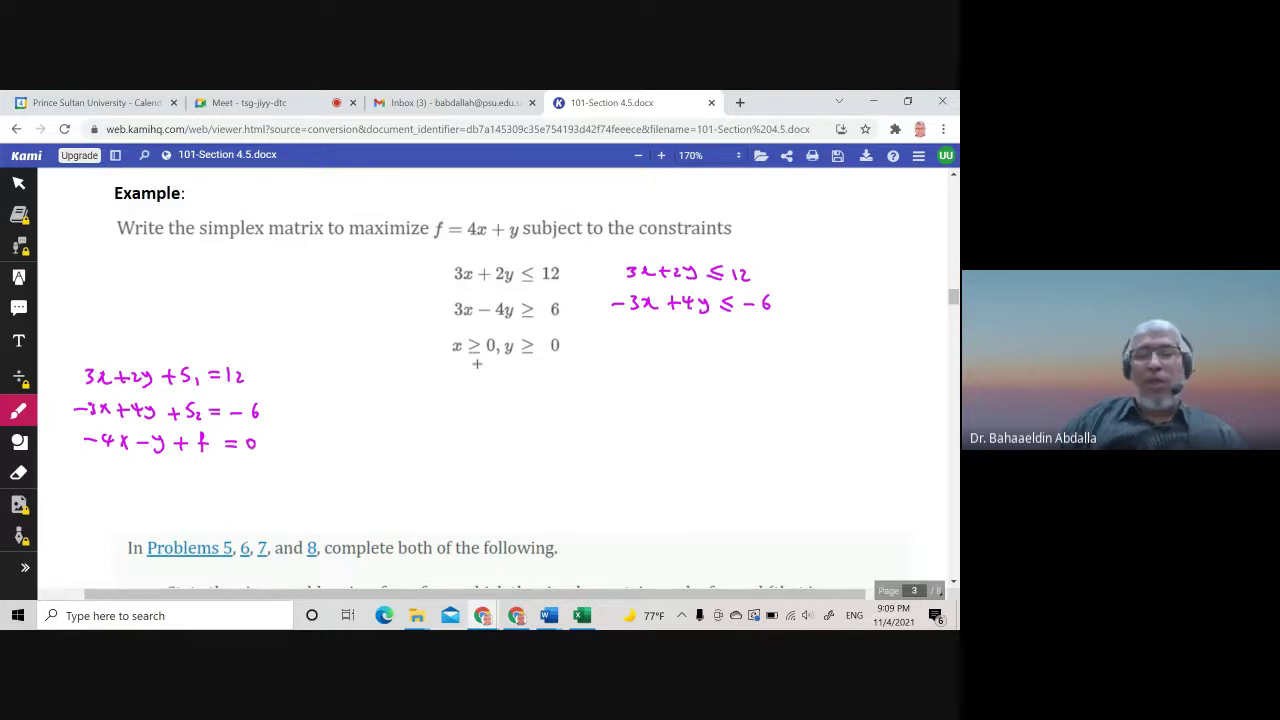
- Draw the bracketed simplex matrix with augment bar and right column 12, −6, 0; underline 'simplex matrix'
left_click_drag(389, 373, 389, 441)
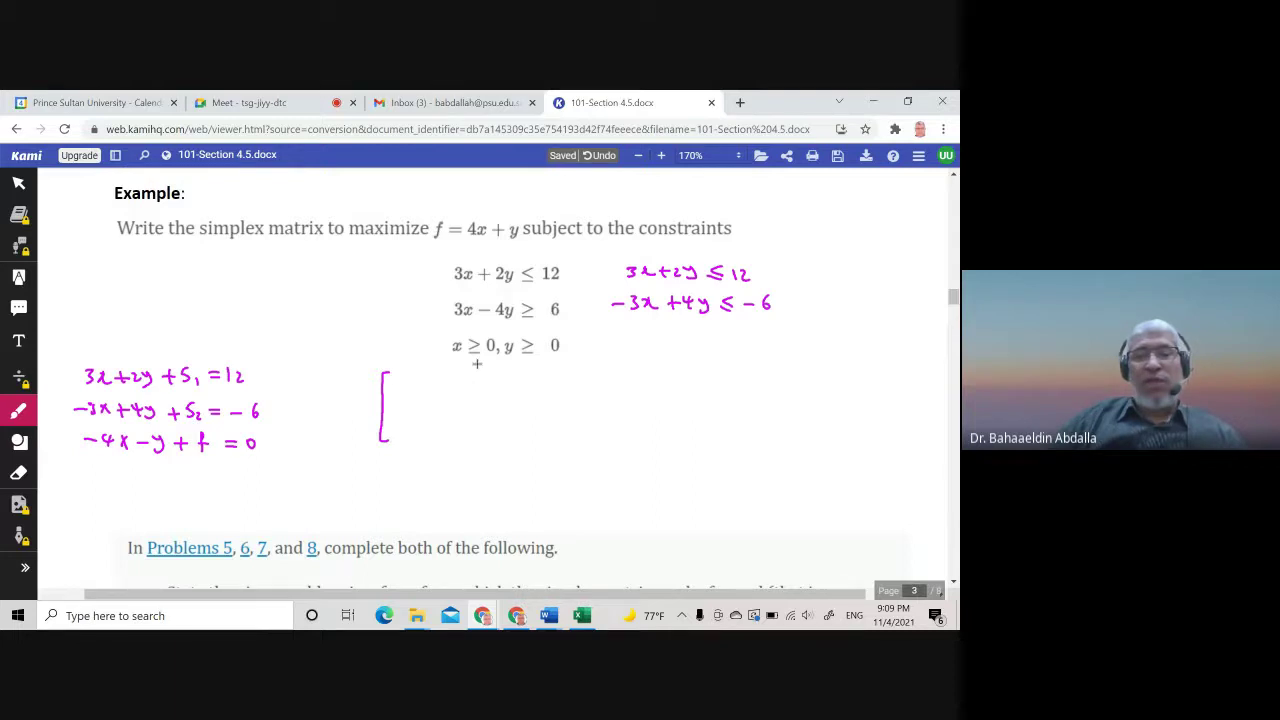
left_click_drag(397, 372, 411, 438)
left_click_drag(418, 432, 421, 448)
left_click_drag(441, 372, 457, 445)
mouse_move(482, 370)
left_mouse_down()
mouse_move(480, 442)
mouse_move(512, 372)
mouse_move(513, 435)
left_mouse_up()
left_click_drag(543, 369, 547, 447)
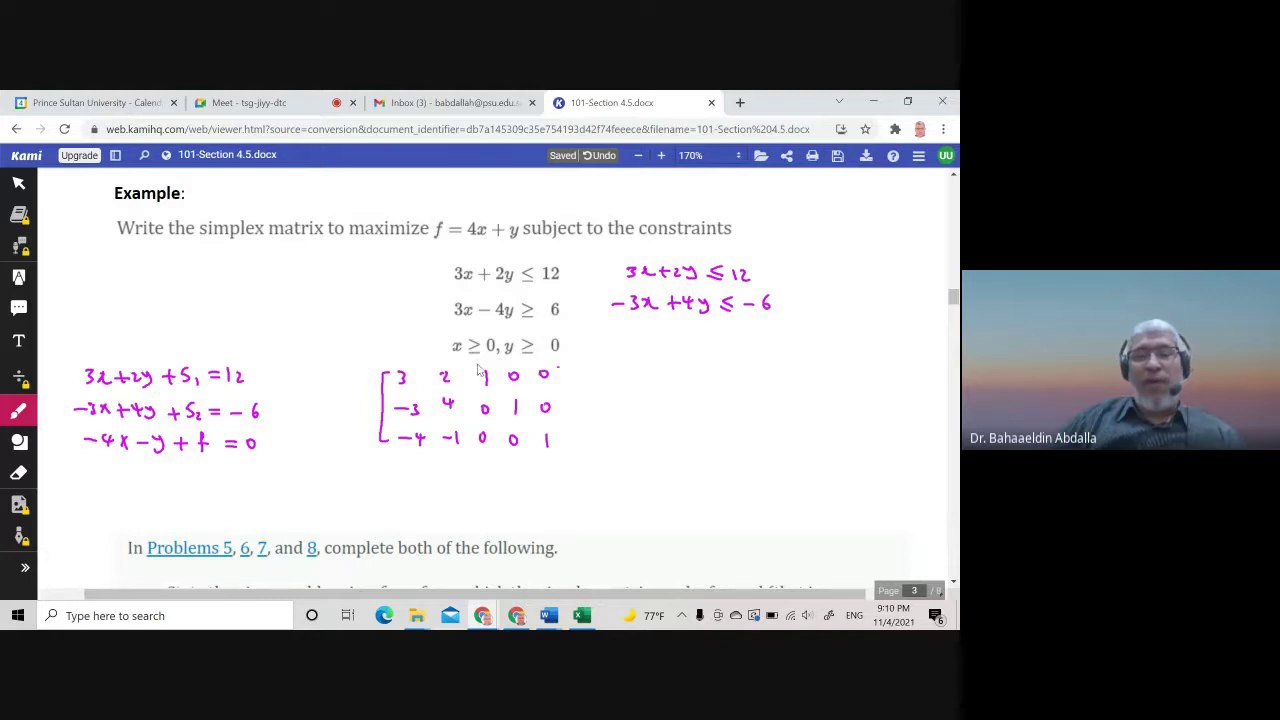
mouse_move(562, 369)
left_mouse_down()
mouse_move(563, 444)
mouse_move(576, 379)
mouse_move(589, 378)
mouse_move(584, 433)
left_mouse_up()
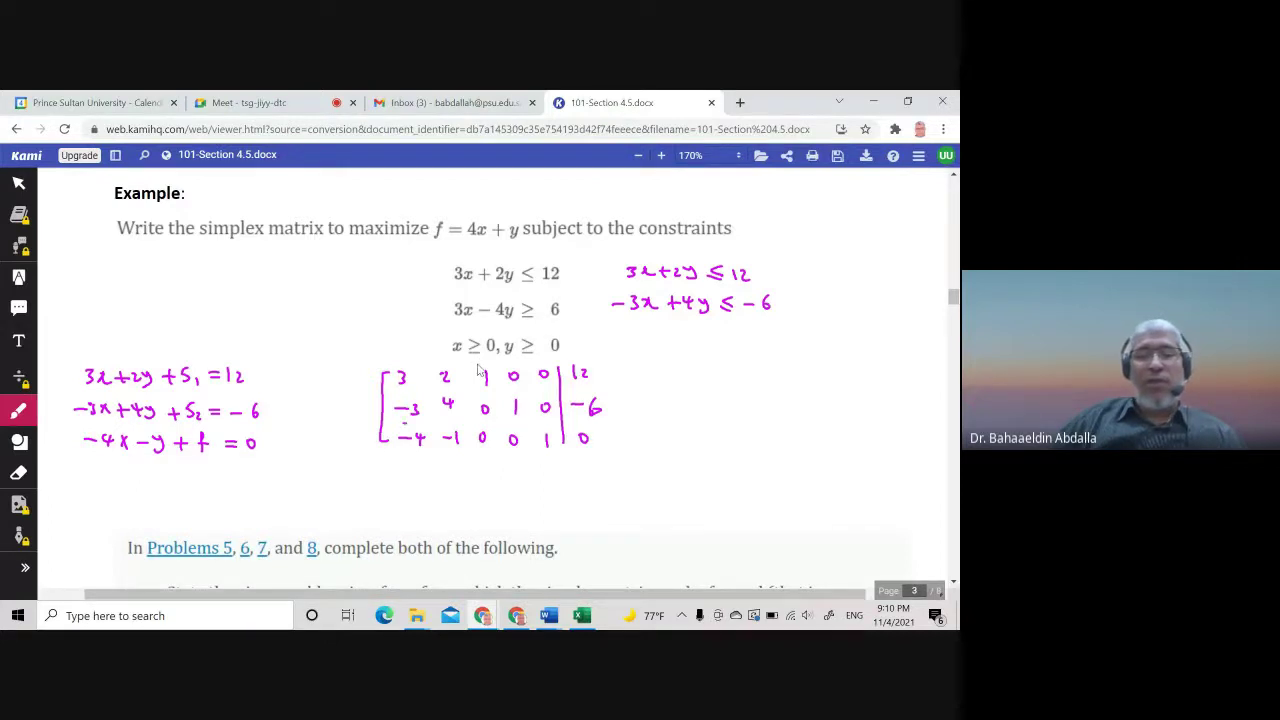
left_click_drag(402, 424, 558, 423)
mouse_move(598, 366)
left_mouse_down()
mouse_move(616, 442)
mouse_move(602, 447)
left_mouse_up()
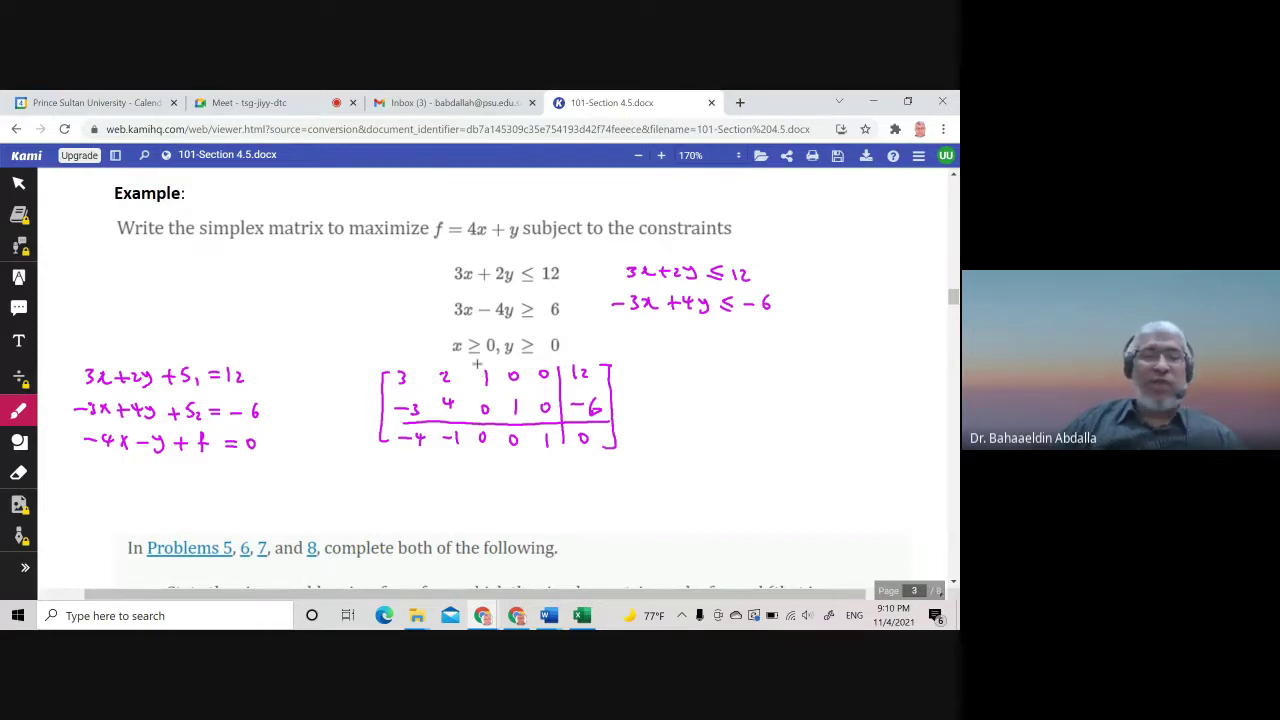
left_click_drag(202, 248, 290, 249)
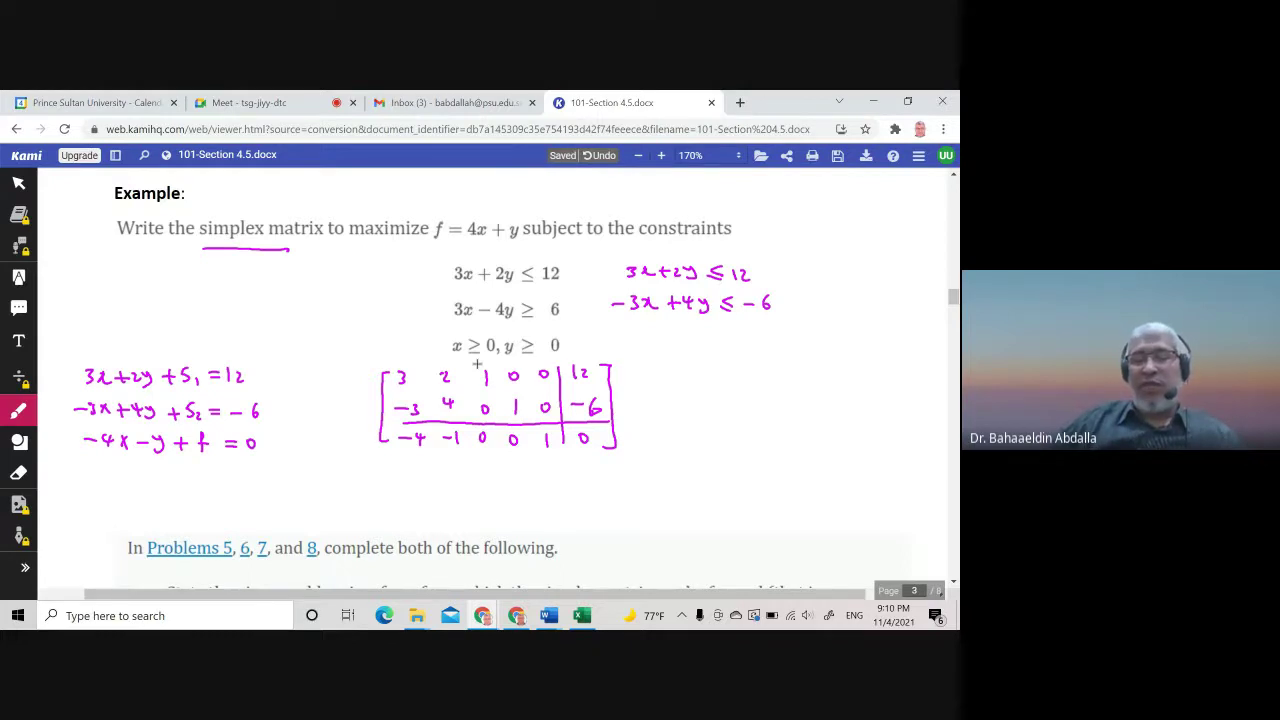
mouse_move(636, 405)
left_mouse_down()
mouse_move(654, 405)
mouse_move(645, 412)
left_mouse_up()
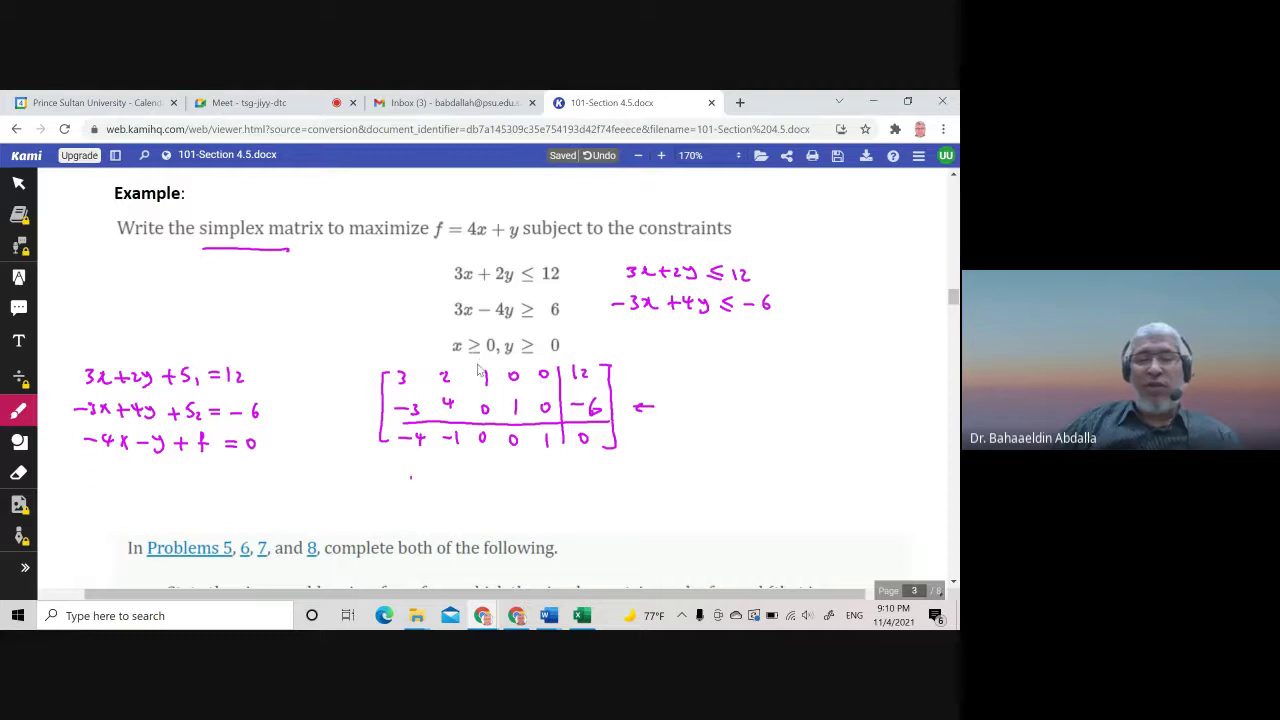
left_click_drag(411, 478, 411, 456)
left_click_drag(406, 464, 417, 464)
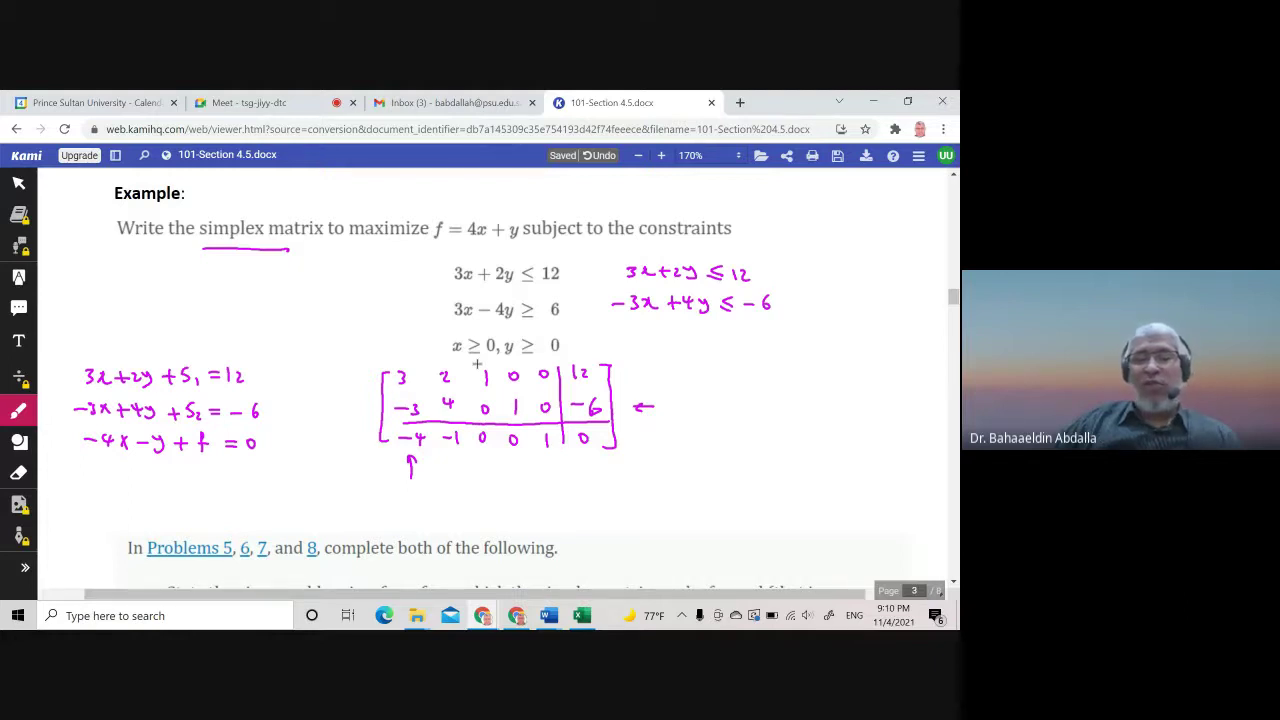
left_click(18, 473)
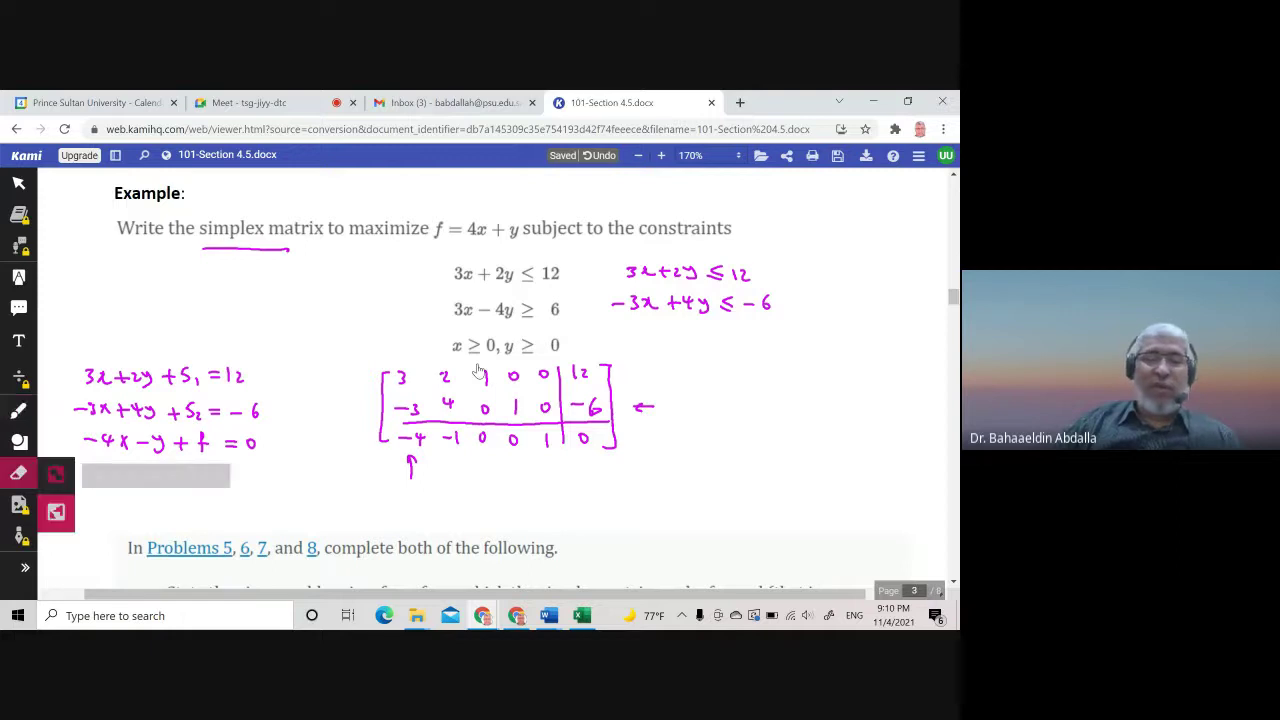
left_click(410, 465)
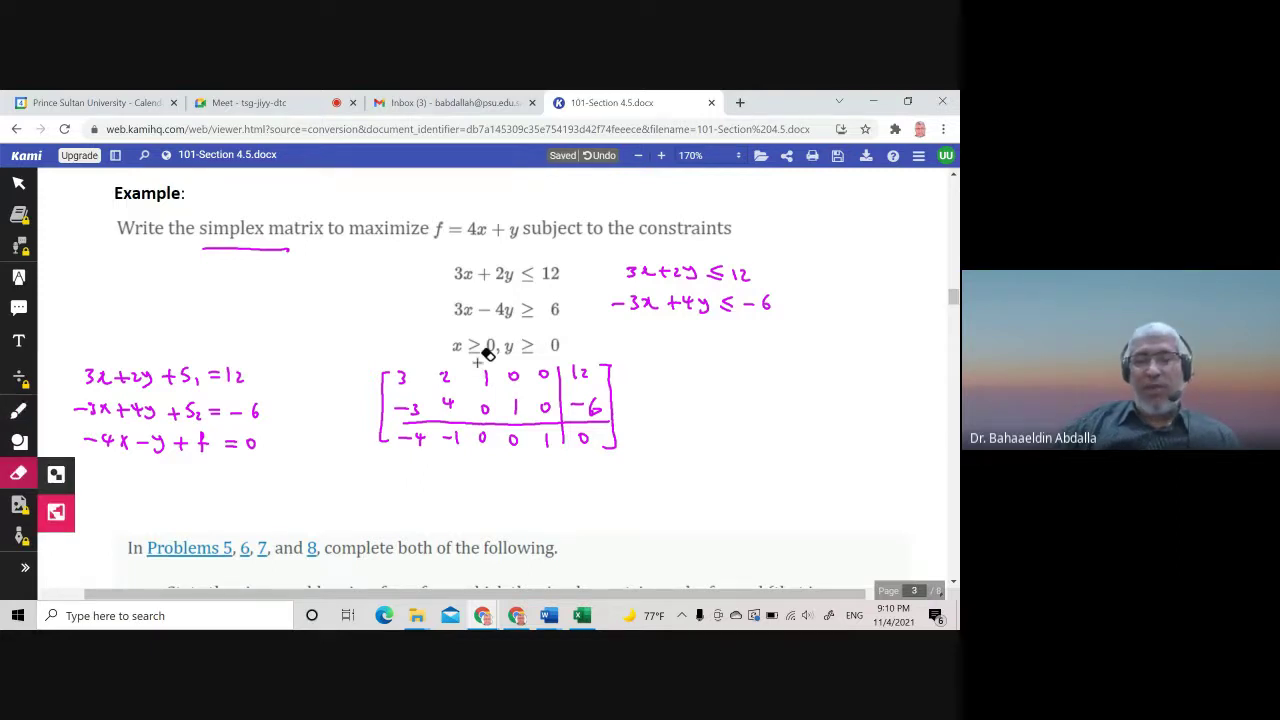
left_click(18, 410)
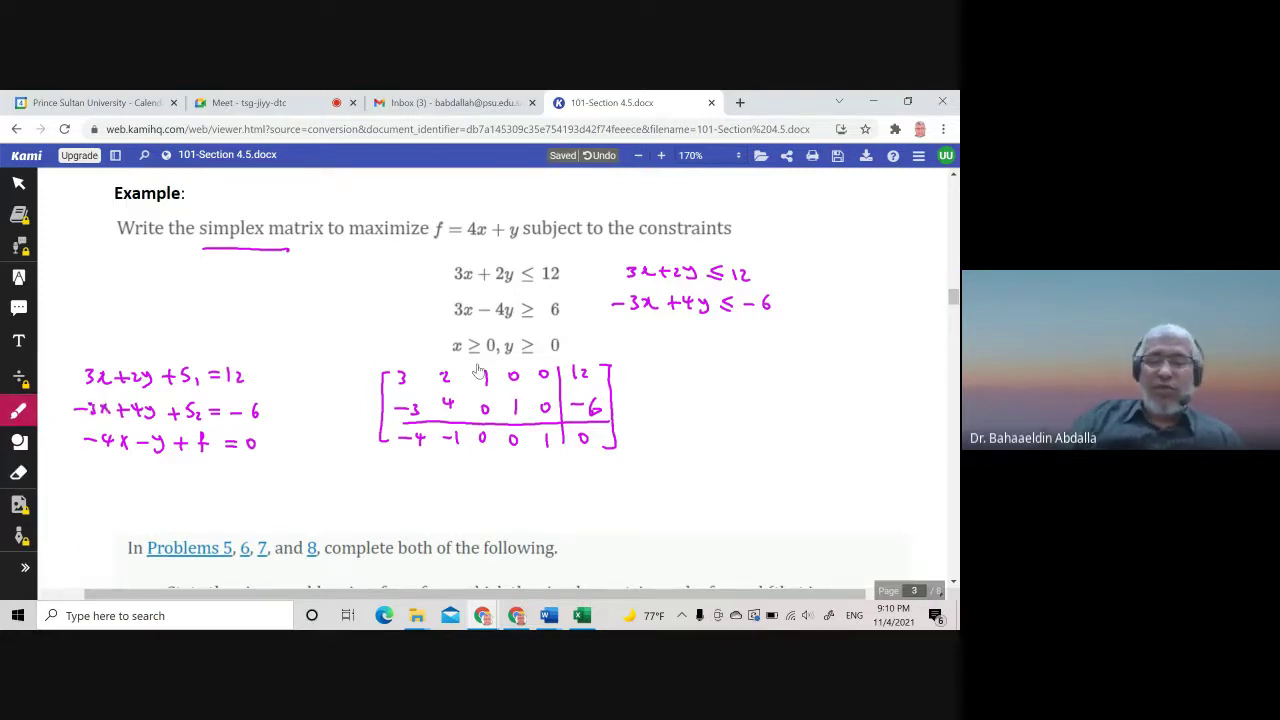
scroll(478, 370, "down", 1)
- Underline the ≤ constraints requirement in problem 5
scroll(478, 370, "down", 3)
scroll(478, 370, "down", 1)
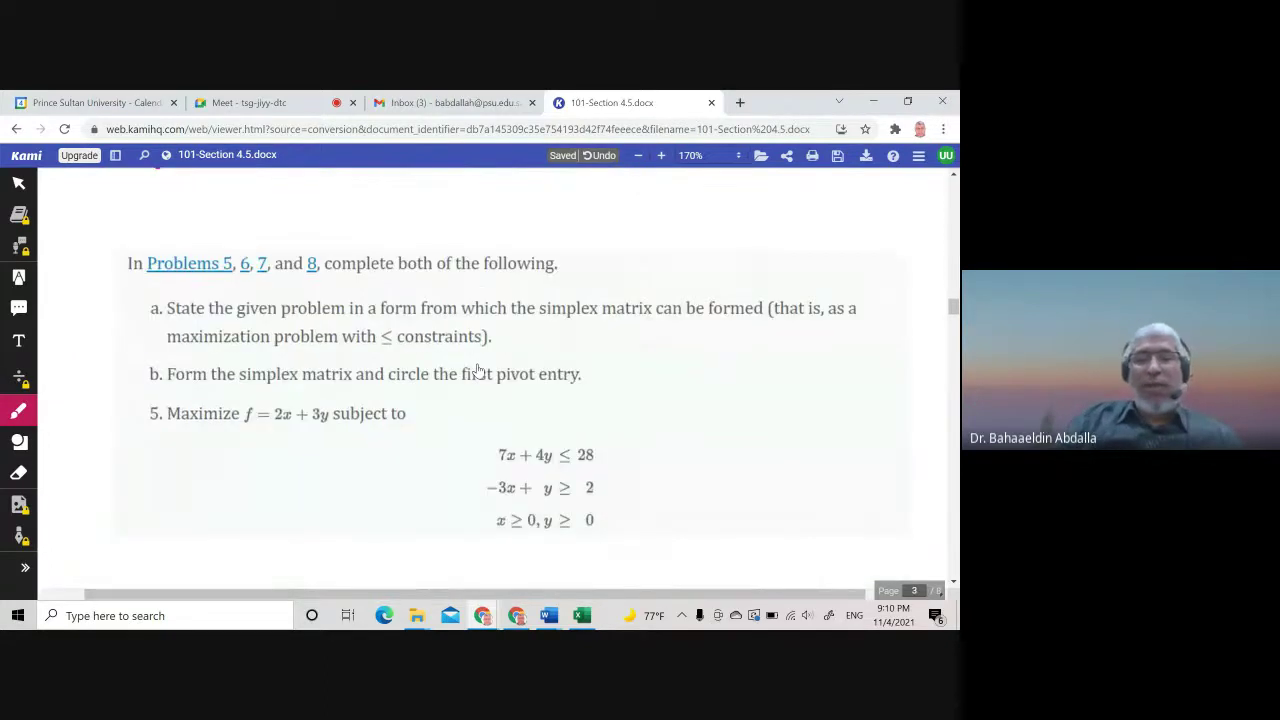
scroll(478, 370, "down", 1)
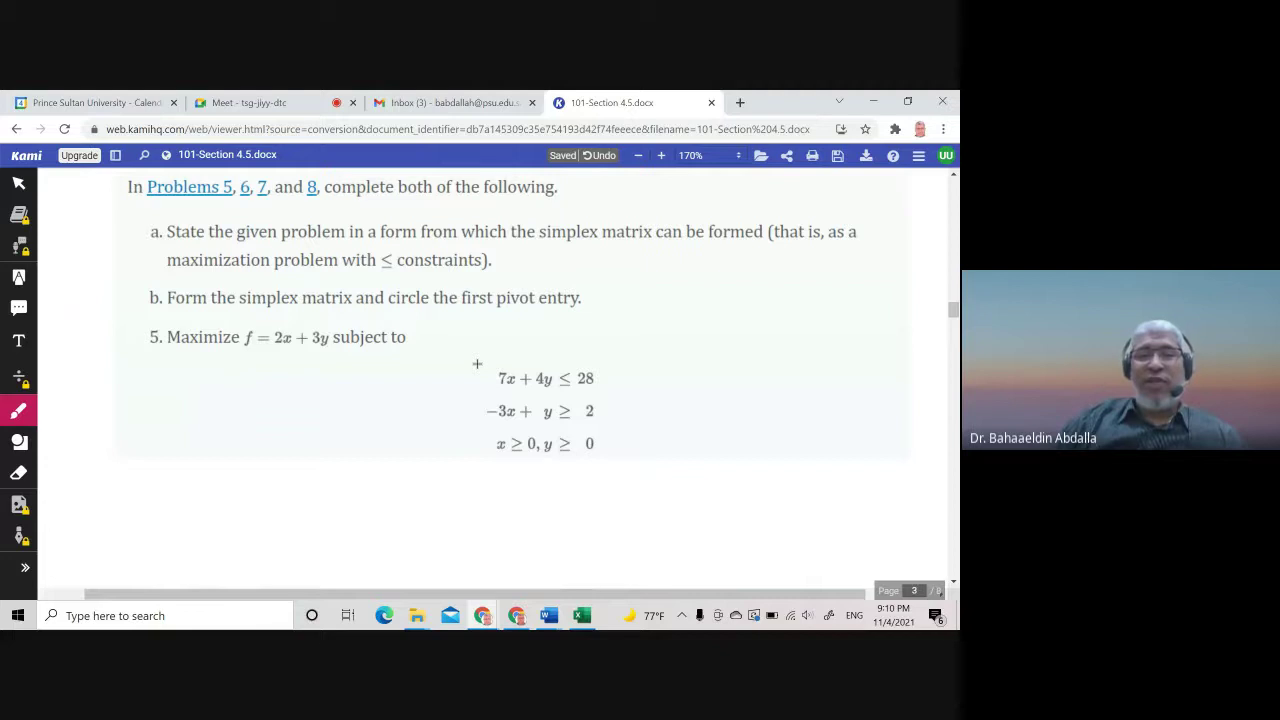
mouse_move(377, 273)
left_mouse_down()
mouse_move(415, 273)
mouse_move(394, 272)
left_mouse_up()
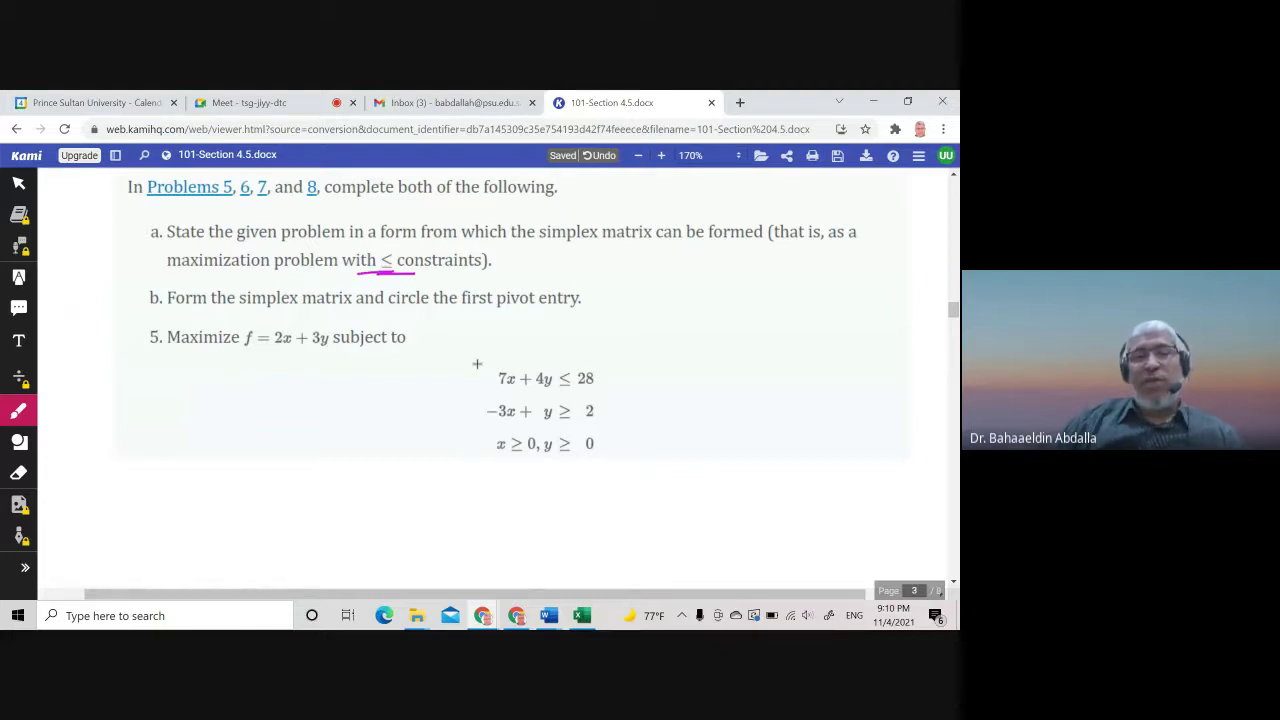
- Label part a) and write the first rewritten constraint 7x+4y ≤ 28
scroll(477, 364, "down", 1)
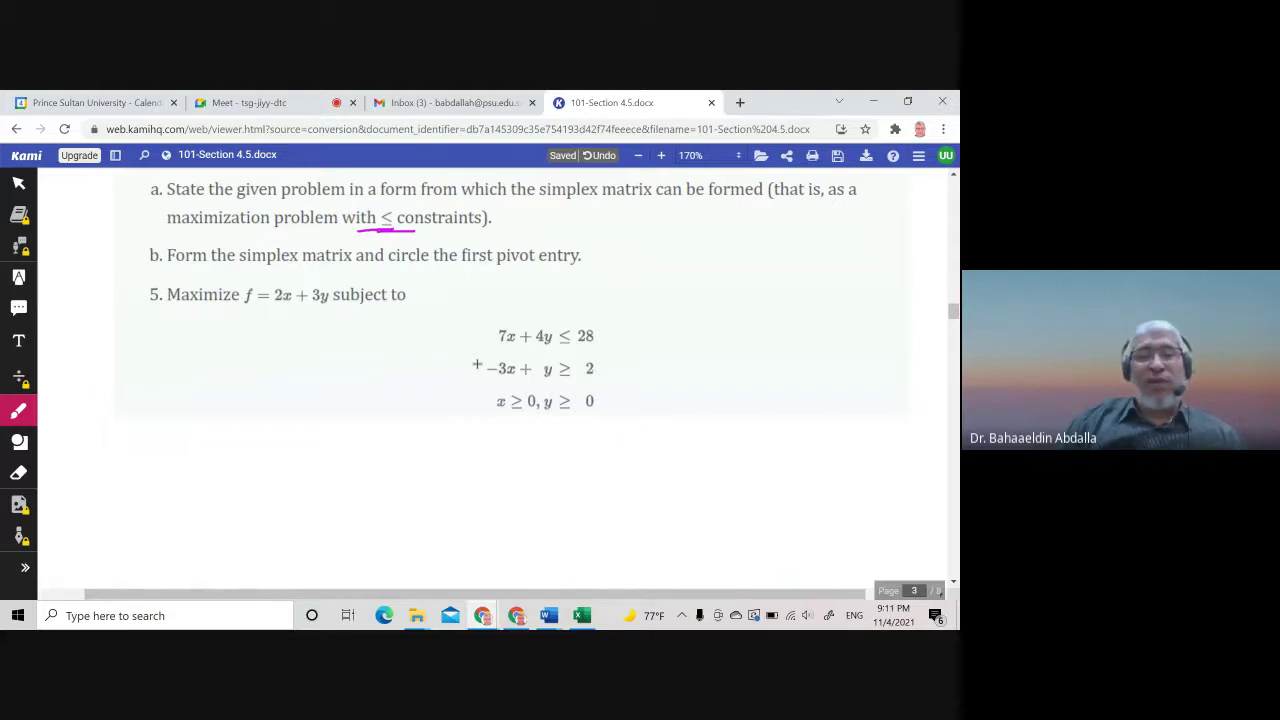
mouse_move(146, 332)
left_mouse_down()
mouse_move(151, 345)
mouse_move(194, 330)
left_mouse_up()
left_click_drag(200, 327, 202, 338)
mouse_move(216, 330)
left_mouse_down()
mouse_move(230, 330)
mouse_move(222, 343)
left_mouse_up()
left_click_drag(228, 334, 240, 344)
mouse_move(243, 333)
left_mouse_down()
mouse_move(250, 346)
mouse_move(274, 340)
left_mouse_up()
left_click_drag(262, 343, 288, 342)
left_click_drag(300, 328, 296, 345)
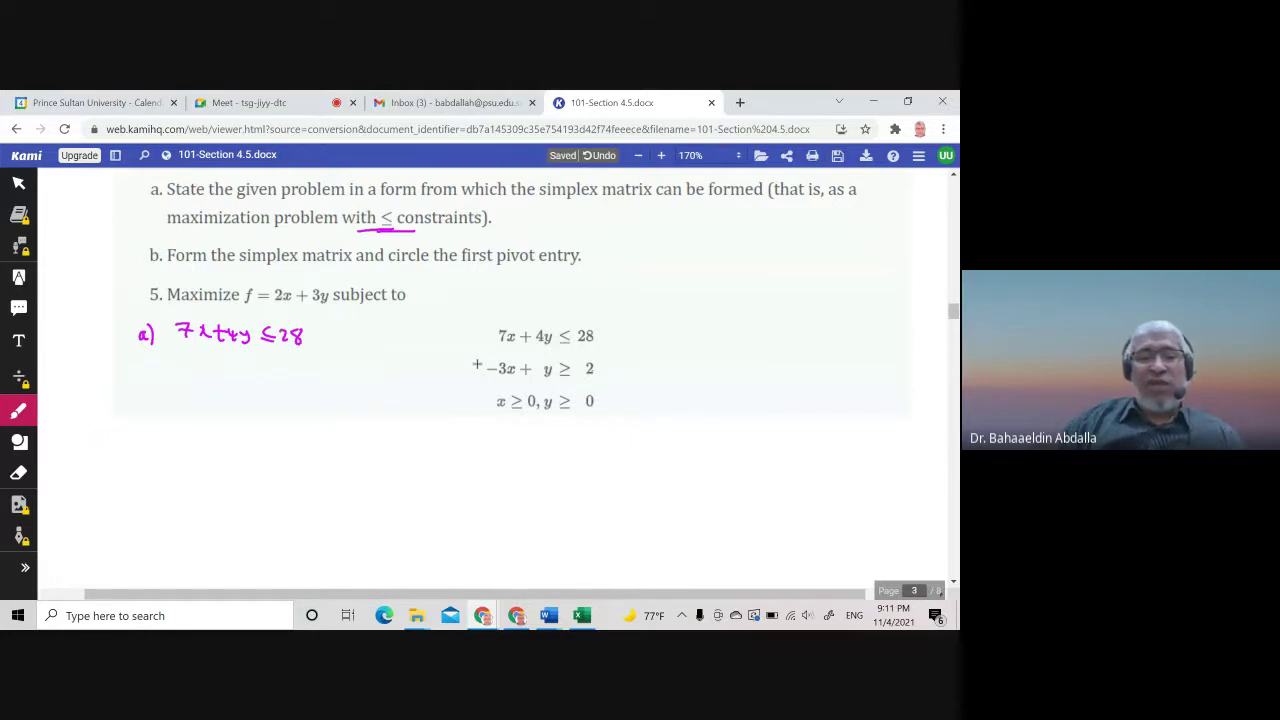
- Write the second rewritten constraint 3x−y ≤ −2 below it
mouse_move(173, 358)
left_mouse_down()
mouse_move(173, 371)
mouse_move(195, 370)
left_mouse_up()
mouse_move(195, 359)
left_mouse_down()
mouse_move(187, 371)
mouse_move(265, 373)
left_mouse_up()
left_click_drag(277, 367, 304, 375)
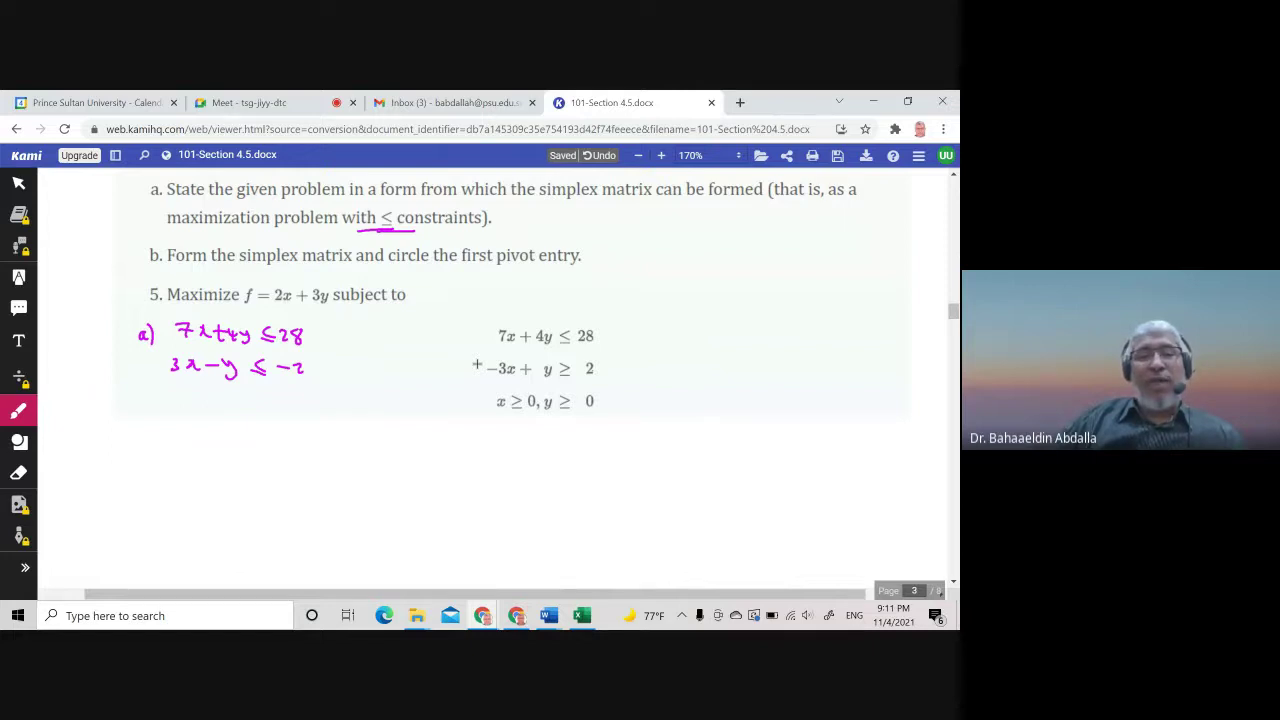
scroll(477, 365, "down", 1)
scroll(477, 365, "up", 1)
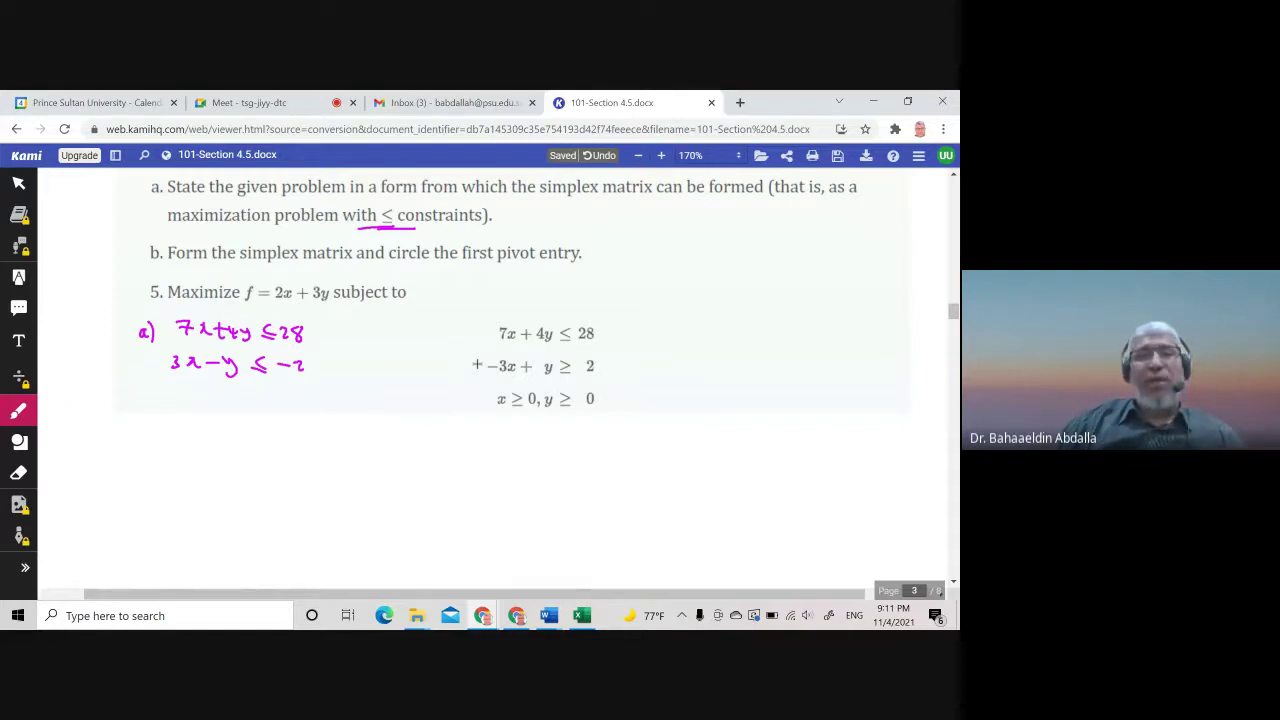
scroll(477, 365, "down", 1)
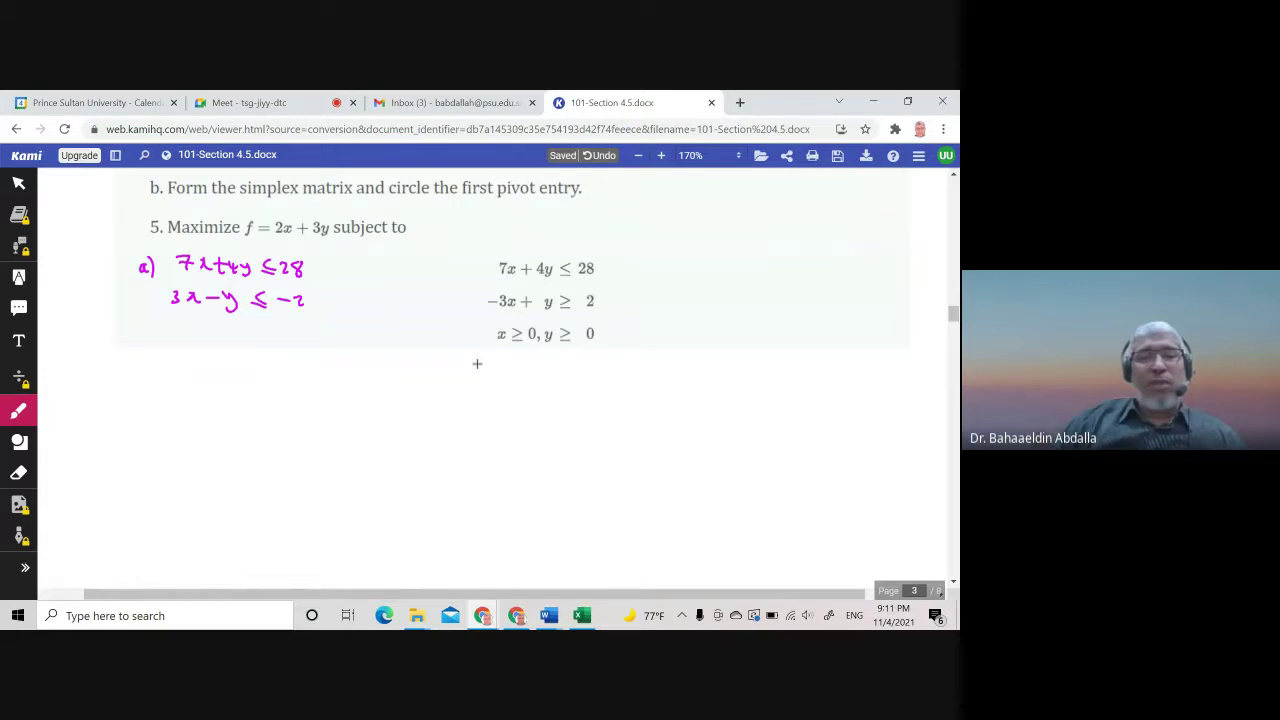
- Label part b) and write the slack equations 7x+4y+s₁=28 and the second equal to −2
left_click_drag(102, 393, 110, 418)
mouse_move(116, 396)
left_mouse_down()
mouse_move(118, 420)
mouse_move(196, 396)
mouse_move(250, 399)
left_mouse_up()
mouse_move(242, 390)
left_mouse_down()
mouse_move(242, 408)
mouse_move(268, 390)
left_mouse_up()
mouse_move(275, 398)
left_mouse_down()
mouse_move(275, 410)
mouse_move(294, 392)
left_mouse_up()
left_click_drag(286, 398, 326, 406)
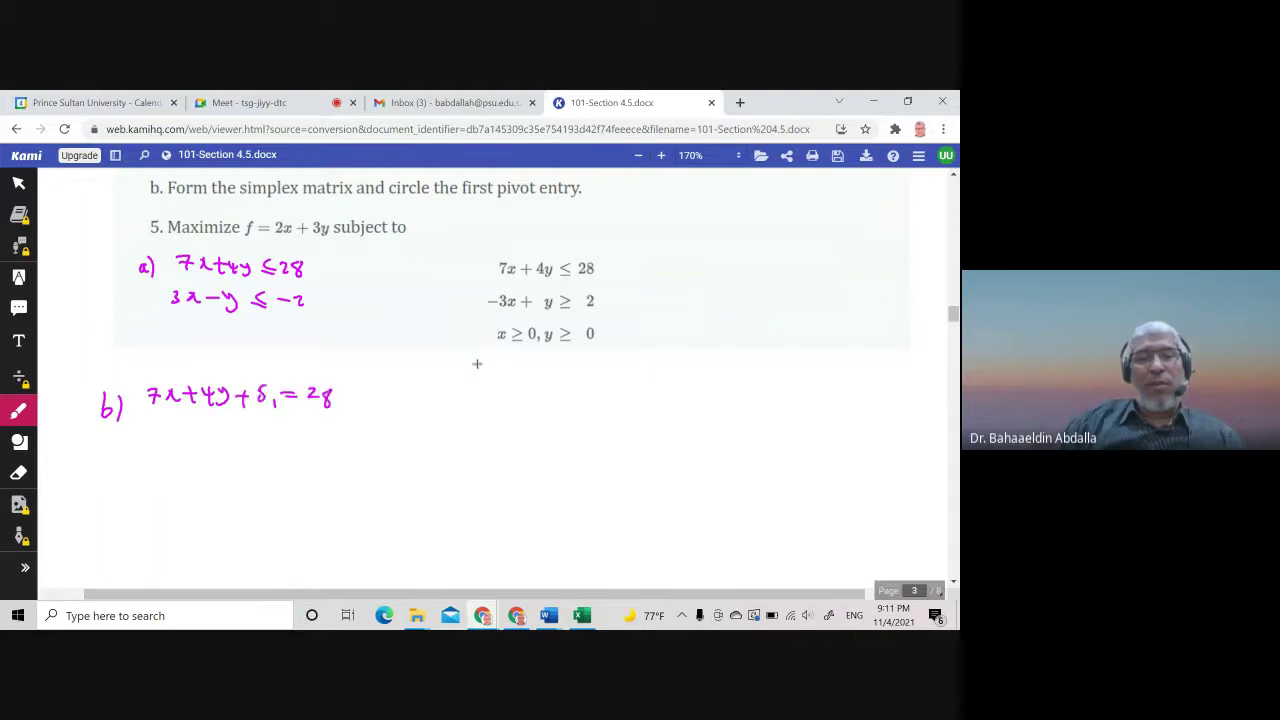
mouse_move(149, 428)
left_mouse_down()
mouse_move(152, 442)
mouse_move(278, 437)
left_mouse_up()
left_click_drag(283, 434, 314, 439)
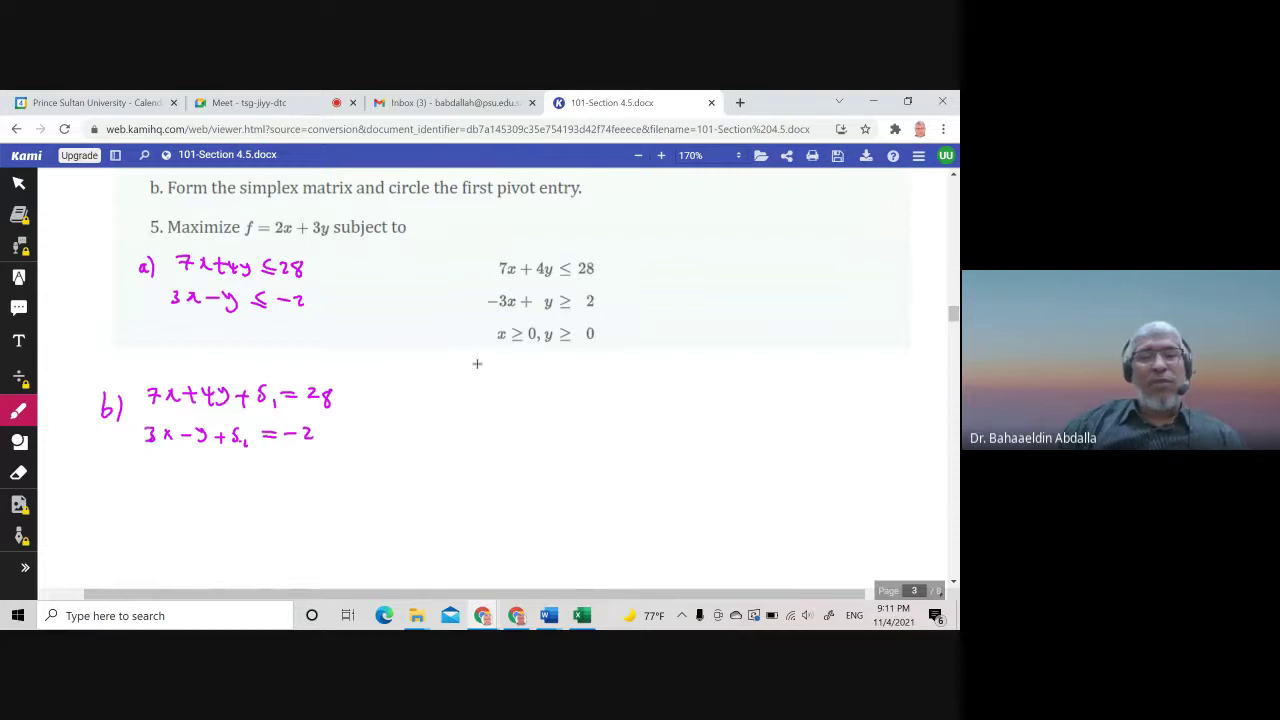
- Write the objective equation beginning −2x and ending + f = 0
left_click_drag(143, 466, 176, 470)
mouse_move(181, 461)
left_mouse_down()
mouse_move(191, 473)
mouse_move(263, 472)
left_mouse_up()
mouse_move(256, 465)
left_mouse_down()
mouse_move(257, 480)
mouse_move(276, 482)
left_mouse_up()
left_click_drag(273, 470, 304, 466)
left_click_drag(292, 474, 319, 464)
mouse_move(463, 387)
left_mouse_down()
mouse_move(474, 384)
mouse_move(465, 464)
mouse_move(478, 465)
left_mouse_up()
- Start the simplex matrix with columns 7, 3, −2 and 4, −1, −3
left_click_drag(490, 386, 497, 460)
left_click_drag(503, 455, 512, 462)
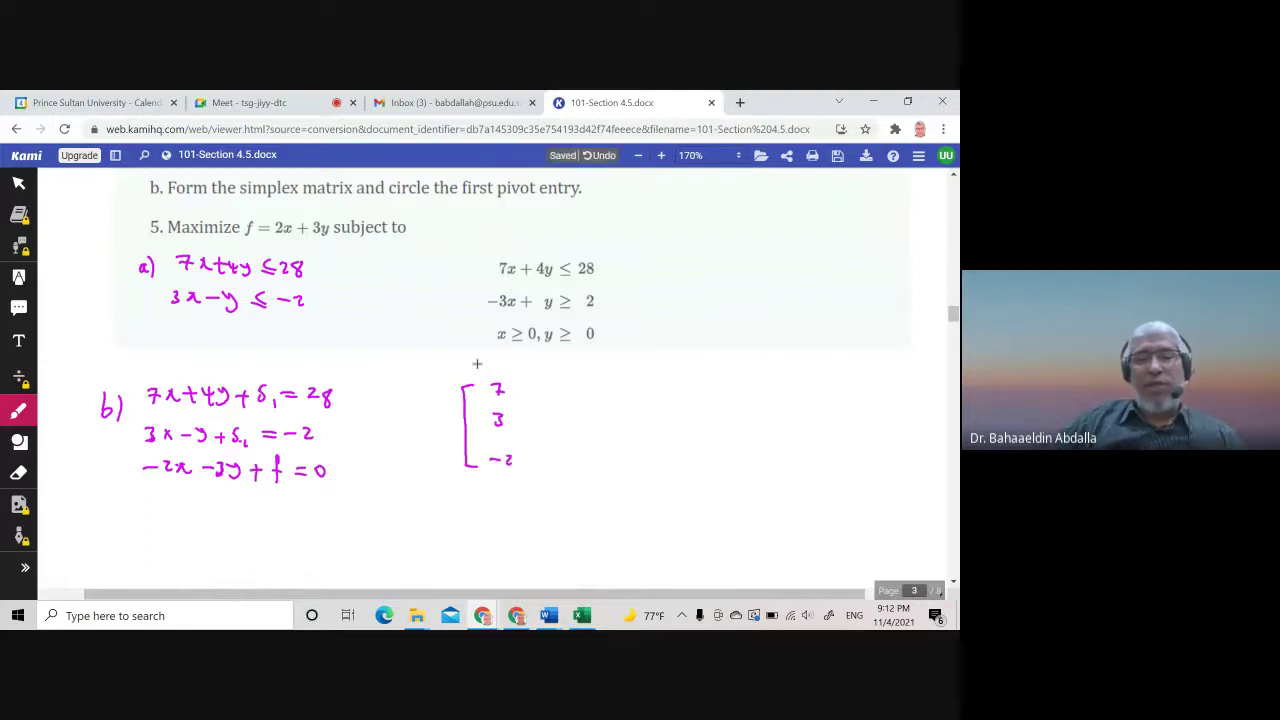
left_click_drag(528, 381, 541, 420)
left_click_drag(544, 411, 545, 456)
left_click_drag(548, 452, 552, 463)
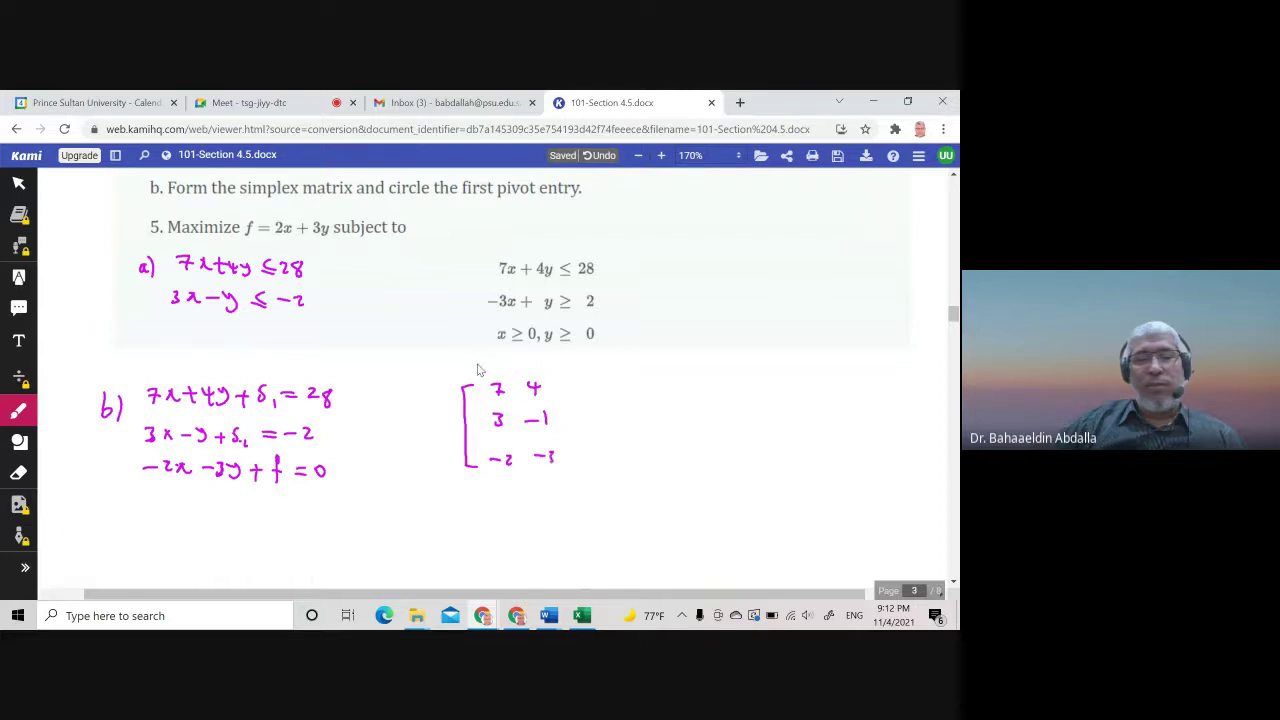
left_click_drag(572, 374, 576, 449)
- Add the slack and f columns, constants 28 and −2, divider lines and right bracket
mouse_move(602, 373)
left_mouse_down()
mouse_move(605, 450)
mouse_move(634, 372)
left_mouse_up()
left_click_drag(639, 405, 639, 460)
left_click_drag(659, 375, 659, 460)
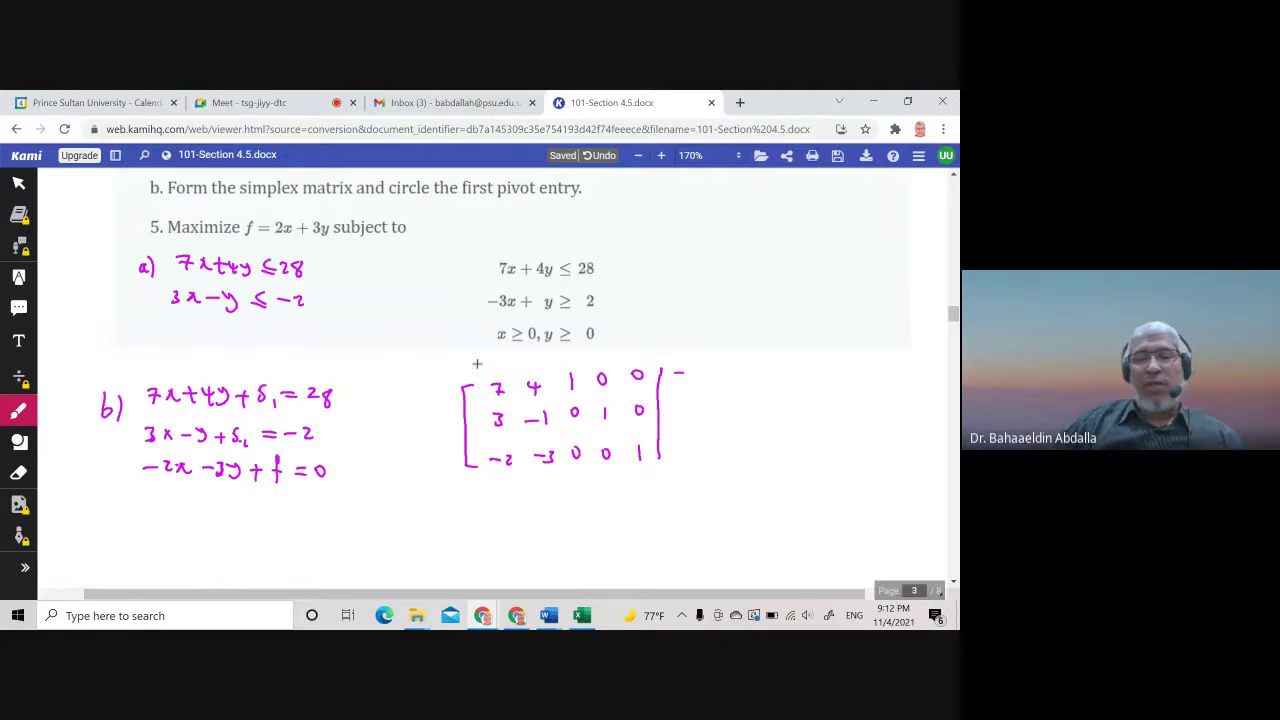
mouse_move(684, 373)
left_mouse_down()
mouse_move(688, 386)
mouse_move(698, 373)
left_mouse_up()
mouse_move(673, 414)
left_mouse_down()
mouse_move(703, 421)
mouse_move(682, 446)
left_mouse_up()
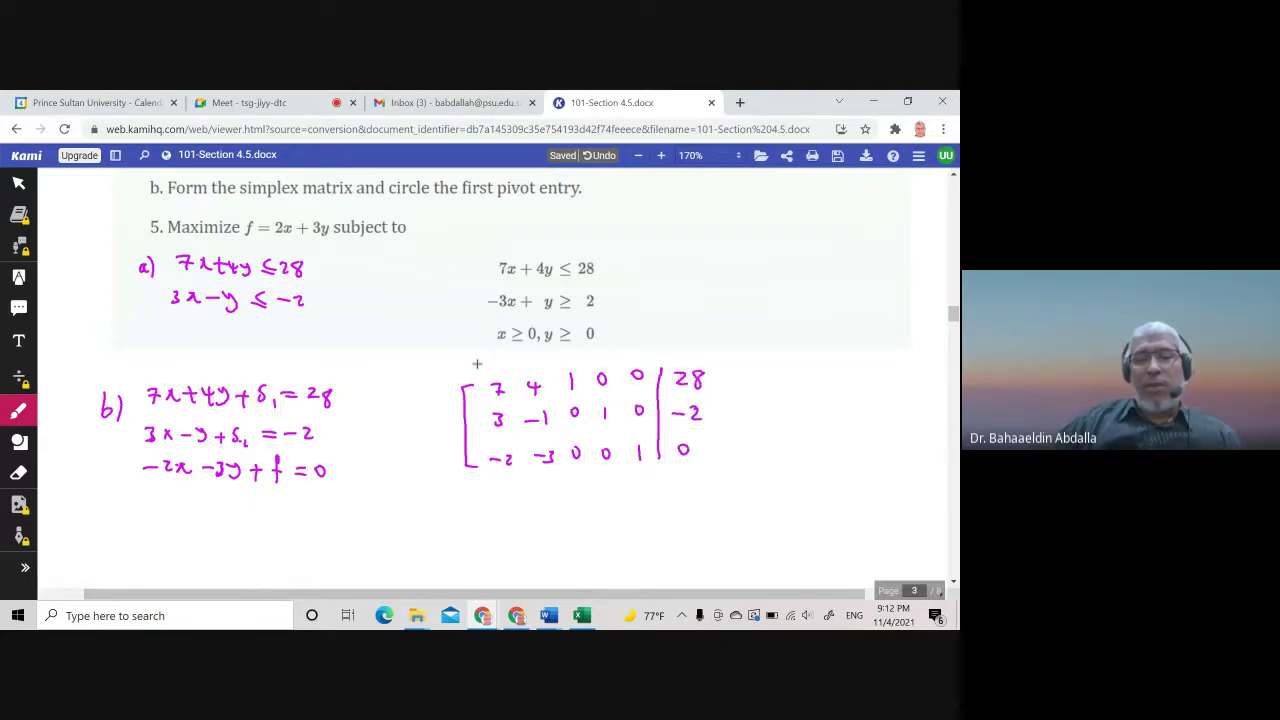
left_click_drag(480, 440, 698, 437)
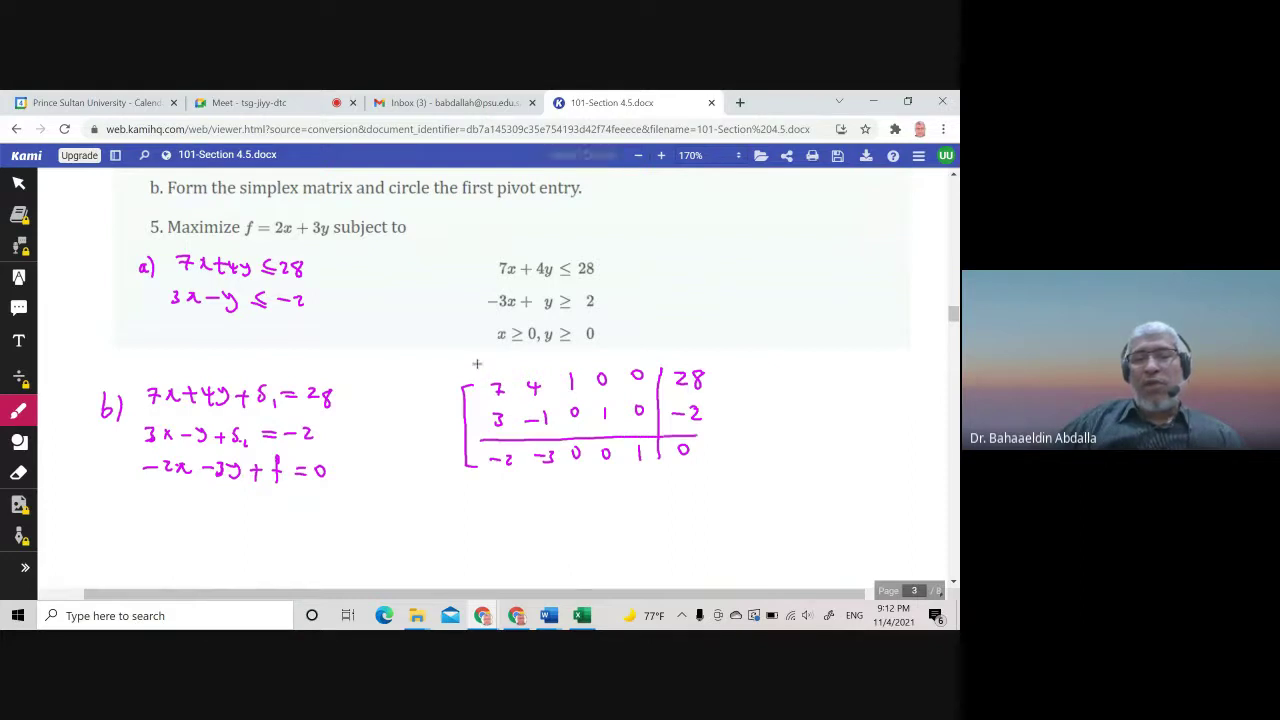
left_click_drag(710, 369, 709, 461)
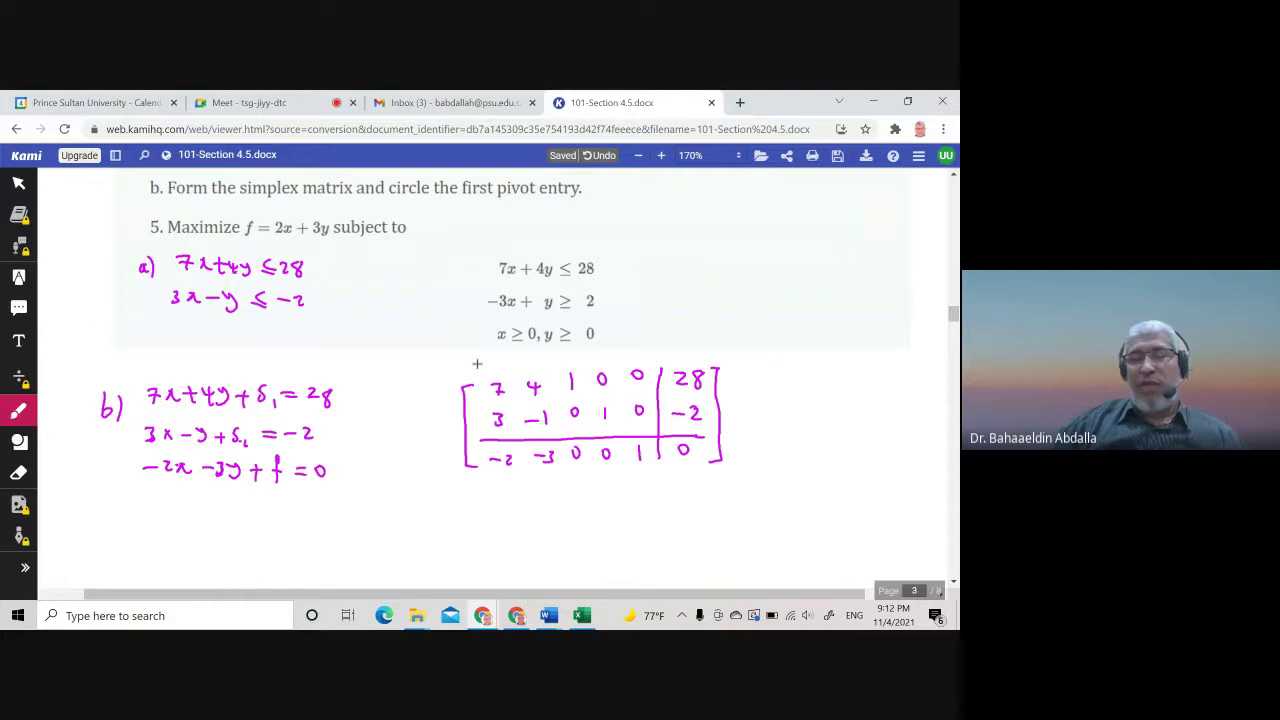
- Mark row 2 and the −3 column as pivot, write quotients 7 and 2, circle −1
left_click_drag(762, 415, 746, 421)
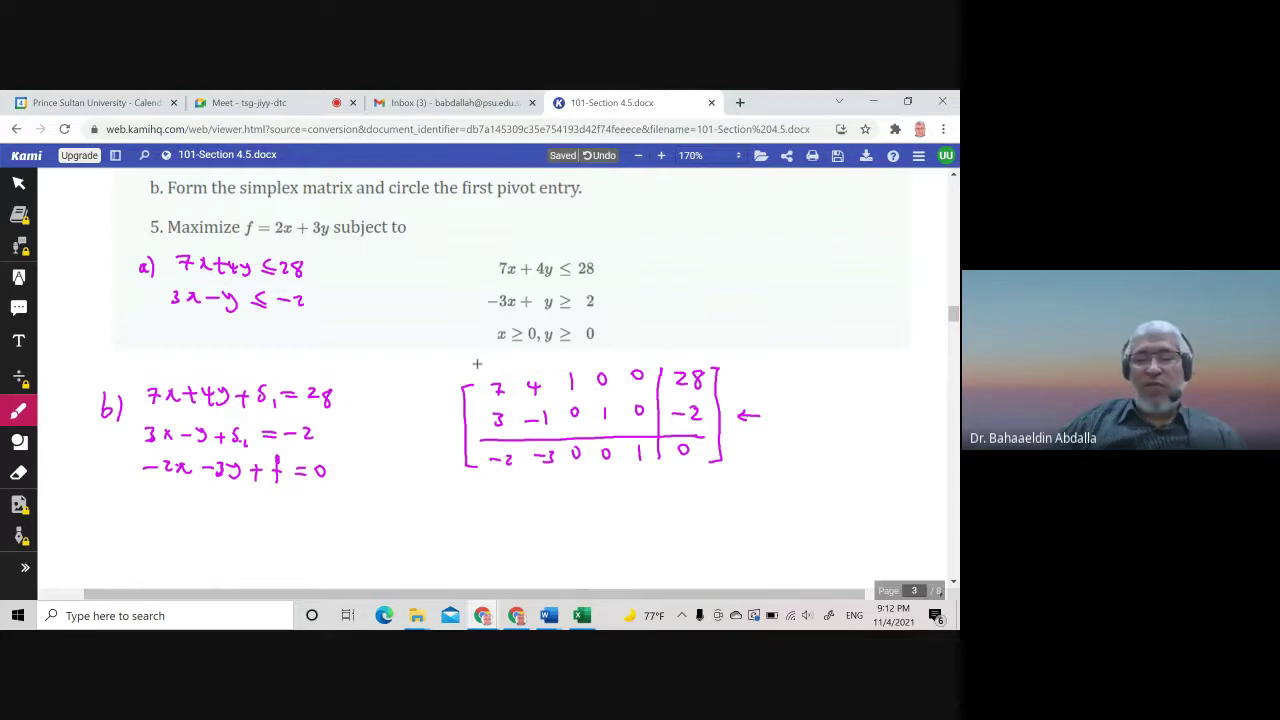
left_click_drag(546, 504, 546, 480)
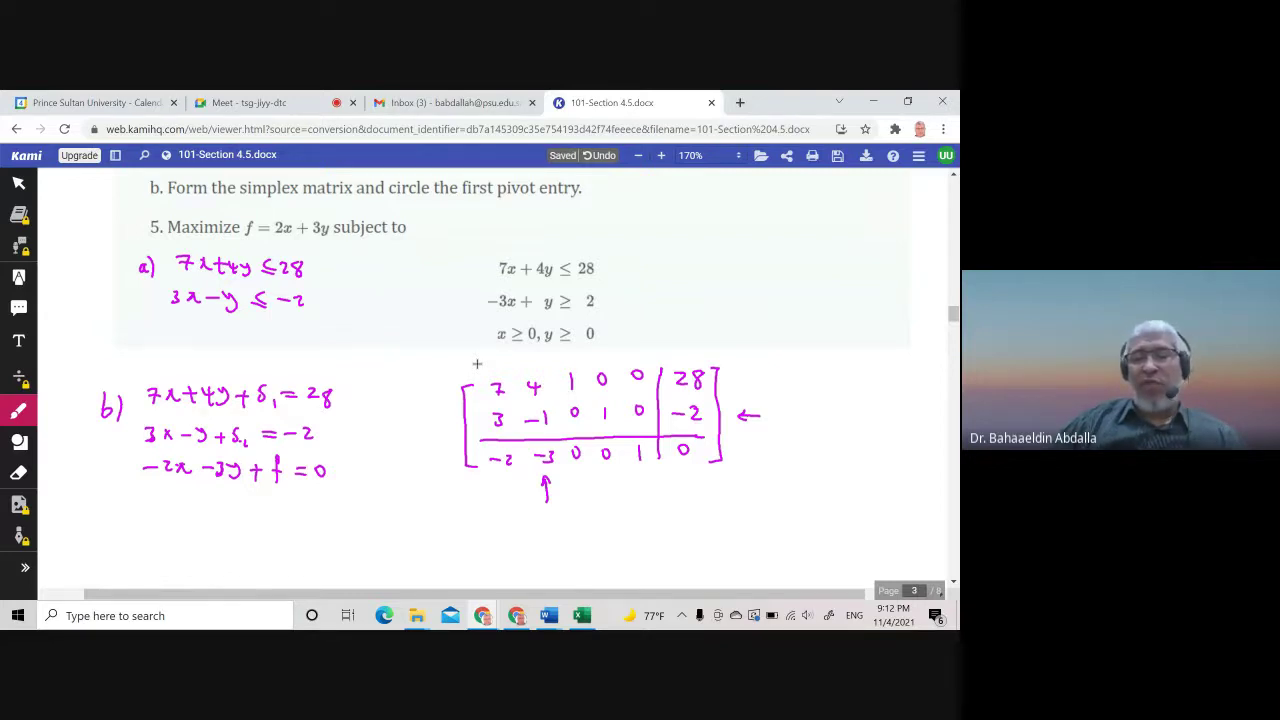
left_click_drag(775, 372, 780, 390)
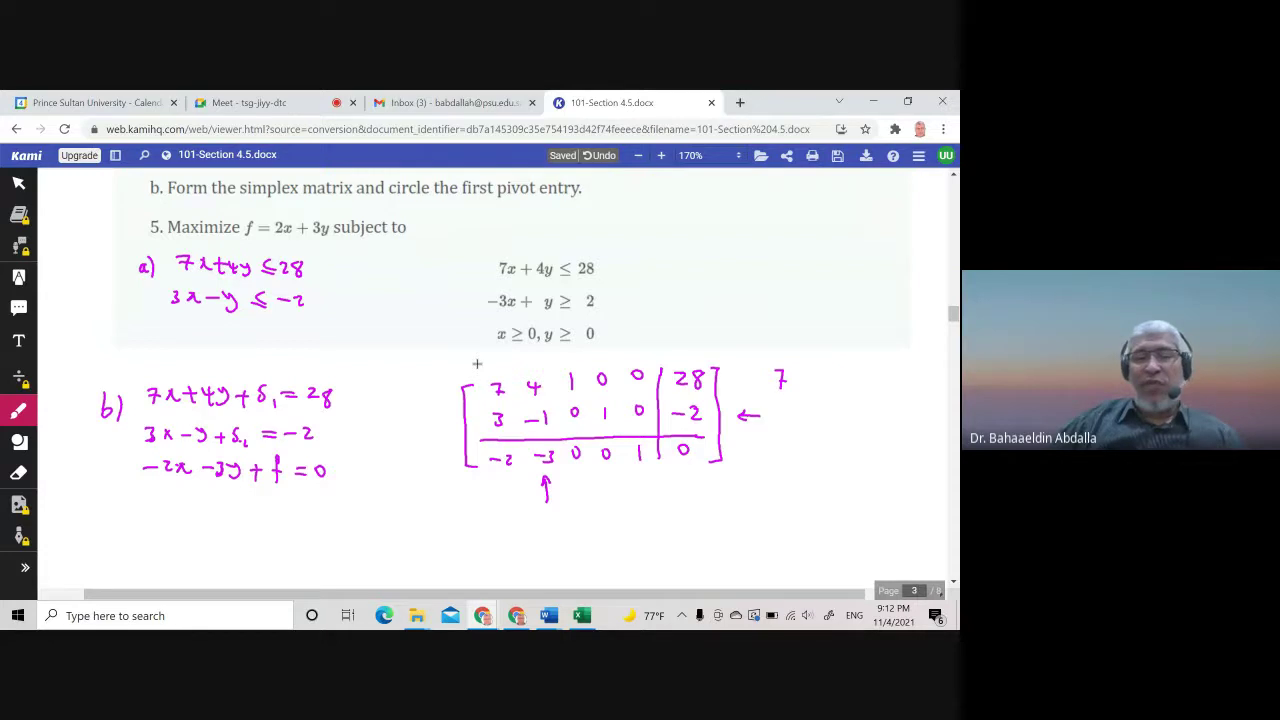
left_click_drag(781, 413, 792, 424)
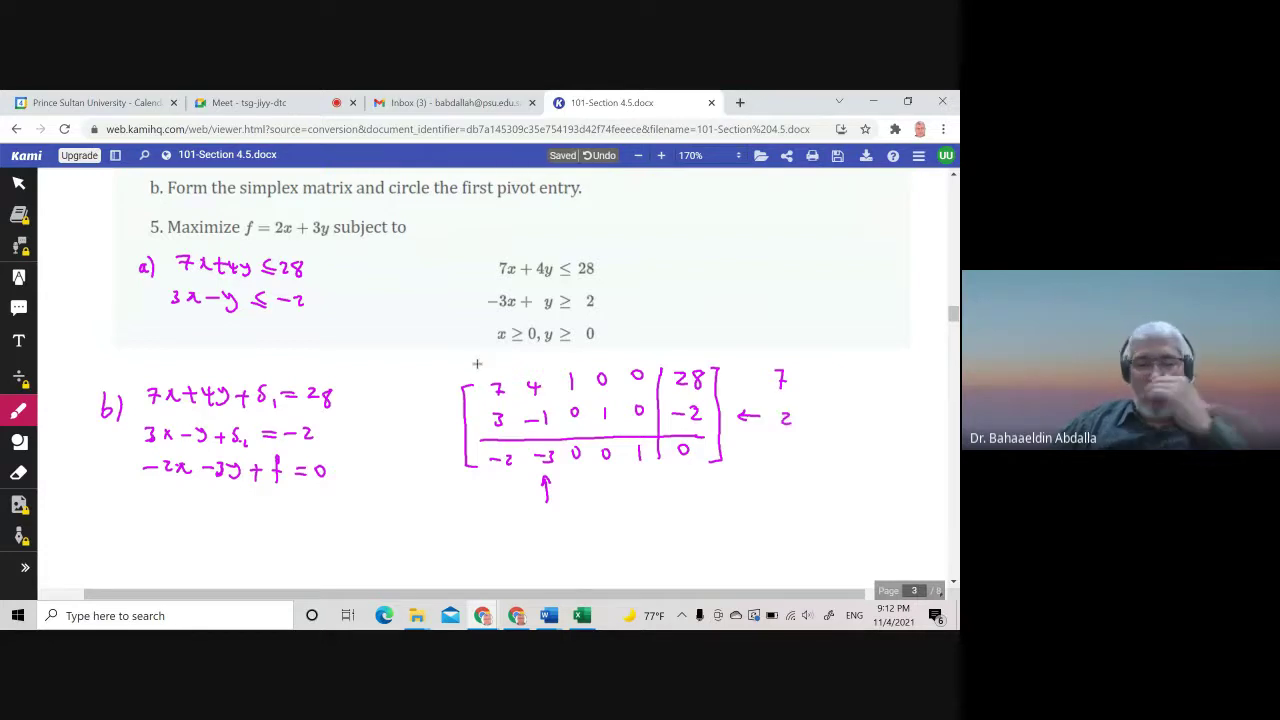
mouse_move(547, 404)
left_mouse_down()
mouse_move(522, 406)
mouse_move(517, 424)
mouse_move(550, 434)
left_mouse_up()
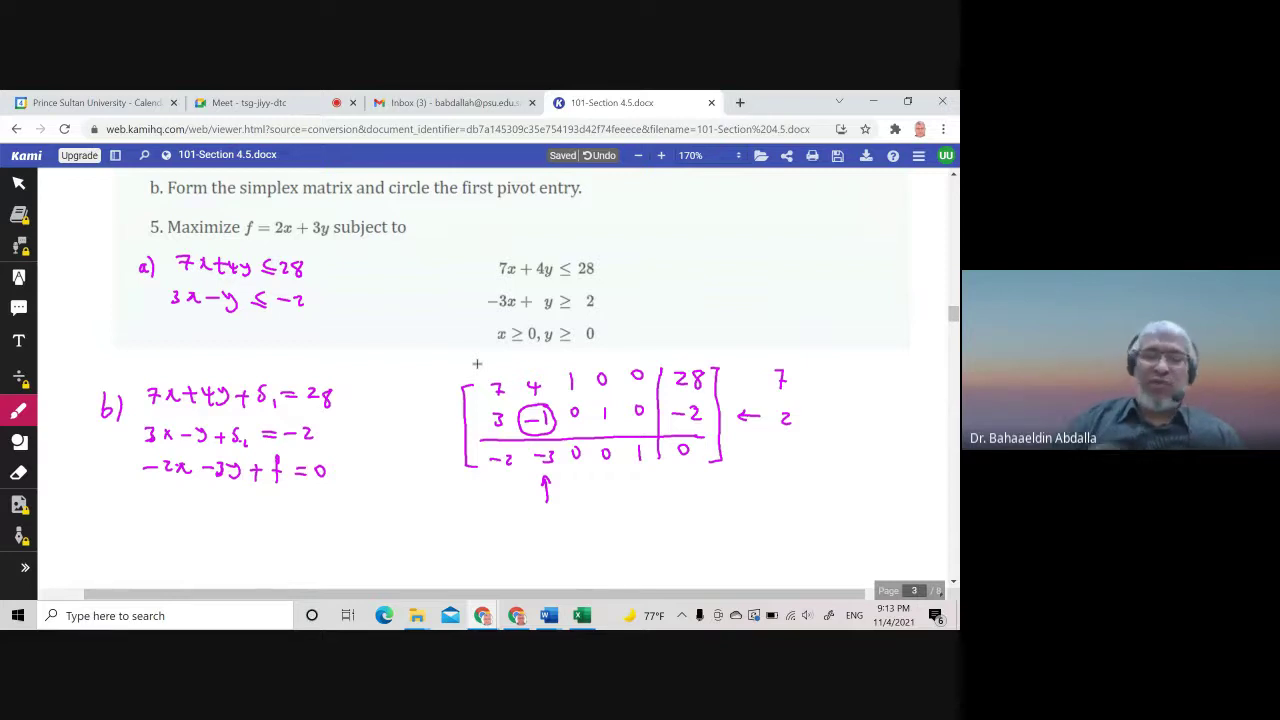
scroll(477, 364, "down", 1)
scroll(477, 364, "down", 8)
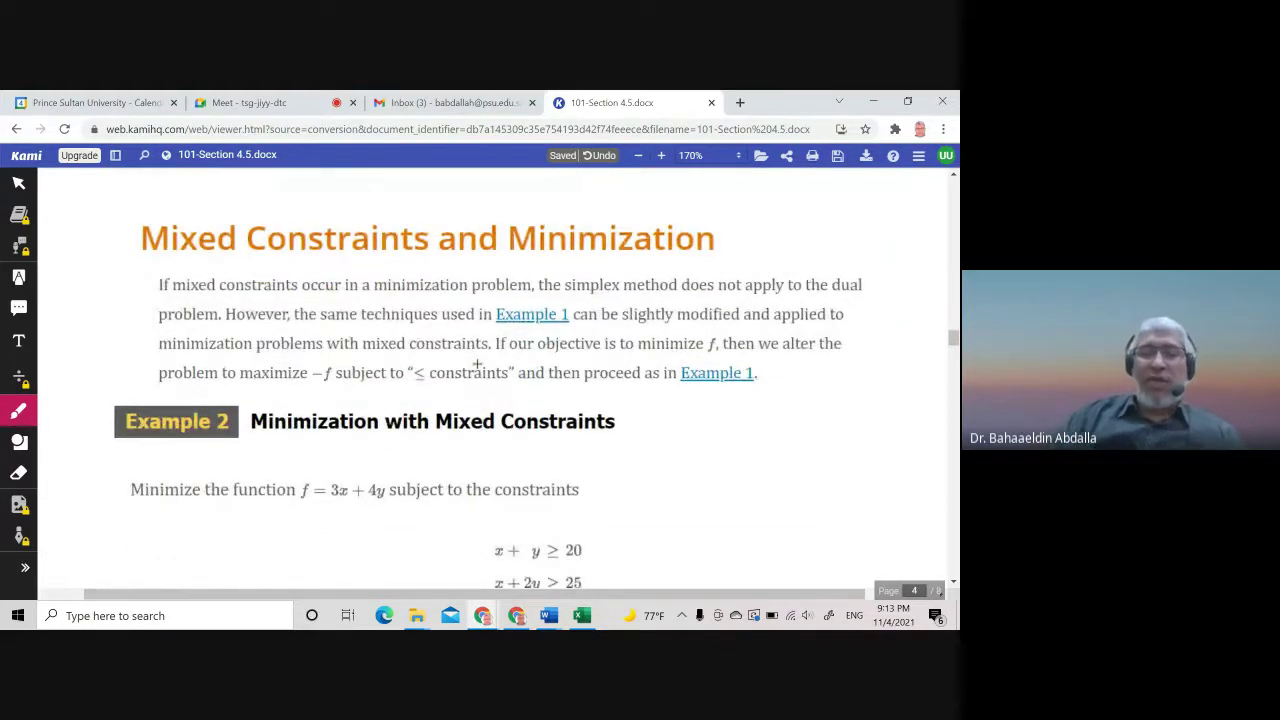
- Underline 'mixed' on page 4 and 'minimize f' in summary step 1
scroll(477, 364, "up", 1)
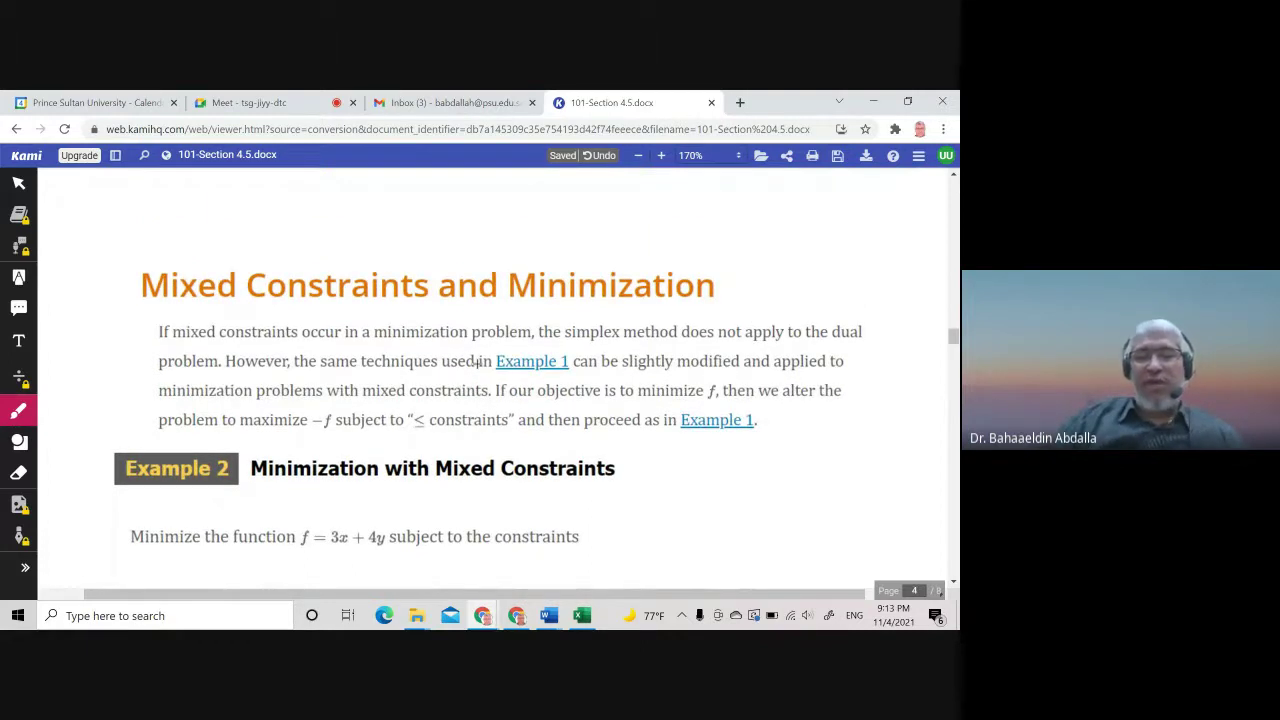
left_click_drag(352, 402, 414, 398)
scroll(477, 364, "up", 3)
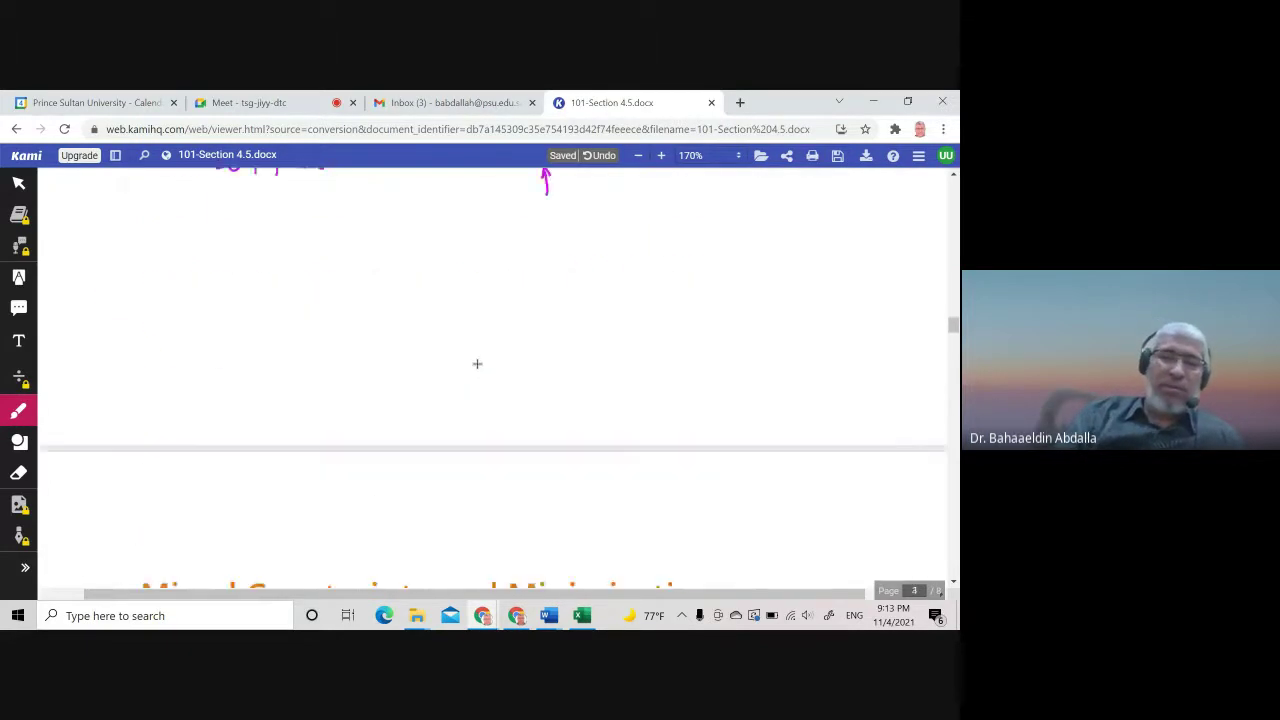
scroll(477, 364, "up", 10)
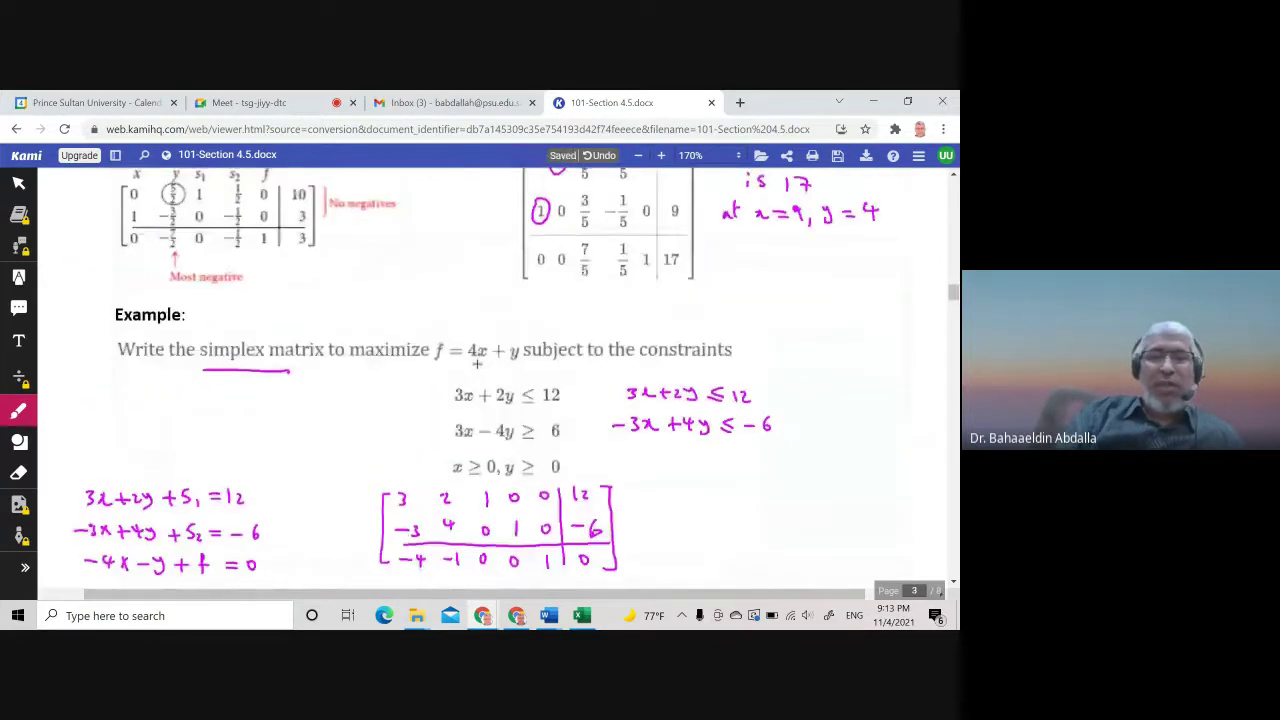
scroll(477, 364, "up", 15)
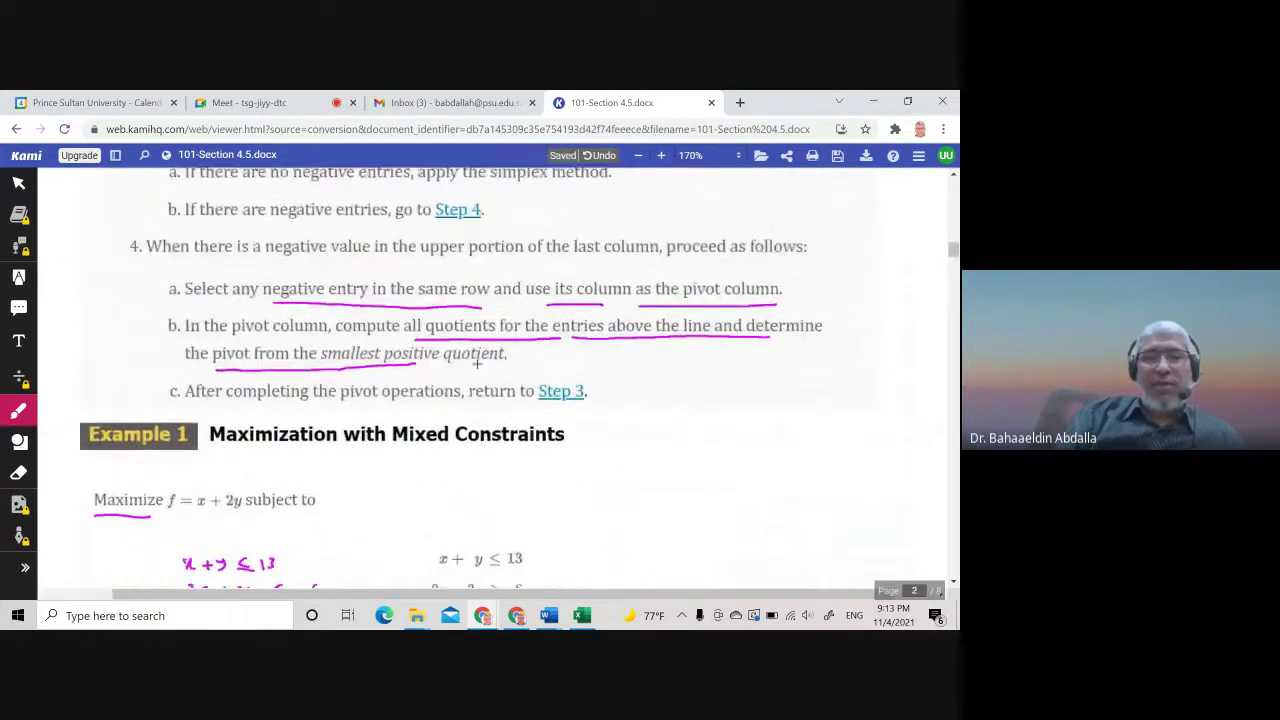
scroll(477, 364, "up", 3)
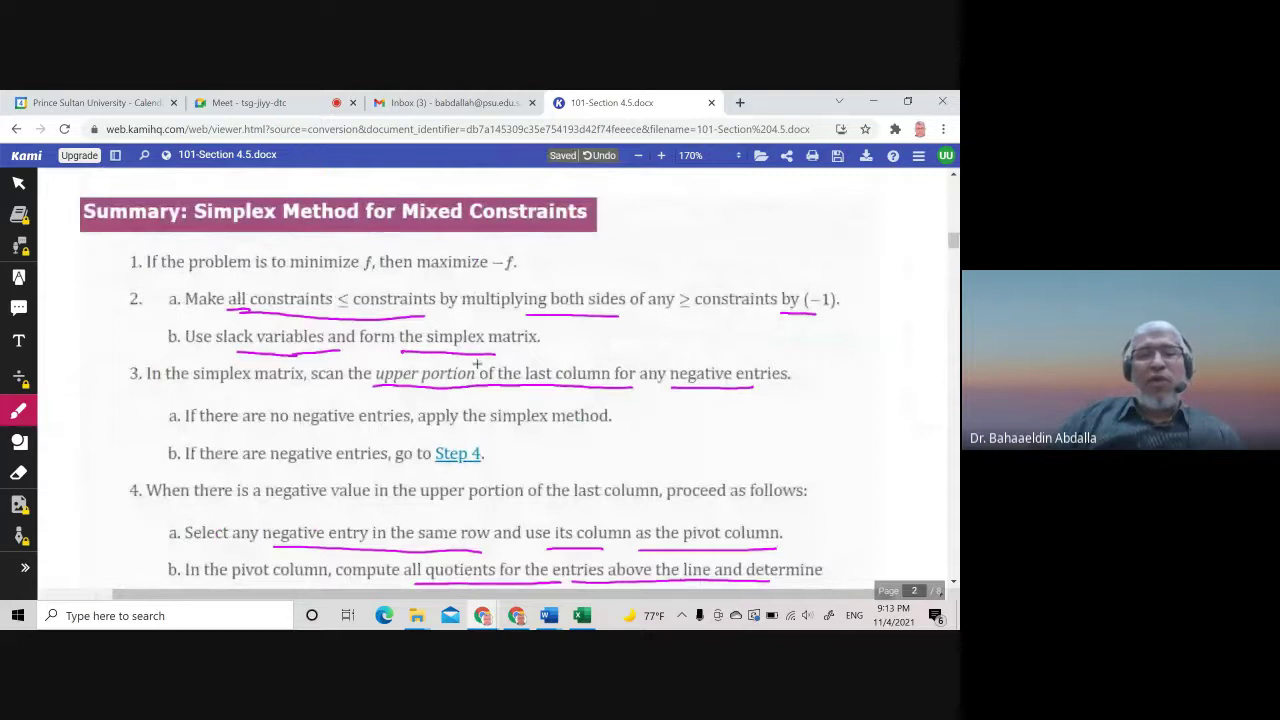
left_click_drag(286, 277, 522, 277)
- Scroll back down to the Mixed Constraints and Minimization section
scroll(477, 364, "down", 1)
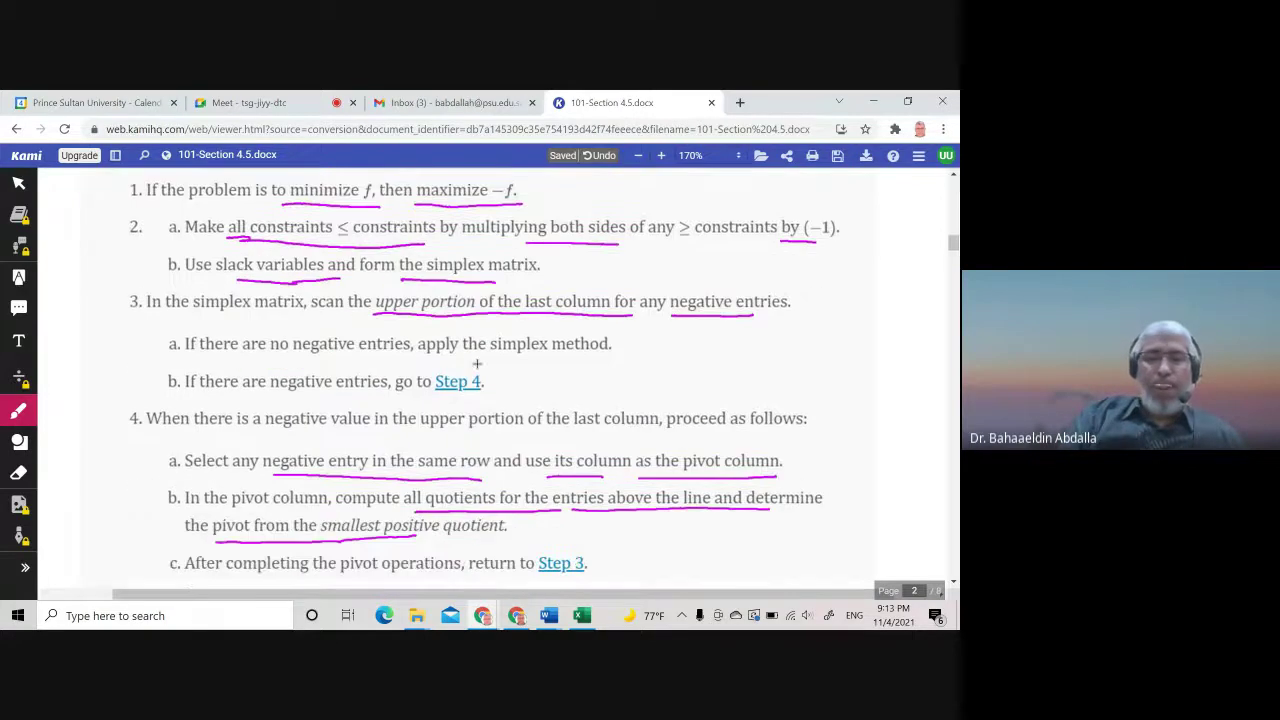
scroll(477, 364, "down", 12)
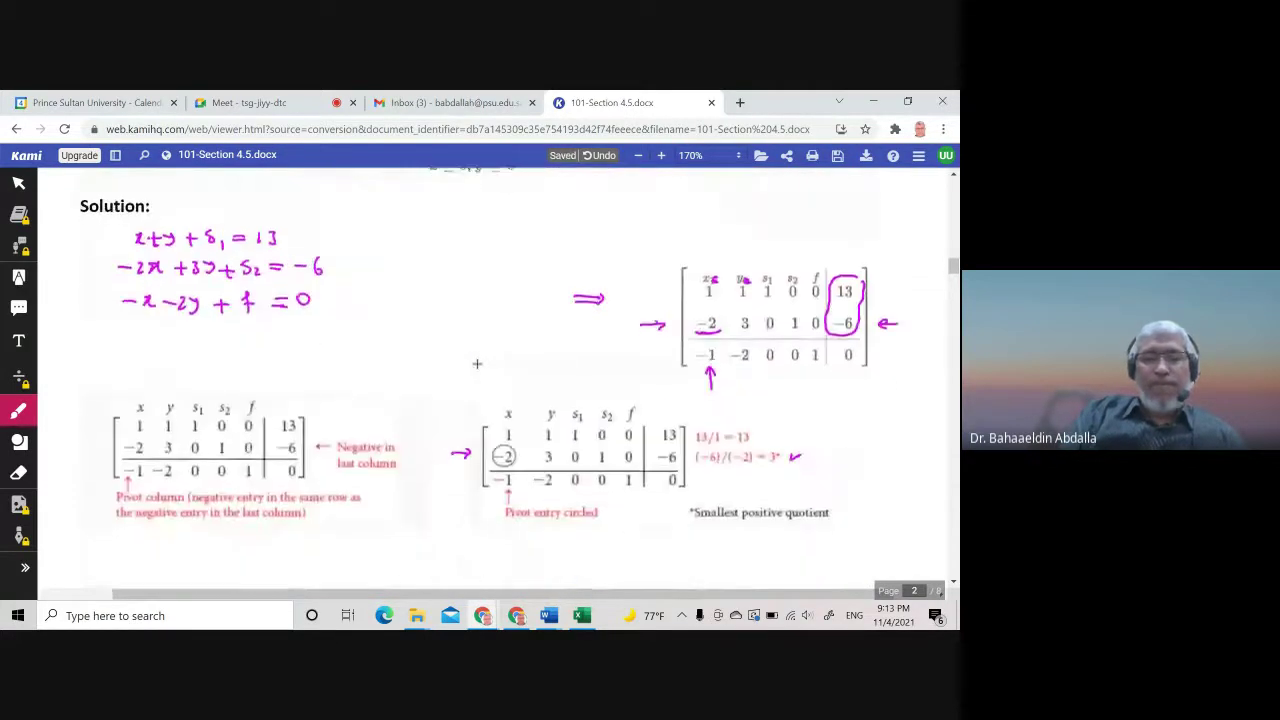
scroll(477, 364, "down", 4)
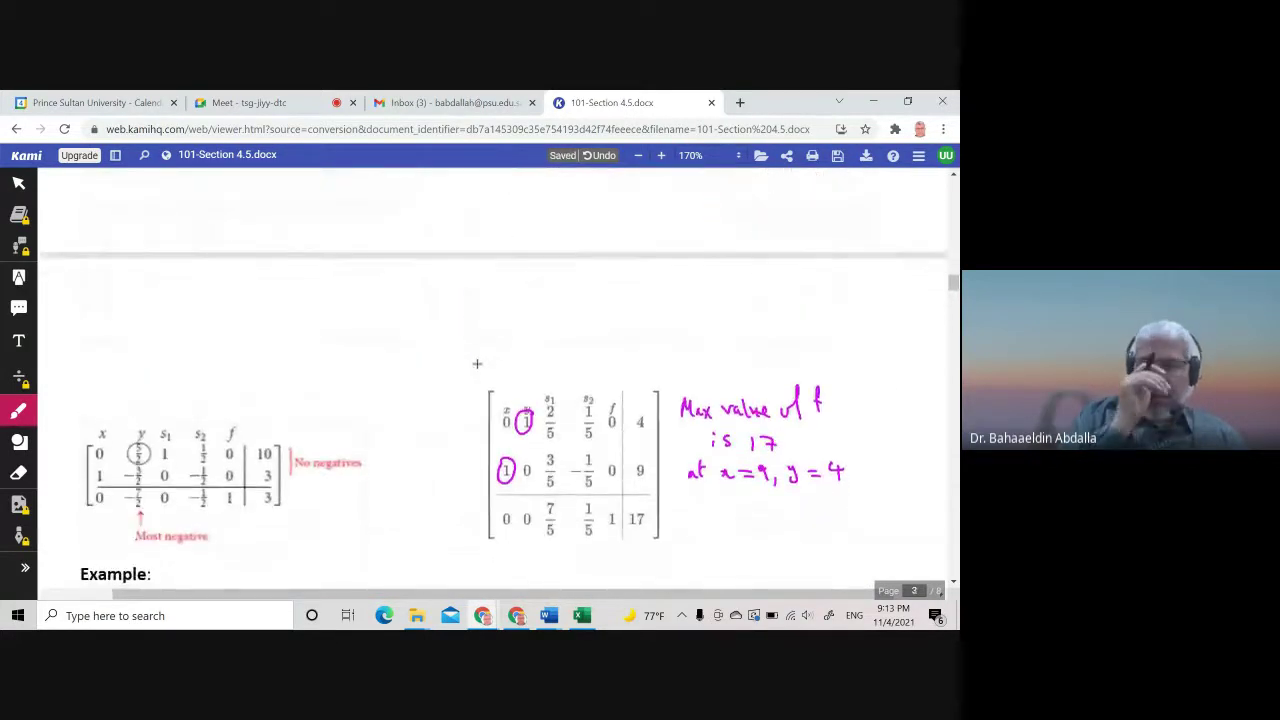
scroll(477, 364, "down", 4)
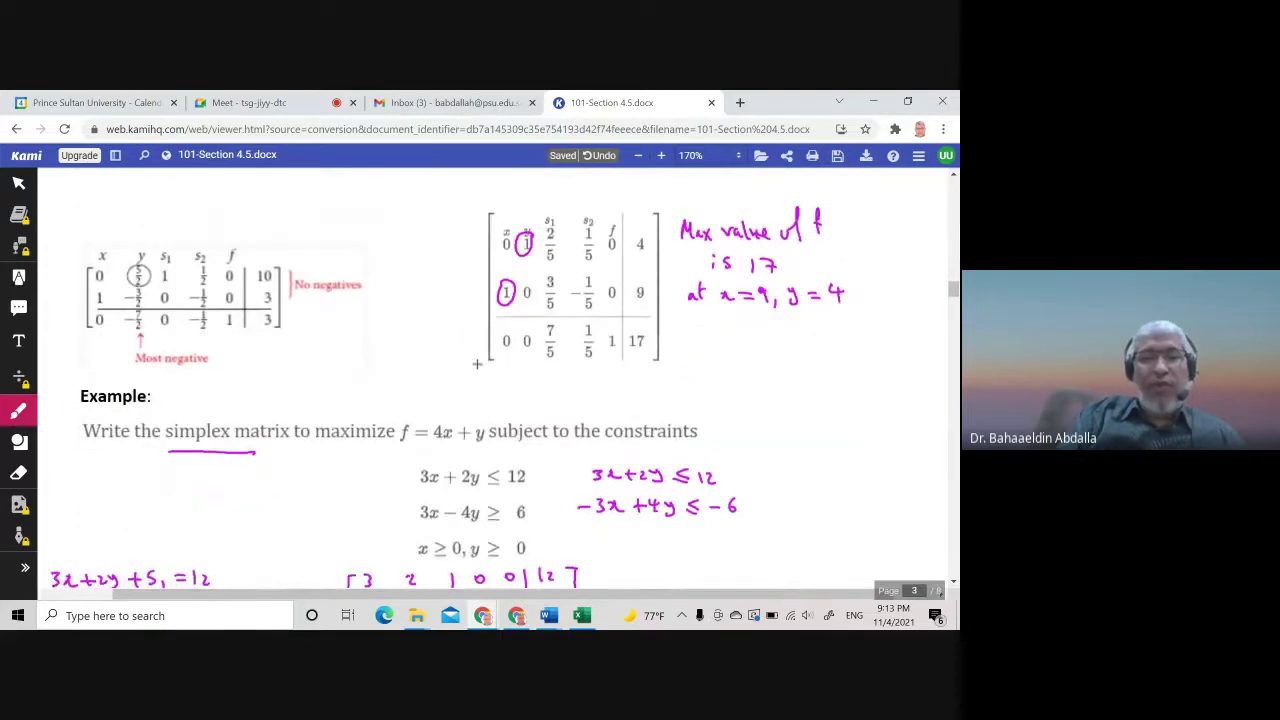
scroll(477, 364, "down", 12)
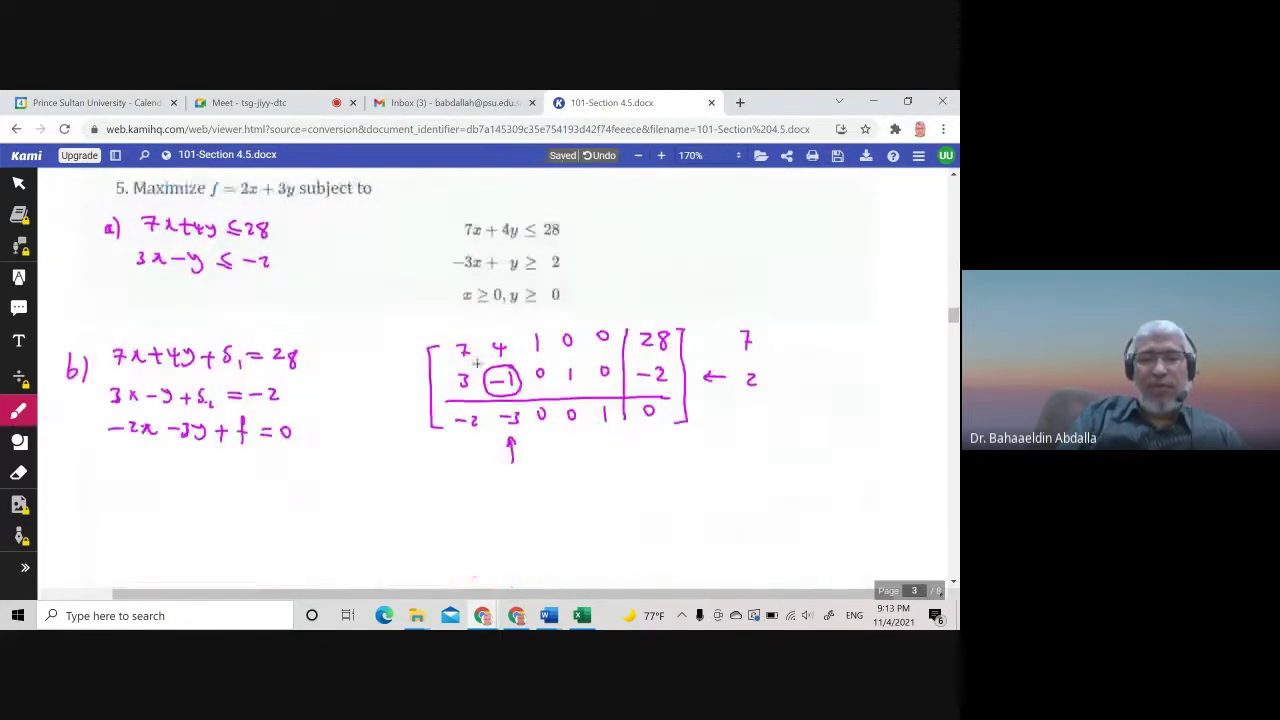
scroll(477, 364, "down", 8)
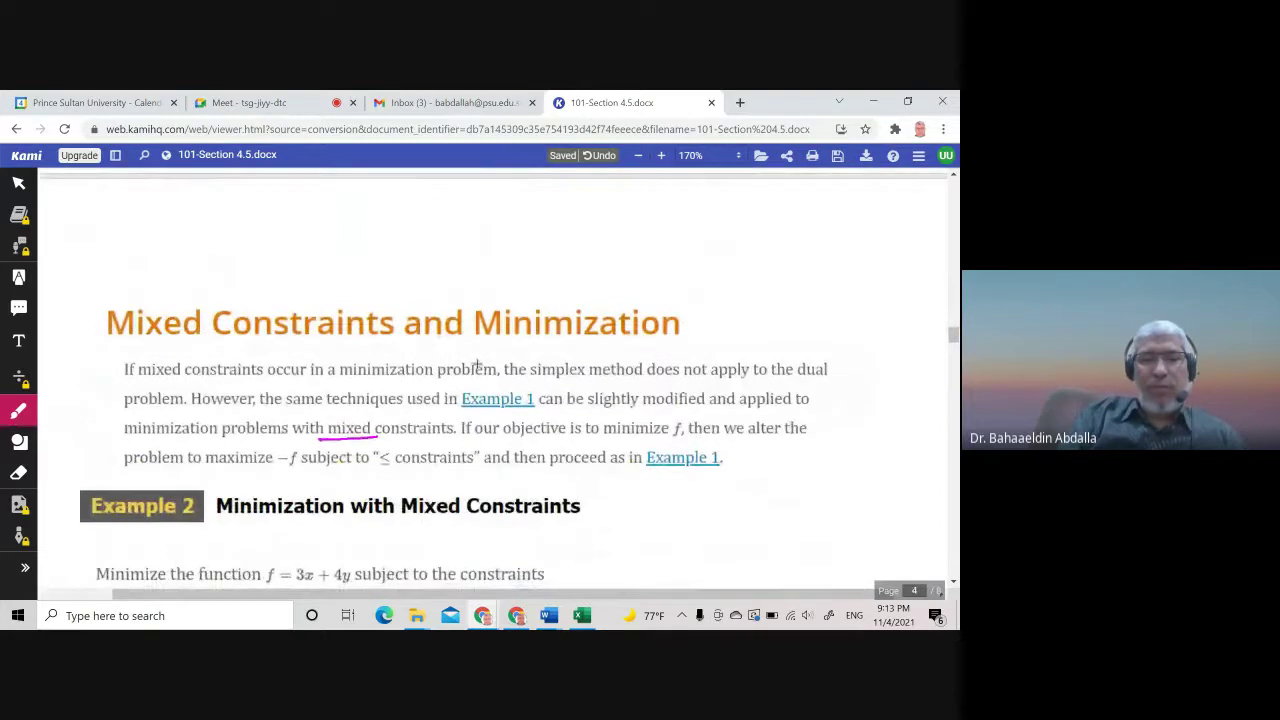
- Handwrite 'Maximize −f = −3x − 4y' beside Example 2 and underline −f
scroll(477, 364, "down", 1)
scroll(477, 366, "down", 2)
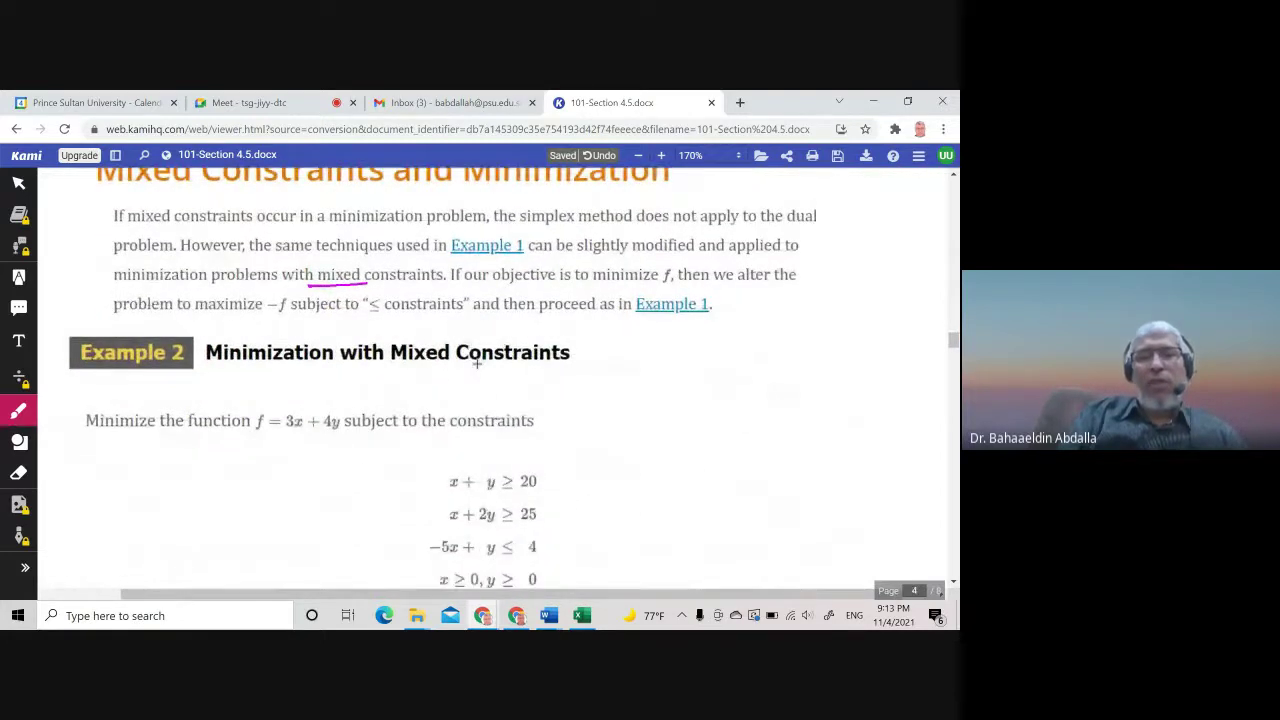
scroll(477, 362, "down", 3)
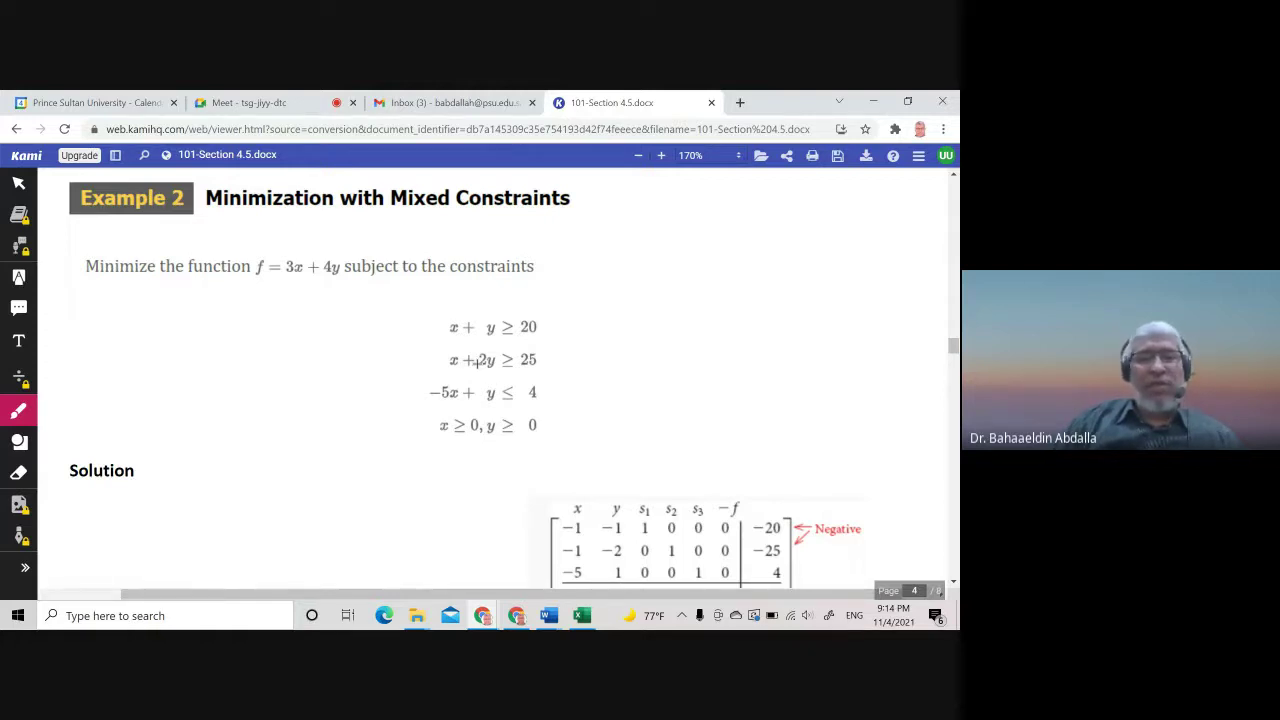
left_click_drag(98, 310, 200, 313)
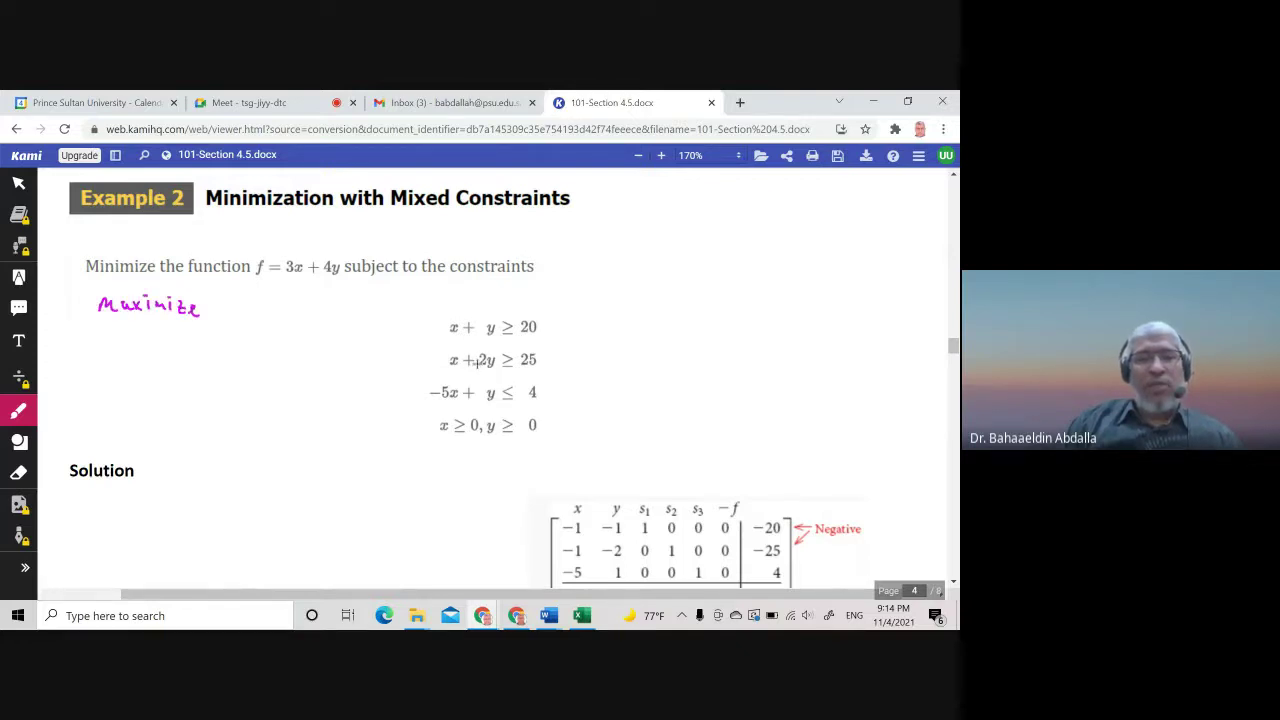
left_click_drag(220, 308, 348, 307)
left_click_drag(343, 298, 354, 316)
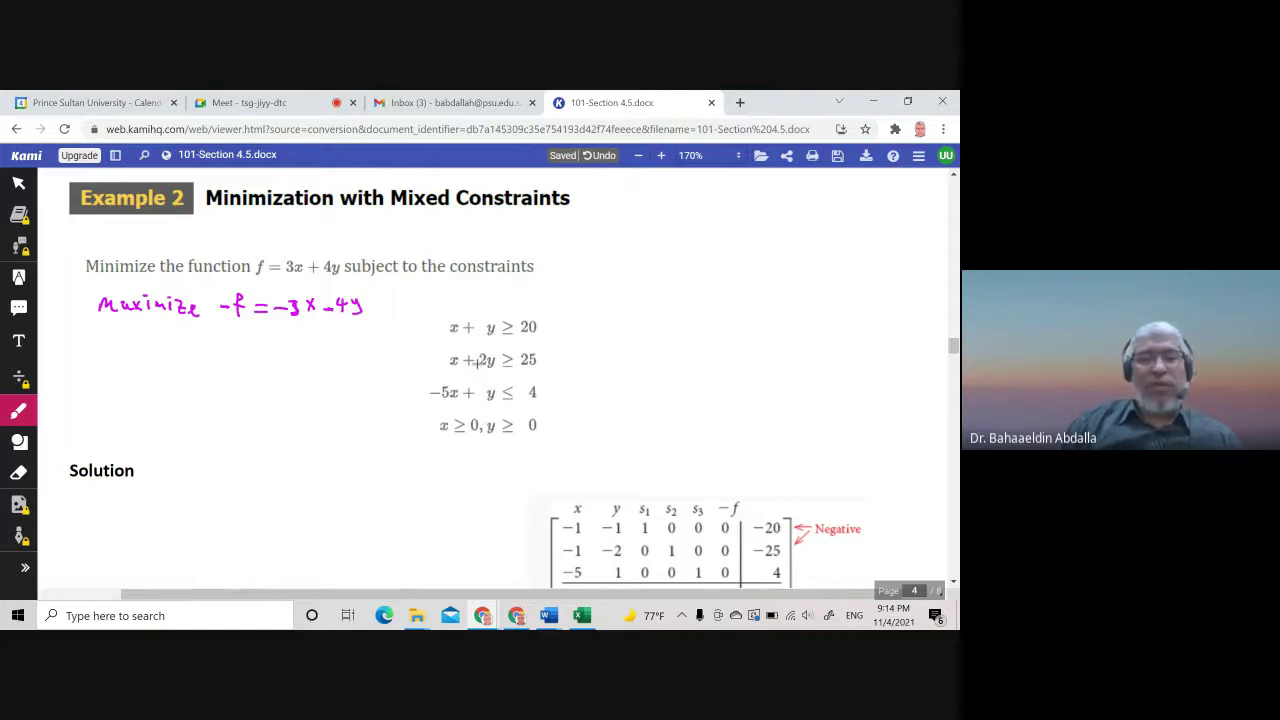
left_click_drag(213, 318, 241, 319)
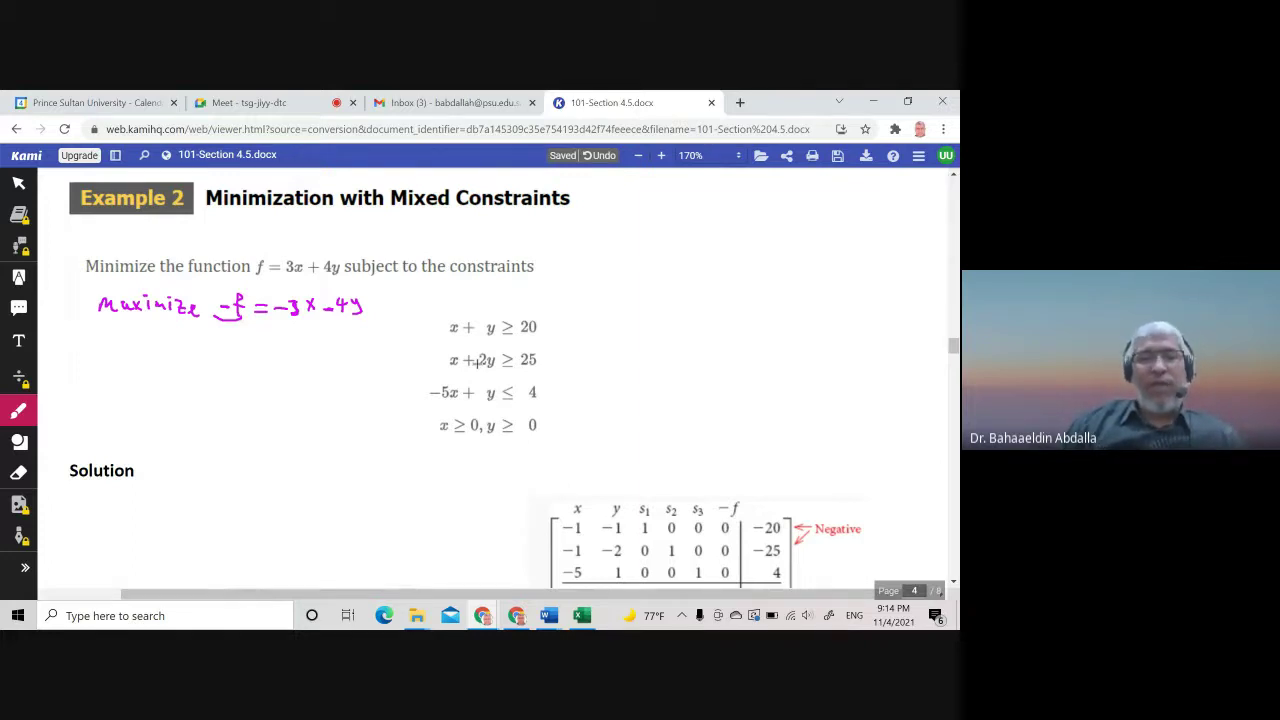
- Write 's.t.' and the first rewritten constraint −x − y ≤ −20 below the objective
left_click(102, 342)
mouse_move(98, 330)
left_mouse_down()
mouse_move(89, 344)
mouse_move(110, 344)
left_mouse_up()
left_click_drag(105, 338, 180, 345)
mouse_move(180, 335)
left_mouse_down()
mouse_move(171, 346)
mouse_move(205, 342)
left_mouse_up()
mouse_move(211, 331)
left_mouse_down()
mouse_move(203, 352)
mouse_move(253, 341)
left_mouse_up()
left_click_drag(257, 337, 272, 347)
left_click_drag(279, 334, 278, 335)
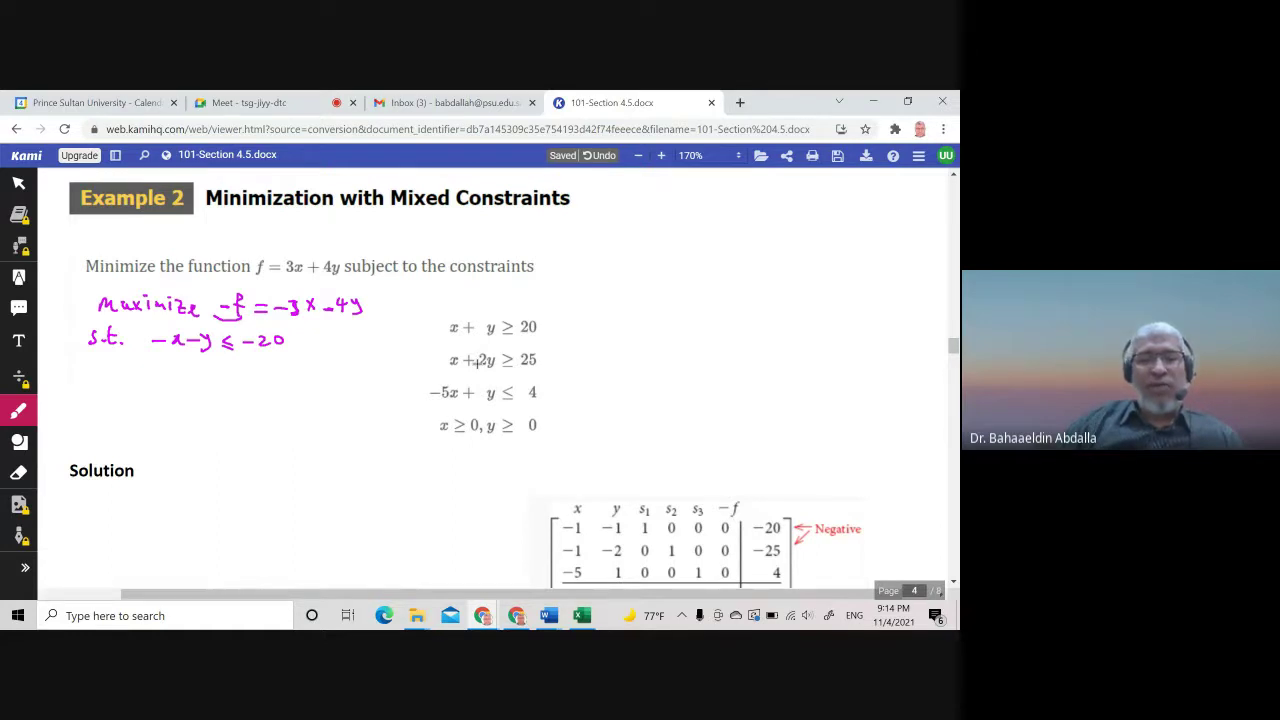
- Add the constraints −x − 2y ≤ −25 and −5x + y ≤ 4 underneath
left_click_drag(145, 372, 159, 371)
left_click_drag(161, 366, 191, 370)
mouse_move(195, 366)
left_mouse_down()
mouse_move(215, 383)
mouse_move(247, 372)
left_mouse_up()
left_click_drag(232, 376, 295, 363)
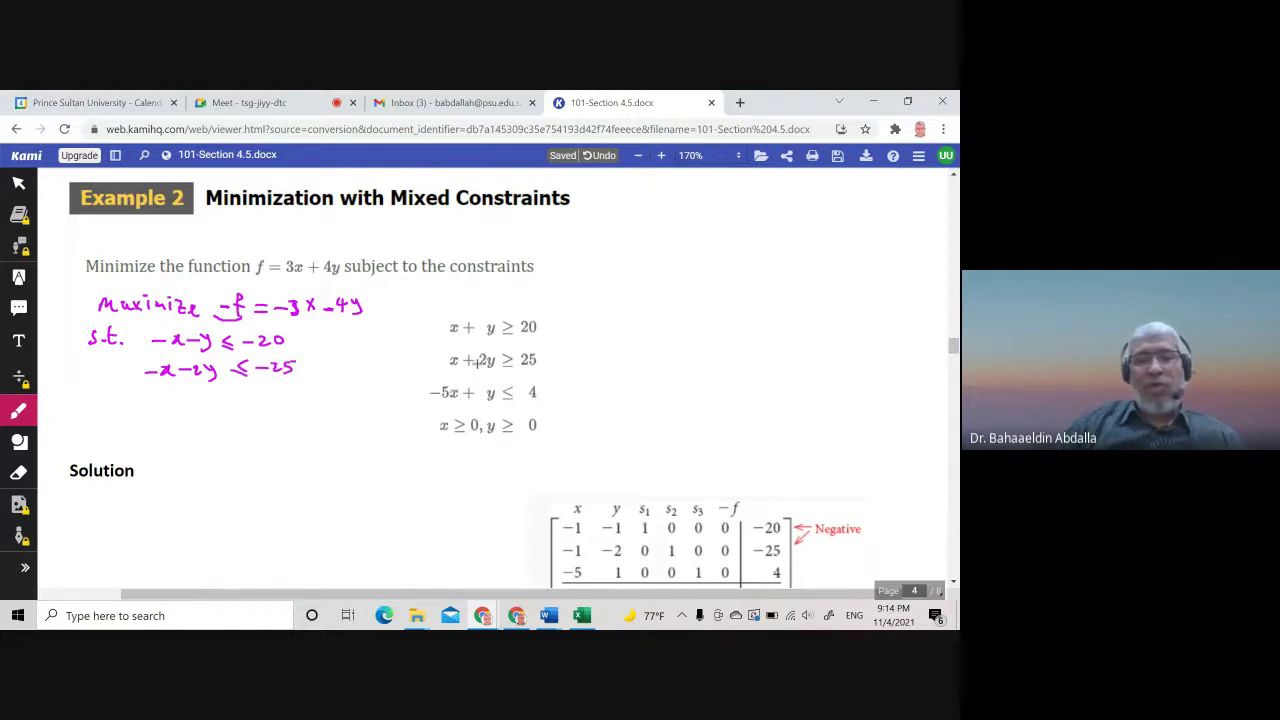
left_click_drag(141, 402, 165, 408)
left_click_drag(168, 393, 191, 406)
left_click_drag(197, 402, 270, 403)
left_click_drag(266, 397, 266, 410)
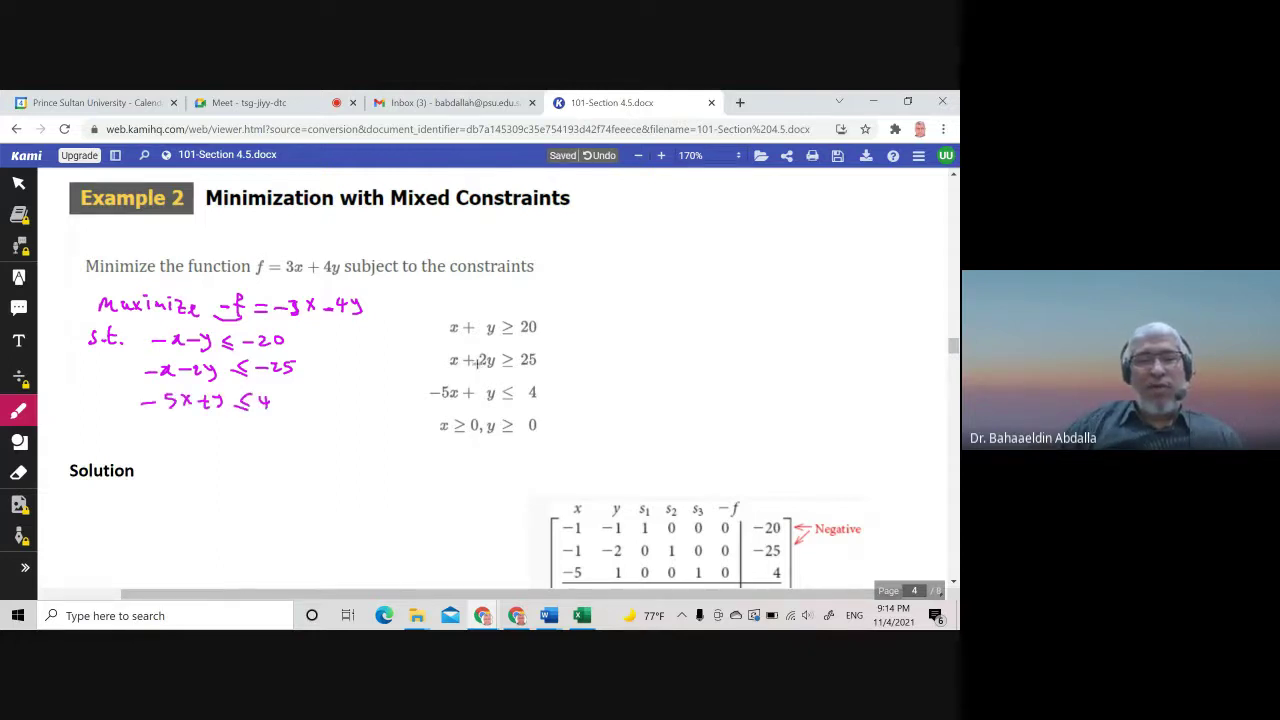
- Write the first slack equation −x − y + s₁ = −20 under Solution
scroll(477, 362, "down", 2)
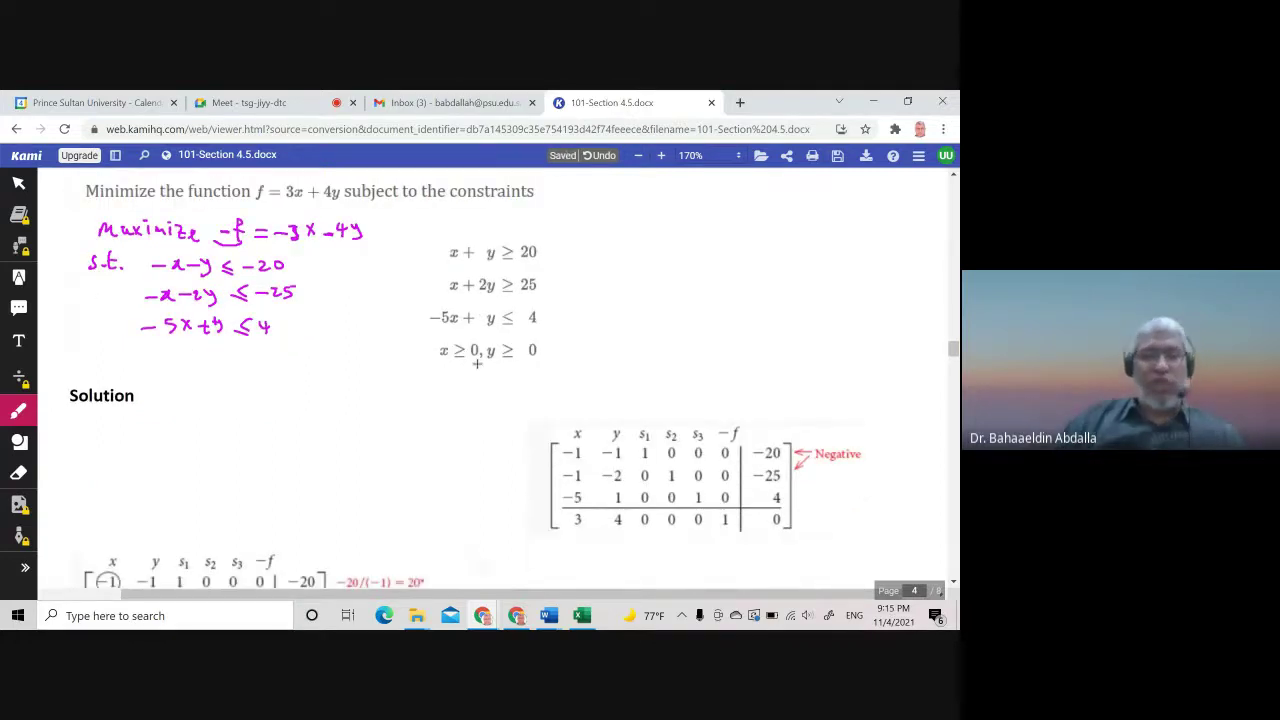
scroll(477, 363, "down", 1)
scroll(477, 363, "down", 1)
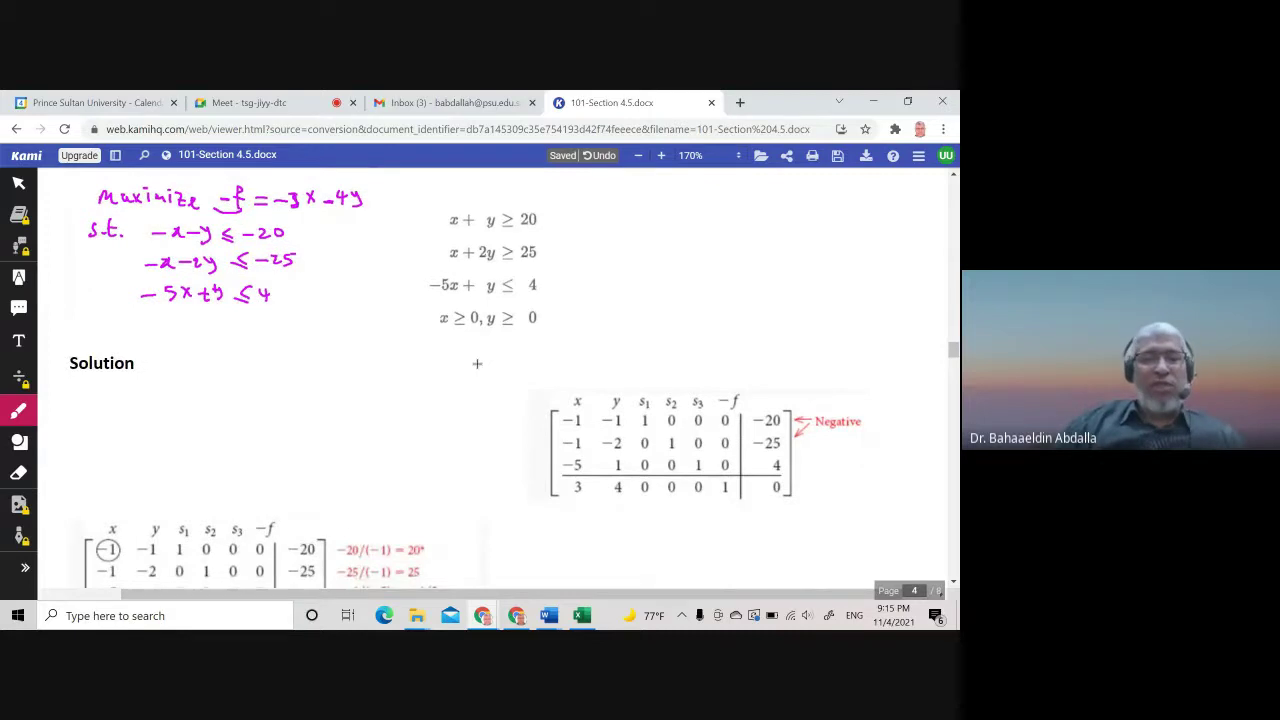
left_click_drag(94, 397, 148, 397)
mouse_move(150, 389)
left_mouse_down()
mouse_move(162, 410)
mouse_move(211, 411)
left_mouse_up()
left_click_drag(216, 397, 268, 403)
left_click_drag(276, 391, 275, 392)
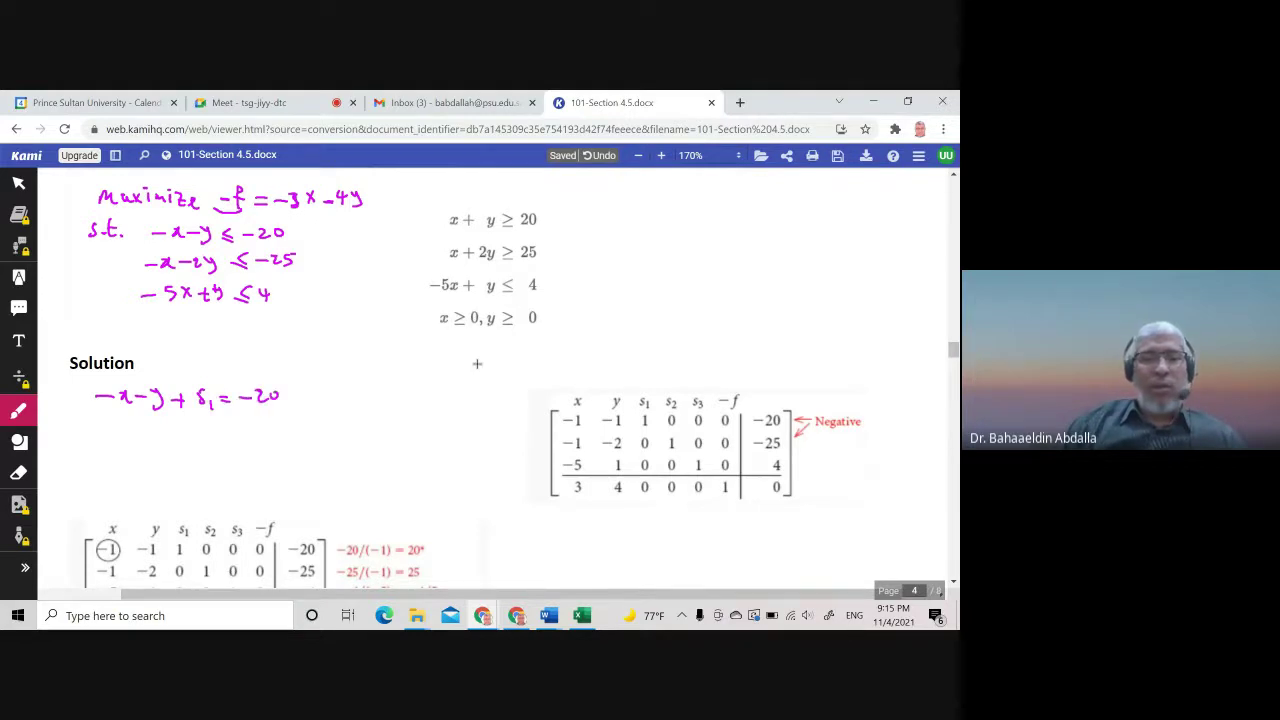
- Write the second slack equation −x − 2y + s₂ = −25
left_click_drag(104, 425, 112, 425)
mouse_move(118, 419)
left_mouse_down()
mouse_move(122, 432)
mouse_move(146, 425)
left_mouse_up()
mouse_move(150, 420)
left_mouse_down()
mouse_move(175, 437)
mouse_move(201, 427)
left_mouse_up()
mouse_move(195, 420)
left_mouse_down()
mouse_move(195, 434)
mouse_move(228, 439)
left_mouse_up()
left_click(222, 428)
left_click_drag(234, 425, 246, 425)
left_click_drag(234, 431, 285, 434)
left_click_drag(284, 419, 294, 418)
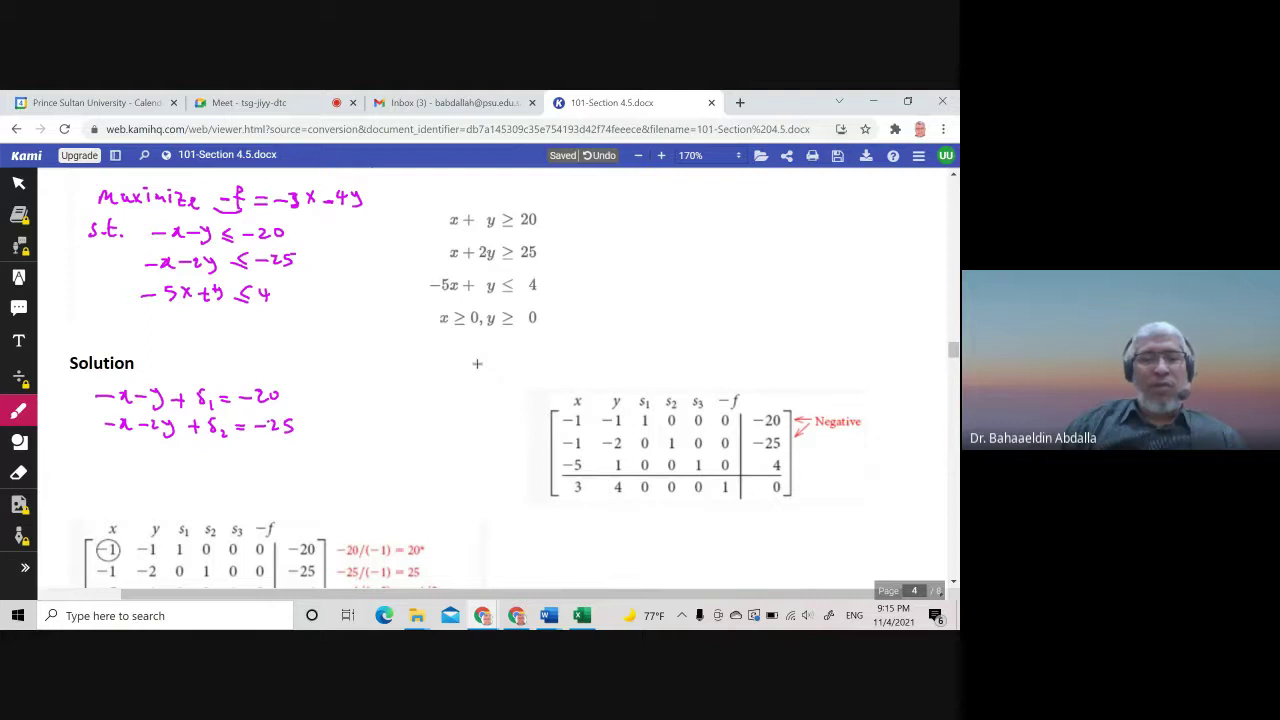
- Write −5x + y + s₃ = 4 and draw an arrow pointing at the objective function
left_click_drag(112, 458, 216, 460)
left_click(186, 453)
mouse_move(208, 452)
left_mouse_down()
mouse_move(208, 469)
mouse_move(232, 469)
left_mouse_up()
left_click_drag(241, 453, 276, 454)
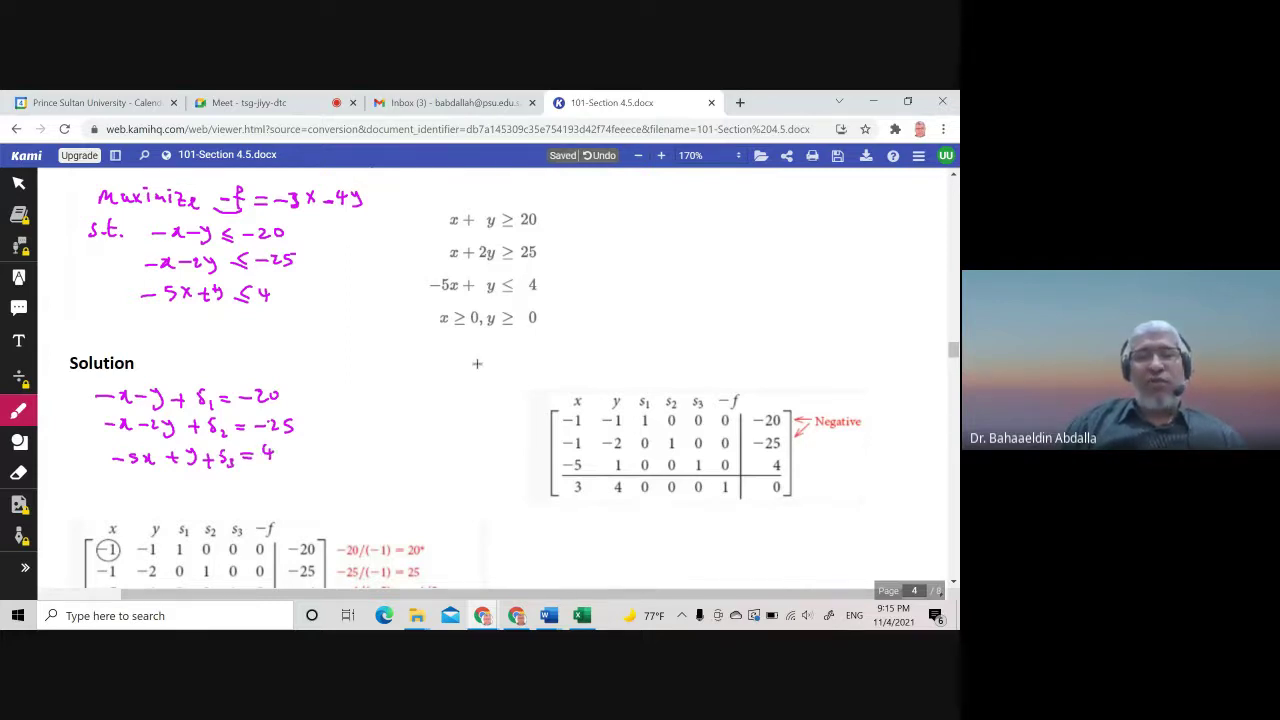
left_click_drag(350, 248, 337, 225)
left_click_drag(334, 238, 348, 232)
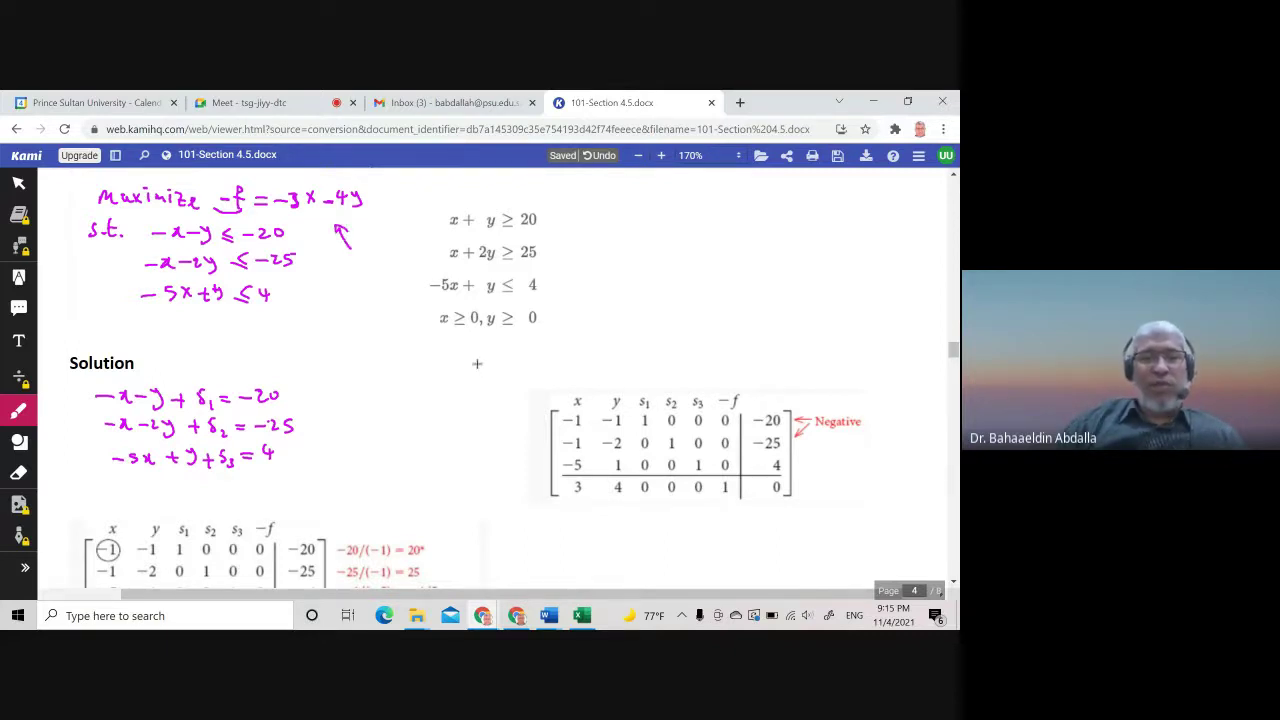
- Write the objective equation 3x + 4y + (−f) = 0 and circle the tableau's −f heading
mouse_move(118, 475)
left_mouse_down()
mouse_move(117, 489)
mouse_move(138, 488)
left_mouse_up()
mouse_move(138, 476)
left_mouse_down()
mouse_move(130, 488)
mouse_move(158, 482)
left_mouse_up()
mouse_move(151, 476)
left_mouse_down()
mouse_move(151, 488)
mouse_move(176, 486)
left_mouse_up()
left_click_drag(172, 478, 178, 490)
mouse_move(186, 480)
left_mouse_down()
mouse_move(180, 500)
mouse_move(204, 486)
left_mouse_up()
left_click_drag(198, 478, 208, 494)
left_click_drag(213, 486, 226, 495)
left_click_drag(223, 486, 261, 483)
left_click_drag(249, 489, 273, 480)
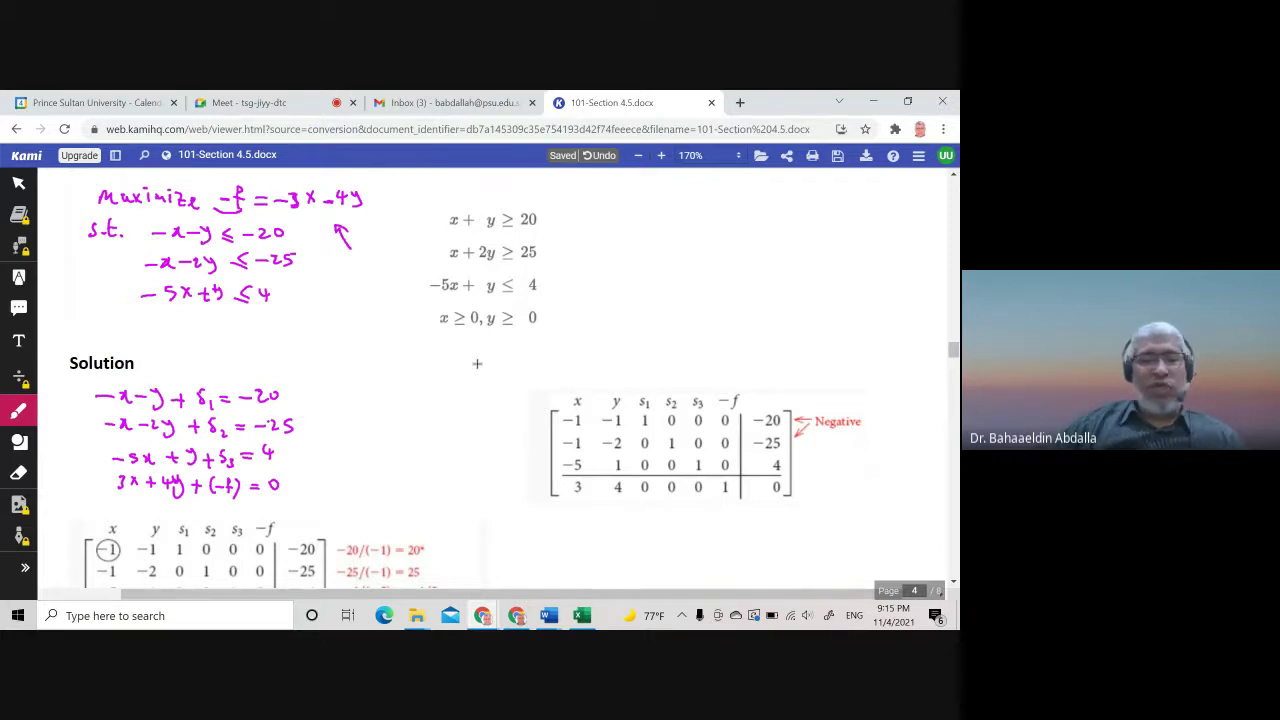
mouse_move(735, 390)
left_mouse_down()
mouse_move(745, 386)
mouse_move(744, 406)
mouse_move(746, 390)
left_mouse_up()
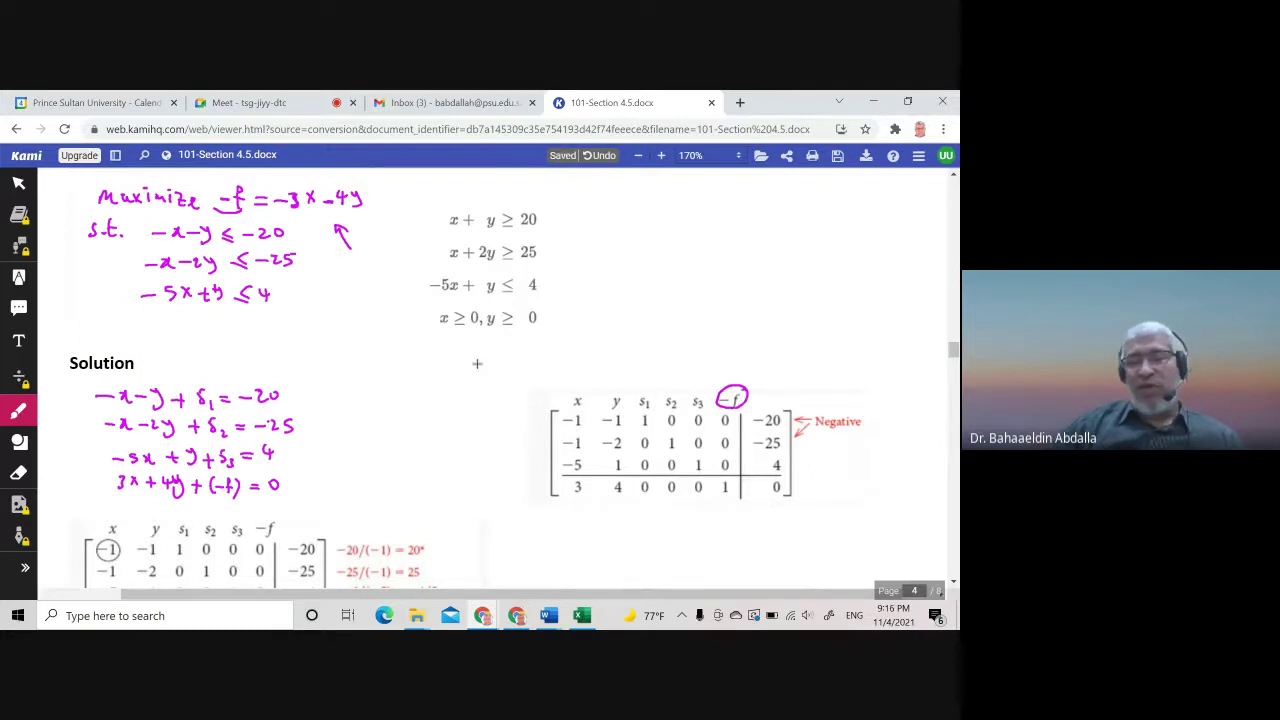
- Remove the stray arrow under the −f column and scroll down to the tableau
left_click_drag(727, 499, 727, 511)
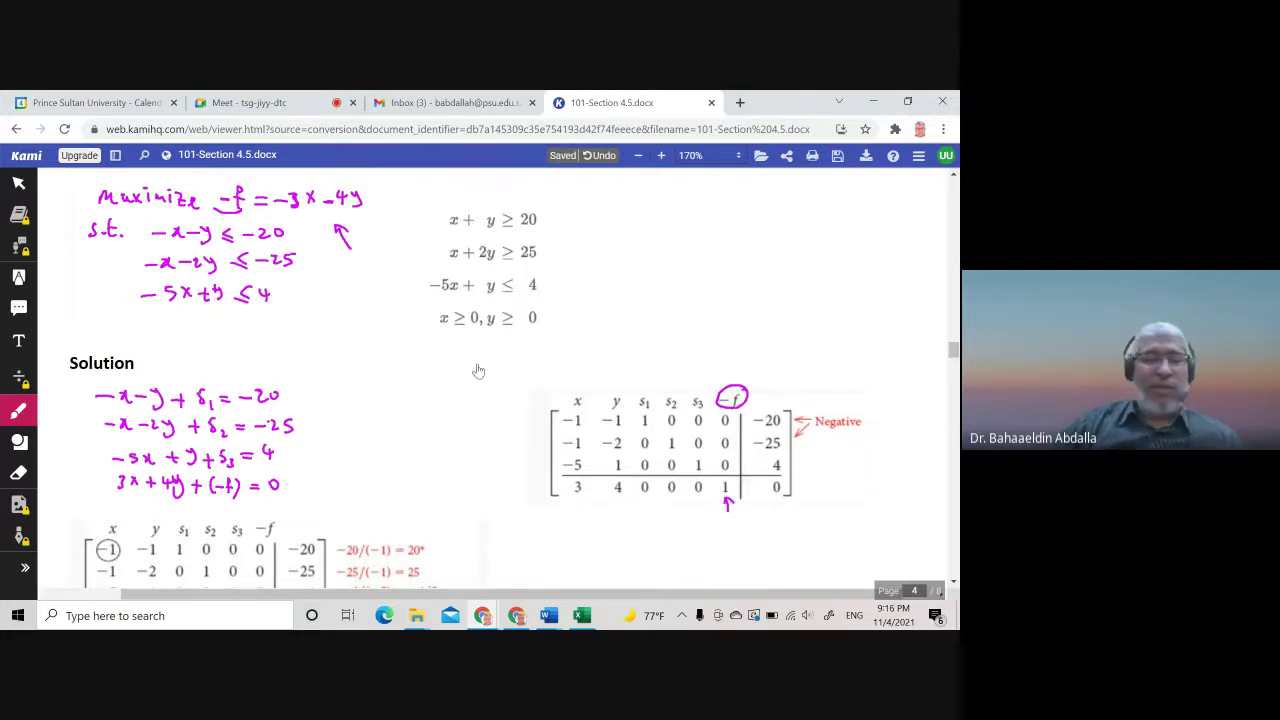
key("e")
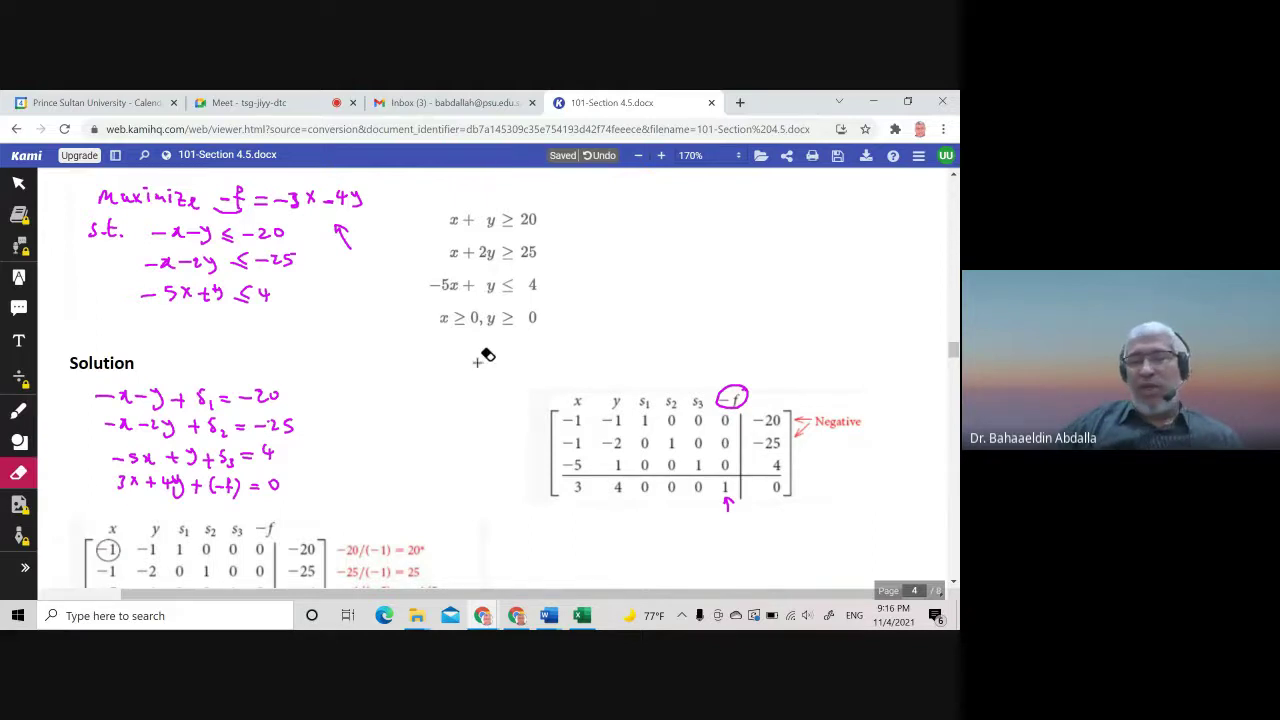
key("ctrl+z")
key("ctrl+z")
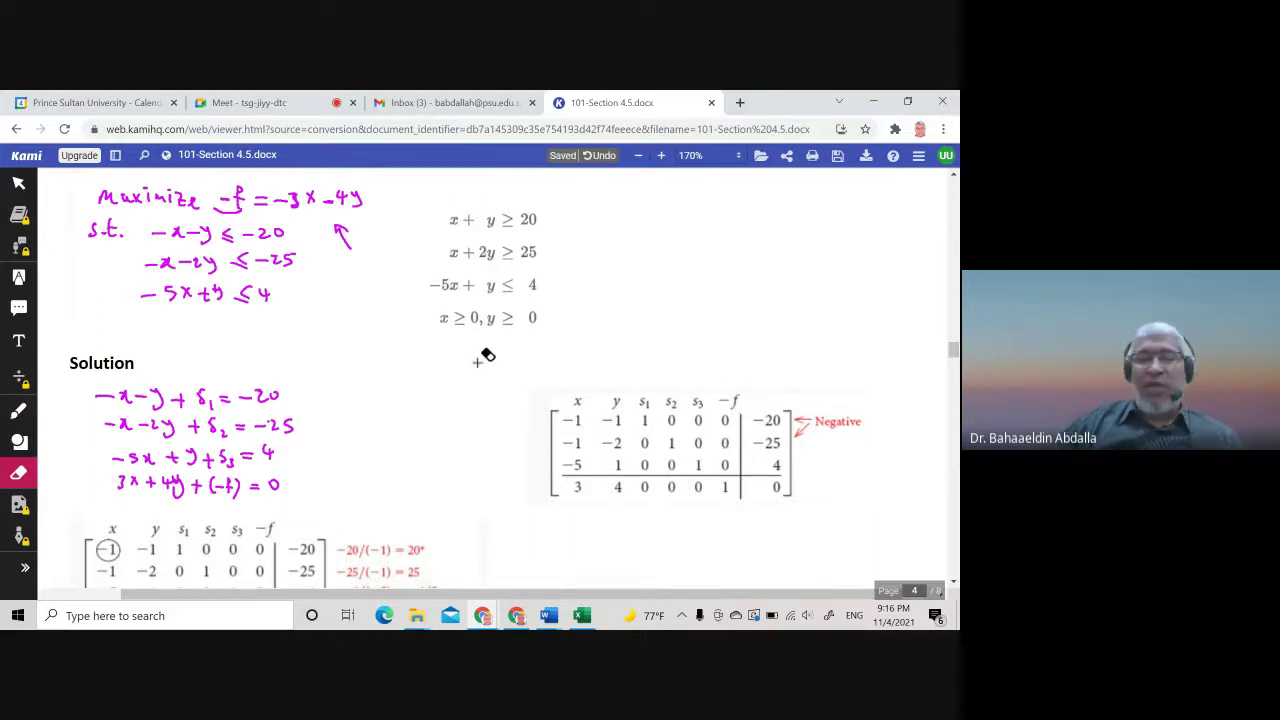
scroll(483, 357, "down", 3)
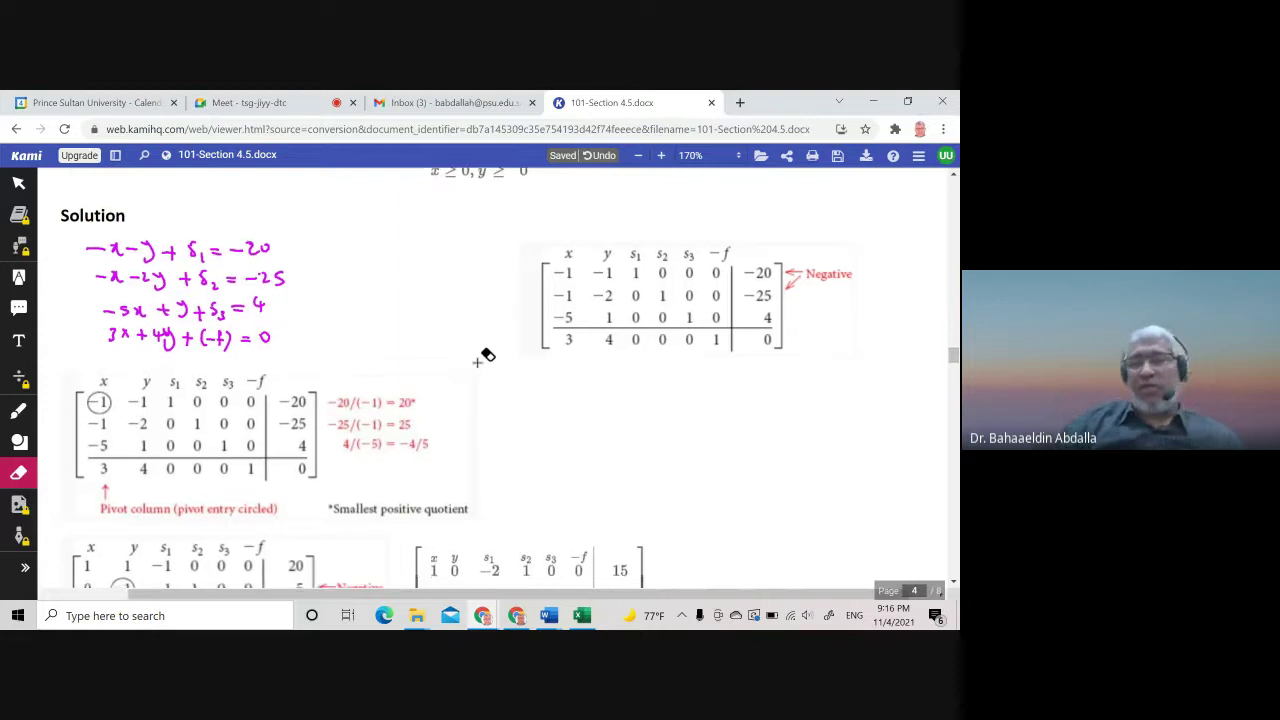
key("d")
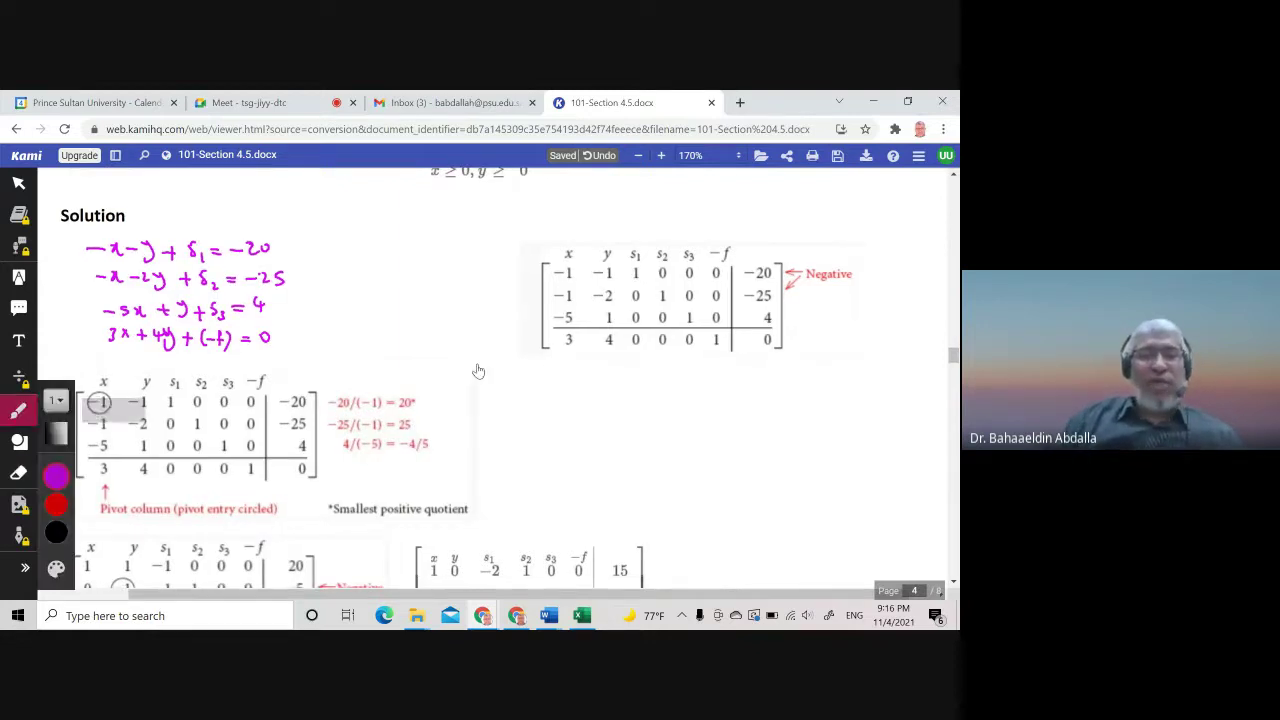
- Draw arrows above the −20 constants column and at the first tableau row
left_click_drag(757, 222, 757, 251)
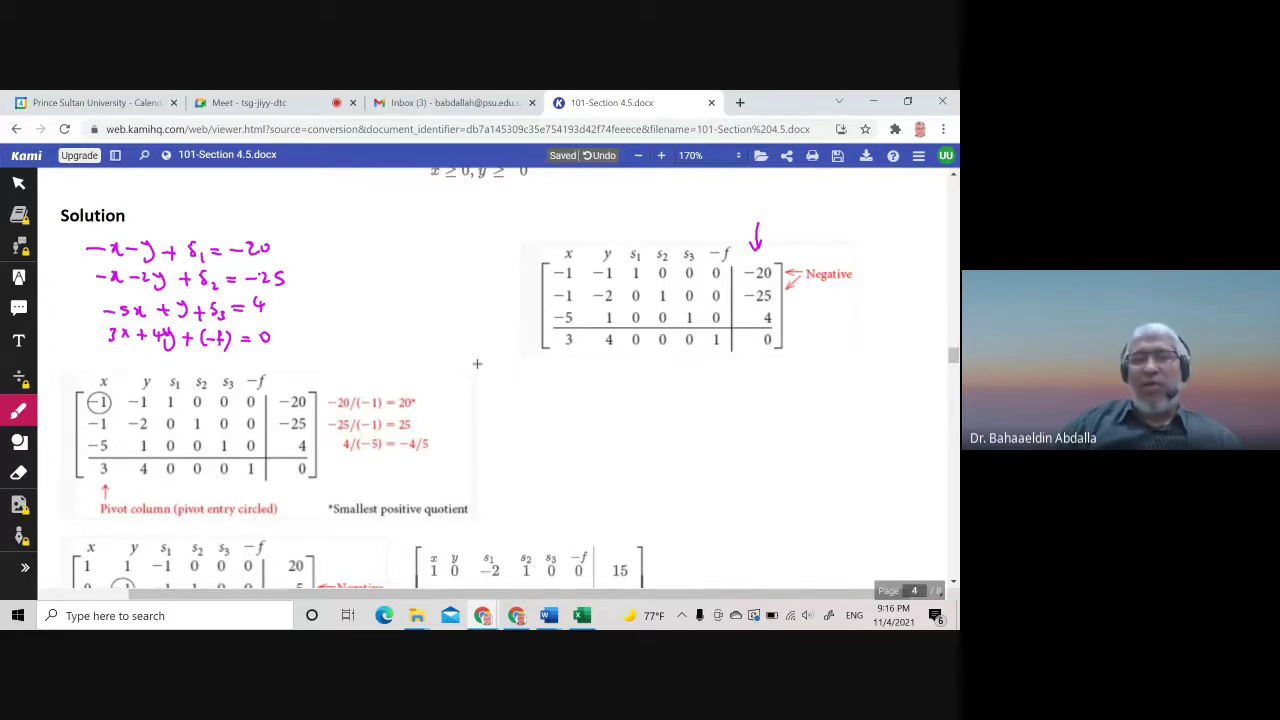
left_click_drag(495, 274, 529, 274)
left_click_drag(519, 270, 519, 281)
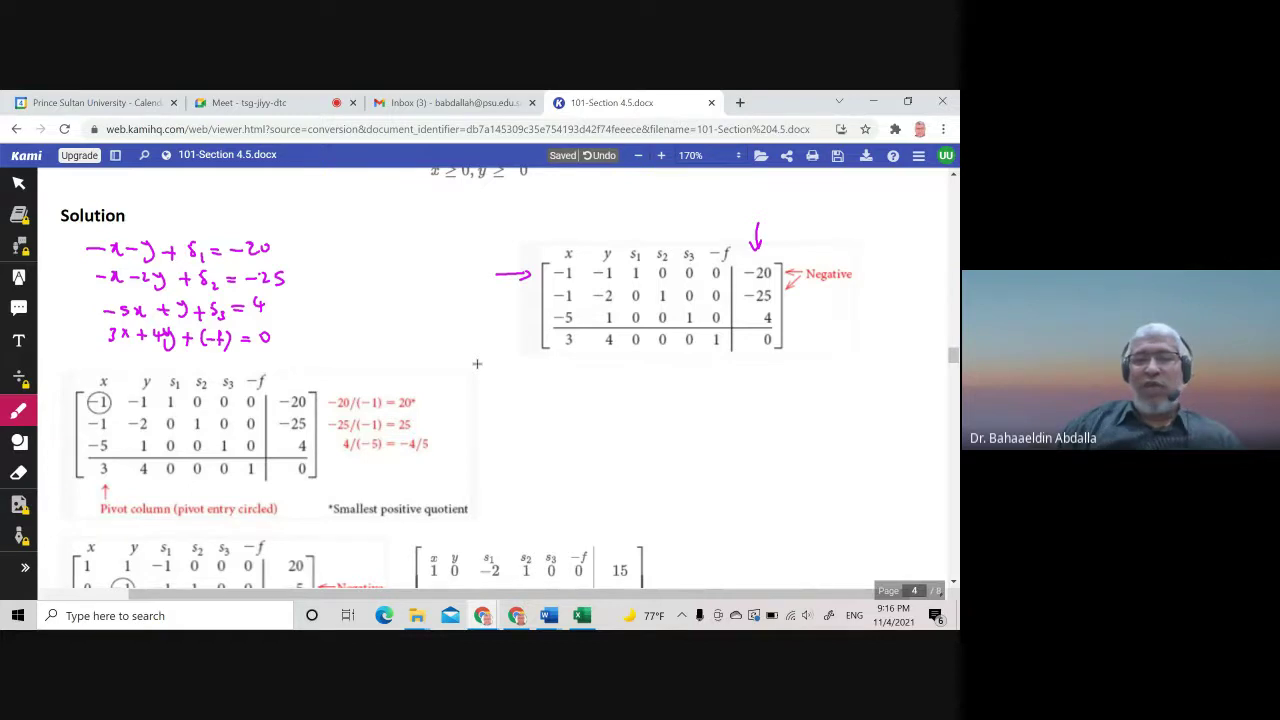
left_click_drag(554, 281, 622, 283)
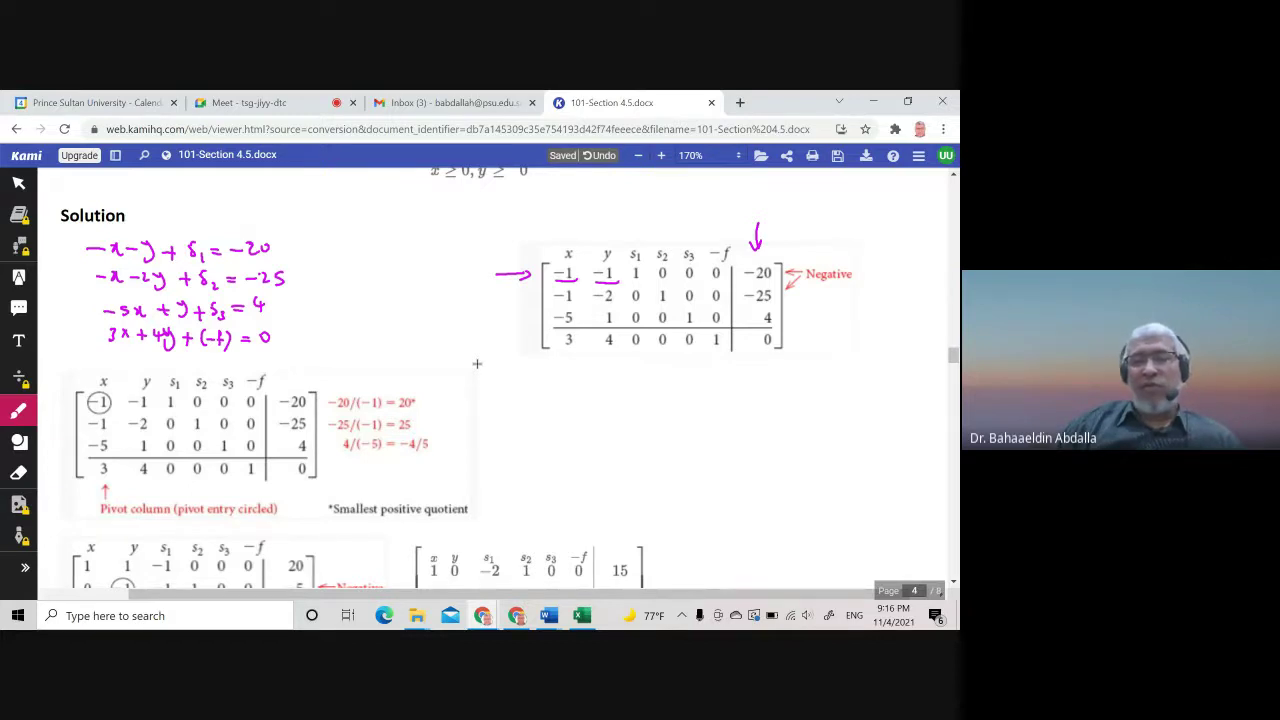
key("e")
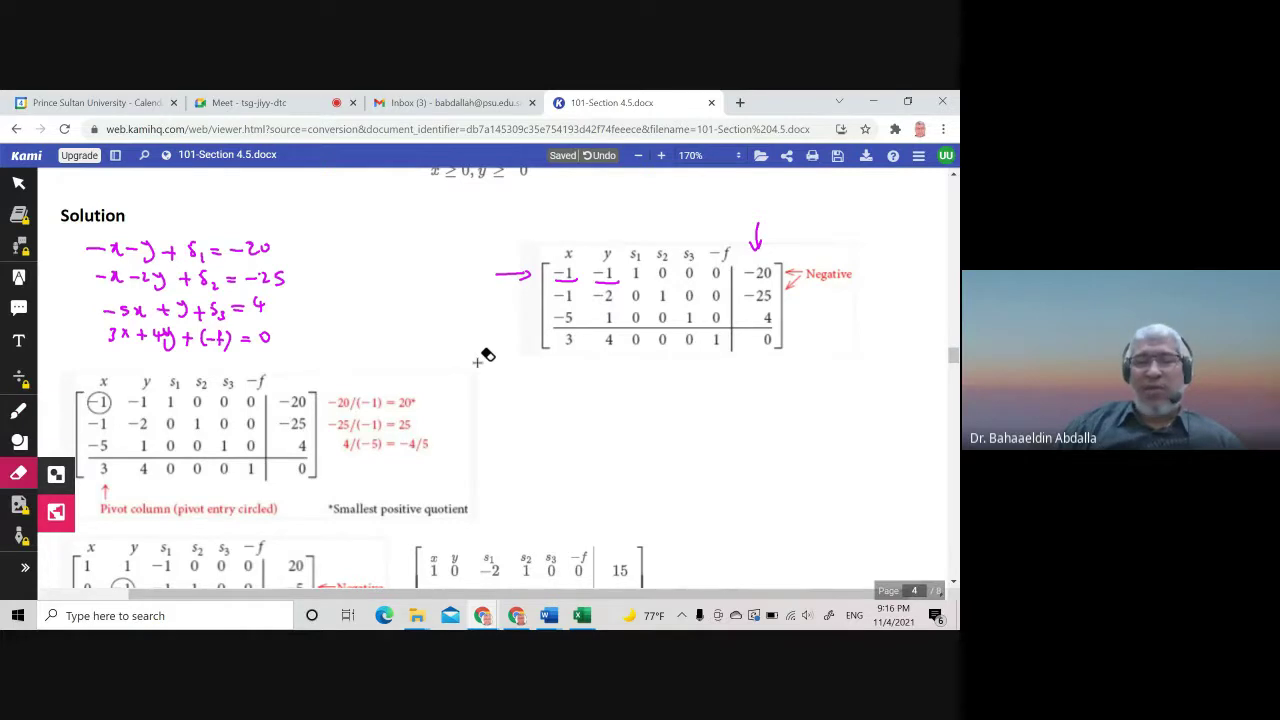
left_click_drag(594, 283, 620, 283)
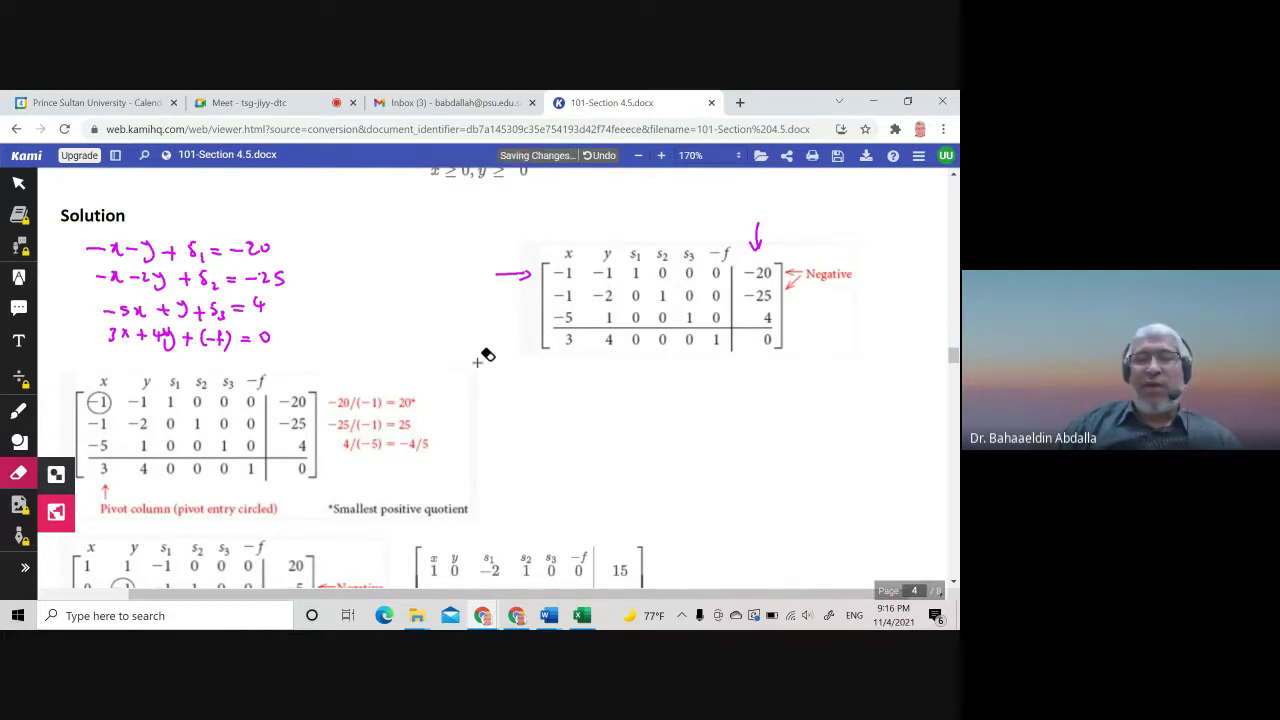
key("d")
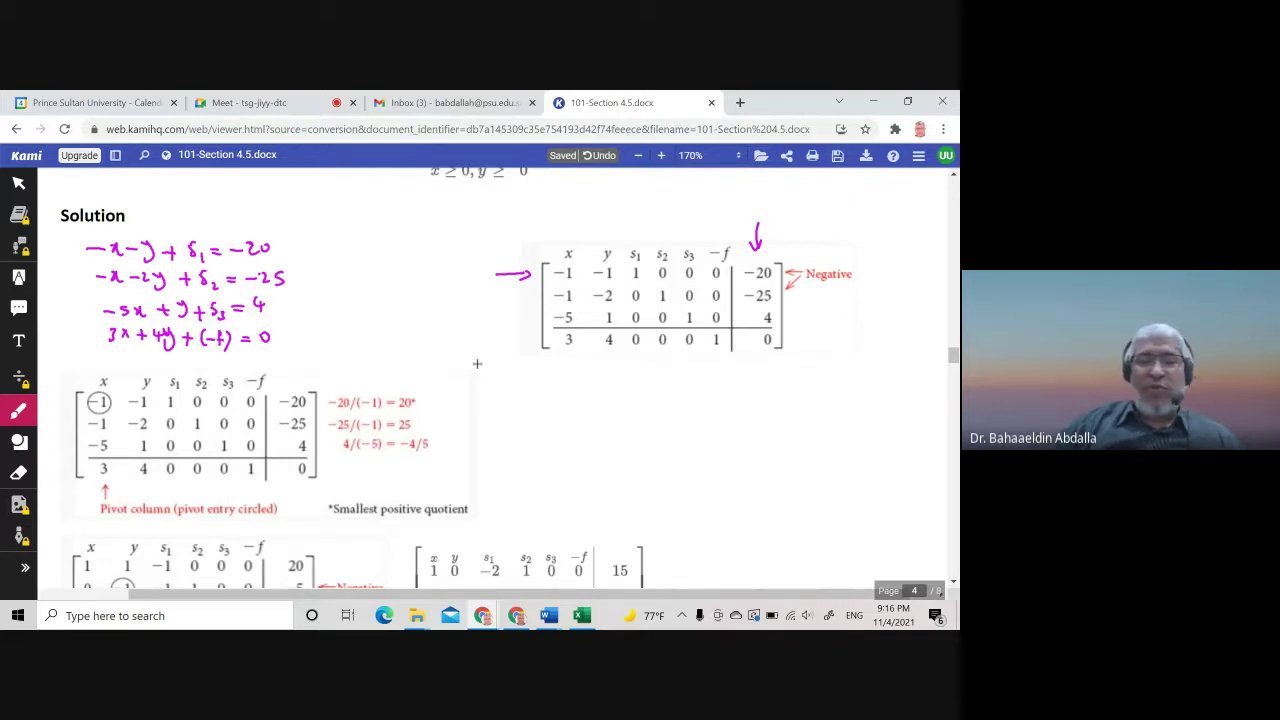
- Underline −4/5 and the 'Smallest positive quotient' note
left_click_drag(393, 456, 432, 453)
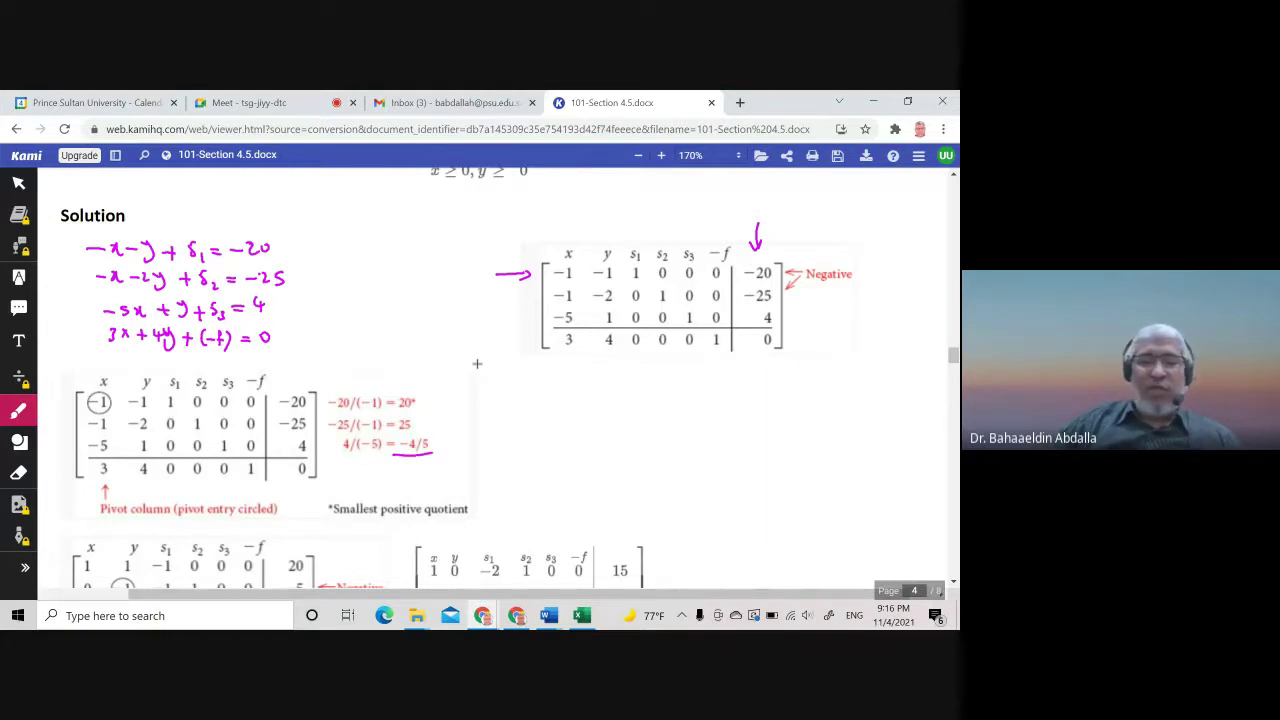
left_click_drag(332, 519, 468, 517)
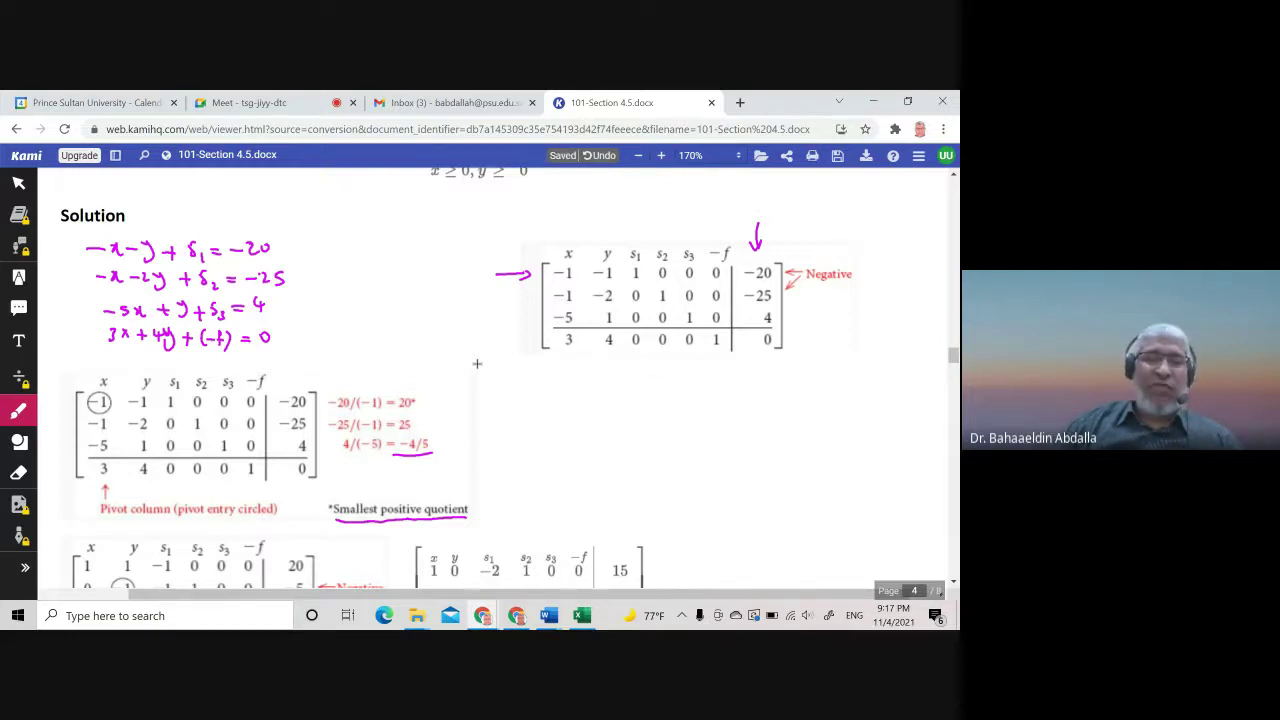
left_click_drag(124, 381, 118, 391)
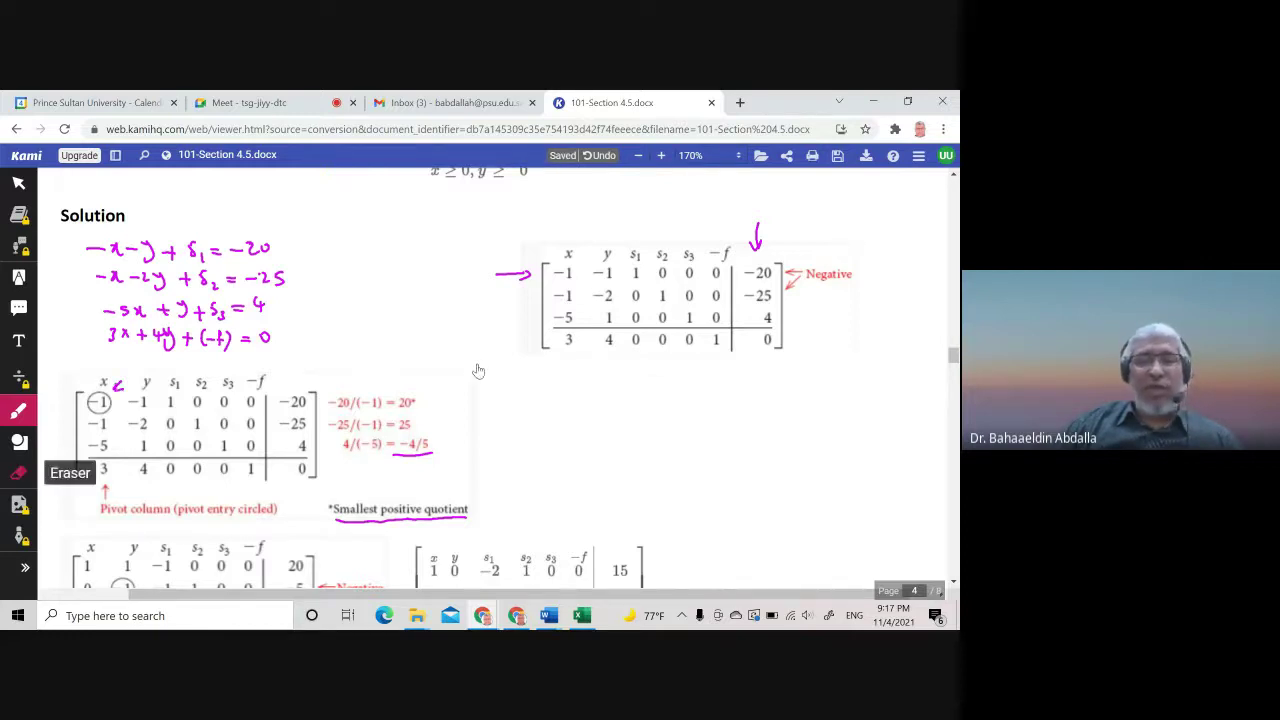
key("ctrl+z")
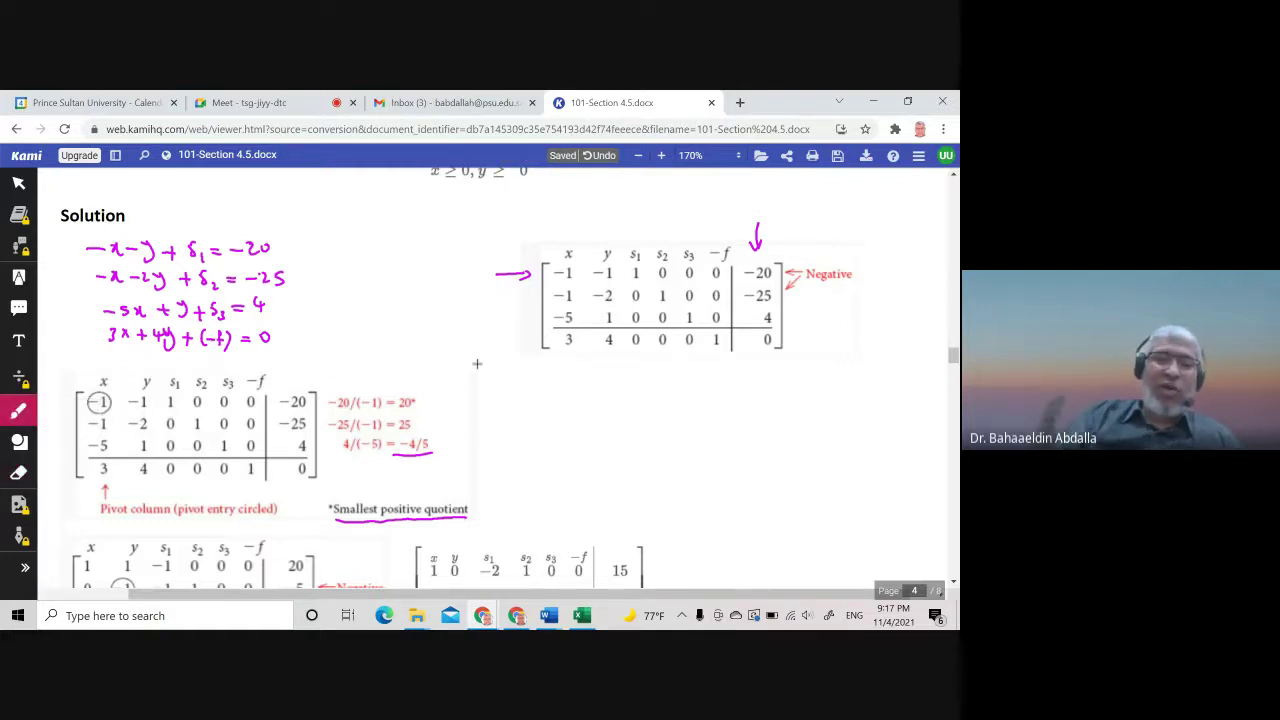
- Draw a down arrow above the 20 entry, then erase it
scroll(477, 363, "down", 3)
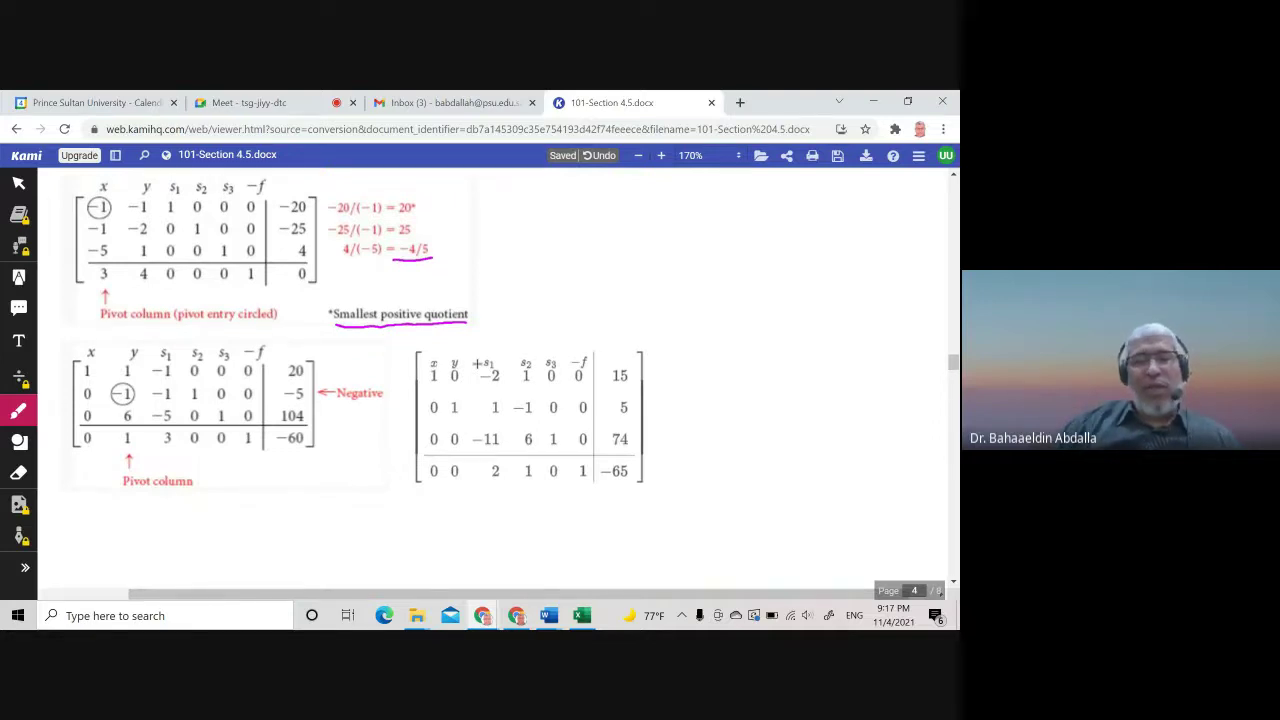
mouse_move(296, 328)
left_mouse_down()
mouse_move(297, 351)
mouse_move(302, 341)
left_mouse_up()
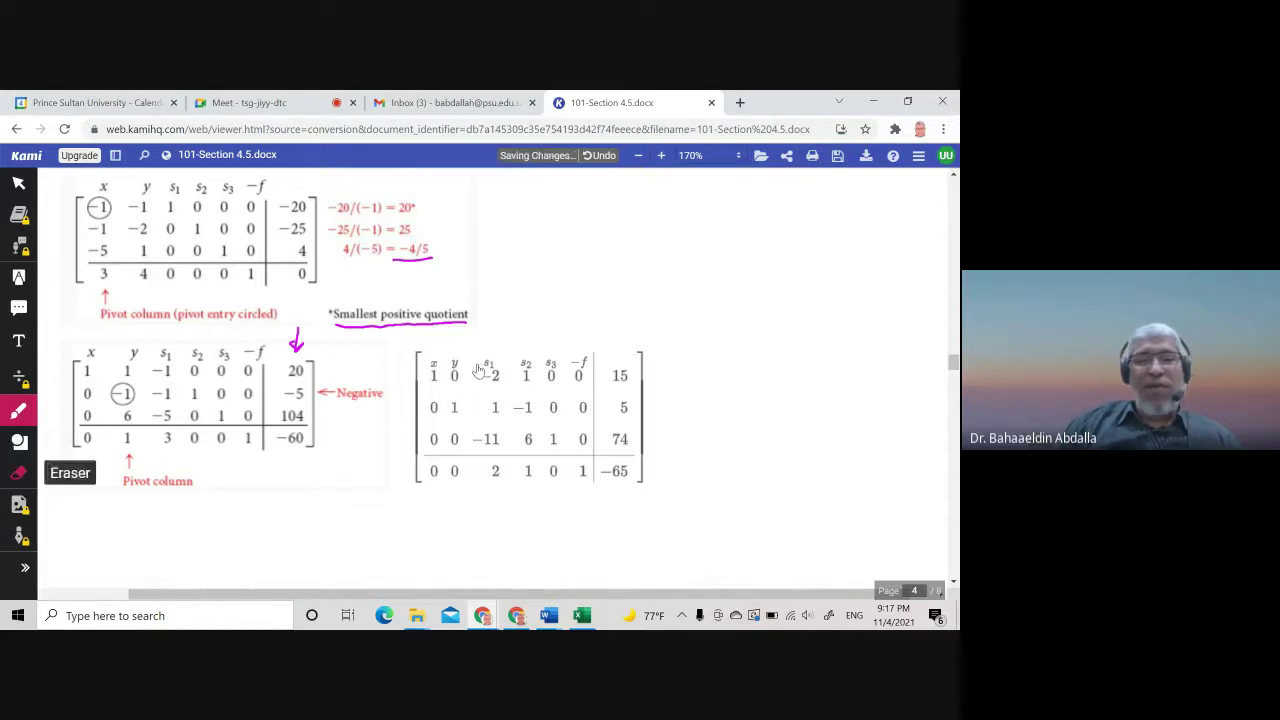
left_click(19, 473)
left_click(296, 340)
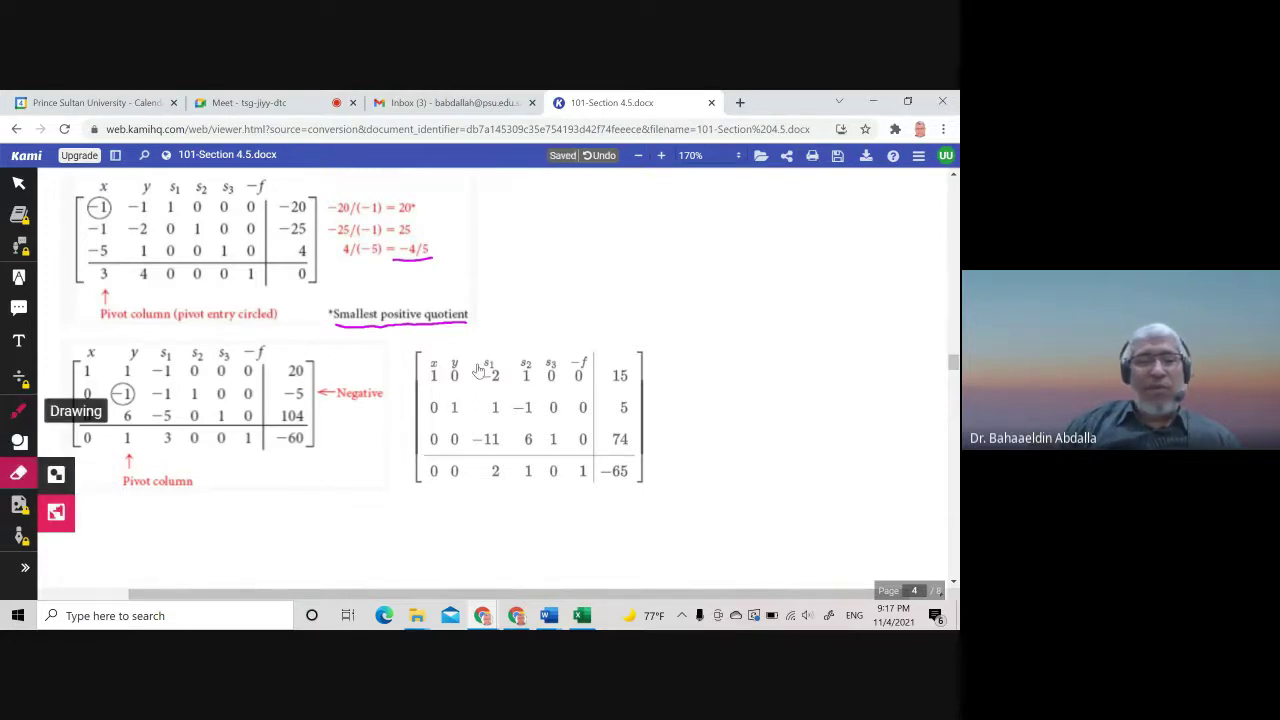
left_click(19, 410)
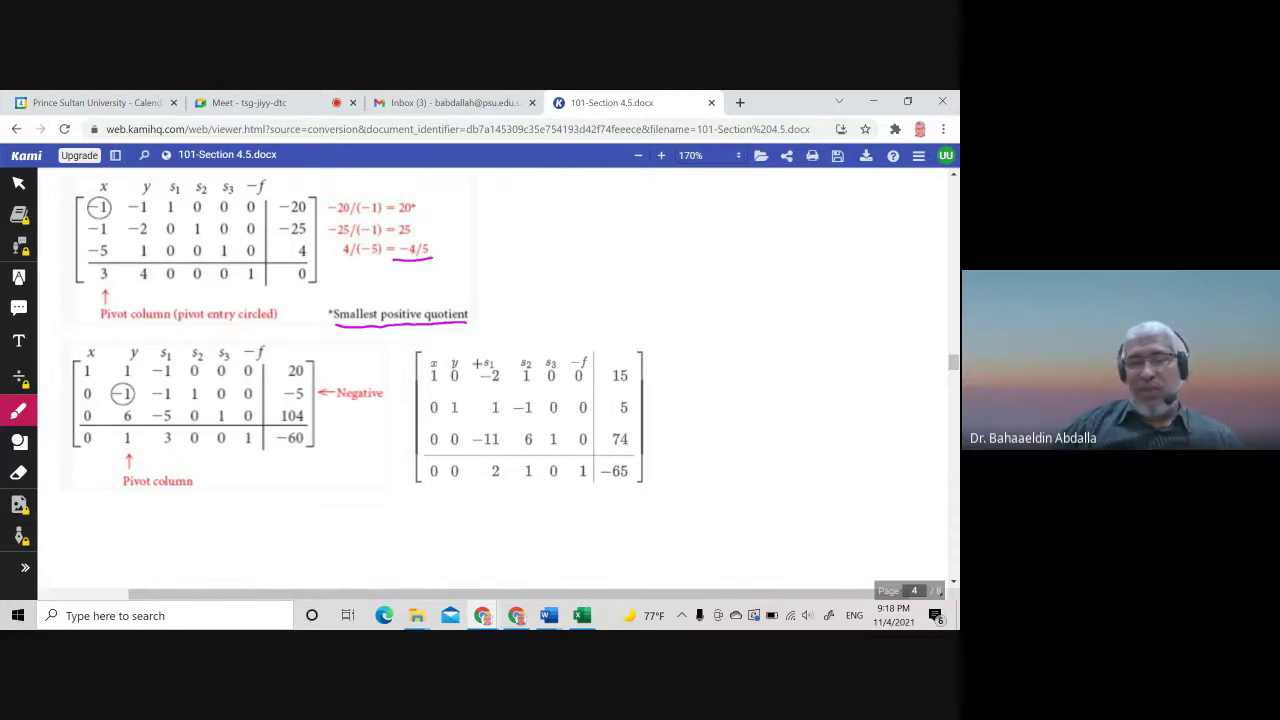
- Circle the 15, 5, 74 column, then erase that oval and the arrow under −60
mouse_move(626, 353)
left_mouse_down()
mouse_move(604, 378)
mouse_move(602, 448)
mouse_move(630, 452)
mouse_move(640, 392)
left_mouse_up()
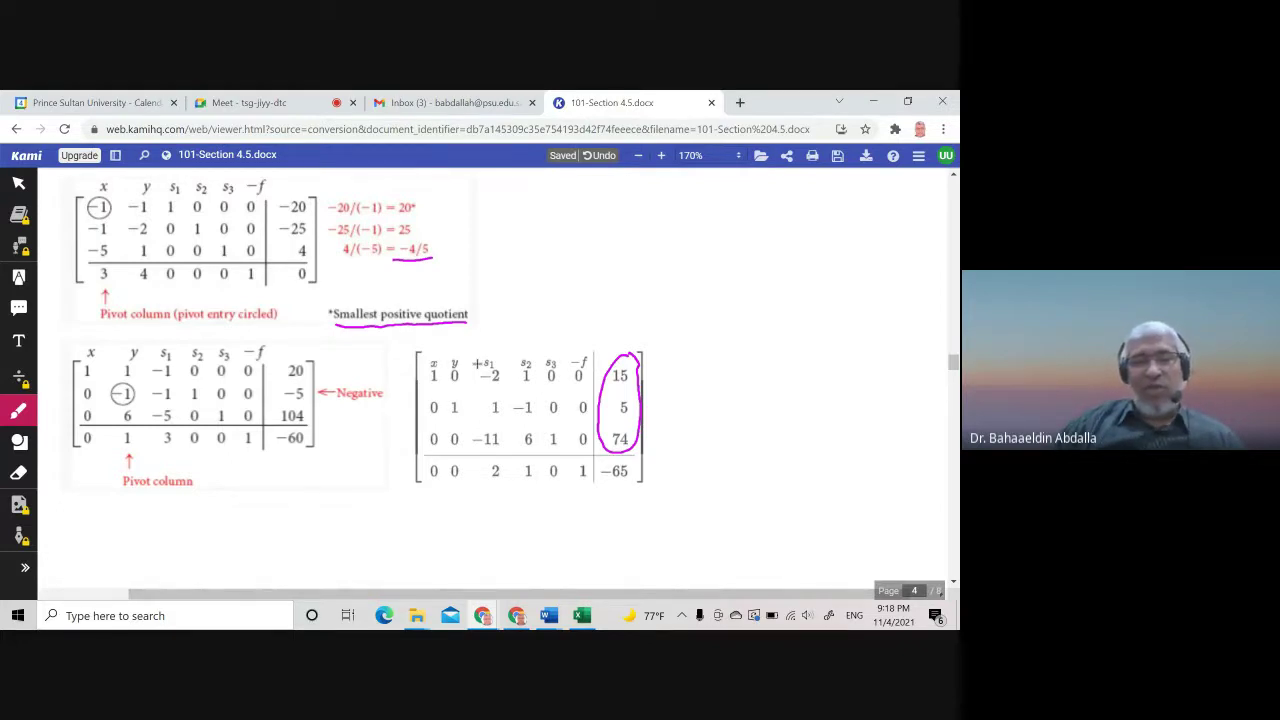
left_click_drag(293, 475, 293, 457)
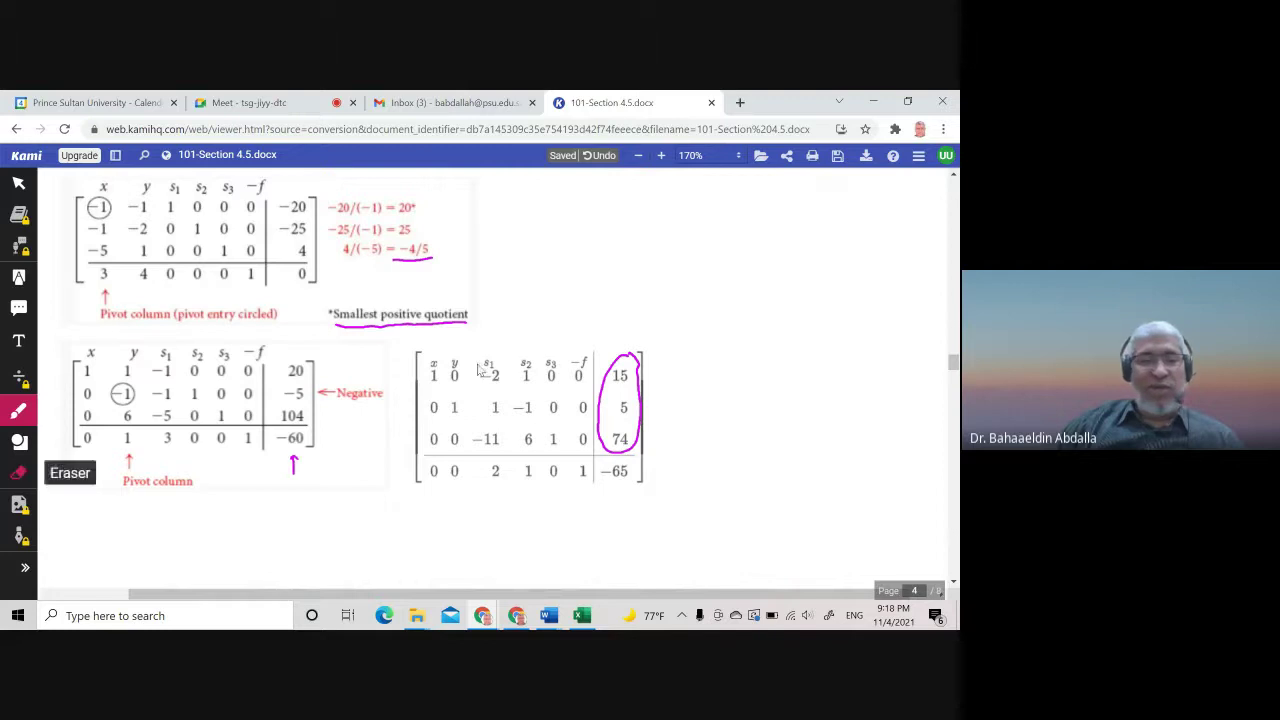
left_click(18, 473)
left_click(293, 464)
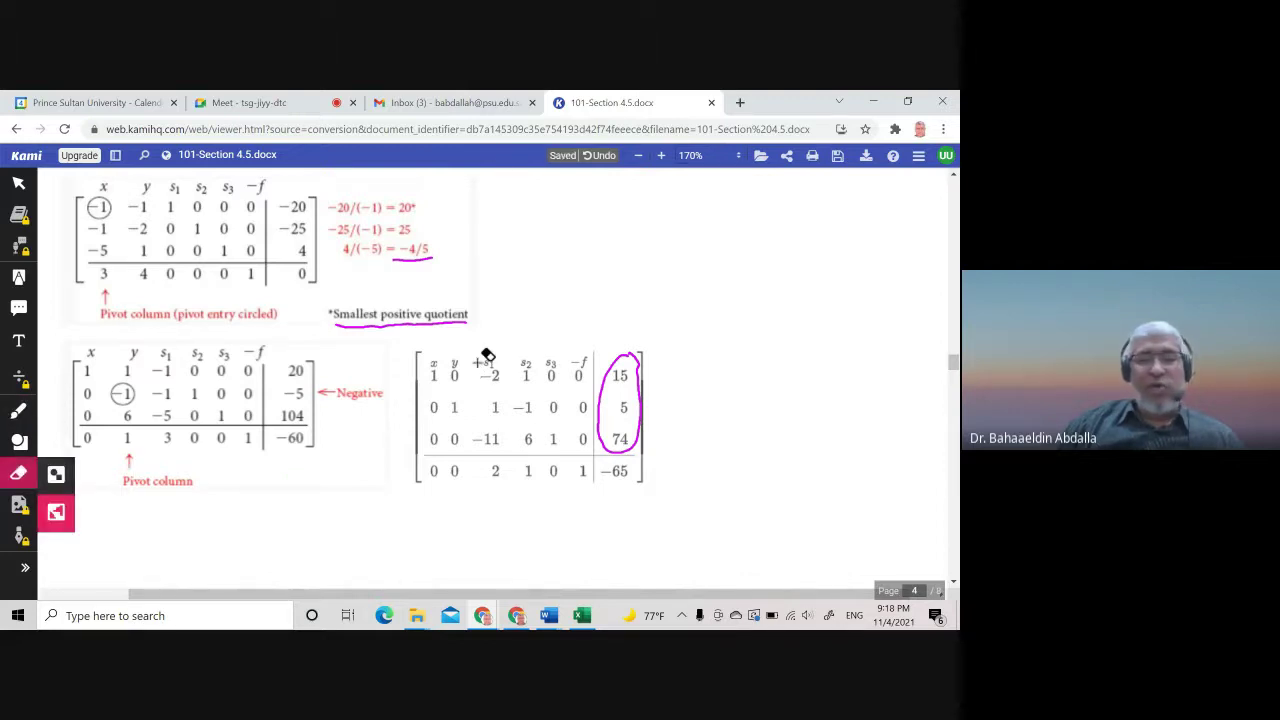
left_click(598, 400)
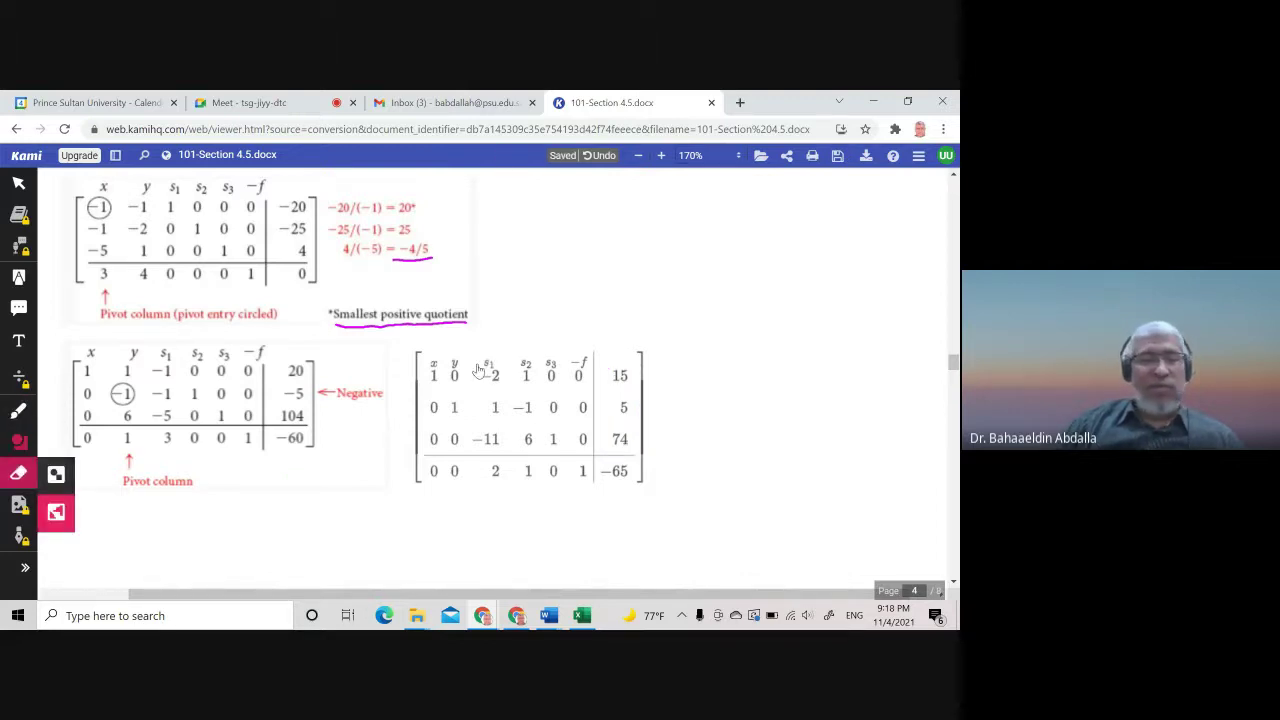
left_click(18, 410)
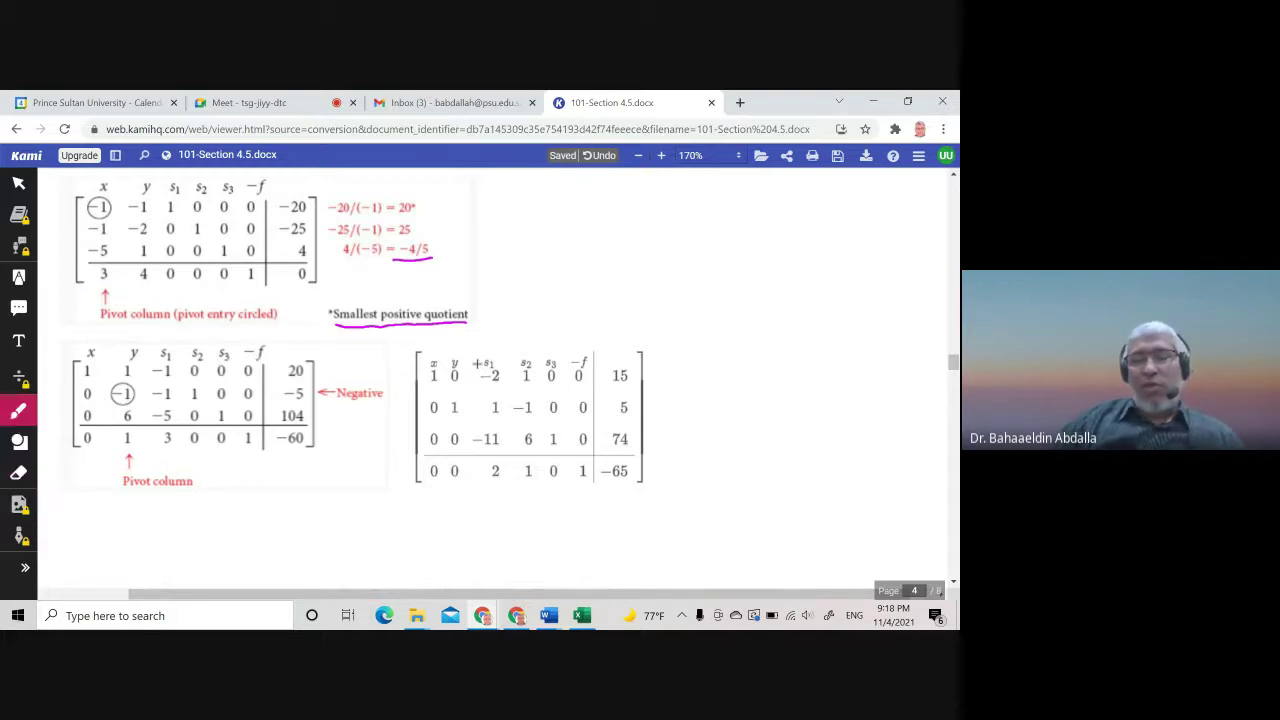
- Underline the final tableau's bottom row, undo it, and scroll through the tableaux
left_click_drag(432, 488, 590, 485)
scroll(477, 366, "down", 1)
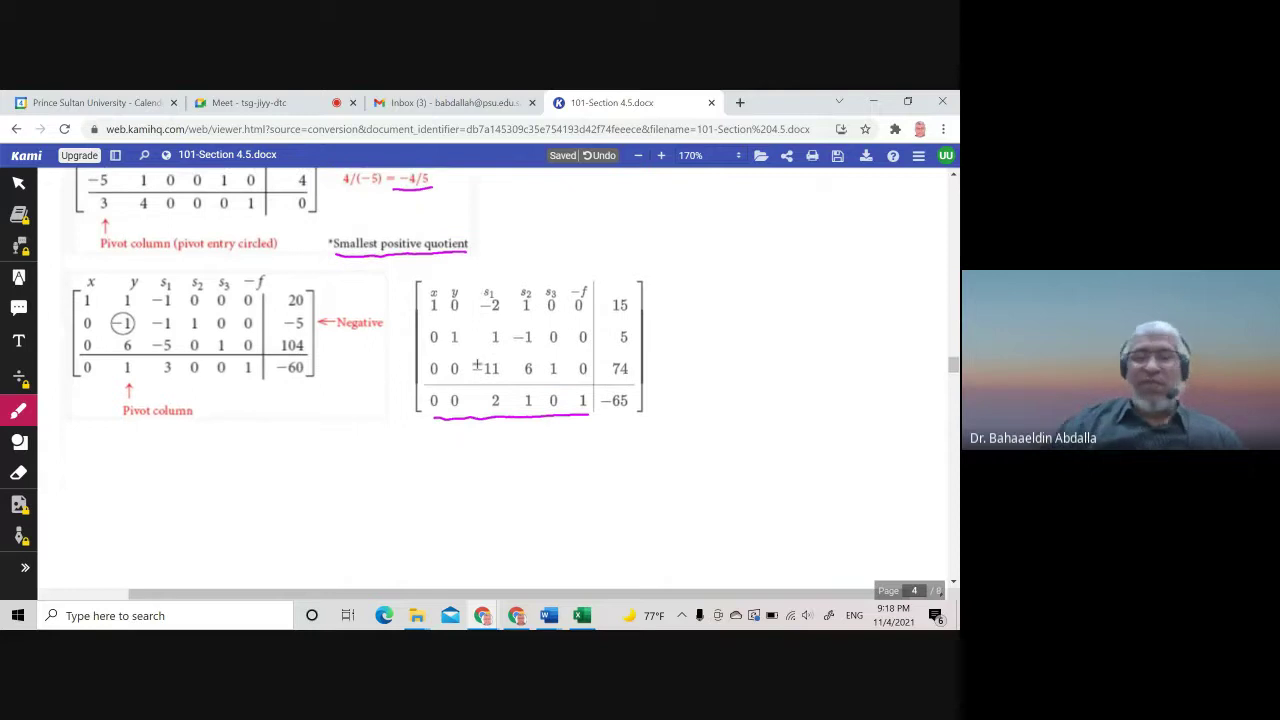
key("e")
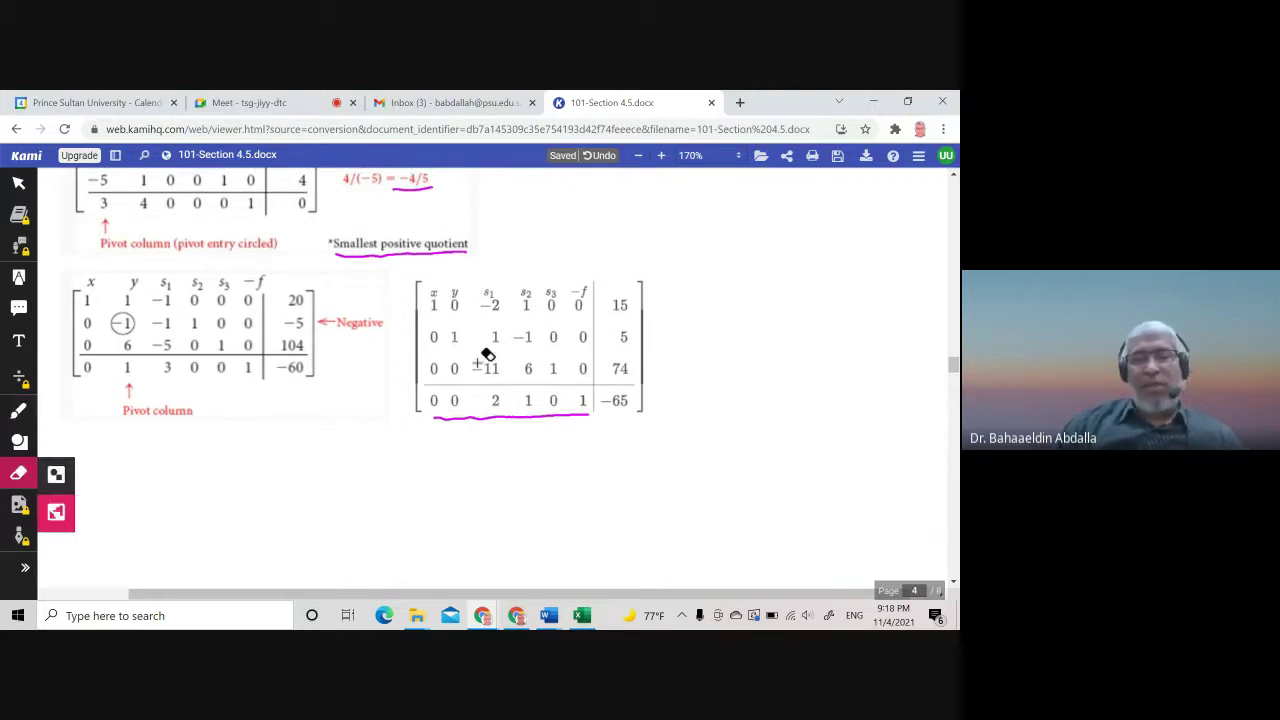
key("ctrl+z")
left_click(18, 410)
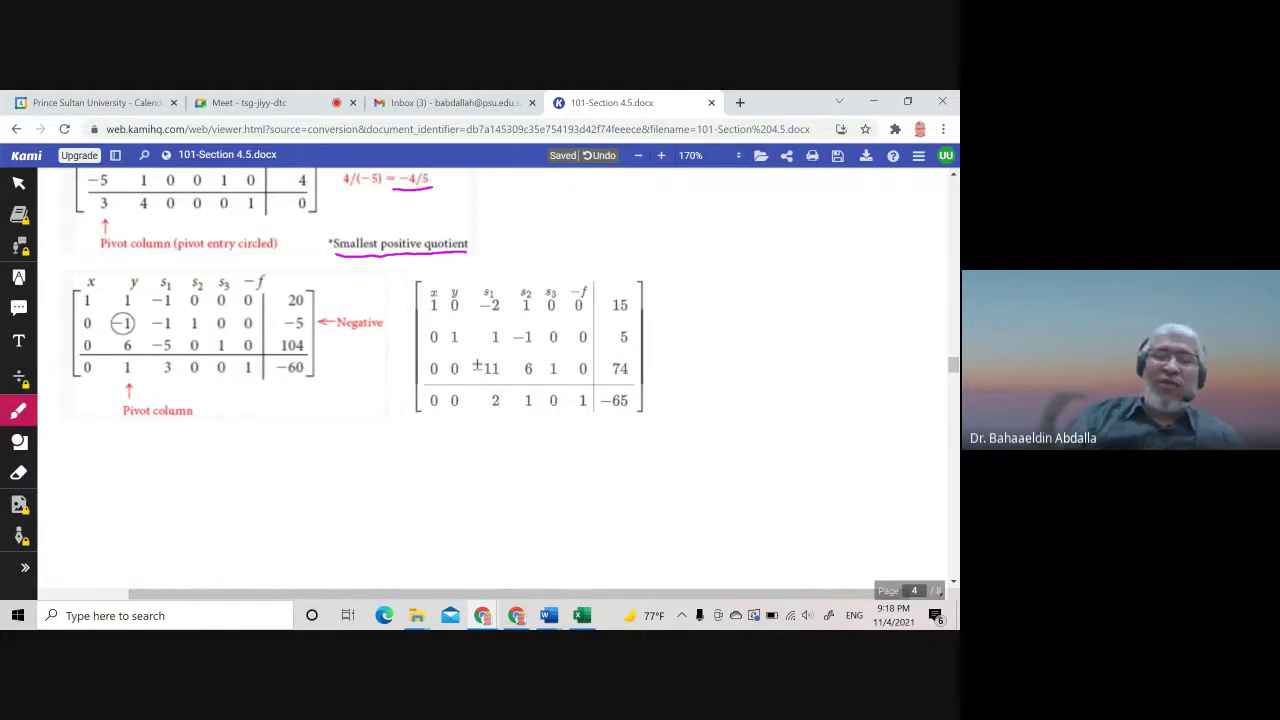
scroll(477, 366, "up", 8)
scroll(477, 366, "up", 1)
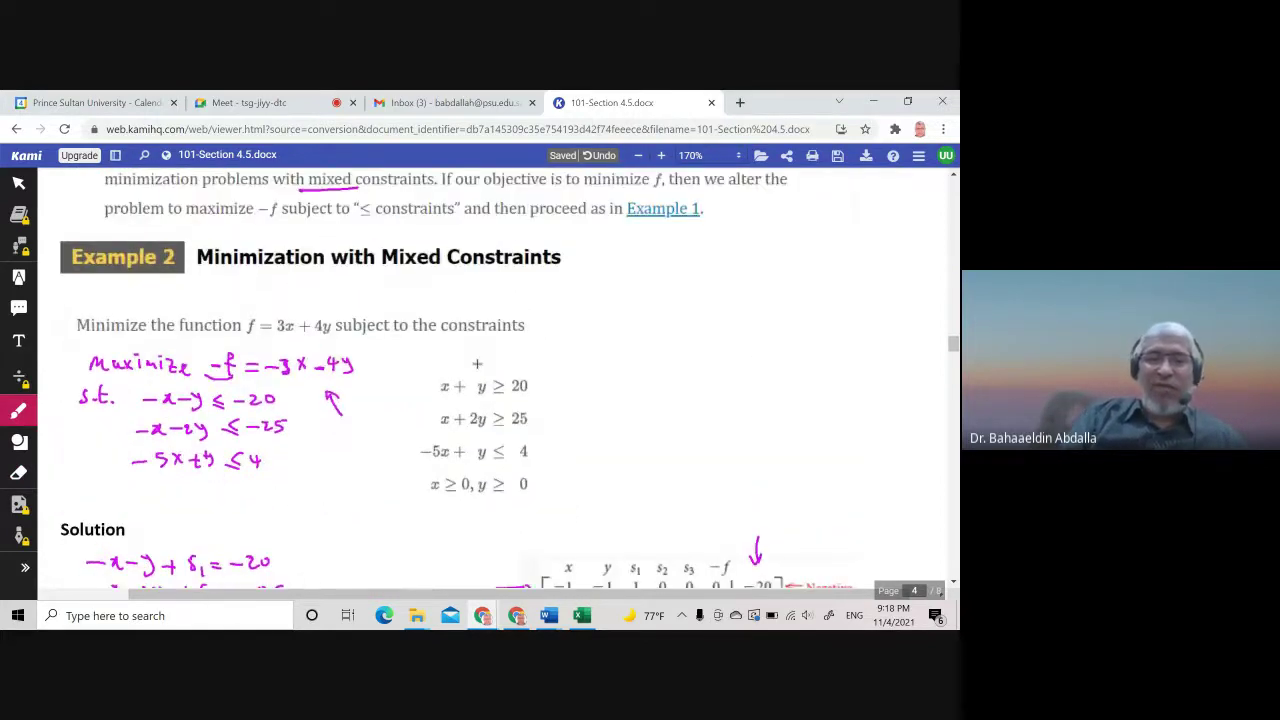
scroll(478, 364, "down", 2)
scroll(480, 361, "down", 1)
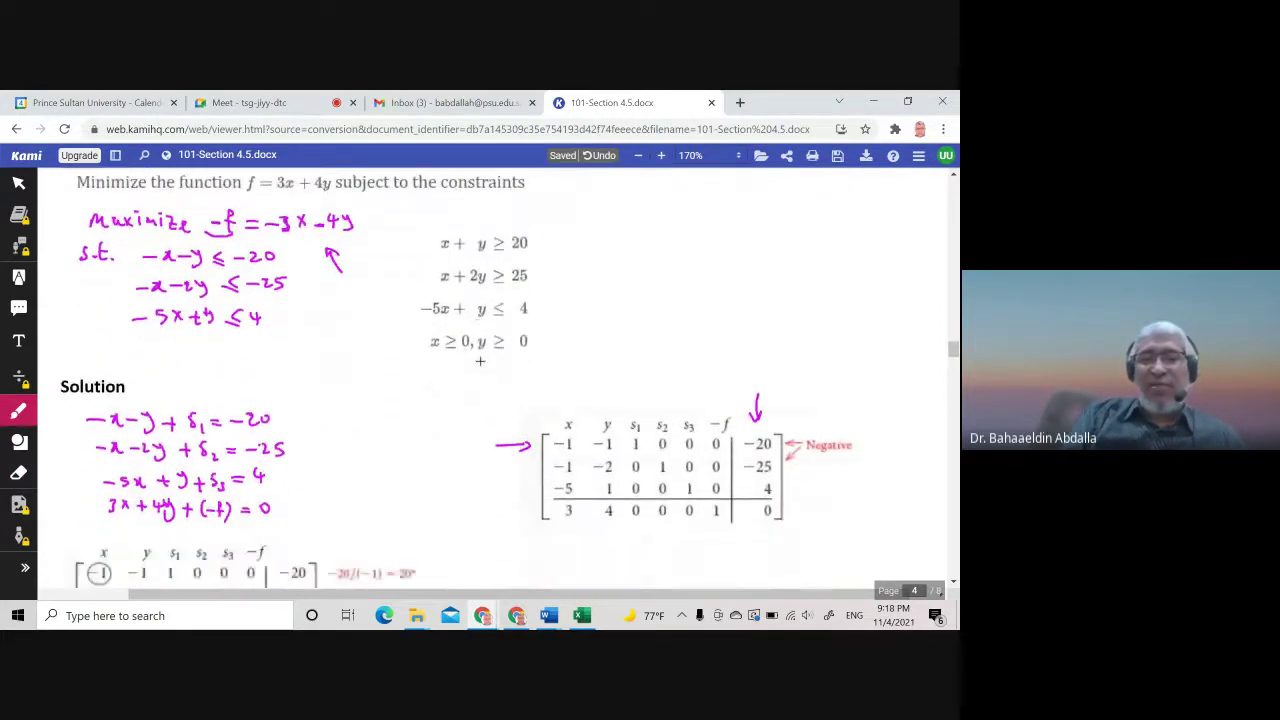
scroll(480, 361, "down", 1)
scroll(480, 361, "down", 6)
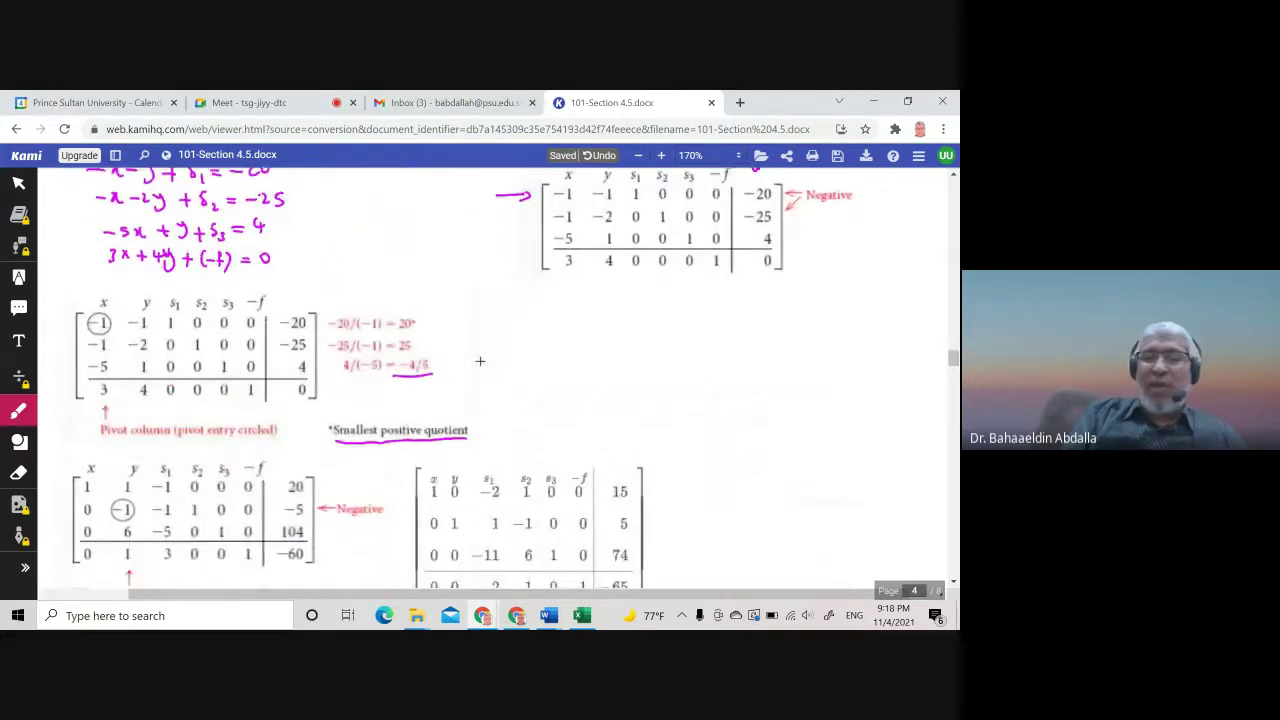
scroll(480, 361, "up", 3)
scroll(480, 361, "up", 5)
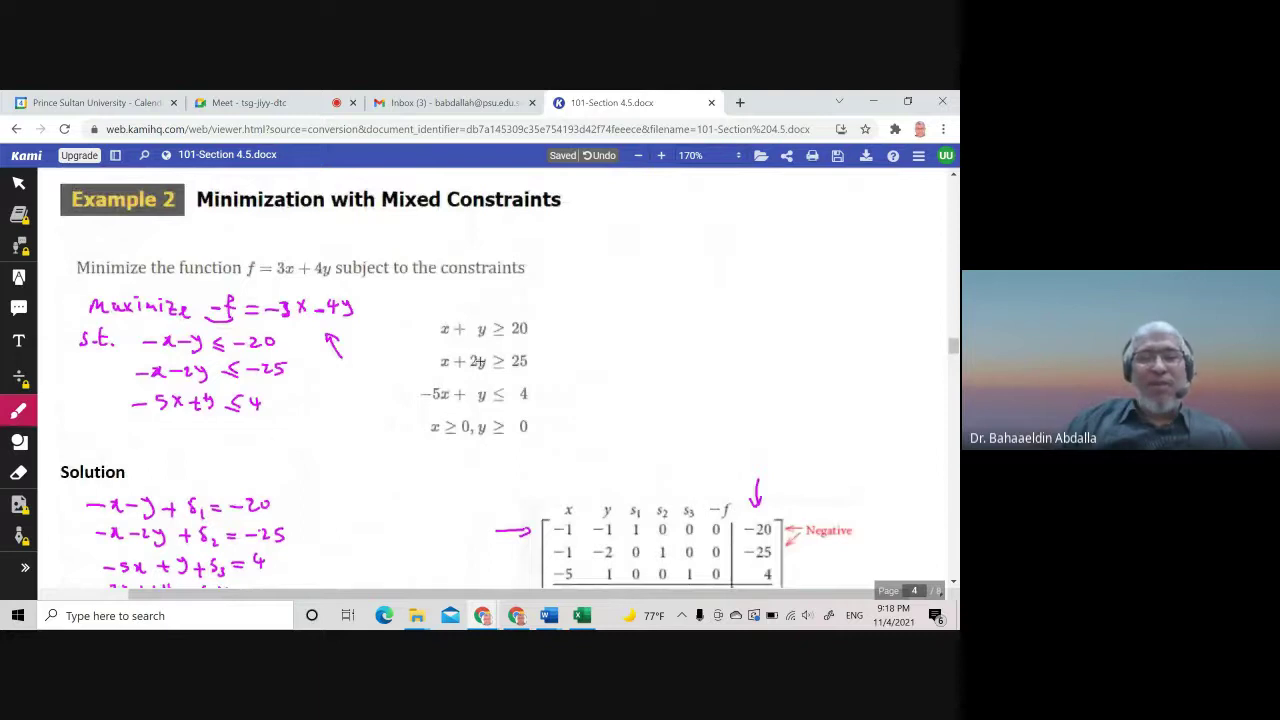
scroll(480, 361, "down", 10)
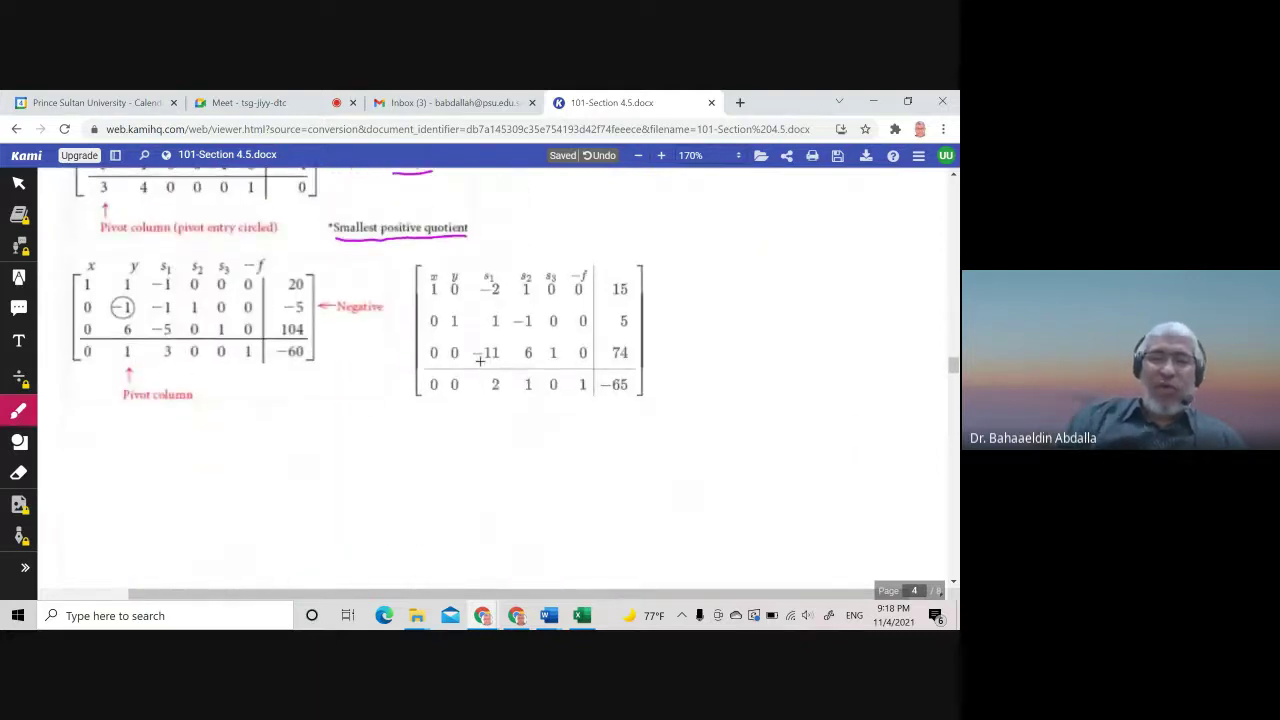
- Handwrite 'min. value of f is 65 at x = 15, y = 5', circling both pivot 1s
mouse_move(146, 440)
left_mouse_down()
mouse_move(290, 436)
mouse_move(310, 448)
mouse_move(408, 431)
mouse_move(406, 443)
left_mouse_up()
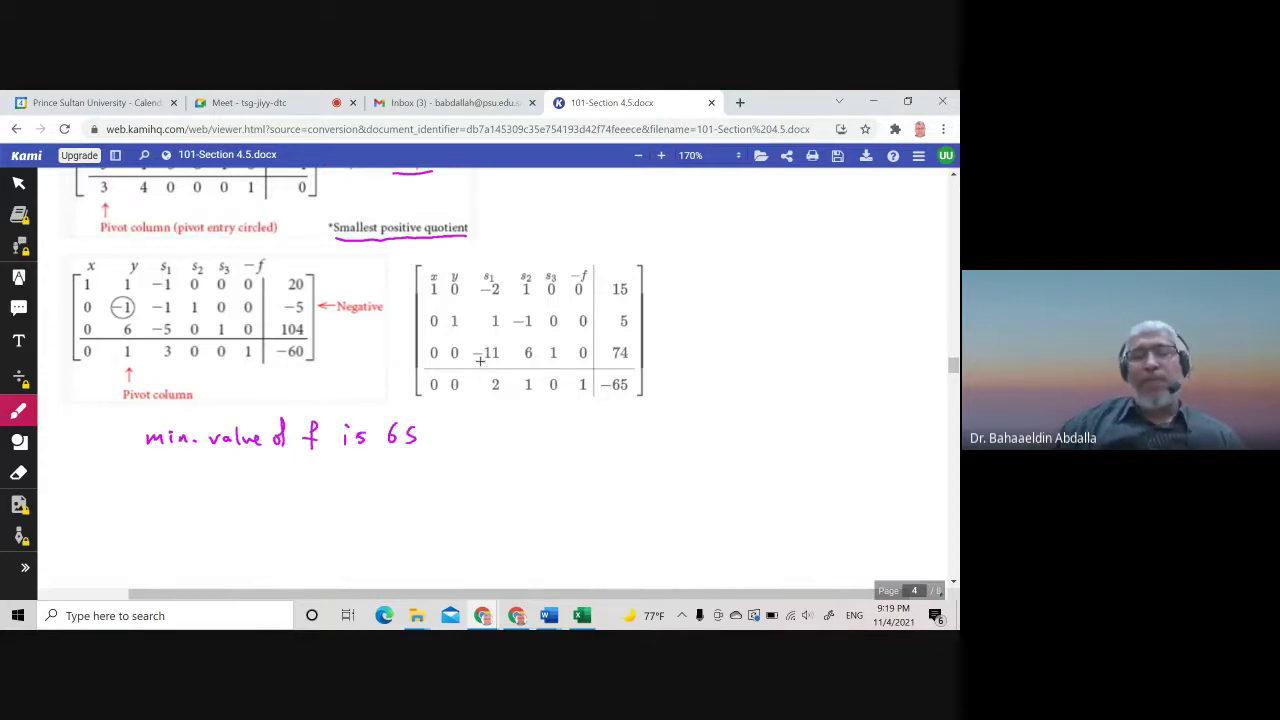
mouse_move(162, 466)
left_mouse_down()
mouse_move(154, 474)
mouse_move(170, 460)
mouse_move(174, 478)
mouse_move(234, 472)
left_mouse_up()
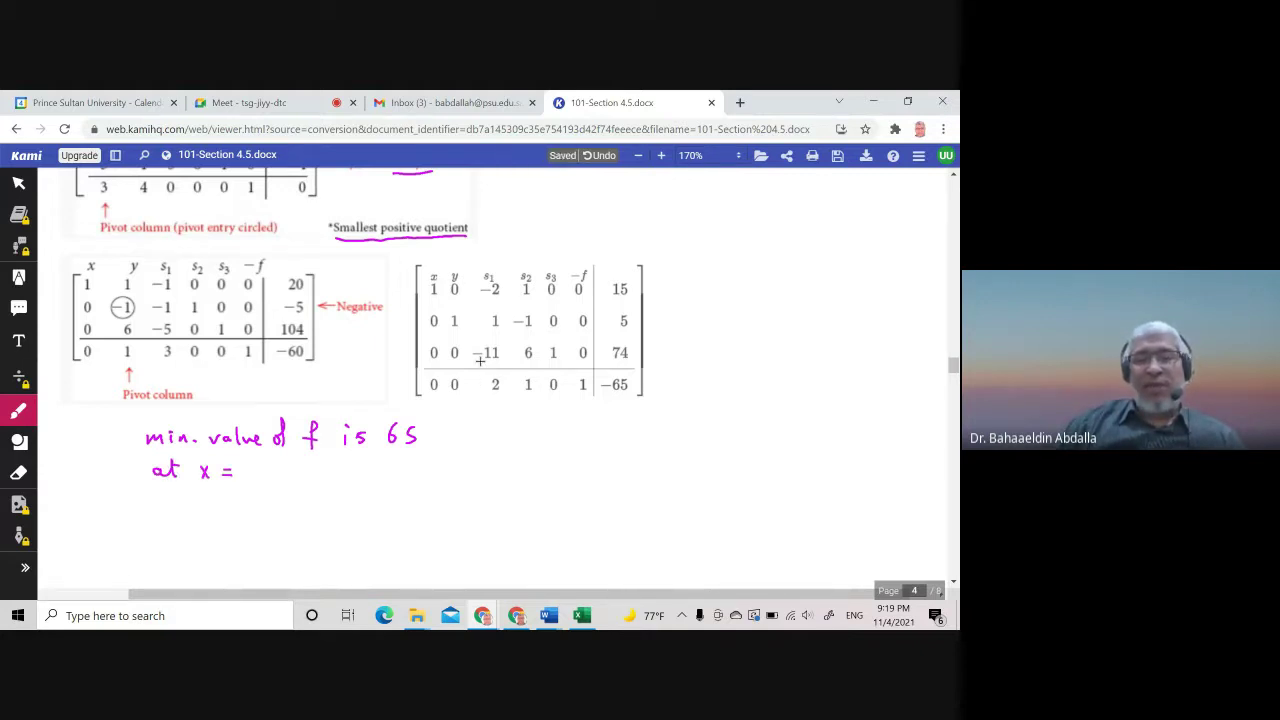
mouse_move(440, 278)
left_mouse_down()
mouse_move(426, 296)
mouse_move(442, 284)
left_mouse_up()
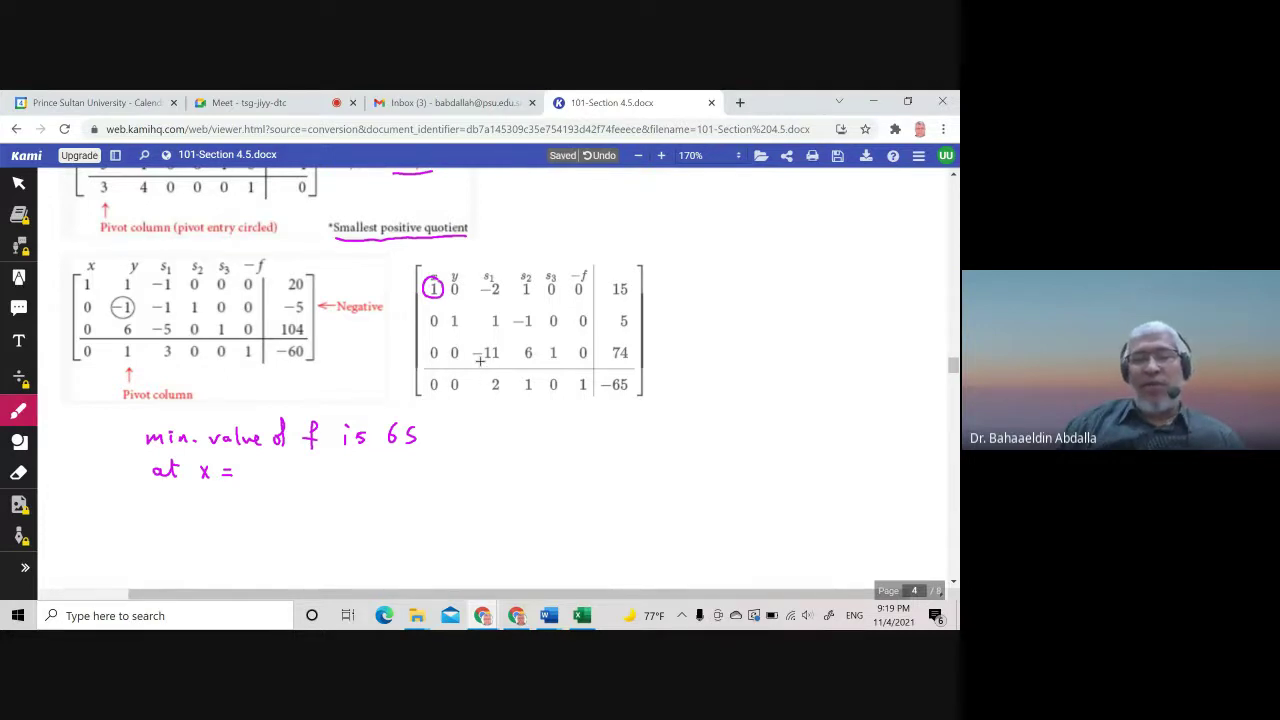
mouse_move(250, 460)
left_mouse_down()
mouse_move(251, 479)
mouse_move(302, 486)
mouse_move(335, 469)
left_mouse_up()
left_click_drag(321, 476, 335, 476)
left_click_drag(455, 313, 454, 334)
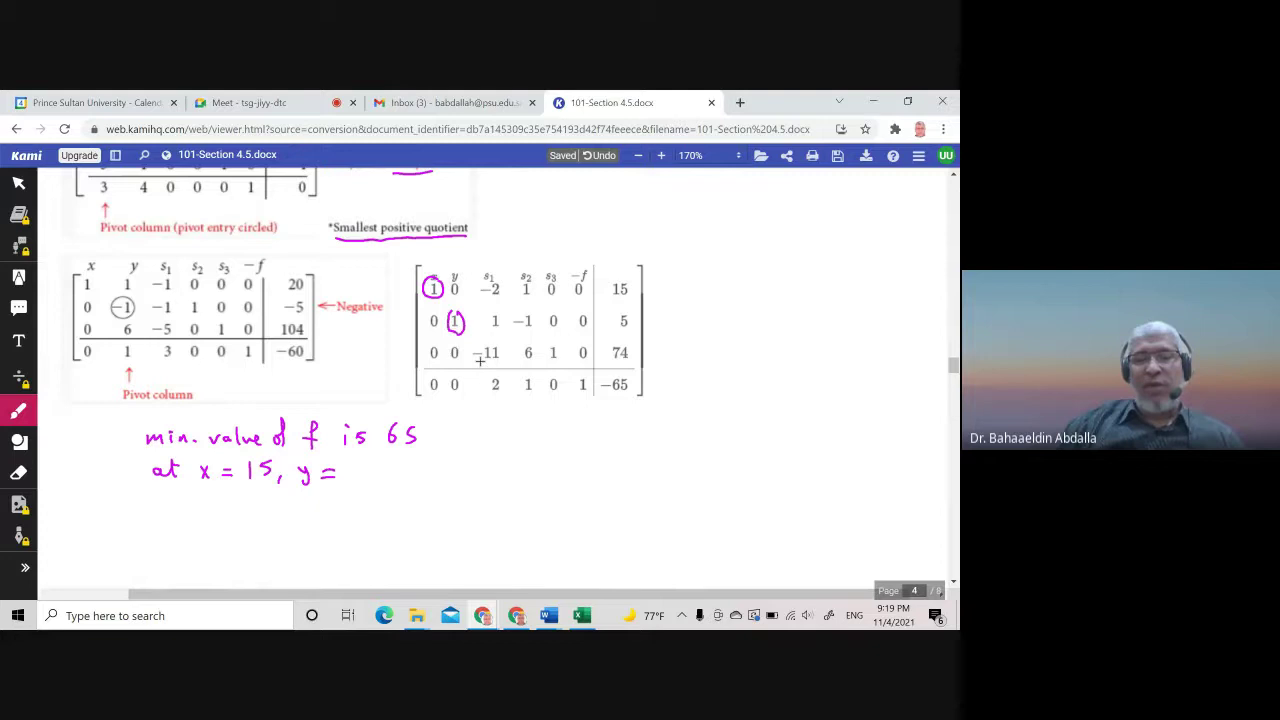
left_click_drag(356, 462, 345, 479)
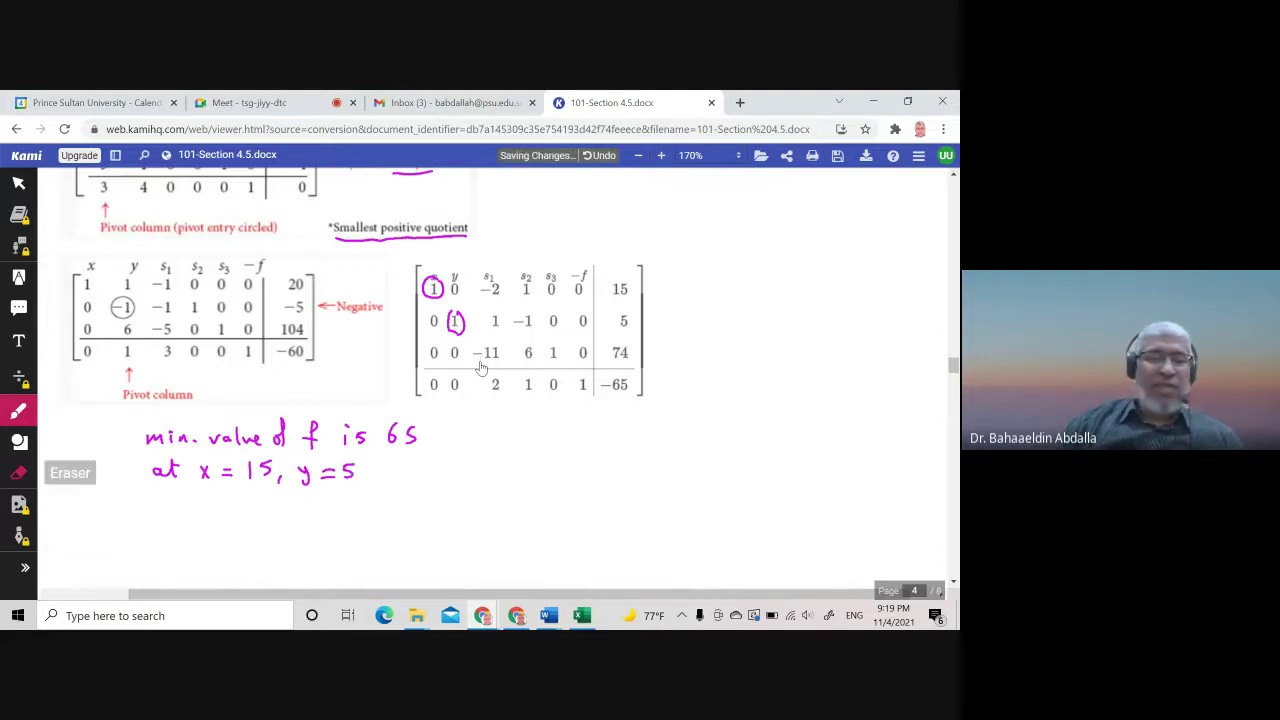
- Erase the temporary circles around the two pivot 1 entries
key("e")
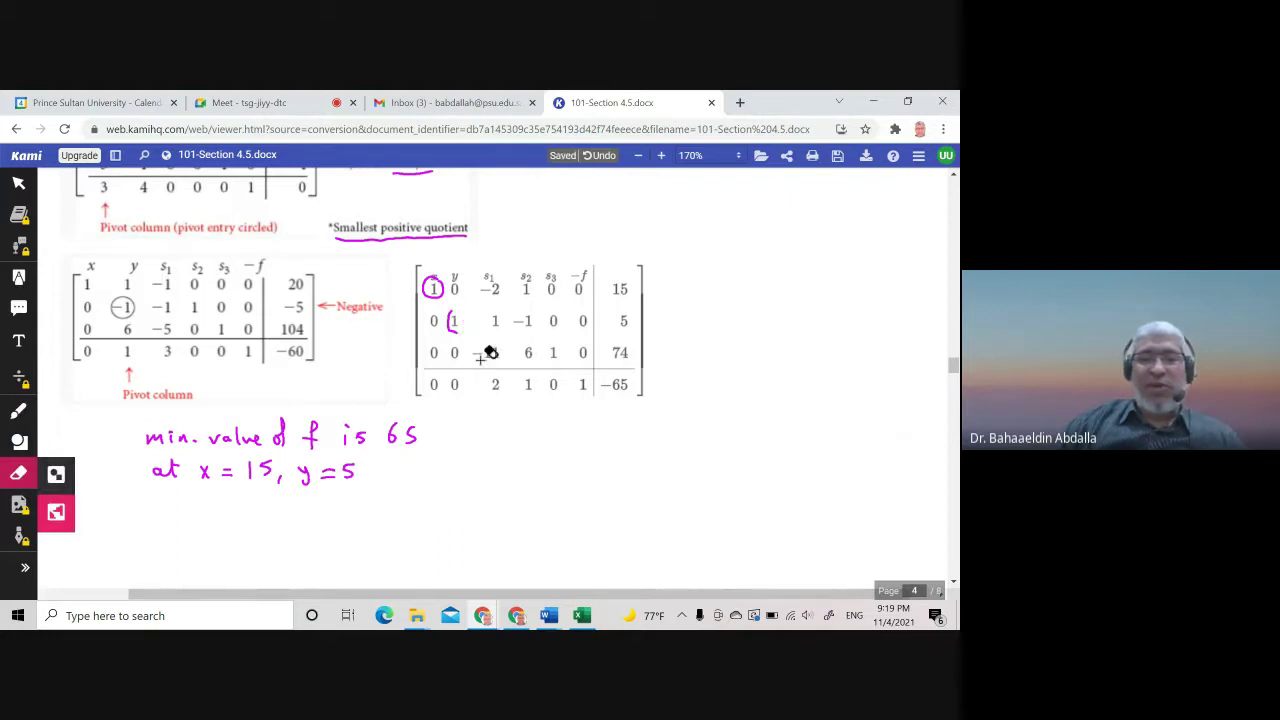
left_click(433, 288)
left_click(455, 321)
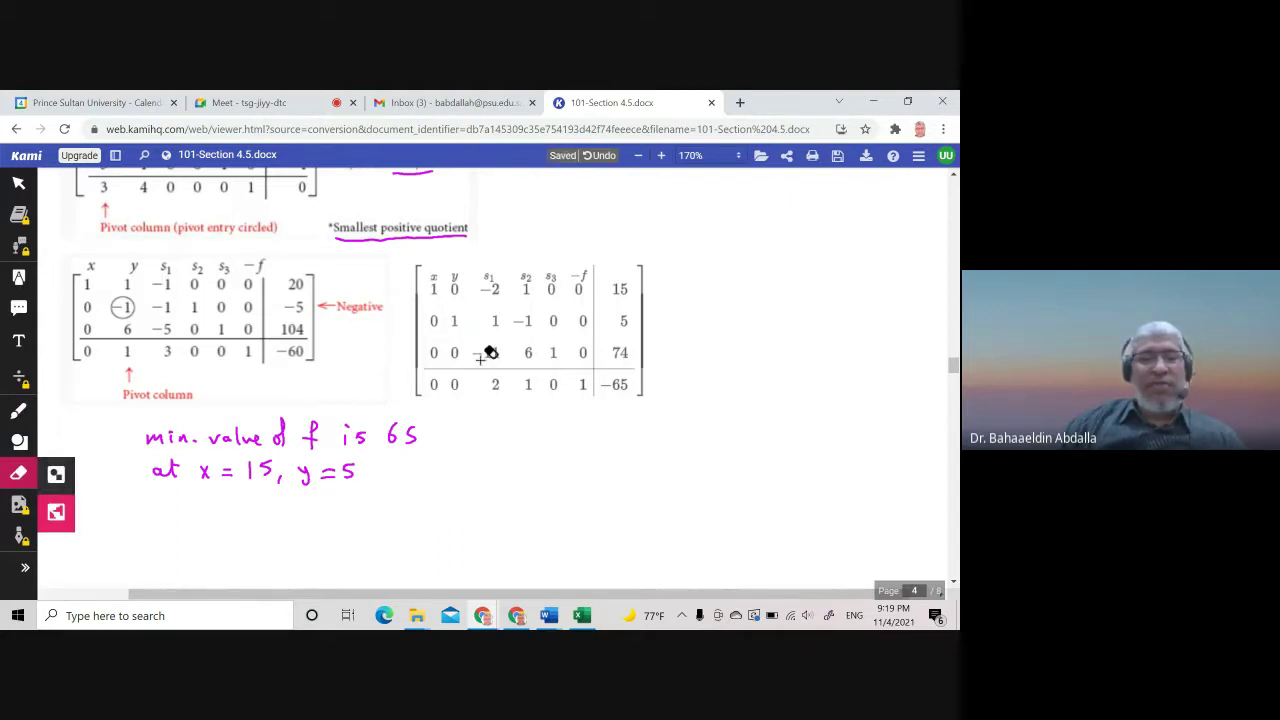
- Pen 15 above 3x and 5 above 4y in Example 2's objective, then scroll to problem 7
key("d")
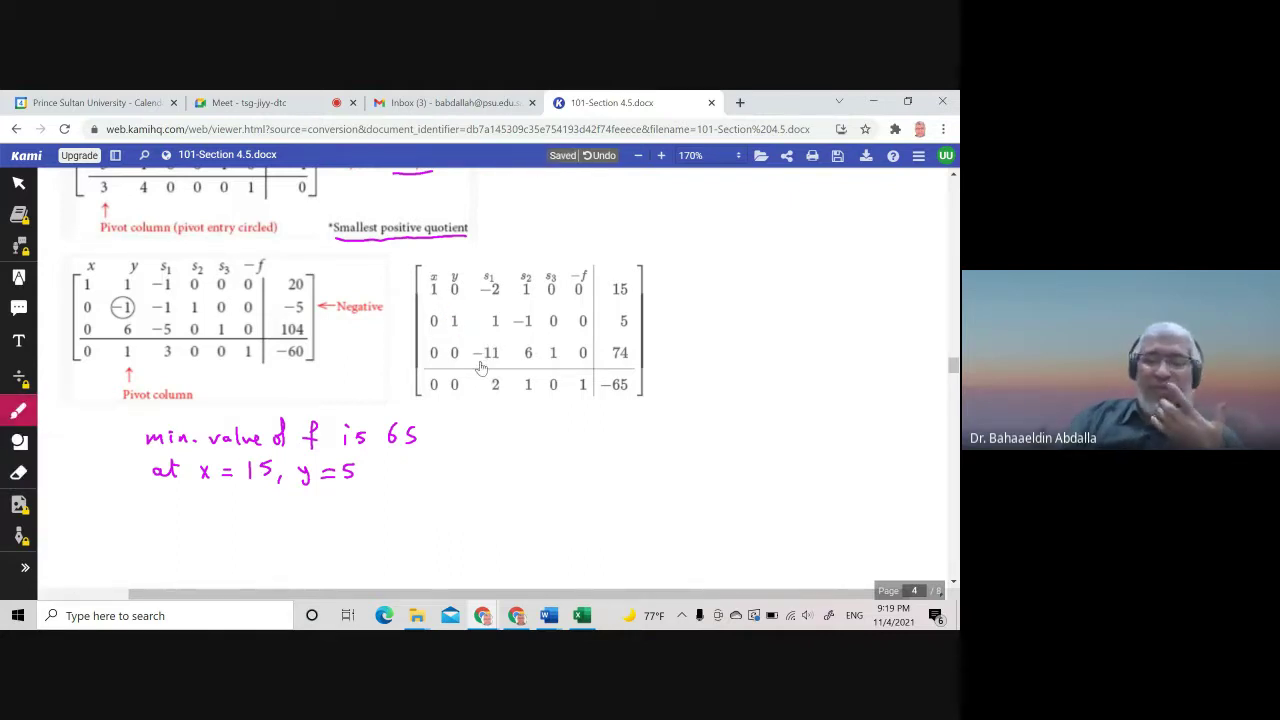
scroll(480, 368, "up", 15)
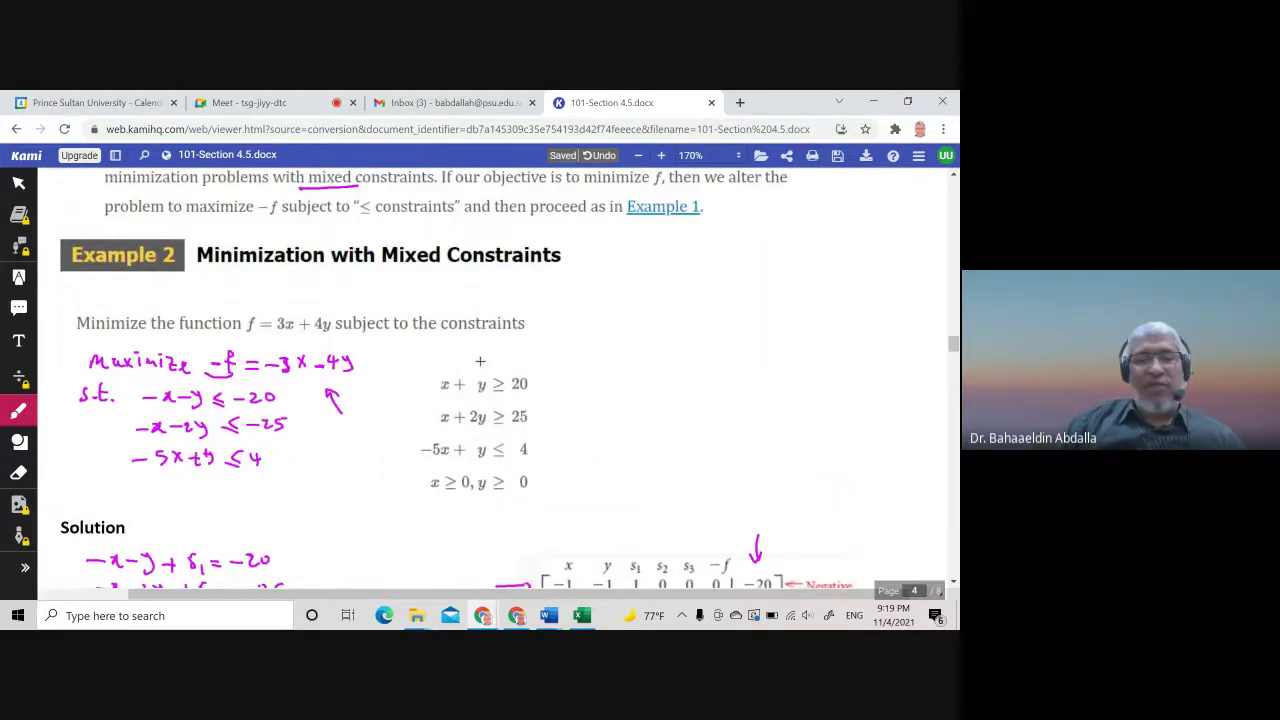
left_click_drag(286, 296, 293, 304)
left_click_drag(331, 300, 330, 306)
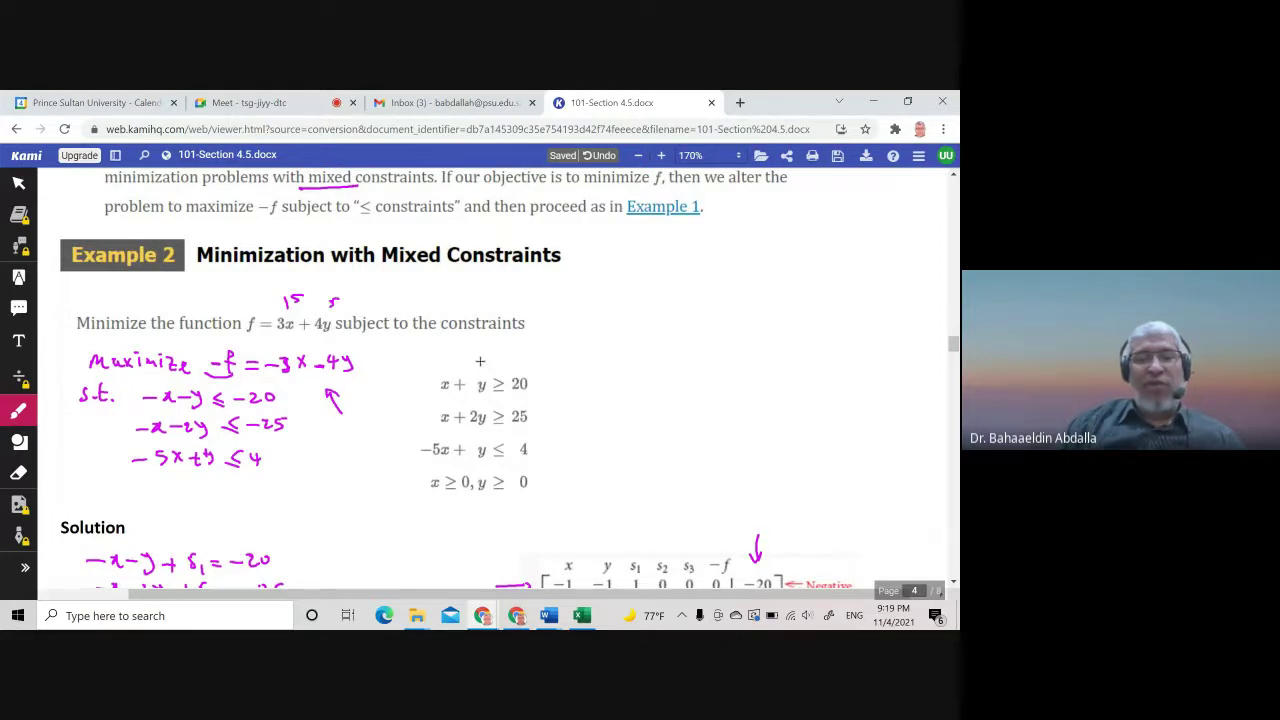
scroll(480, 361, "down", 1)
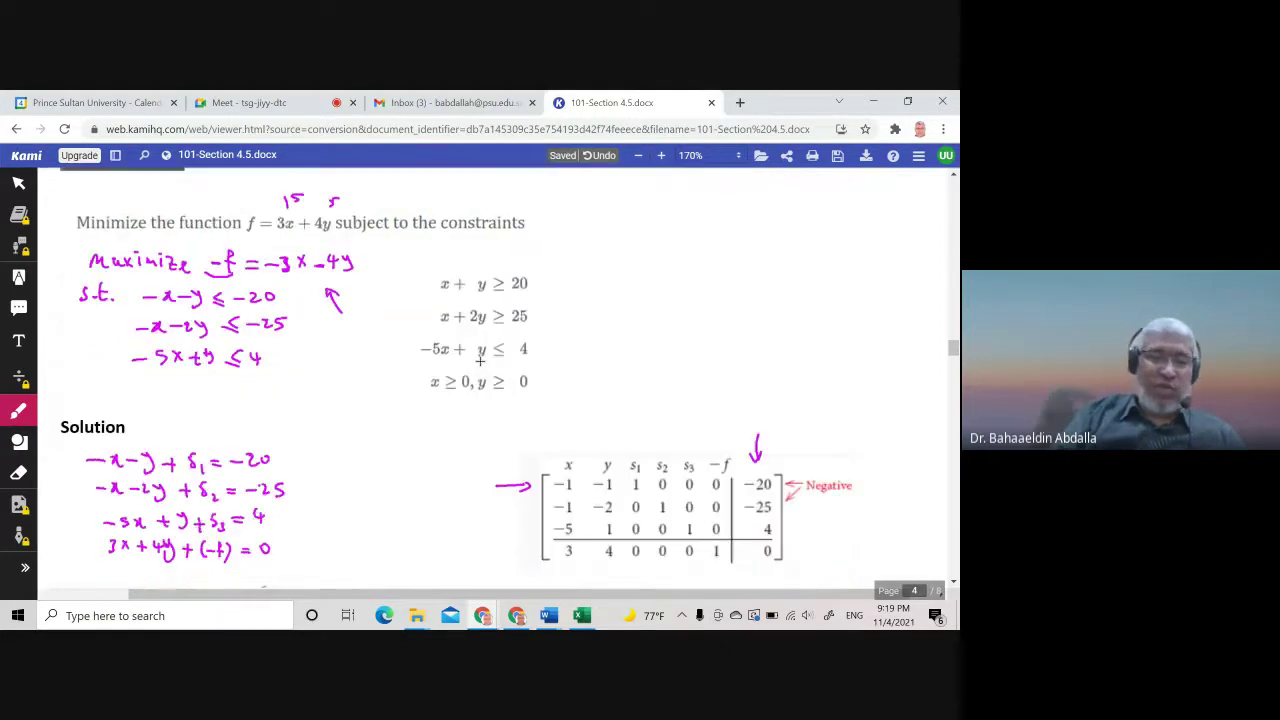
scroll(480, 361, "down", 10)
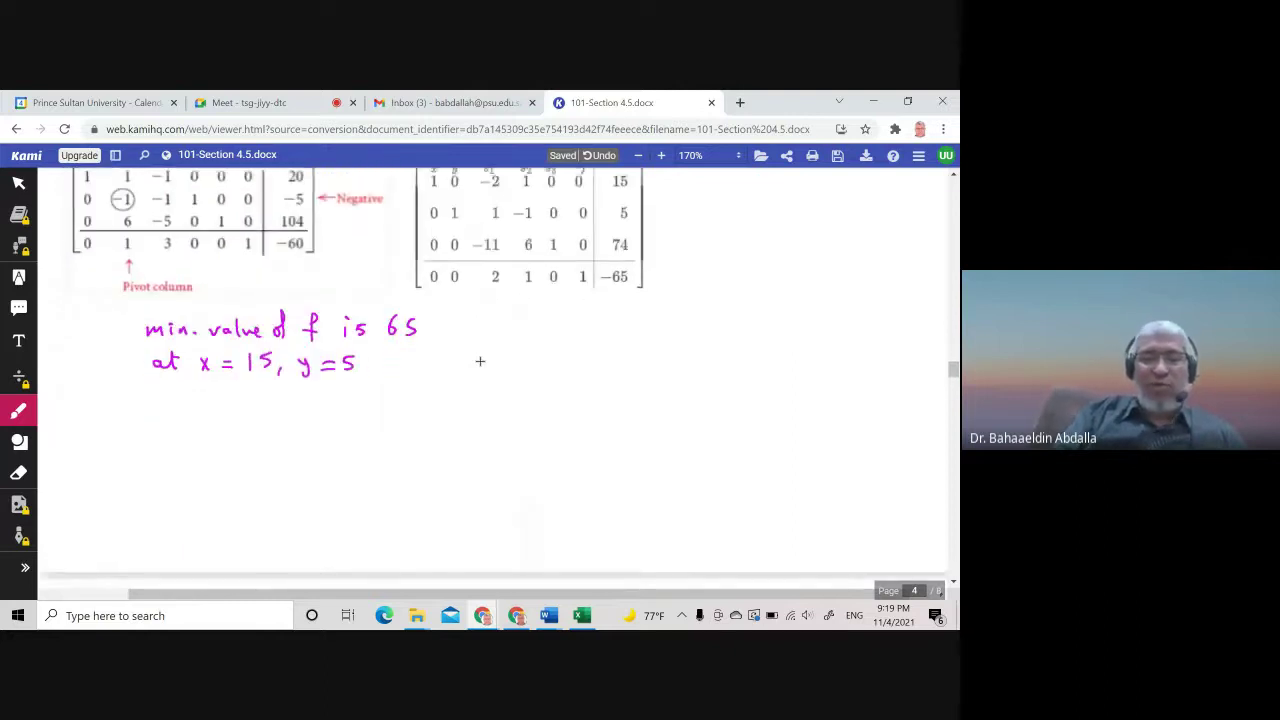
scroll(480, 361, "down", 4)
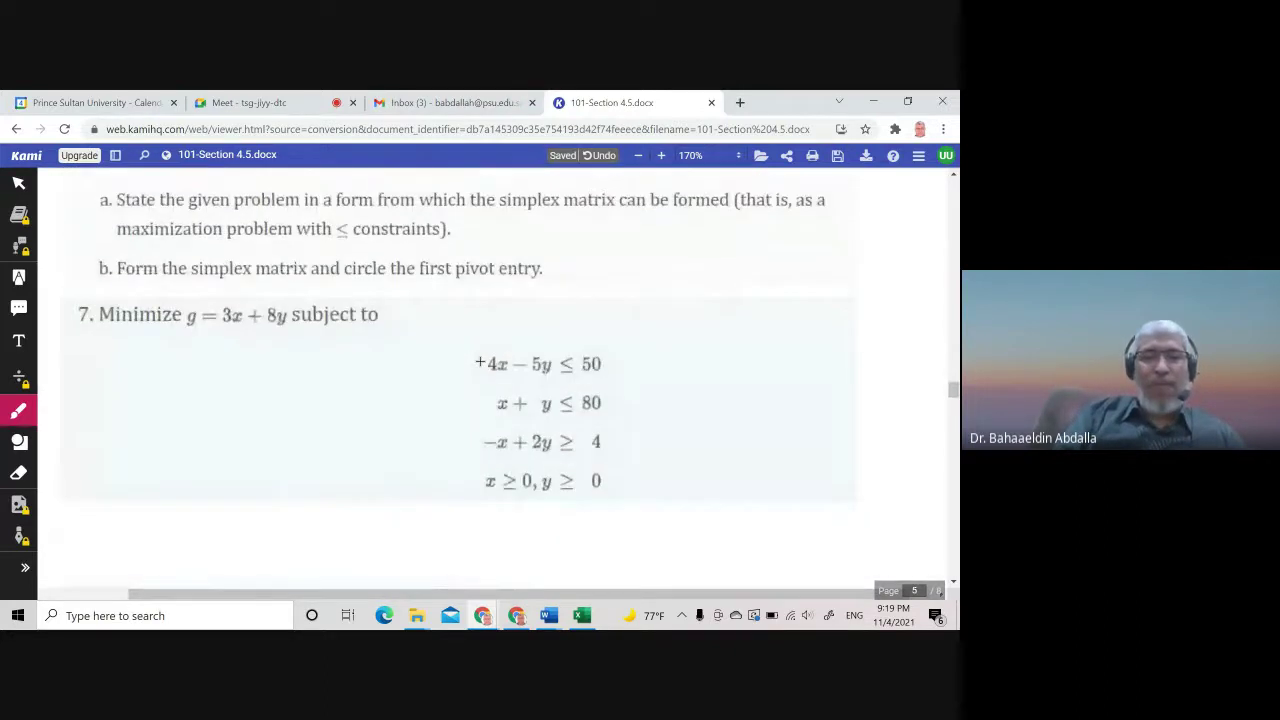
- Label part a) of problem 7 and write 'Maximize −g = −3x − 8y'
scroll(480, 361, "up", 1)
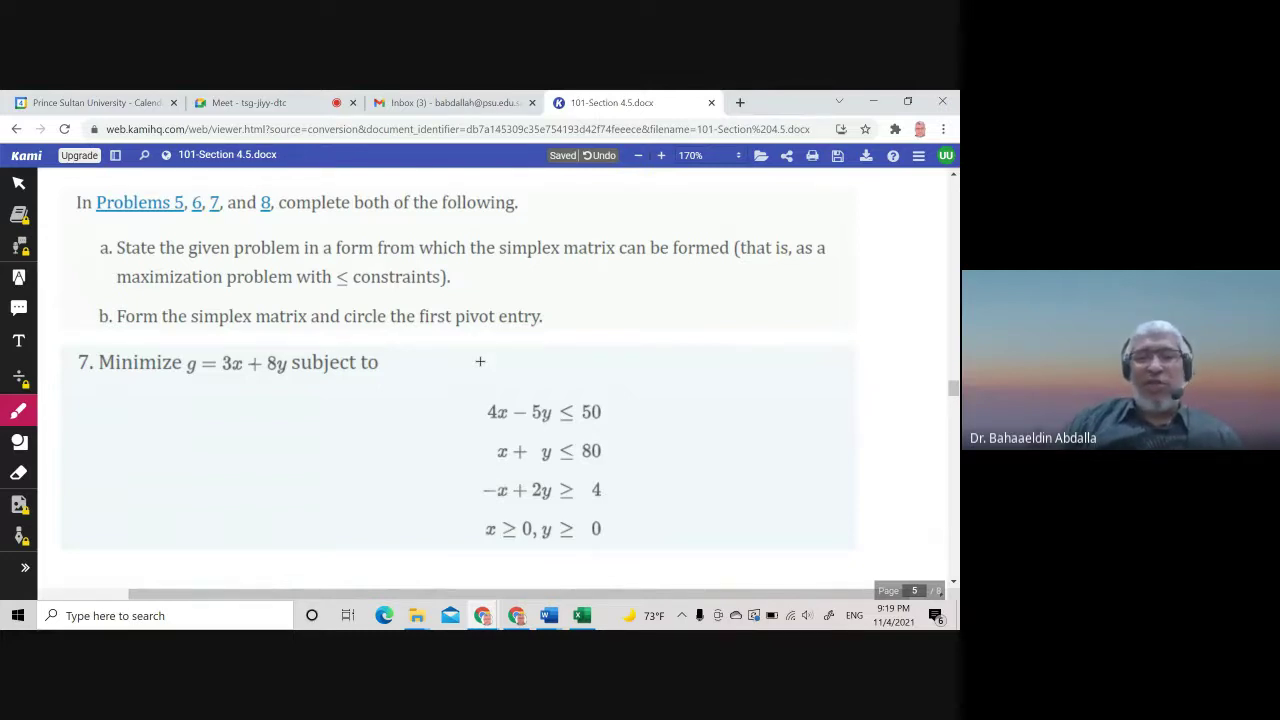
left_click_drag(318, 289, 366, 291)
scroll(480, 361, "down", 2)
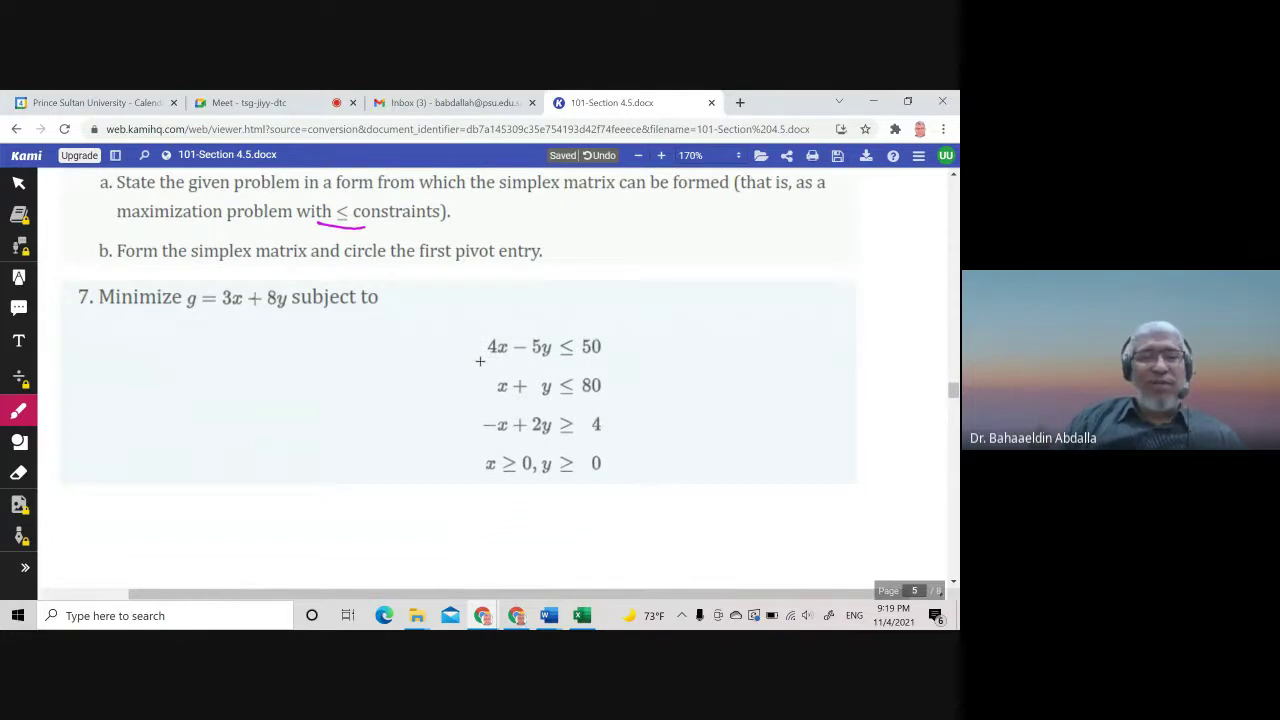
left_click_drag(72, 346, 140, 359)
mouse_move(140, 348)
left_mouse_down()
mouse_move(131, 359)
mouse_move(196, 360)
left_mouse_up()
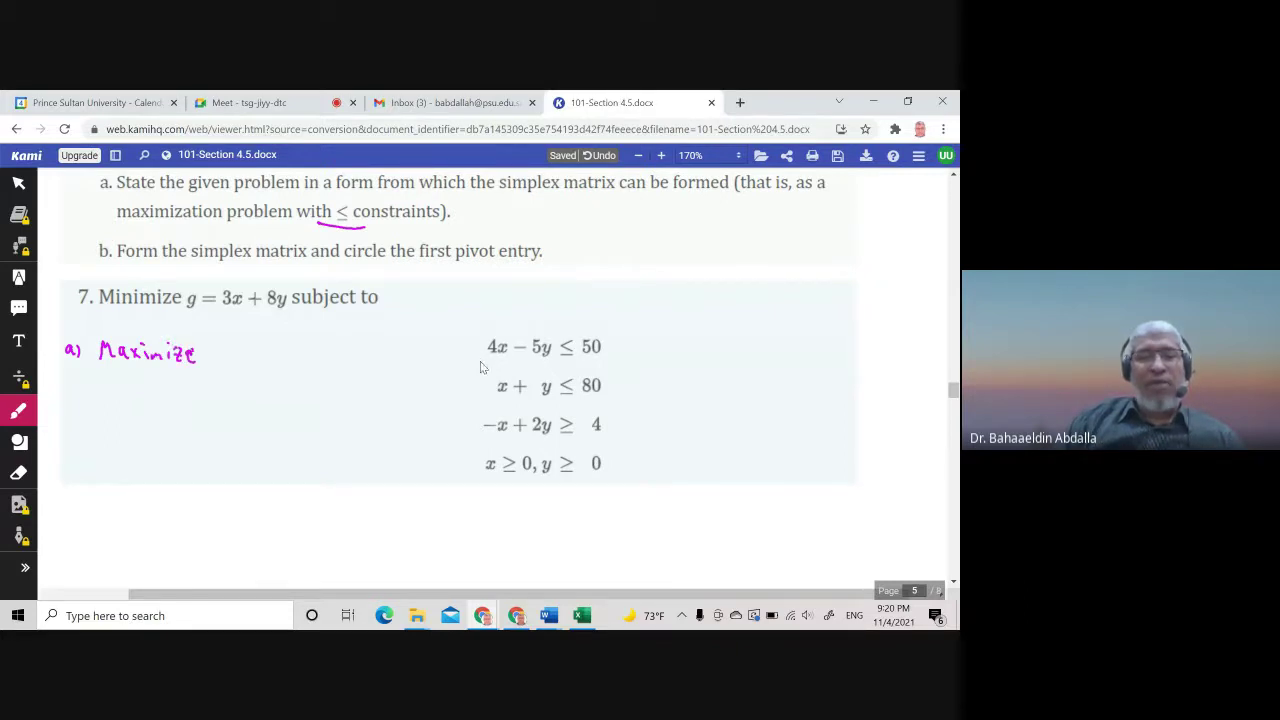
mouse_move(247, 349)
left_mouse_down()
mouse_move(242, 368)
mouse_move(333, 347)
left_mouse_up()
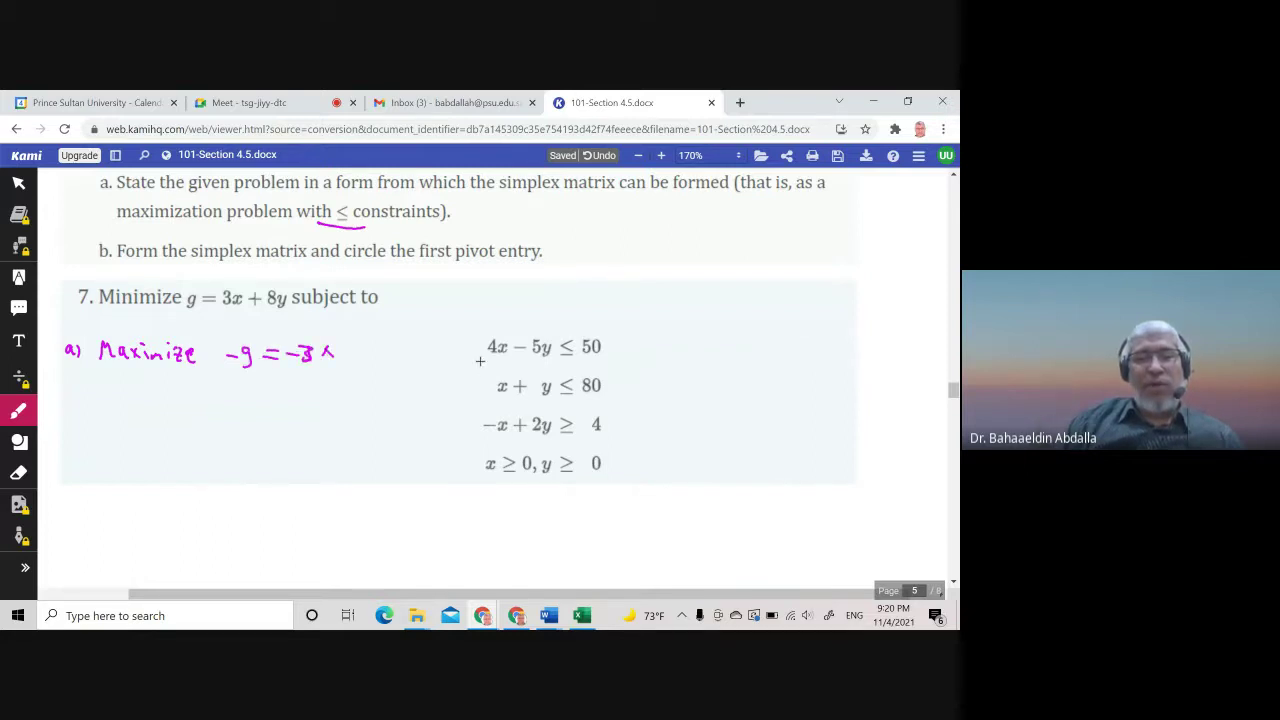
left_click_drag(356, 346, 372, 362)
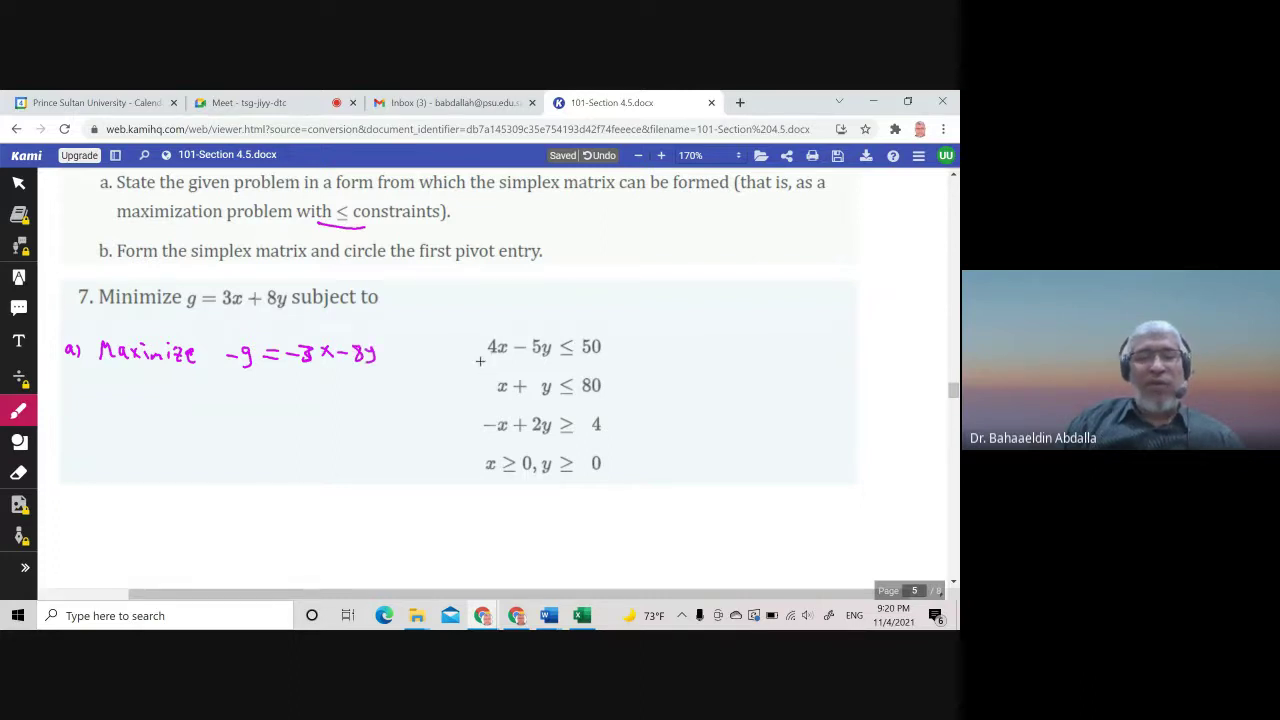
- Write 's.t.' with constraints 4x − 5y ≤ 50 and x + y ≤ 80
mouse_move(86, 386)
left_mouse_down()
mouse_move(78, 398)
mouse_move(163, 392)
mouse_move(156, 400)
left_mouse_up()
left_click(112, 396)
mouse_move(169, 386)
left_mouse_down()
mouse_move(228, 403)
mouse_move(281, 387)
left_mouse_up()
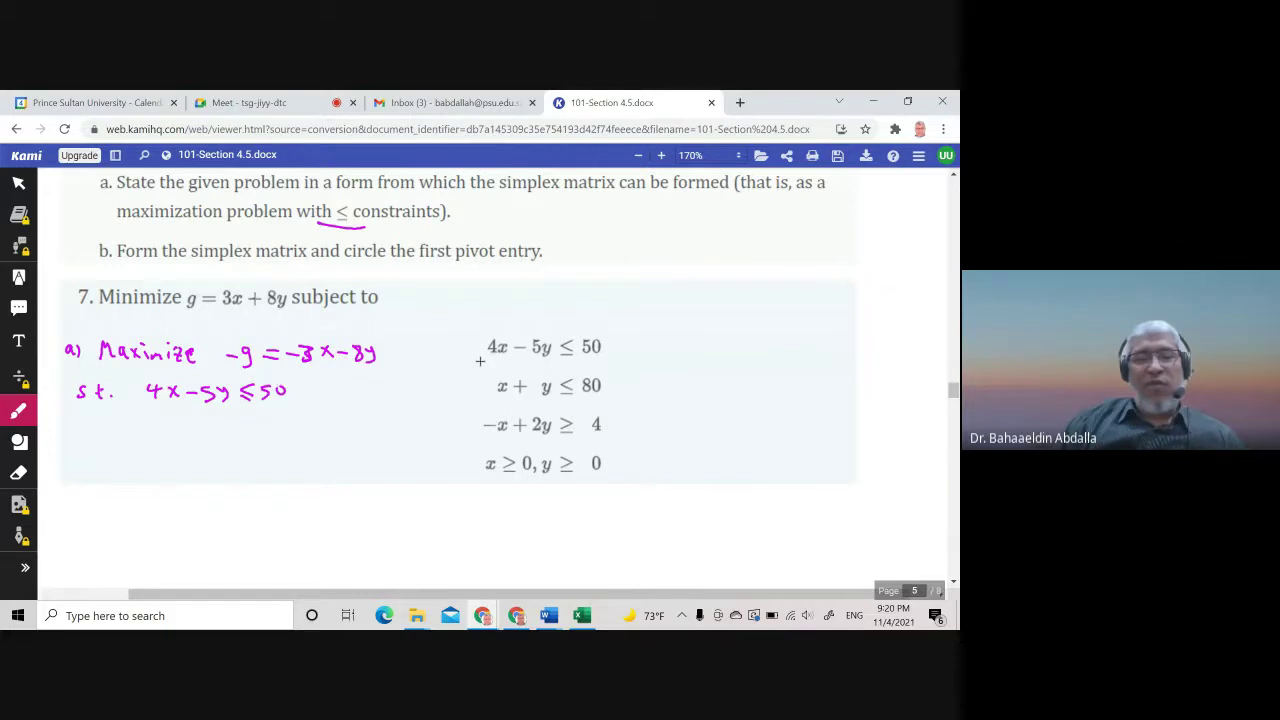
left_click_drag(157, 412, 168, 425)
mouse_move(168, 412)
left_mouse_down()
mouse_move(157, 425)
mouse_move(190, 418)
left_mouse_up()
mouse_move(183, 412)
left_mouse_down()
mouse_move(183, 426)
mouse_move(240, 428)
left_mouse_up()
left_click_drag(257, 415, 266, 418)
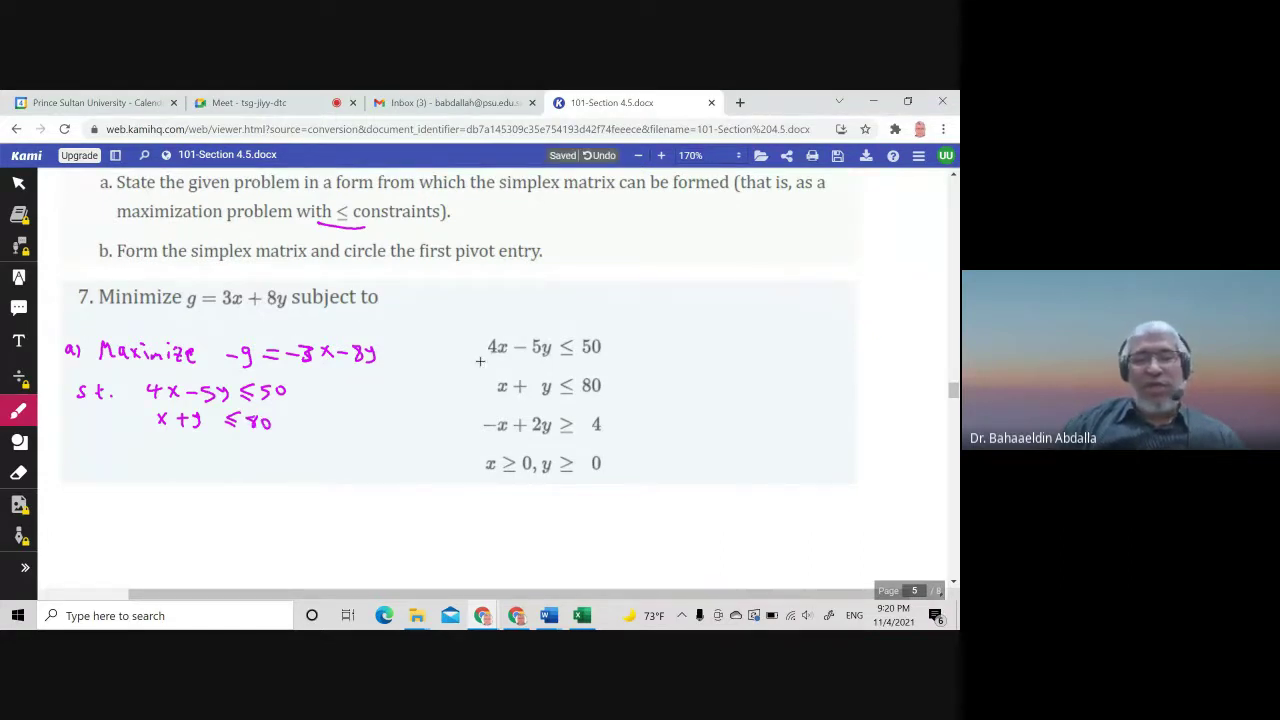
- Add the third constraint x − 2y ≤ −4 and scroll to the blank space below
left_click_drag(147, 443, 198, 453)
mouse_move(201, 441)
left_mouse_down()
mouse_move(207, 458)
mouse_move(240, 450)
left_mouse_up()
left_click_drag(229, 454, 271, 447)
left_click_drag(286, 439, 289, 454)
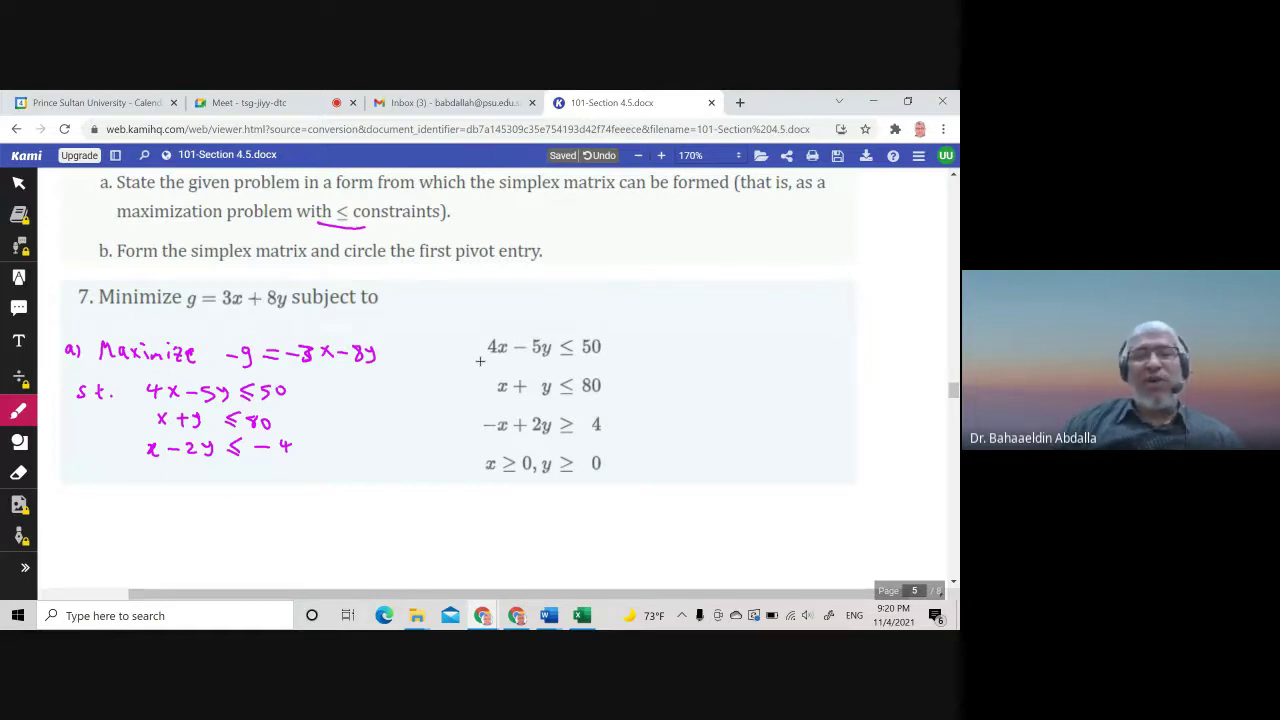
scroll(480, 362, "down", 1)
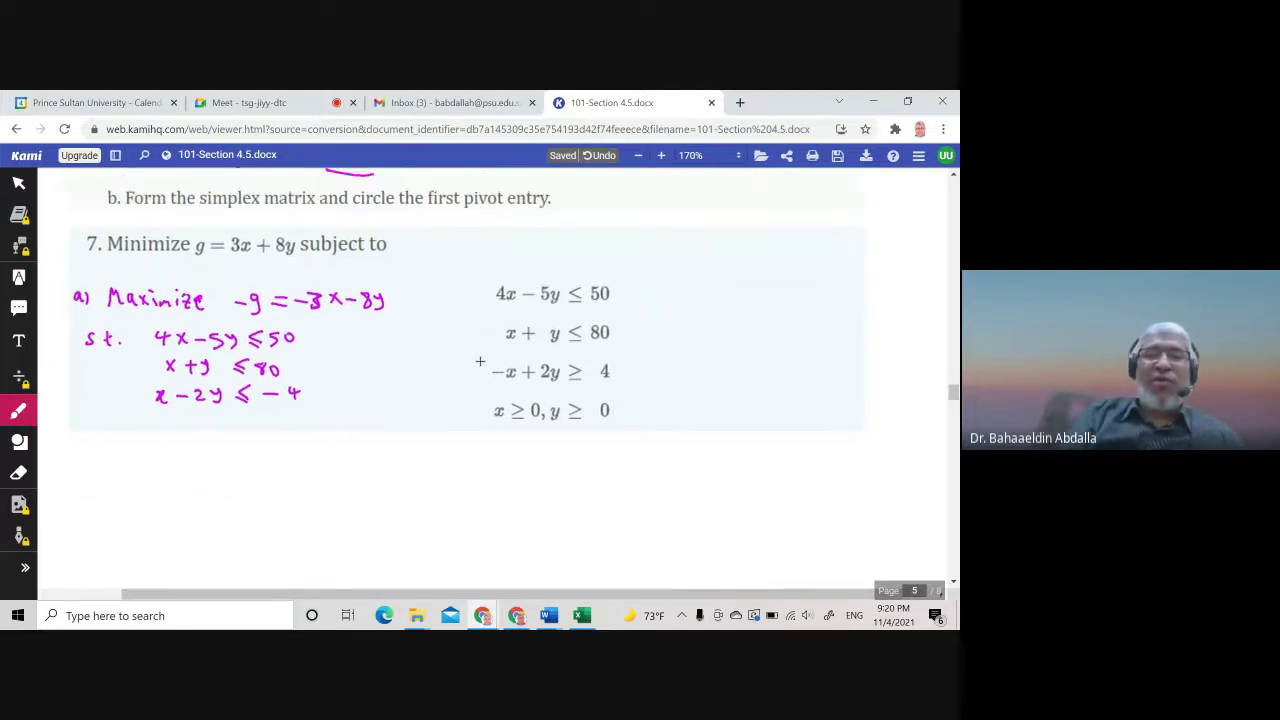
scroll(480, 362, "down", 1)
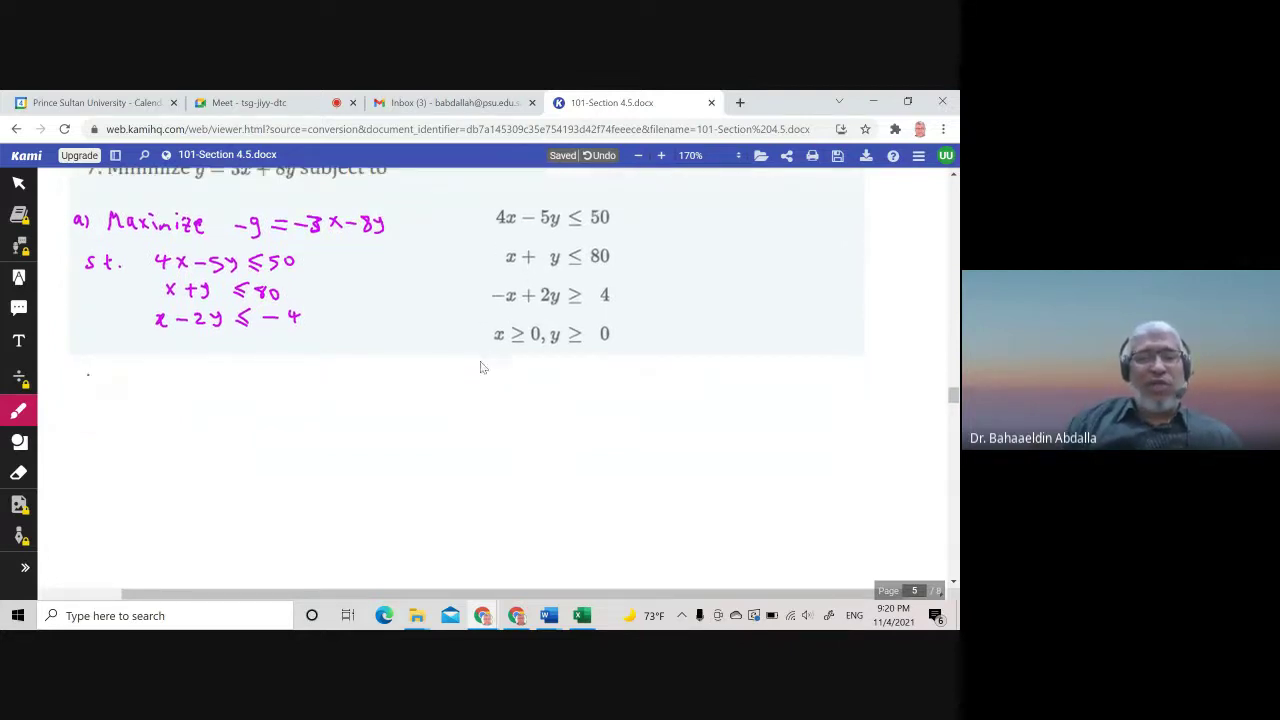
- Handwrite the first constraint equation 4x − 5y + s1 = 50 below problem 7
mouse_move(86, 376)
left_mouse_down()
mouse_move(94, 388)
mouse_move(132, 382)
left_mouse_up()
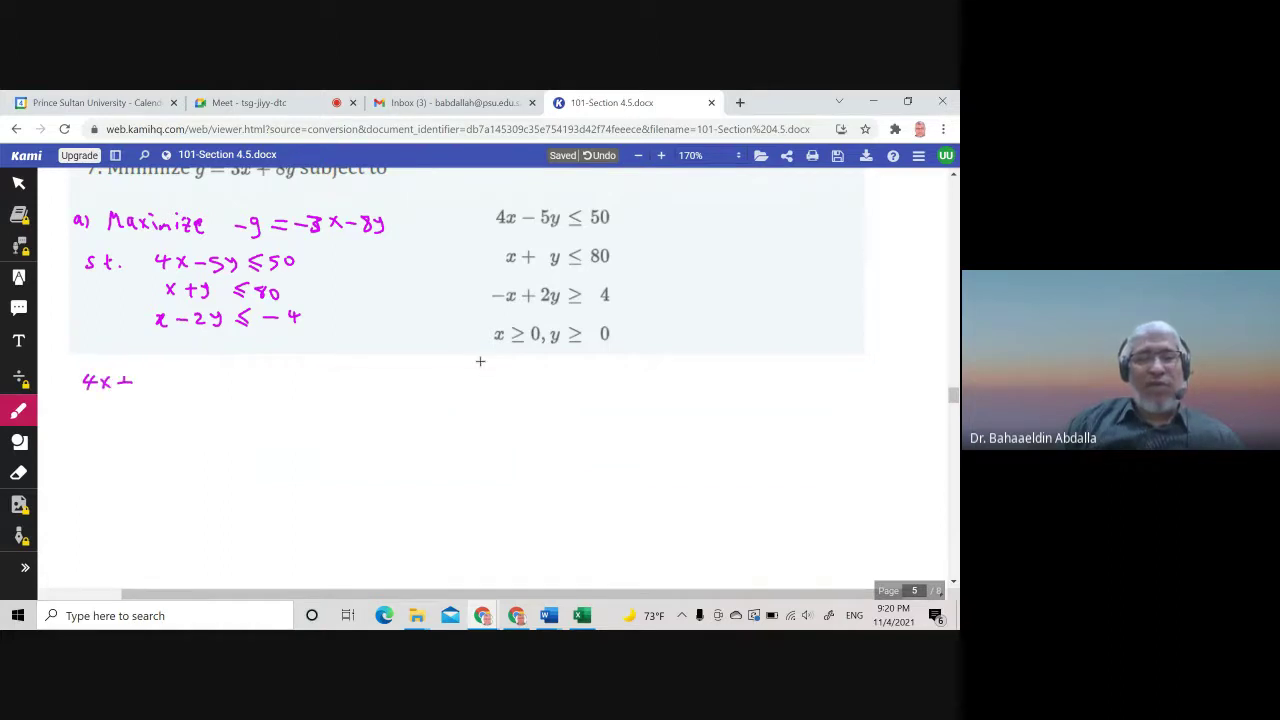
left_click(18, 473)
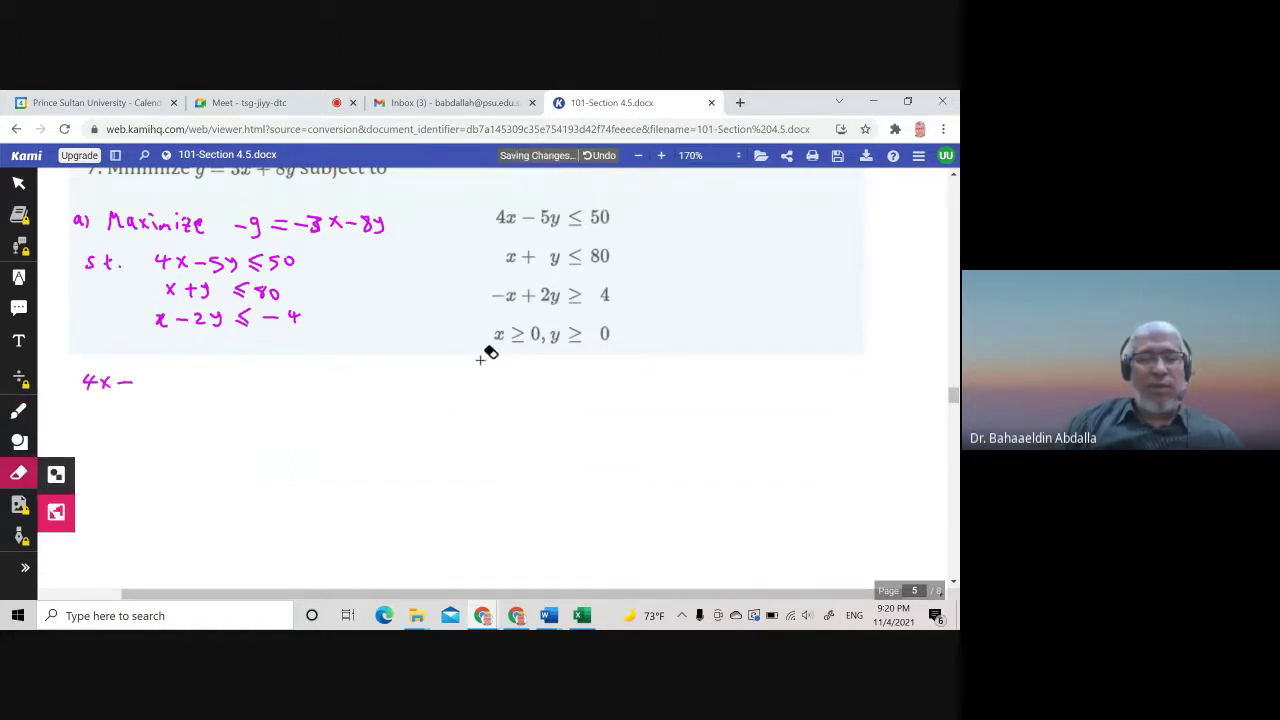
key("d")
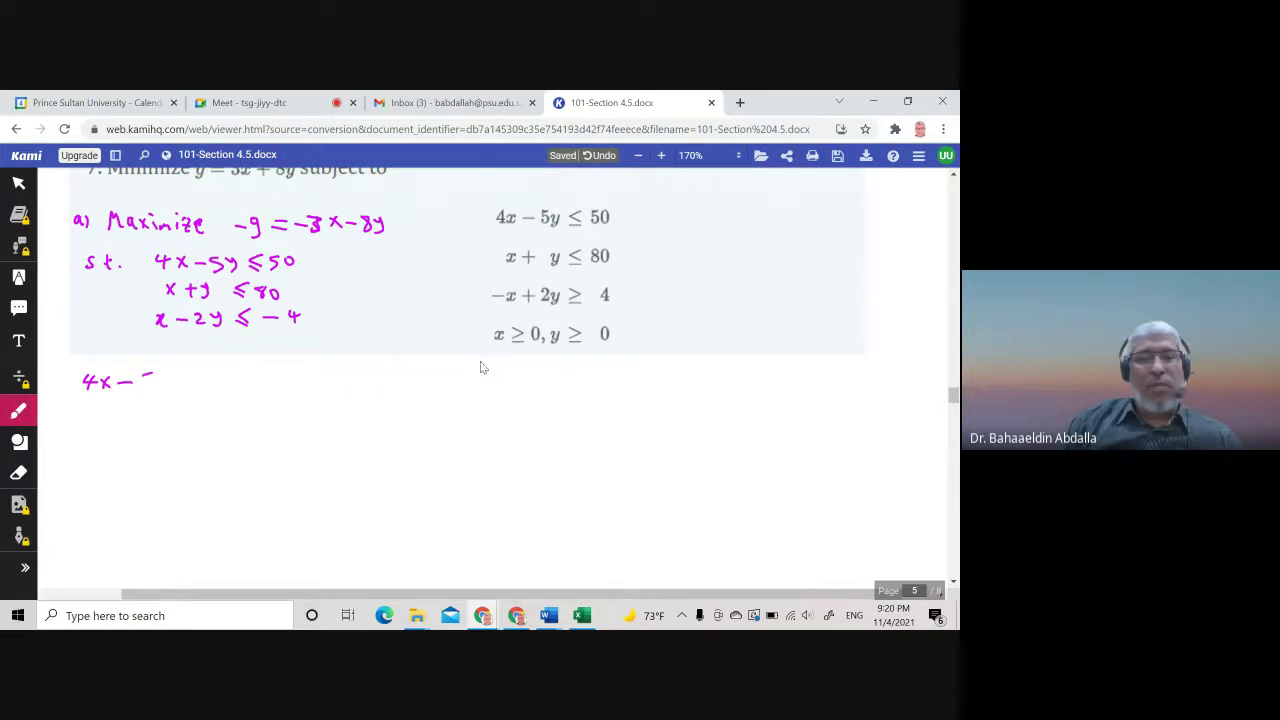
left_click_drag(146, 378, 152, 390)
mouse_move(152, 377)
left_mouse_down()
mouse_move(165, 393)
mouse_move(223, 386)
left_mouse_up()
left_click(201, 386)
mouse_move(246, 375)
left_mouse_down()
mouse_move(235, 390)
mouse_move(254, 376)
left_mouse_up()
- Write the second equation x + y + s2 = 80 beneath the first
left_click_drag(103, 405, 104, 420)
left_click_drag(114, 413, 128, 413)
mouse_move(121, 408)
left_mouse_down()
mouse_move(121, 422)
mouse_move(138, 416)
left_mouse_up()
mouse_move(144, 407)
left_mouse_down()
mouse_move(136, 424)
mouse_move(164, 414)
left_mouse_up()
mouse_move(158, 408)
left_mouse_down()
mouse_move(158, 422)
mouse_move(173, 418)
left_mouse_up()
left_click_drag(184, 410, 247, 409)
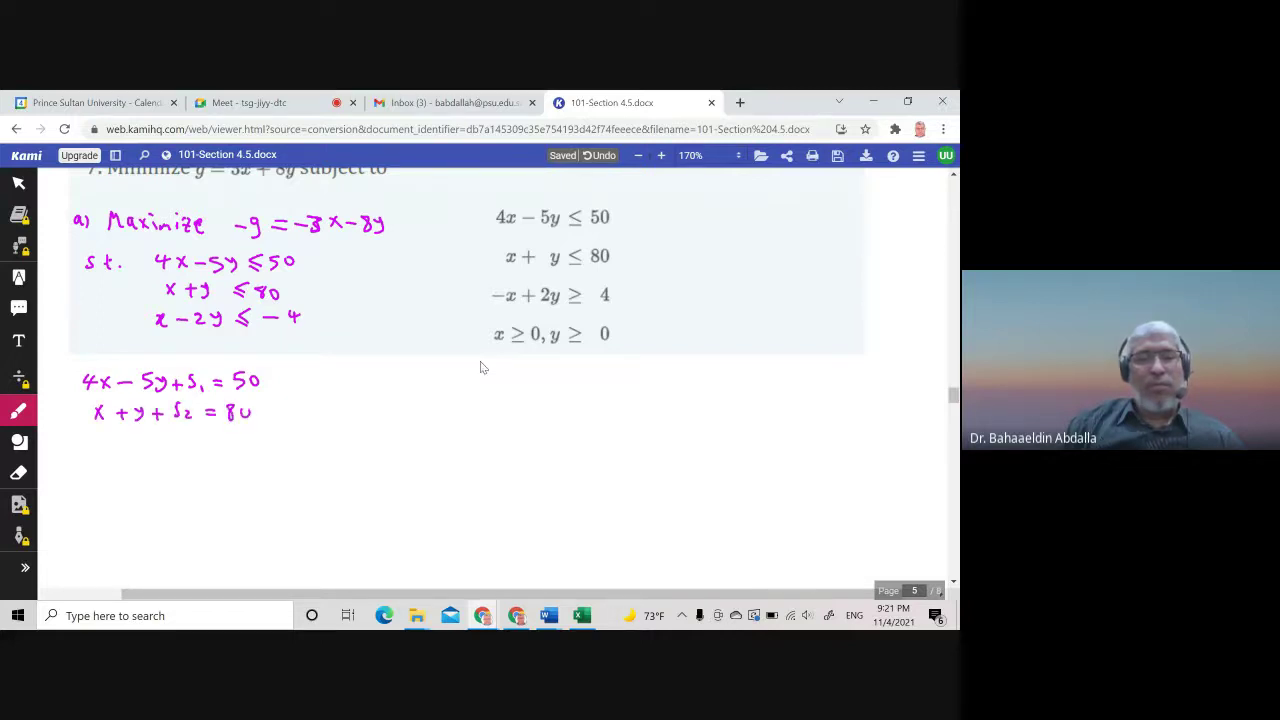
left_click(100, 437)
- Write the third equation x − 2y + s3 = −4
left_click_drag(98, 436, 106, 448)
mouse_move(107, 437)
left_mouse_down()
mouse_move(96, 447)
mouse_move(184, 440)
left_mouse_up()
mouse_move(176, 433)
left_mouse_down()
mouse_move(176, 447)
mouse_move(207, 454)
mouse_move(236, 436)
left_mouse_up()
left_click_drag(220, 442, 254, 439)
left_click_drag(266, 431, 262, 442)
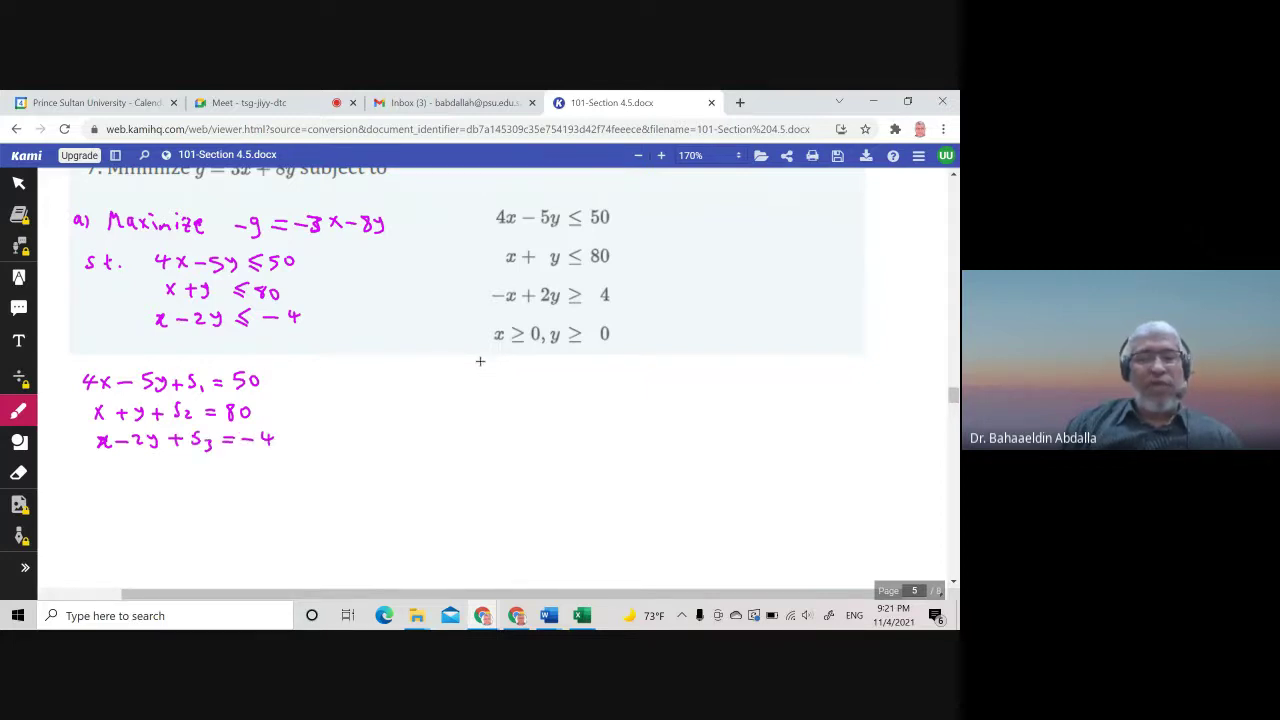
- Draw an up arrow by the maximize line, write 3x + 8y + (−g) = 0, and start the matrix's first column 4, 1, 1, 3
mouse_move(366, 280)
left_mouse_down()
mouse_move(357, 253)
mouse_move(370, 257)
left_mouse_up()
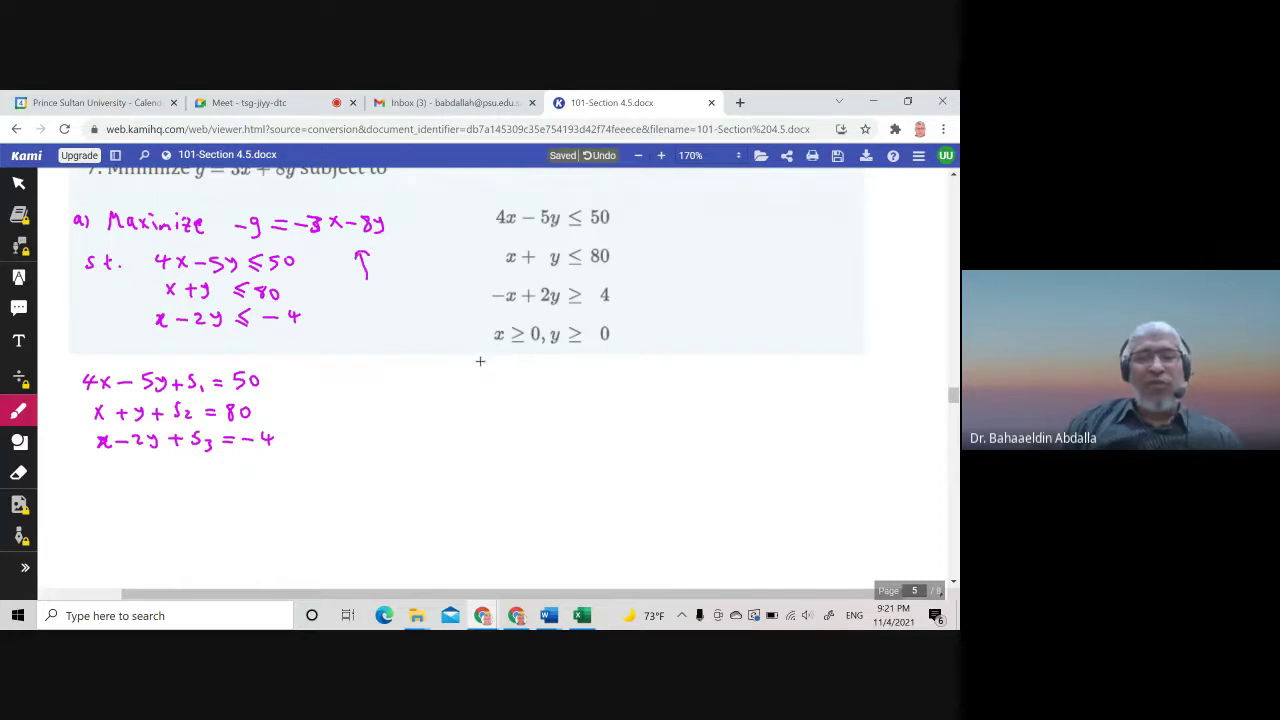
left_click(90, 463)
mouse_move(88, 464)
left_mouse_down()
mouse_move(90, 478)
mouse_move(110, 478)
left_mouse_up()
mouse_move(110, 465)
left_mouse_down()
mouse_move(100, 478)
mouse_move(130, 480)
left_mouse_up()
mouse_move(122, 472)
left_mouse_down()
mouse_move(220, 484)
mouse_move(209, 486)
left_mouse_up()
left_click_drag(226, 464, 227, 486)
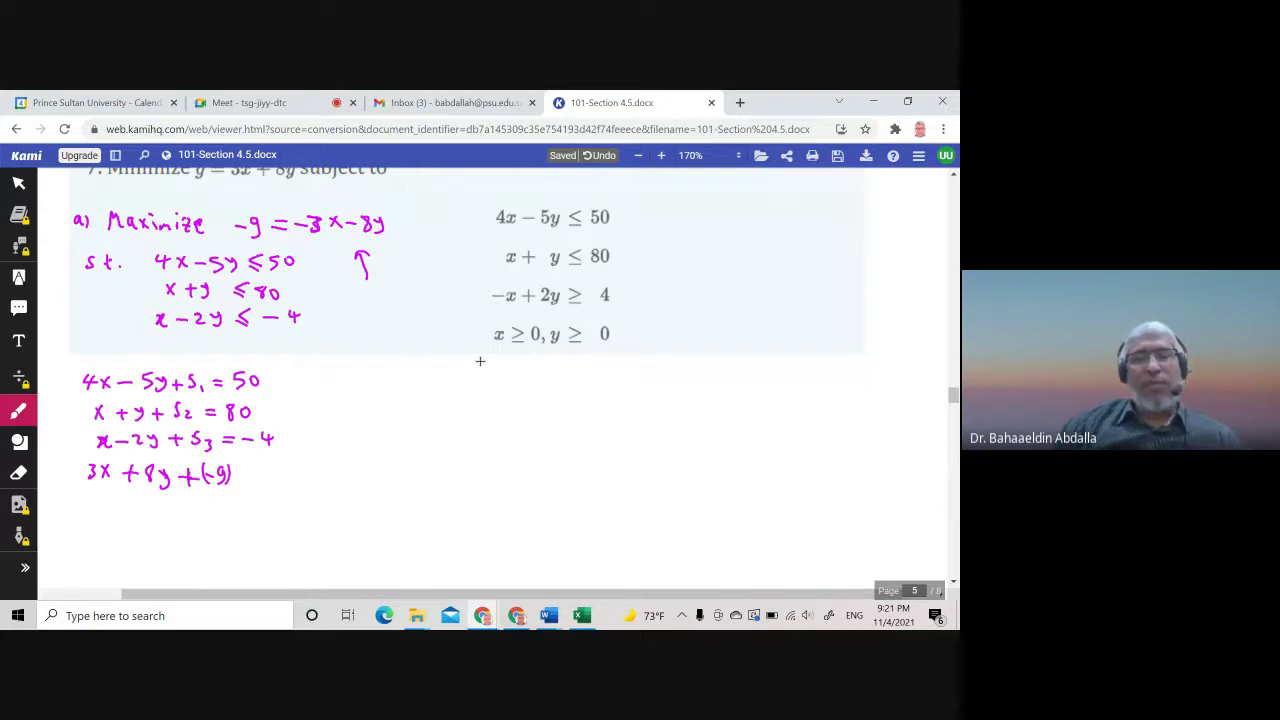
left_click_drag(237, 472, 256, 472)
left_click_drag(240, 479, 272, 468)
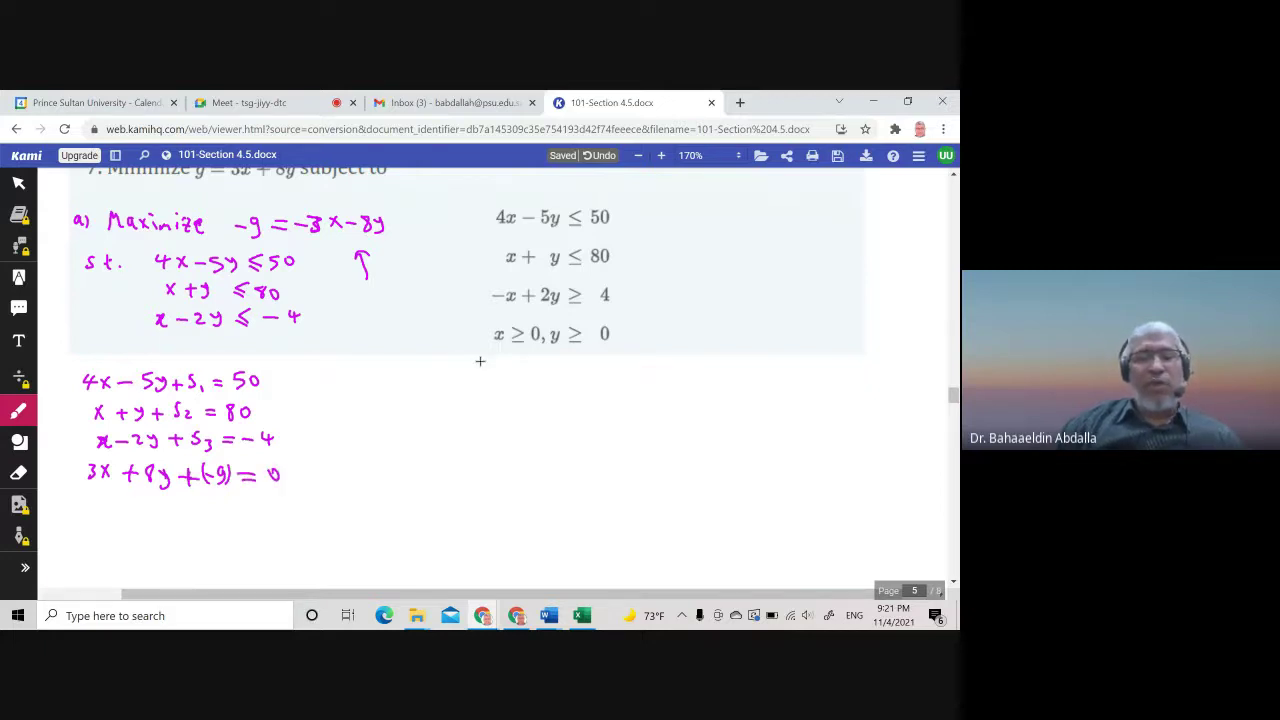
mouse_move(420, 383)
left_mouse_down()
mouse_move(437, 388)
mouse_move(420, 484)
left_mouse_up()
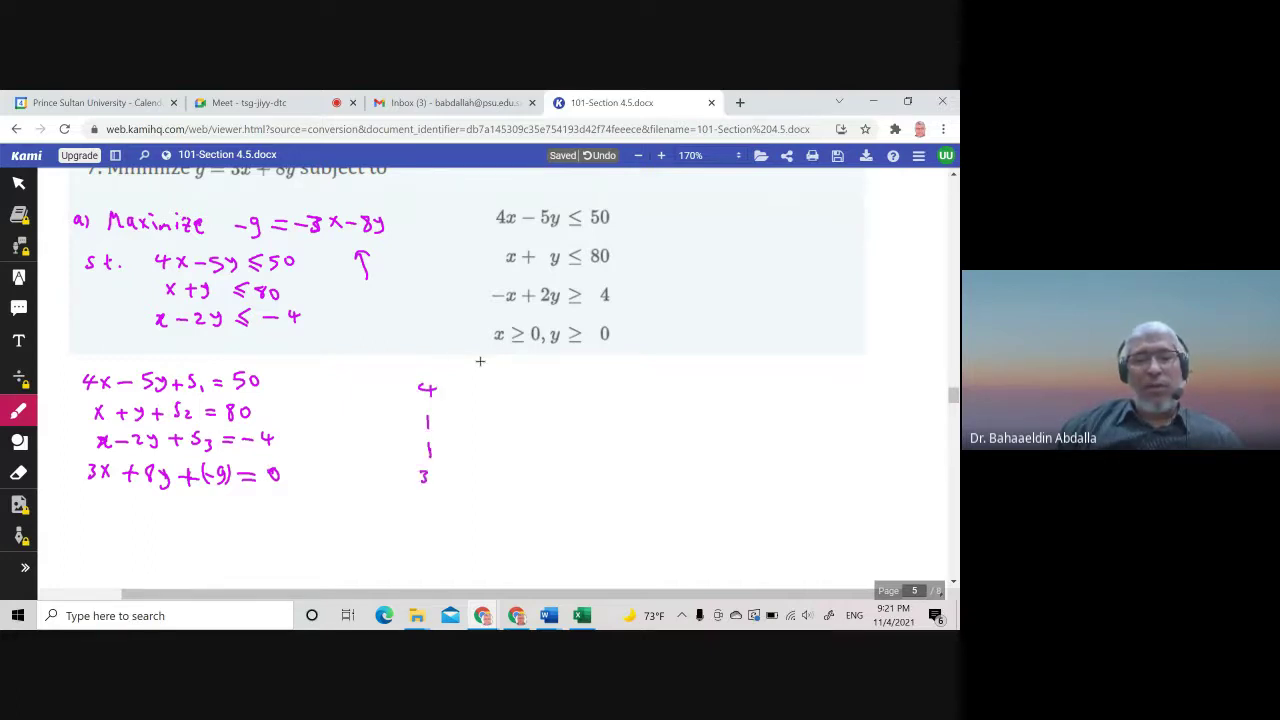
- Draw the matrix's left bracket and write its second through sixth columns
left_click_drag(406, 384, 404, 484)
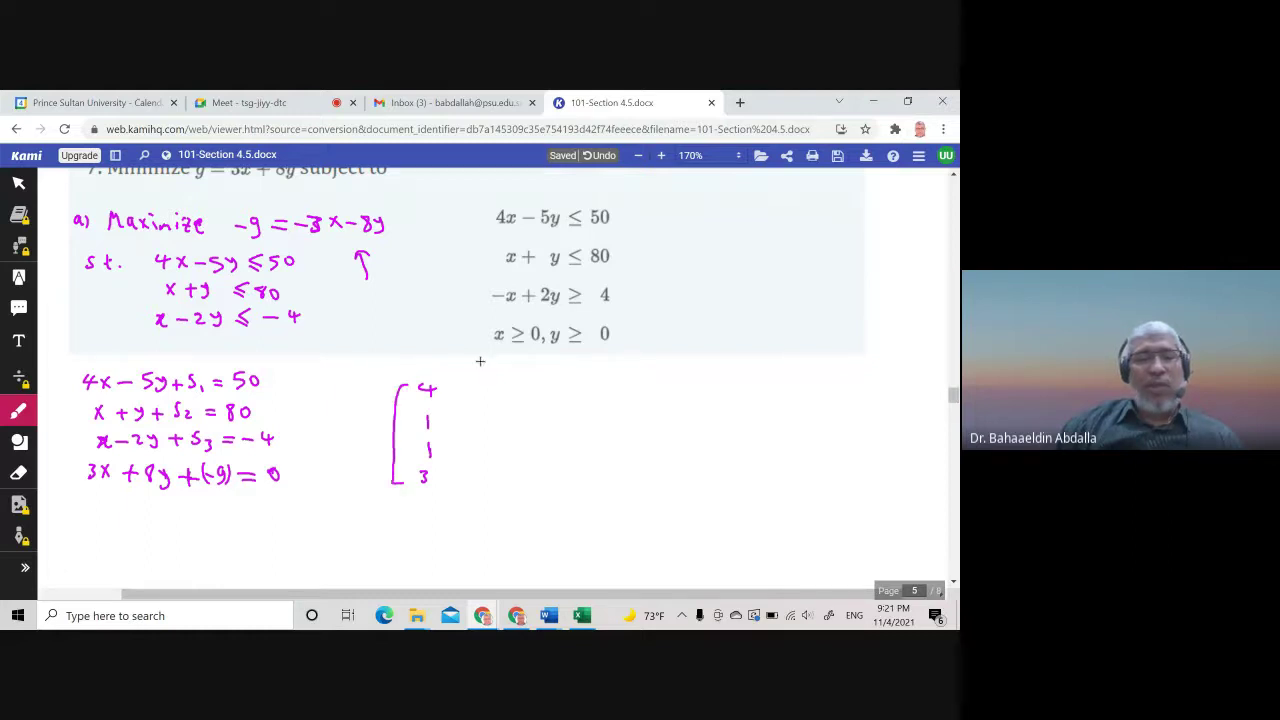
mouse_move(458, 390)
left_mouse_down()
mouse_move(478, 396)
mouse_move(471, 455)
mouse_move(486, 459)
mouse_move(470, 484)
mouse_move(476, 474)
left_mouse_up()
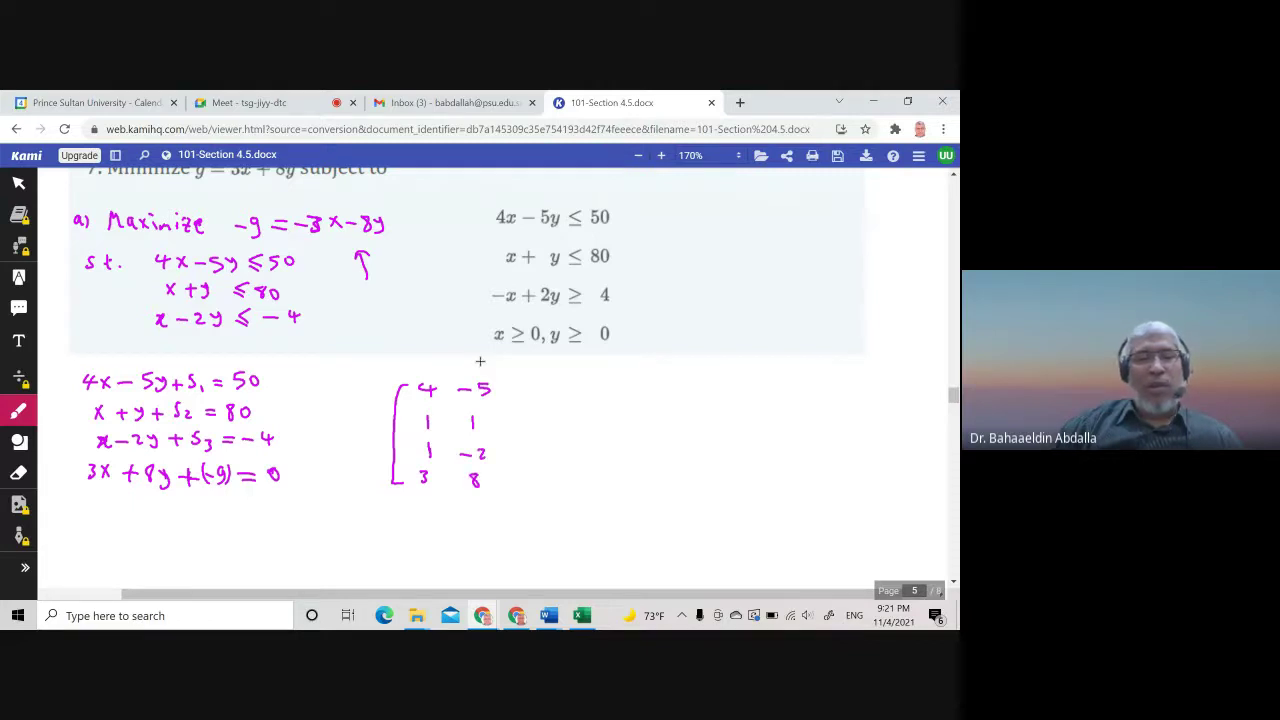
left_click_drag(521, 379, 521, 473)
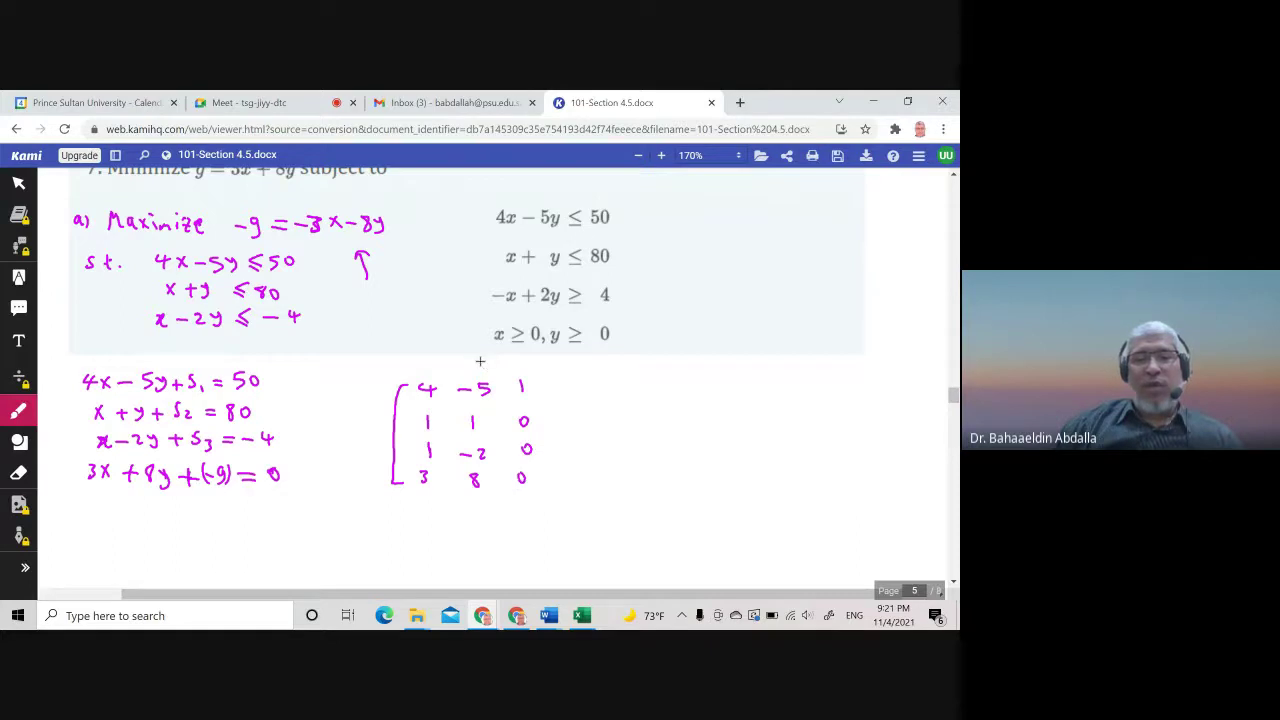
left_click_drag(555, 377, 557, 474)
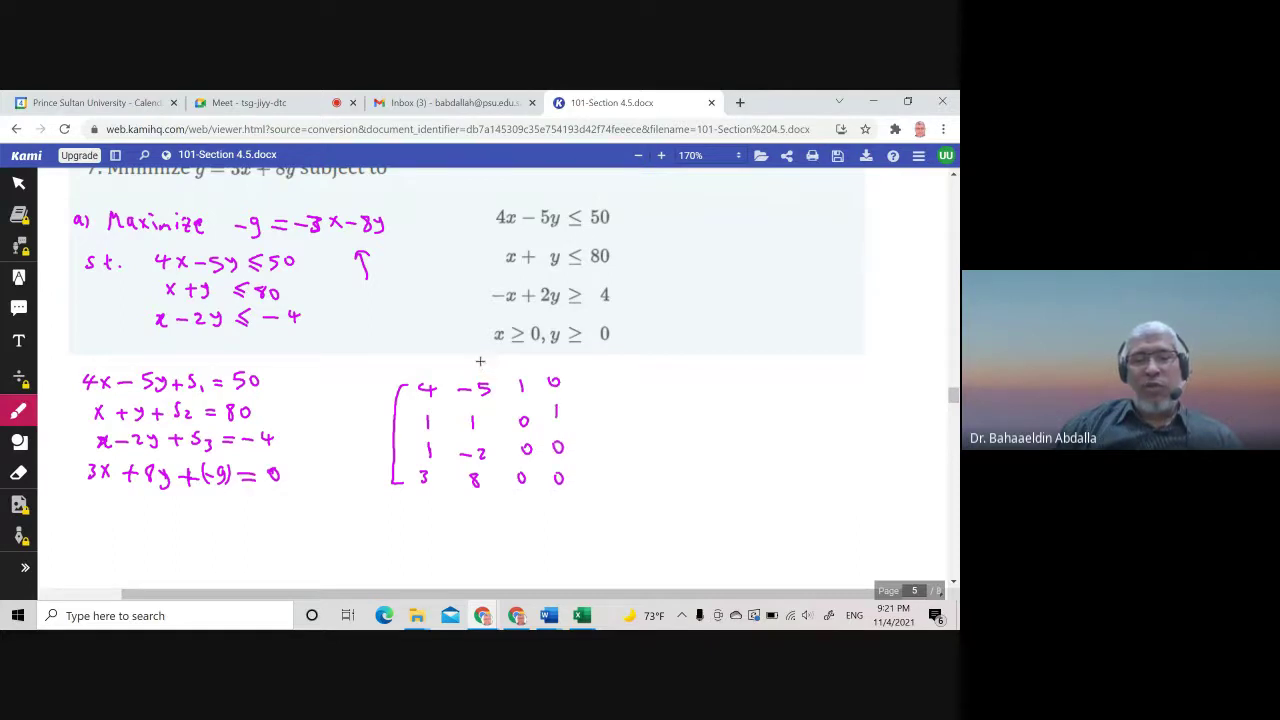
left_click_drag(586, 378, 585, 379)
left_click_drag(590, 406, 587, 473)
left_click_drag(618, 377, 619, 479)
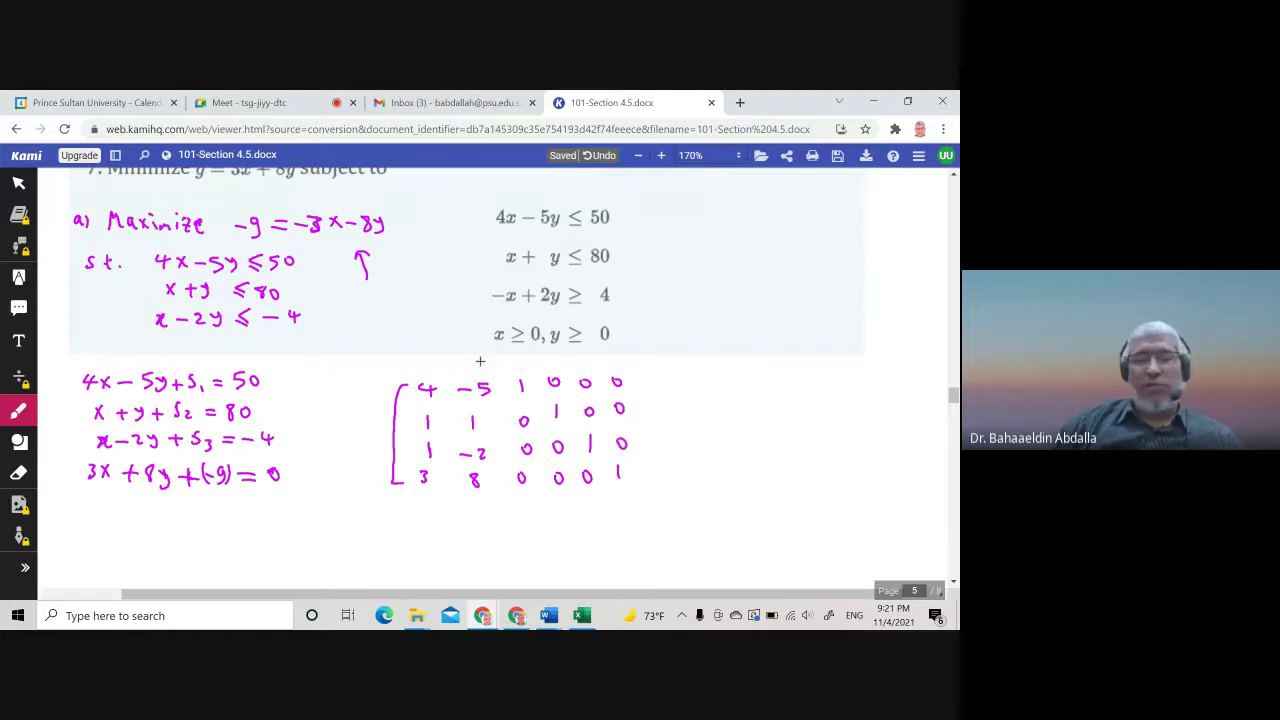
- Add the divider, −g label, constants 50, 80, −4, 0, right bracket and objective-row line
left_click_drag(628, 370, 636, 486)
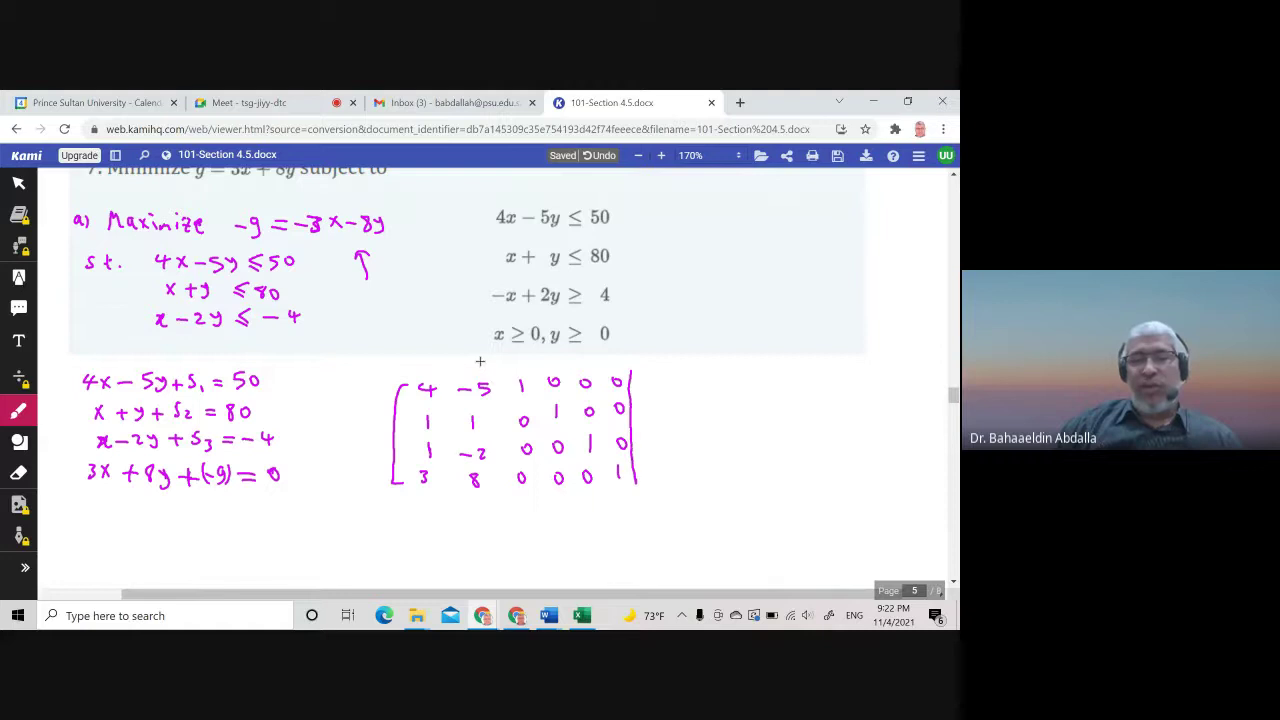
left_click_drag(618, 359, 645, 390)
mouse_move(664, 383)
left_mouse_down()
mouse_move(648, 420)
mouse_move(665, 410)
mouse_move(657, 442)
left_mouse_up()
mouse_move(666, 434)
left_mouse_down()
mouse_move(653, 478)
mouse_move(660, 469)
left_mouse_up()
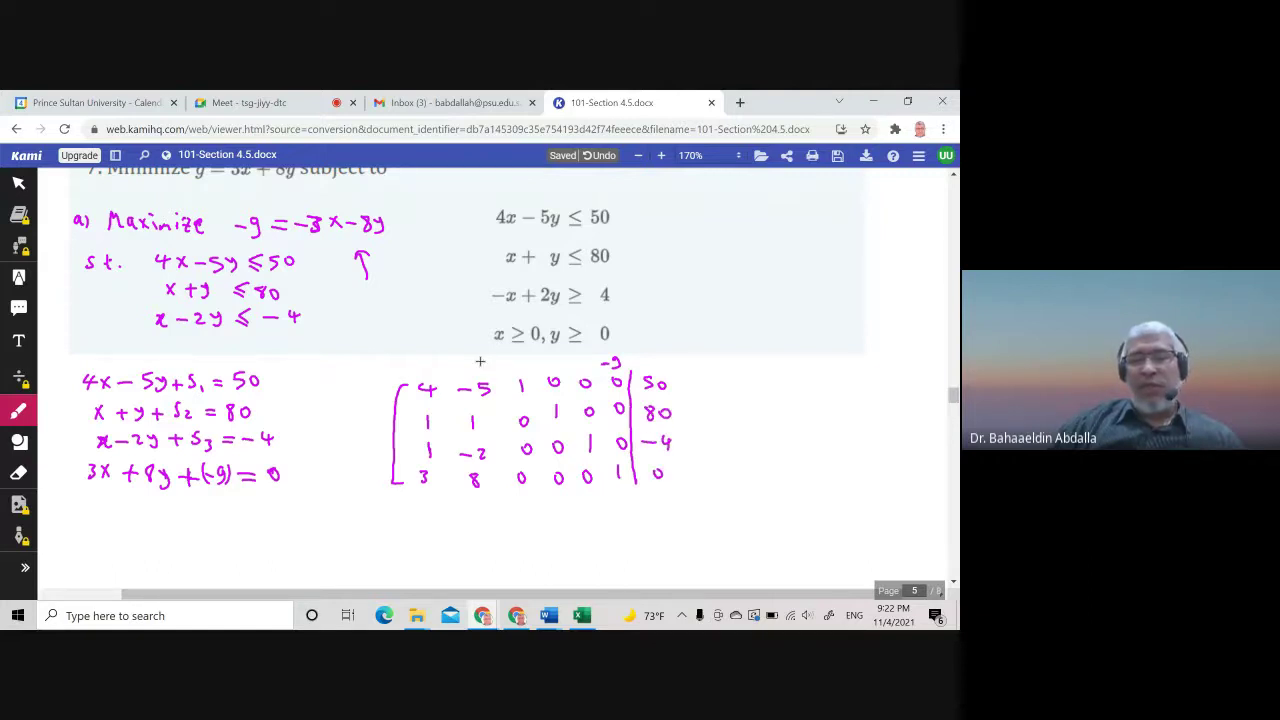
left_click_drag(678, 368, 684, 476)
left_click_drag(422, 463, 684, 455)
scroll(480, 361, "up", 2)
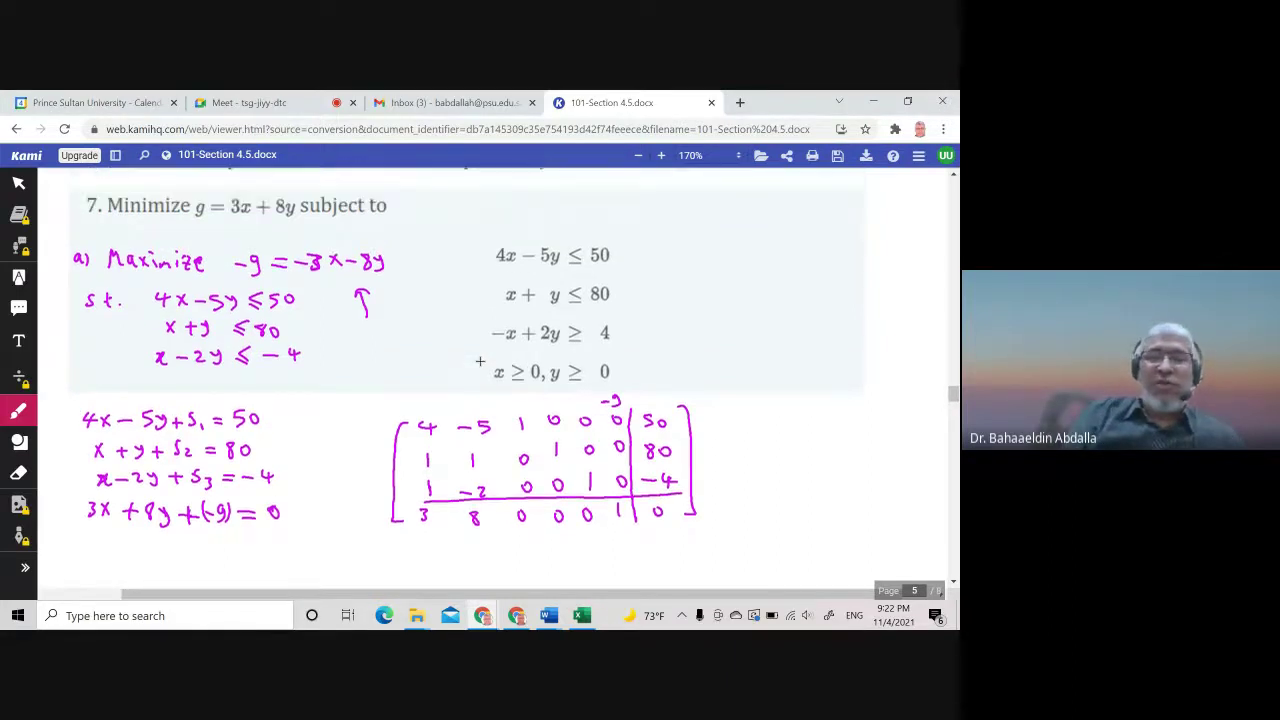
scroll(480, 362, "down", 4)
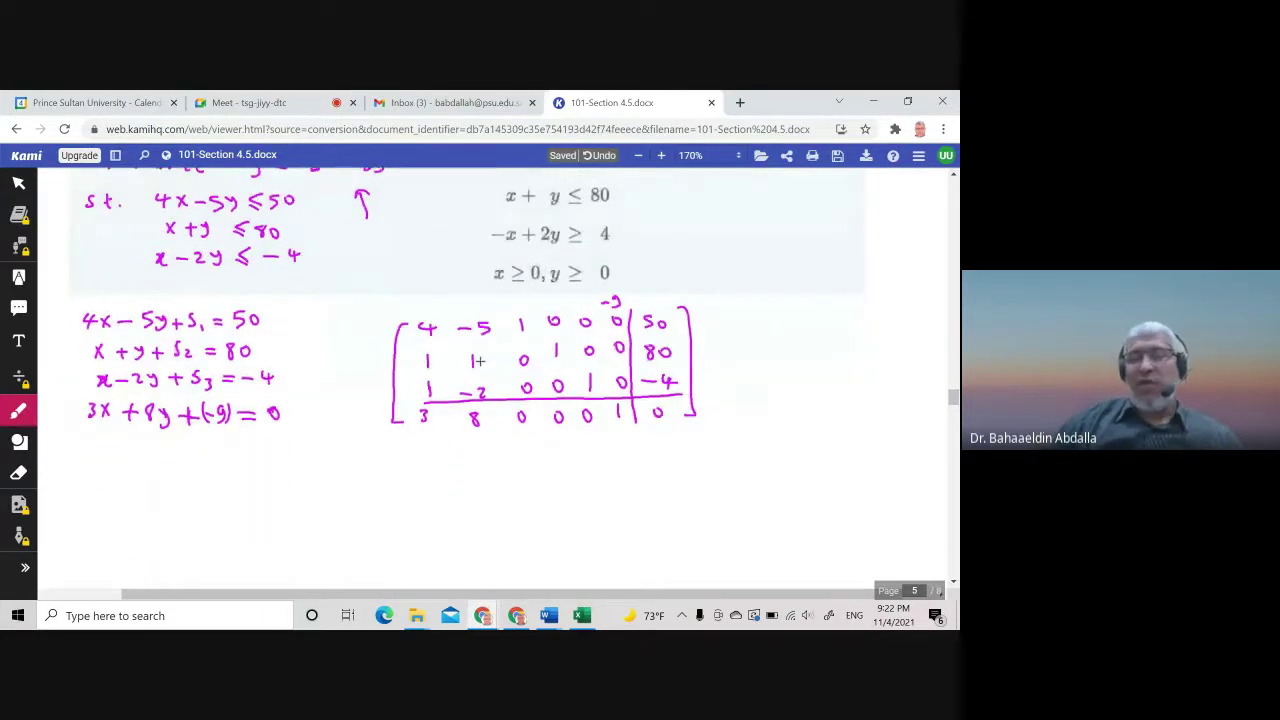
- Mark the matrix with arrows at the constants column, third row and under the 8, plus a side note
mouse_move(652, 277)
left_mouse_down()
mouse_move(652, 296)
mouse_move(659, 286)
left_mouse_up()
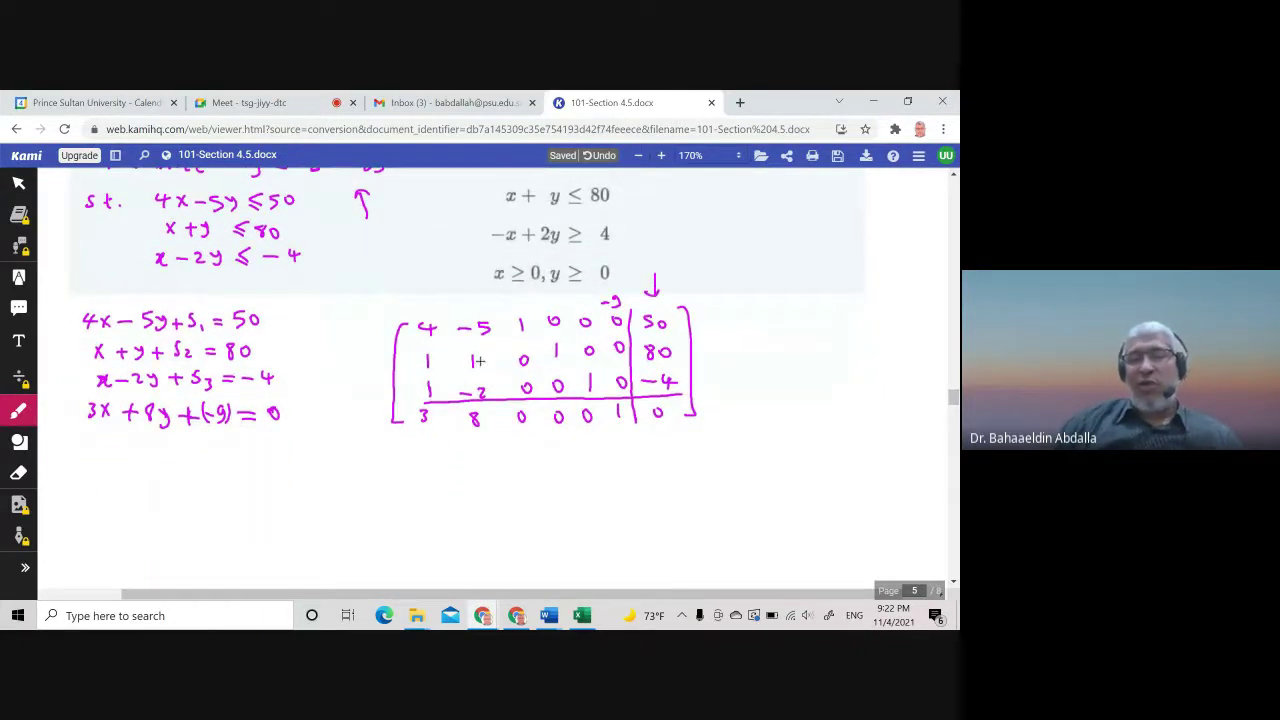
mouse_move(736, 382)
left_mouse_down()
mouse_move(712, 382)
mouse_move(722, 388)
left_mouse_up()
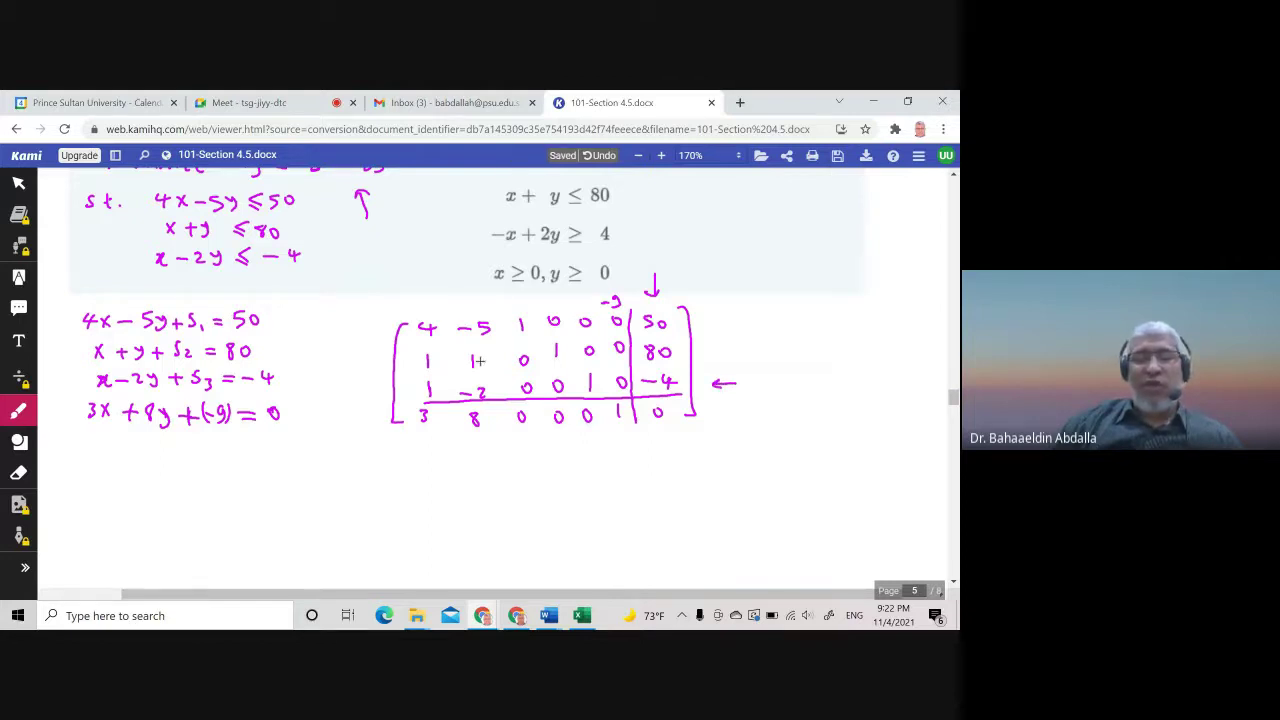
left_click_drag(473, 470, 474, 441)
left_click_drag(474, 441, 481, 454)
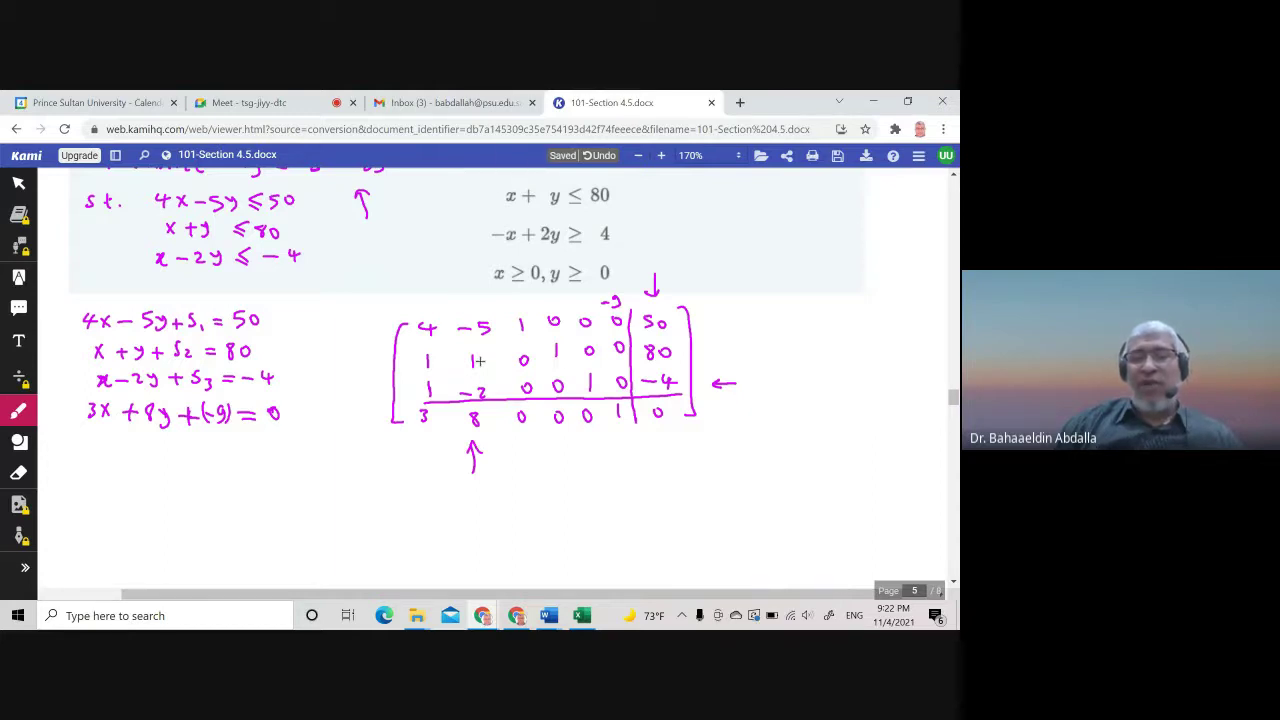
left_click_drag(708, 318, 752, 318)
left_click_drag(776, 312, 774, 322)
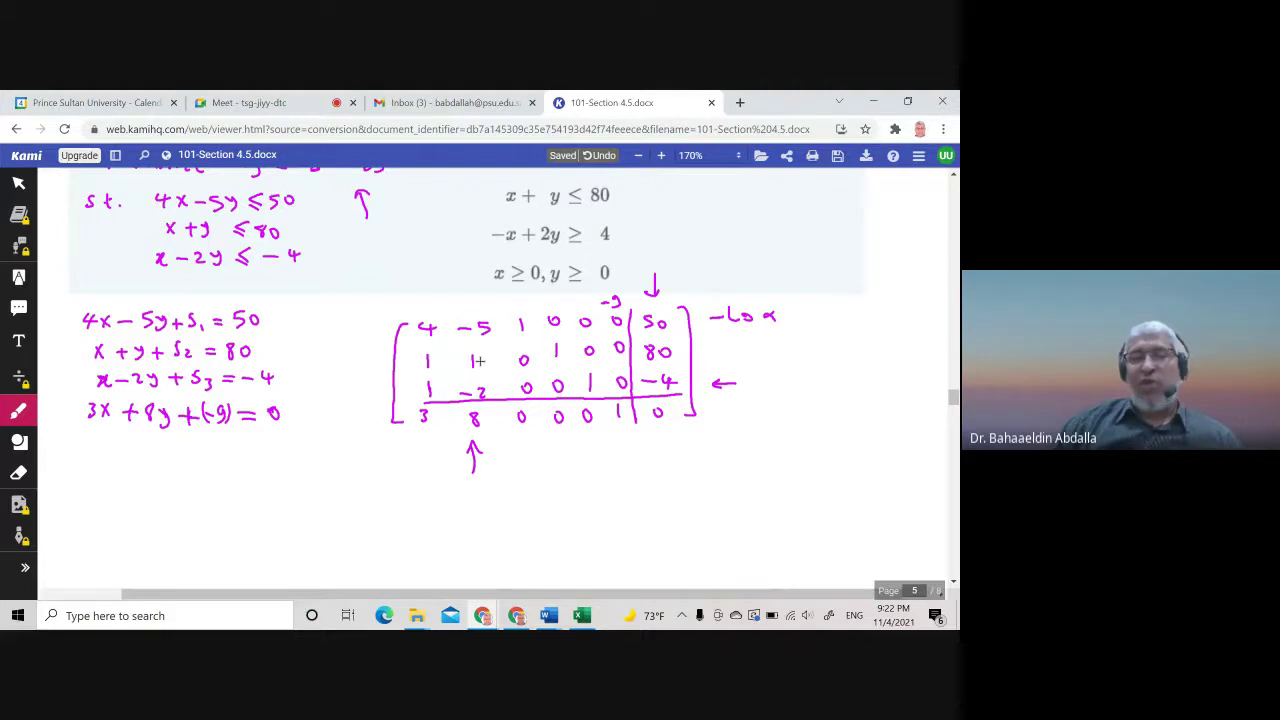
- Circle −2 as the pivot entry and erase a stray mark inside the matrix
mouse_move(490, 381)
left_mouse_down()
mouse_move(458, 387)
mouse_move(494, 403)
mouse_move(484, 383)
left_mouse_up()
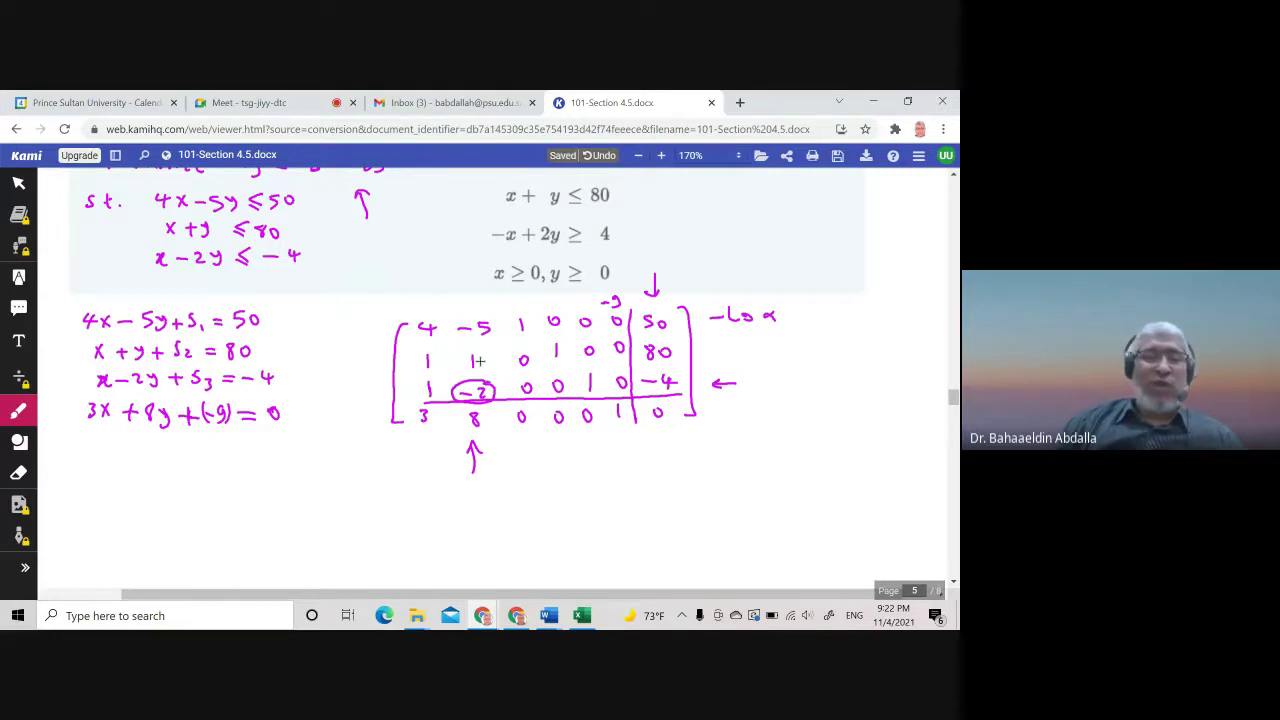
left_click(18, 473)
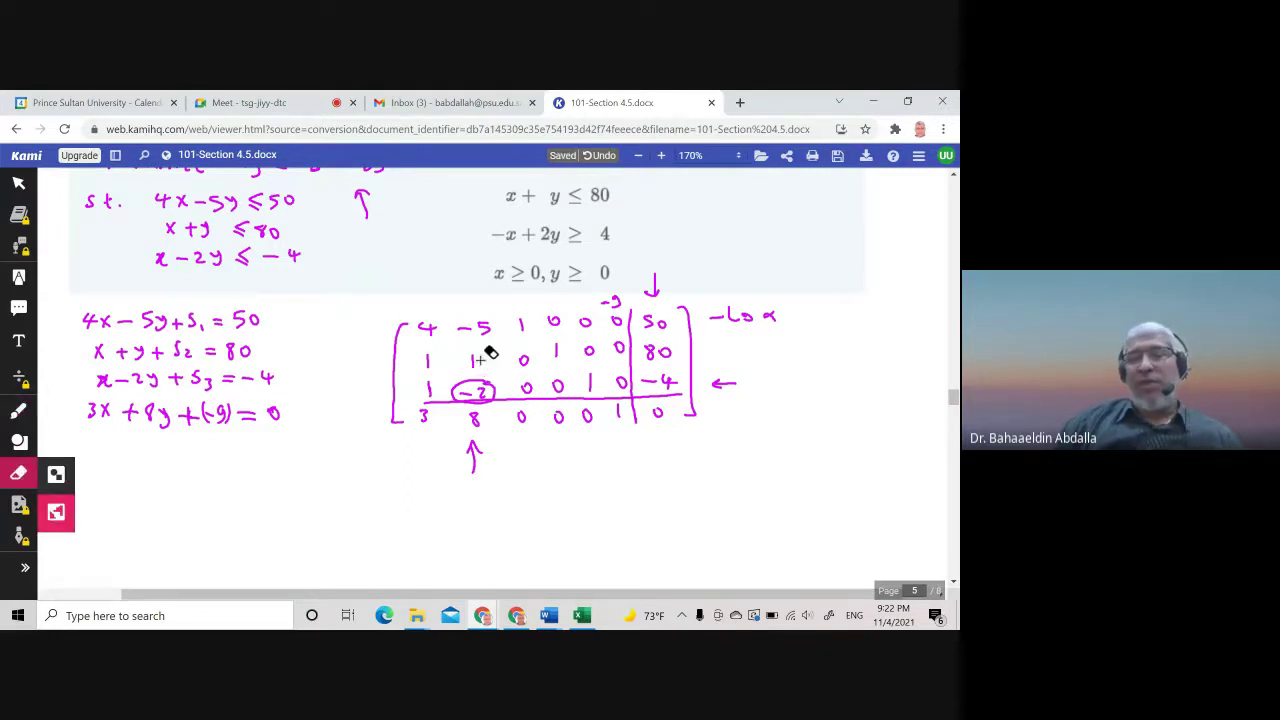
left_click(490, 352)
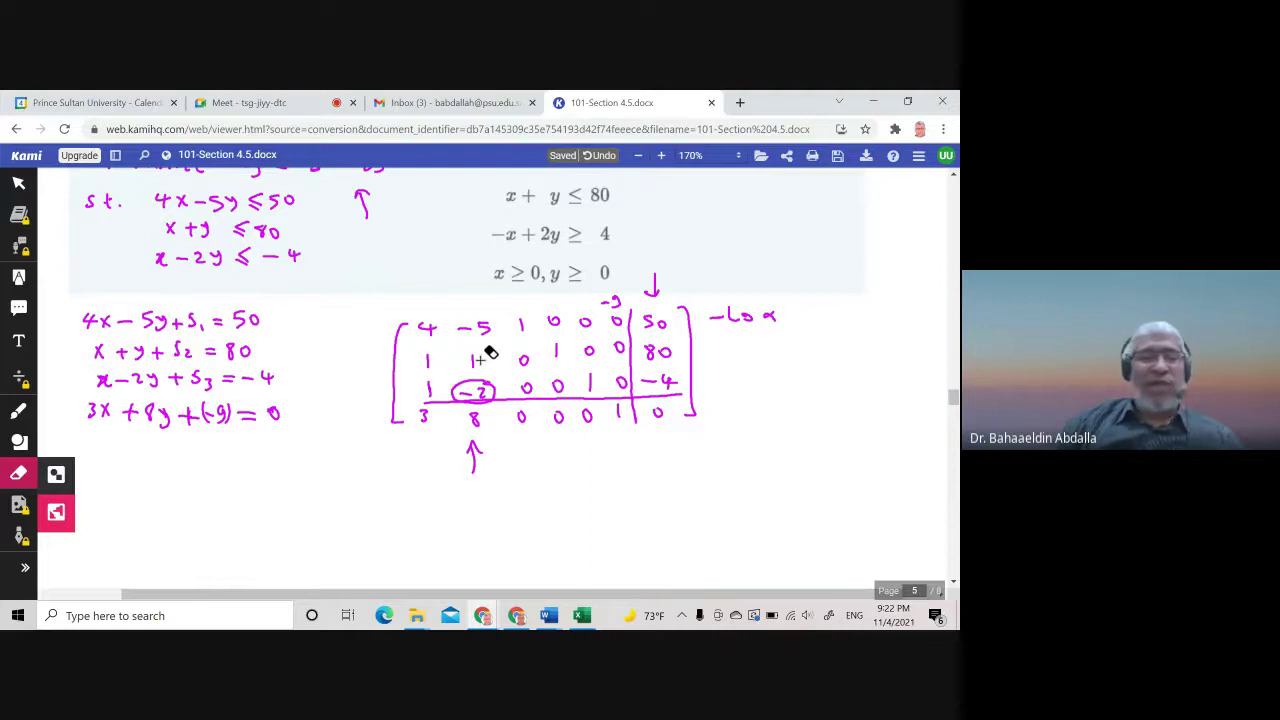
left_click(18, 410)
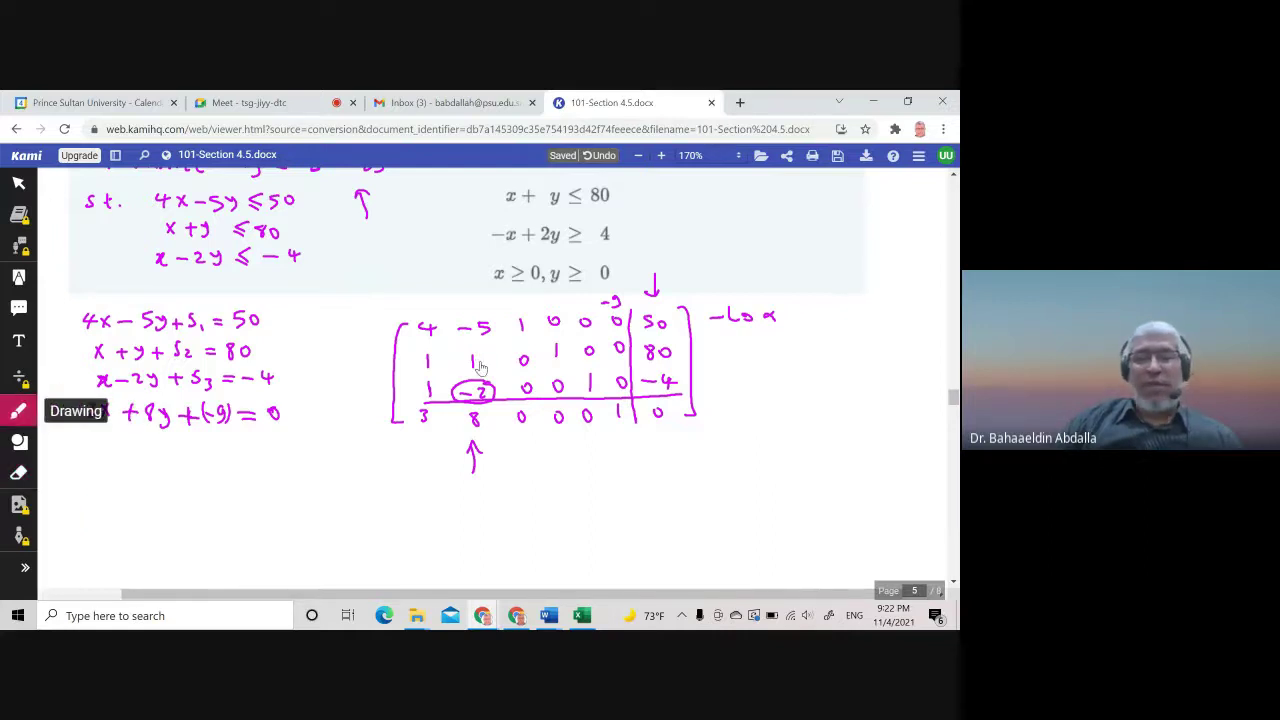
- Label problem 7's slack equations "b)" and scroll down to Problem 9's final matrix
scroll(479, 361, "up", 2)
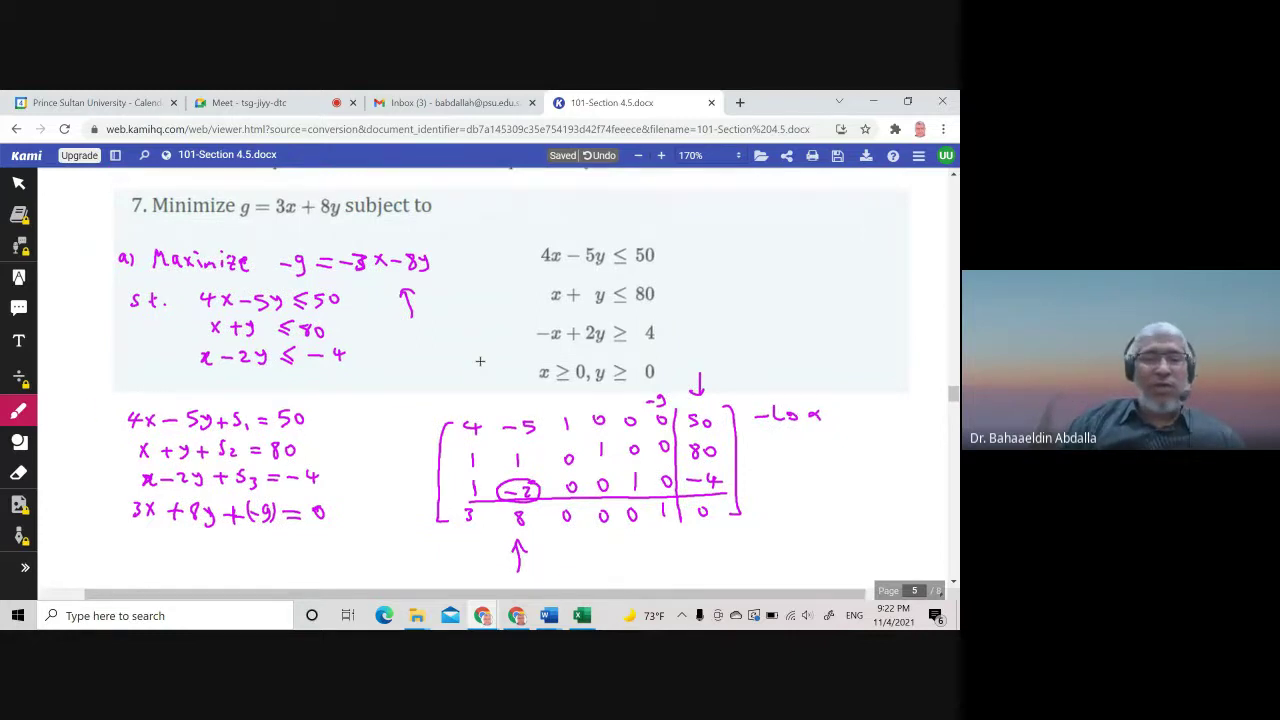
left_click_drag(89, 404, 92, 430)
left_click_drag(97, 410, 98, 431)
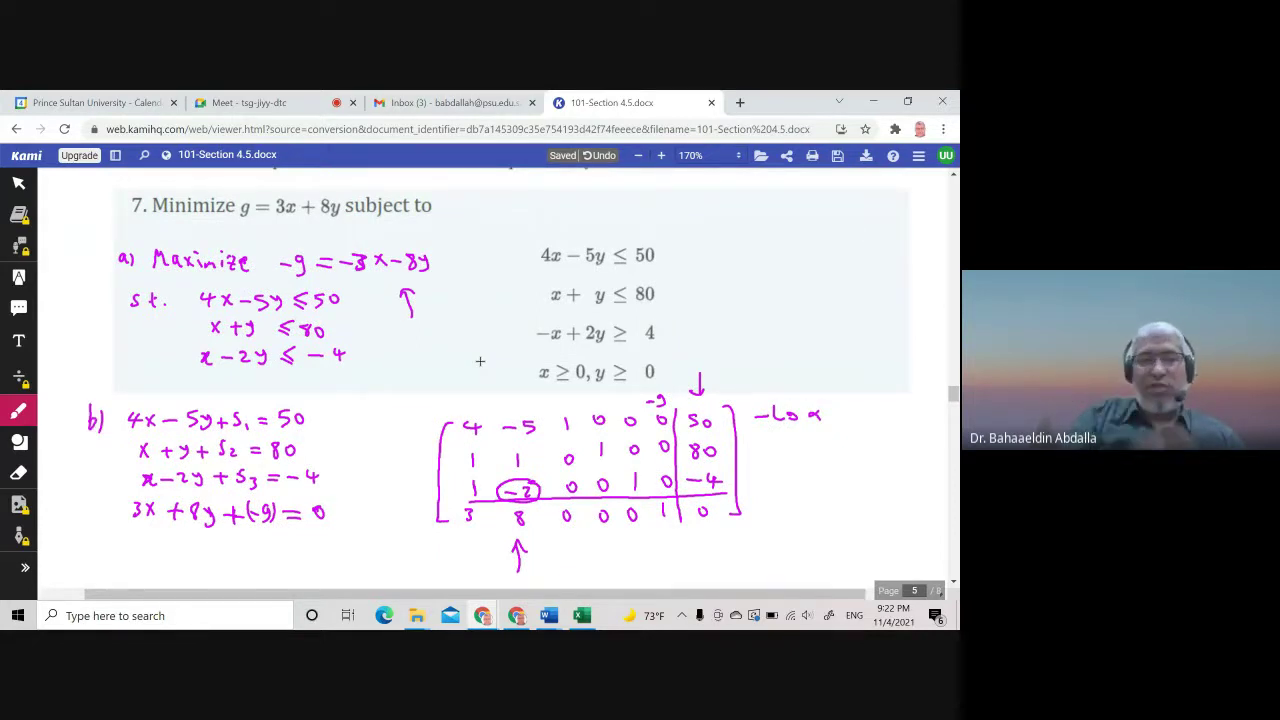
scroll(480, 361, "up", 2)
scroll(480, 361, "down", 8)
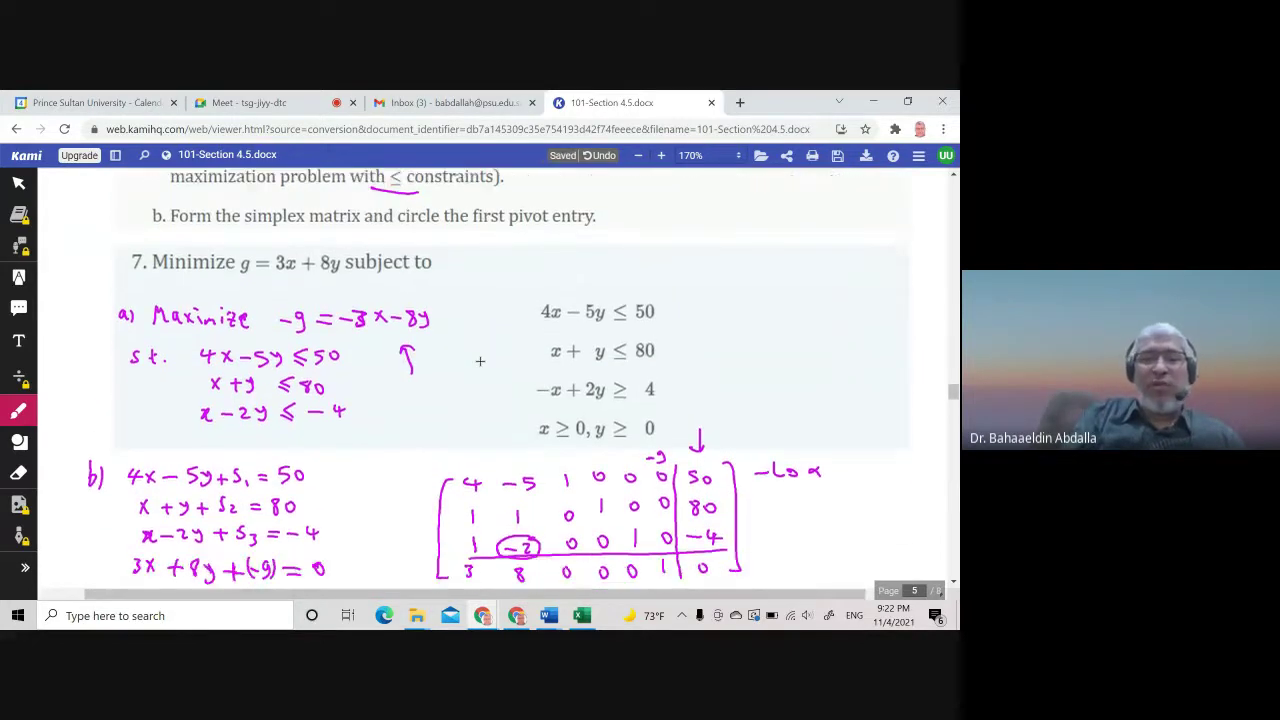
scroll(480, 361, "down", 3)
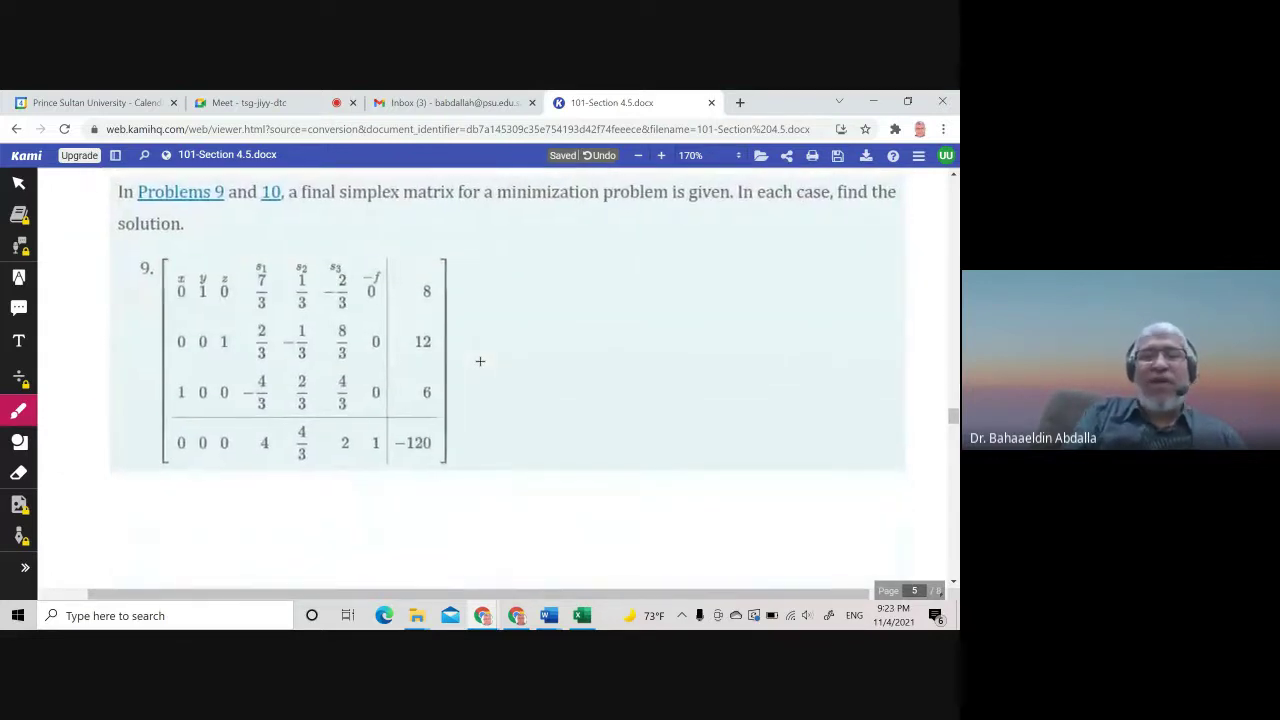
- Write "min. value of f is 120 at" beside problem 9's matrix
scroll(480, 361, "right", 1)
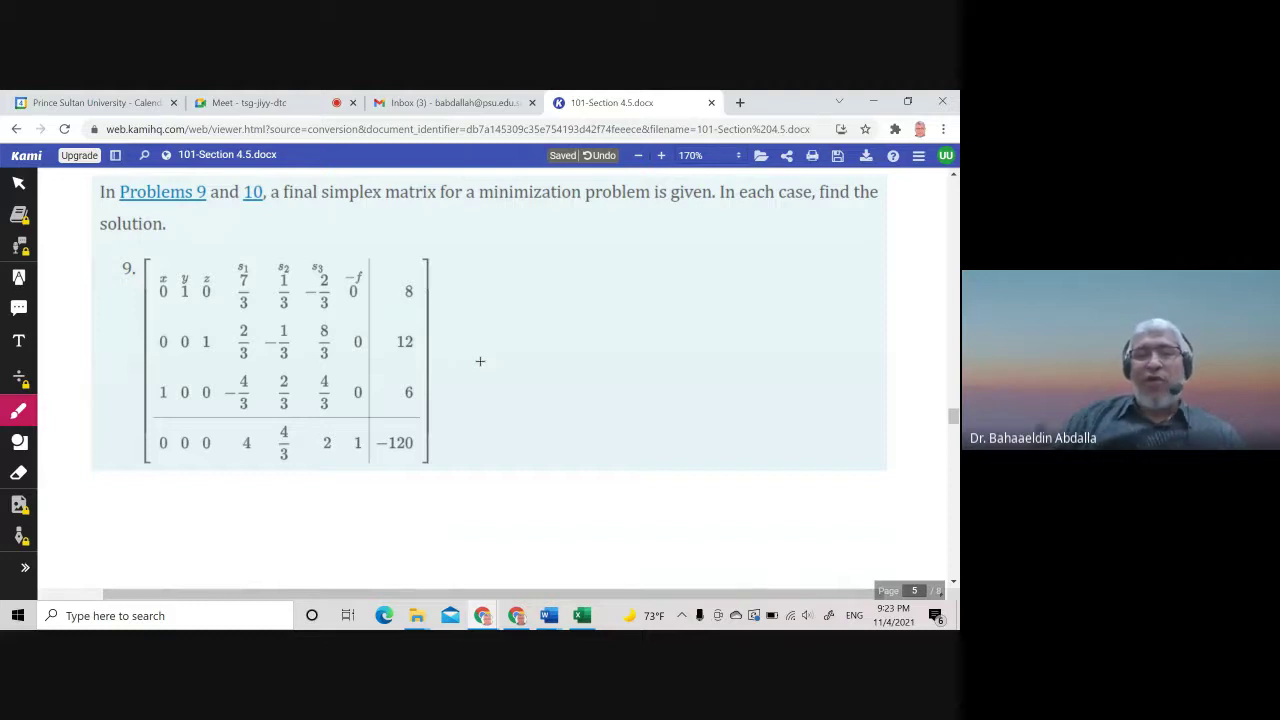
left_click_drag(466, 294, 487, 288)
mouse_move(497, 294)
left_mouse_down()
mouse_move(549, 288)
mouse_move(560, 272)
mouse_move(608, 294)
mouse_move(731, 288)
left_mouse_up()
mouse_move(740, 272)
left_mouse_down()
mouse_move(732, 284)
mouse_move(740, 272)
left_mouse_up()
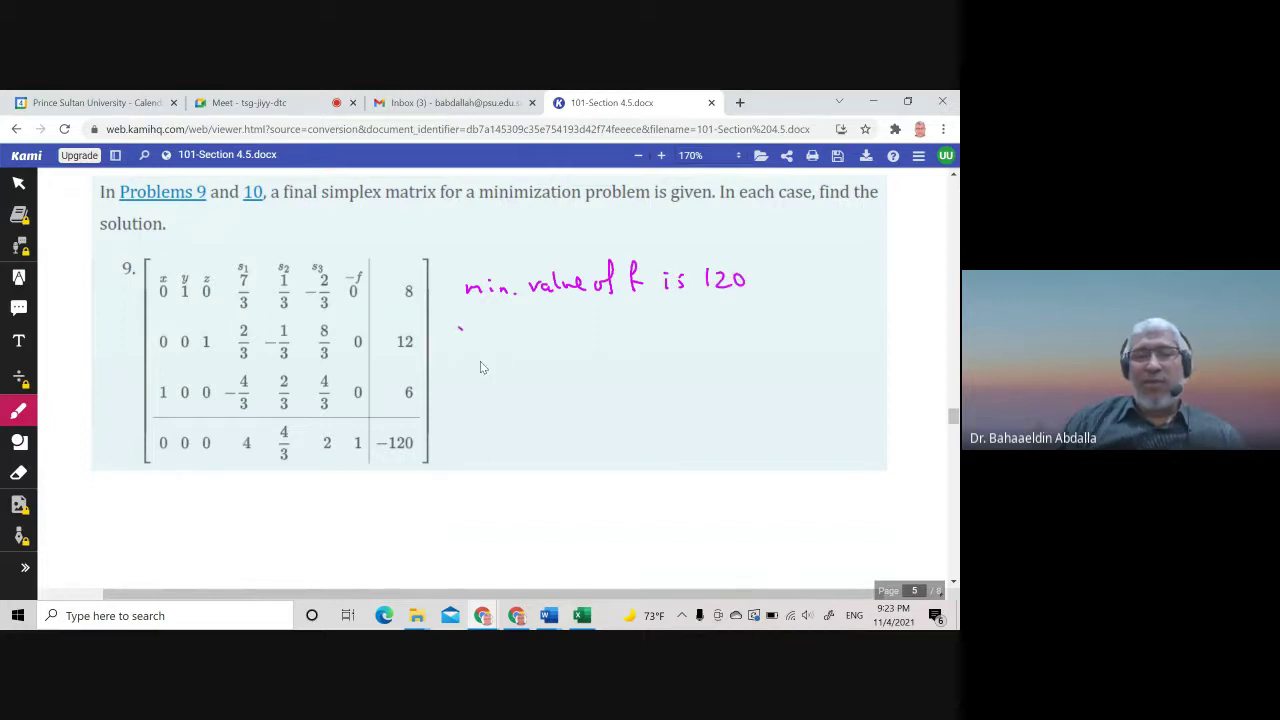
left_click_drag(466, 322, 470, 334)
left_click_drag(462, 322, 476, 321)
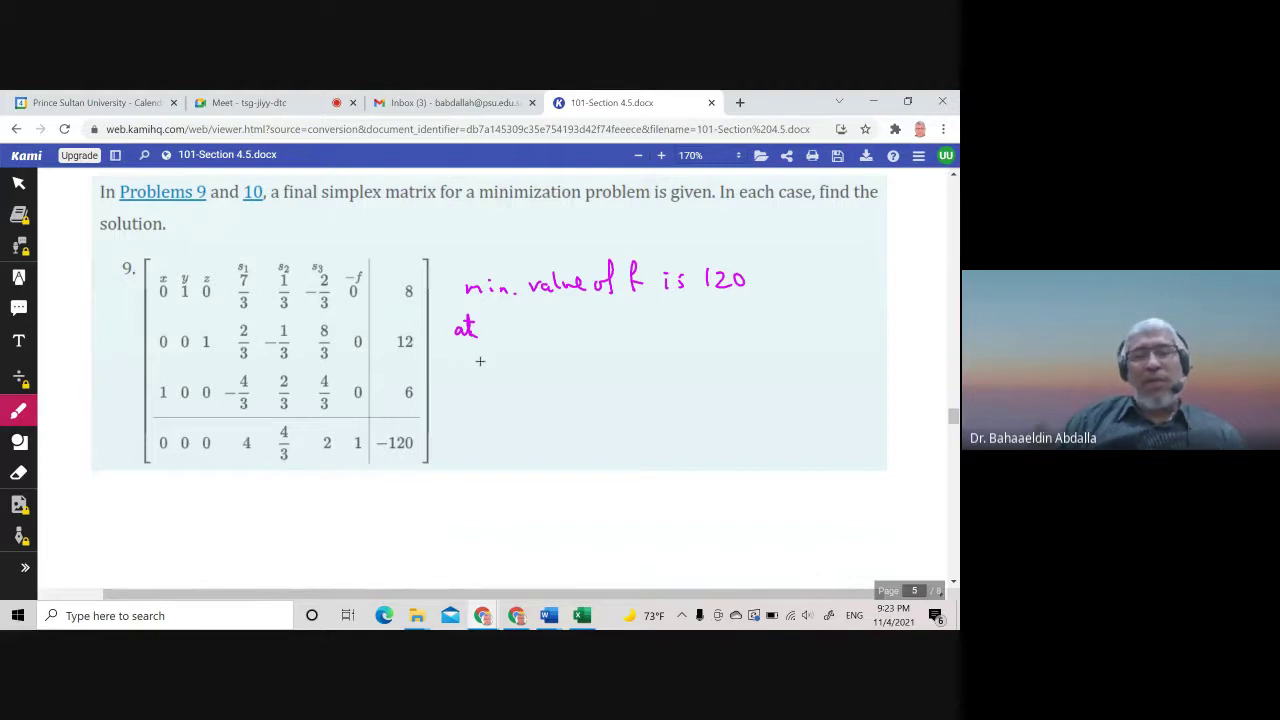
- Write x = 6 and start y =, circling the pivot 1s in the x and y columns
mouse_move(502, 321)
left_mouse_down()
mouse_move(494, 335)
mouse_move(528, 323)
left_mouse_up()
left_click_drag(515, 331, 528, 331)
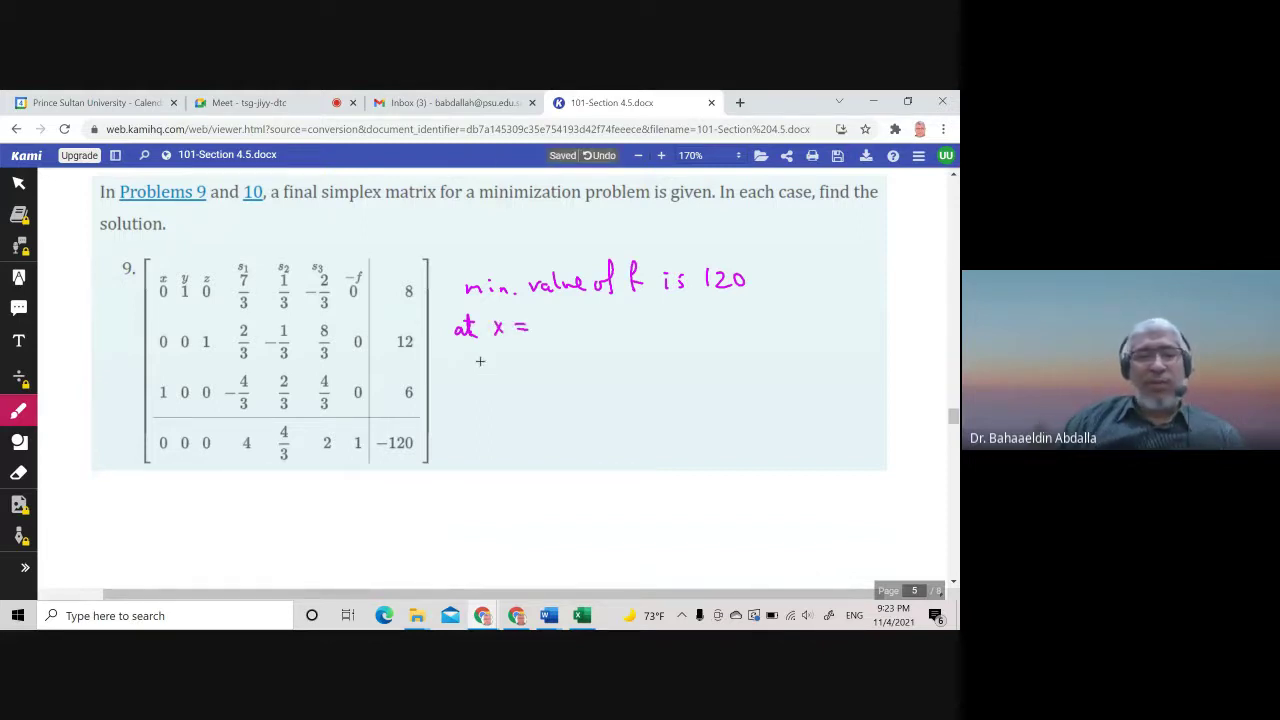
mouse_move(170, 376)
left_mouse_down()
mouse_move(157, 398)
mouse_move(177, 381)
left_mouse_up()
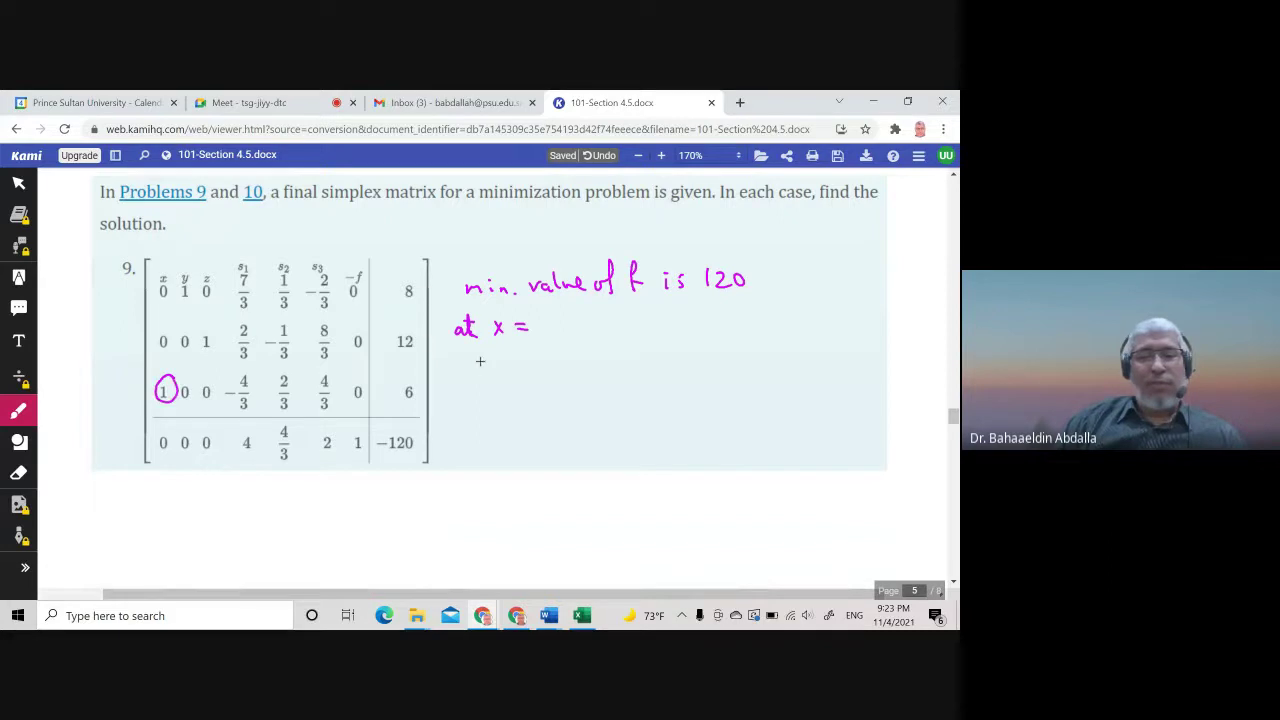
left_click_drag(546, 317, 539, 327)
left_click_drag(555, 332, 579, 327)
mouse_move(585, 318)
left_mouse_down()
mouse_move(577, 337)
mouse_move(611, 324)
left_mouse_up()
left_click_drag(599, 331, 612, 331)
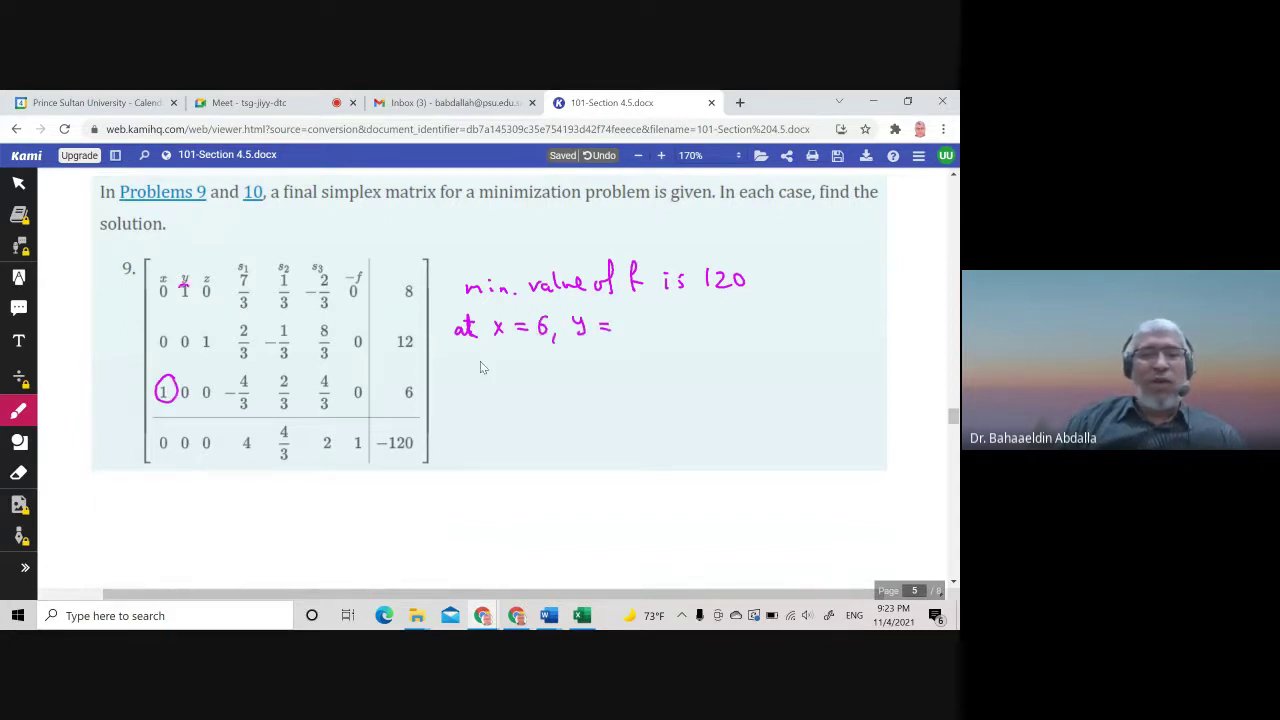
left_click_drag(180, 286, 190, 293)
- Finish with y = 8 and z = 12, circling the z column's pivot 1
mouse_move(623, 318)
left_mouse_down()
mouse_move(672, 332)
mouse_move(672, 321)
left_mouse_up()
left_click_drag(683, 321, 697, 321)
left_click_drag(683, 329, 697, 329)
left_click_drag(210, 329, 206, 330)
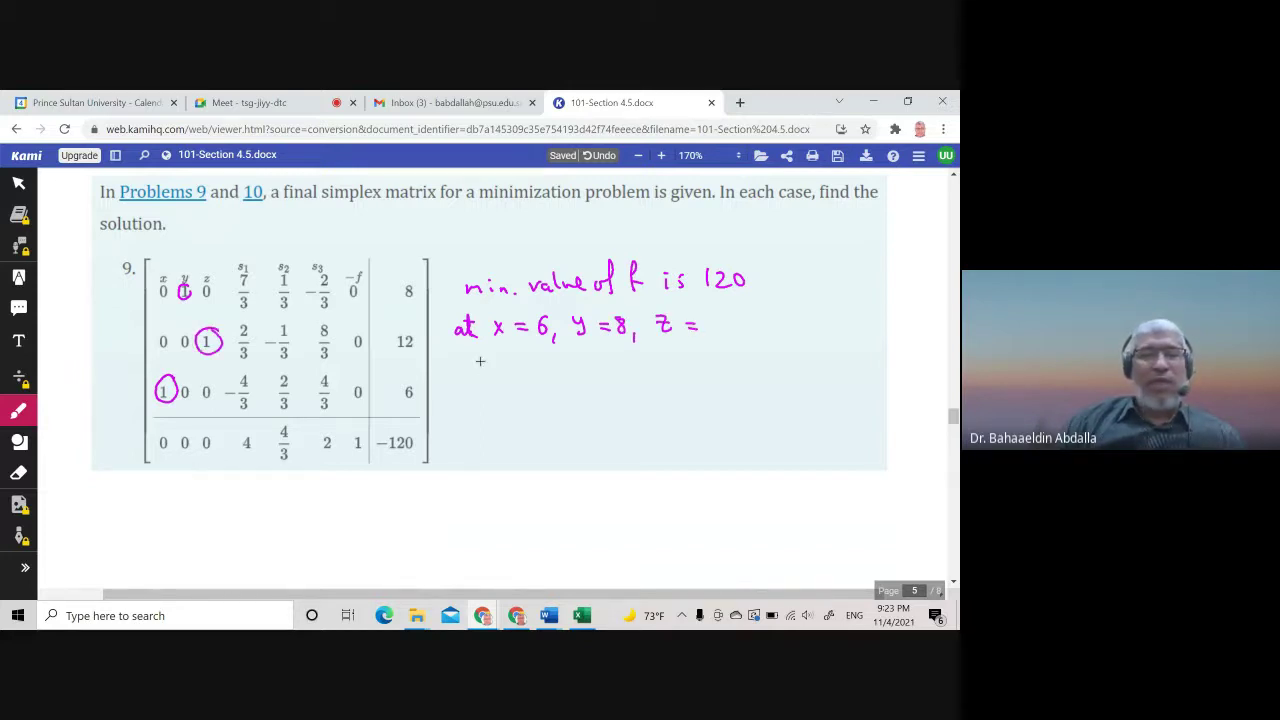
left_click_drag(717, 321, 728, 331)
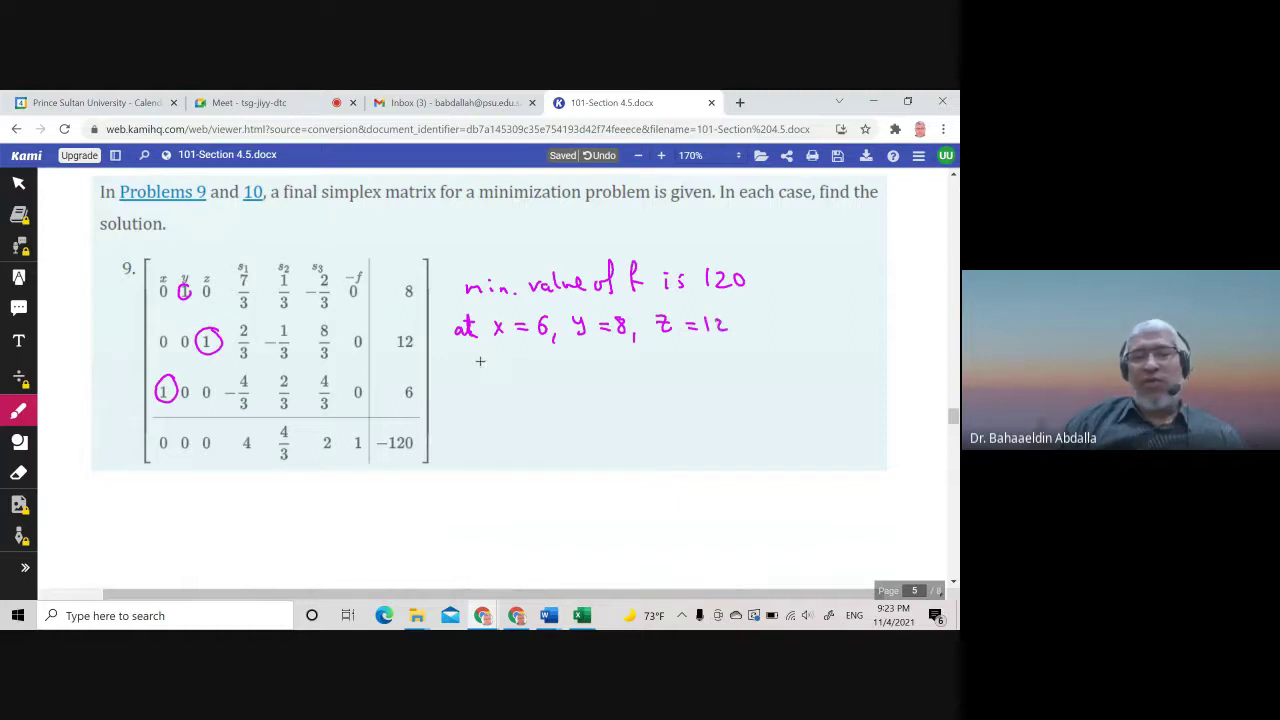
- Scroll down to Problem 21 and restore down the browser so Excel shows beside it
scroll(480, 361, "up", 2)
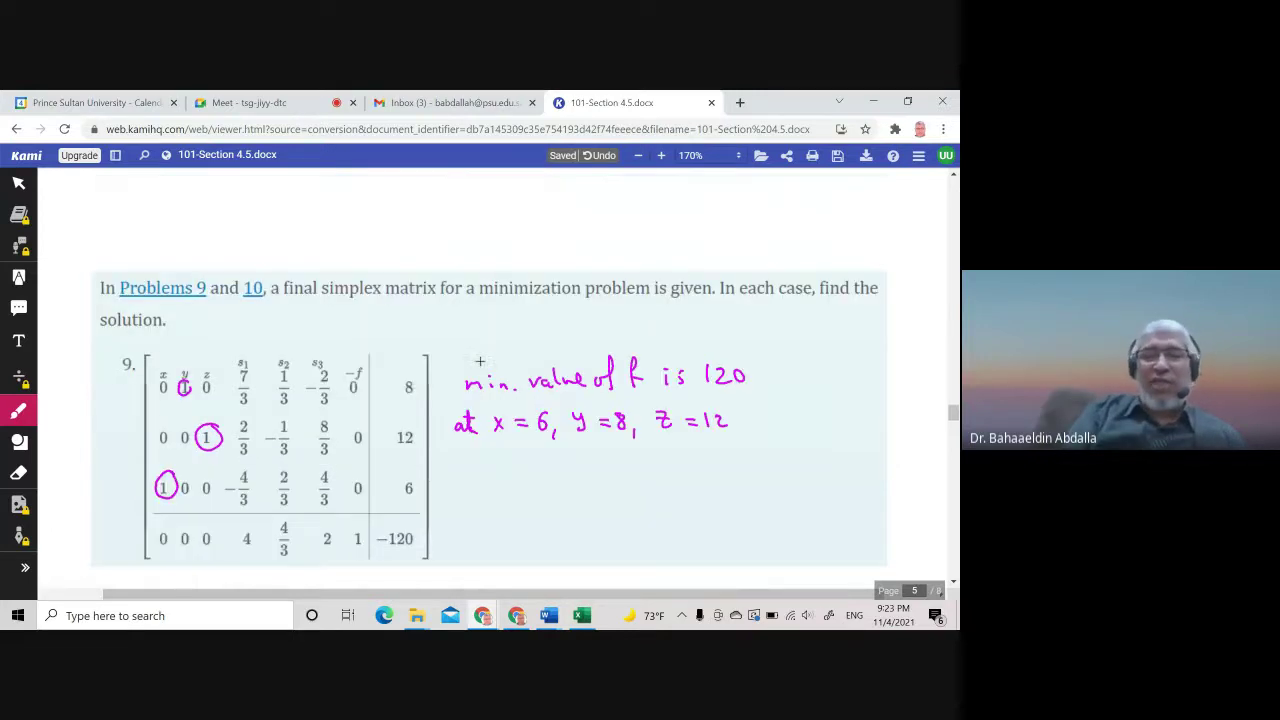
scroll(480, 361, "down", 3)
scroll(480, 361, "down", 6)
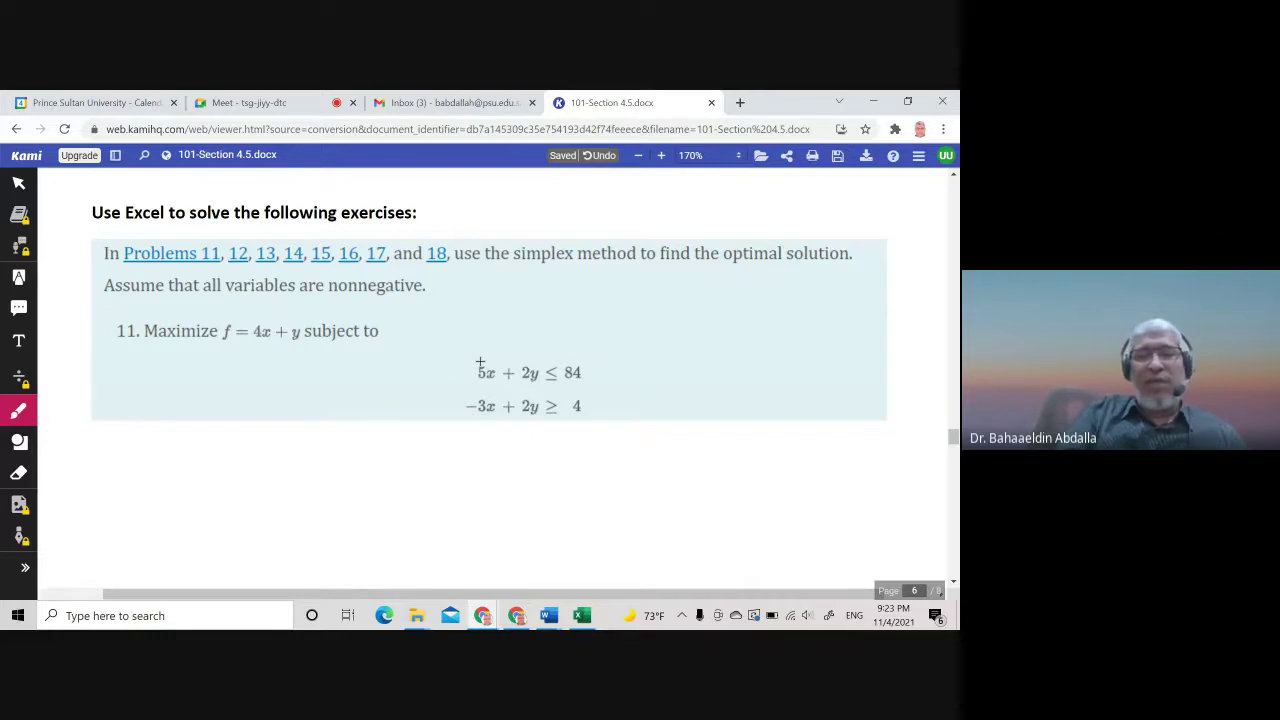
scroll(480, 362, "down", 10)
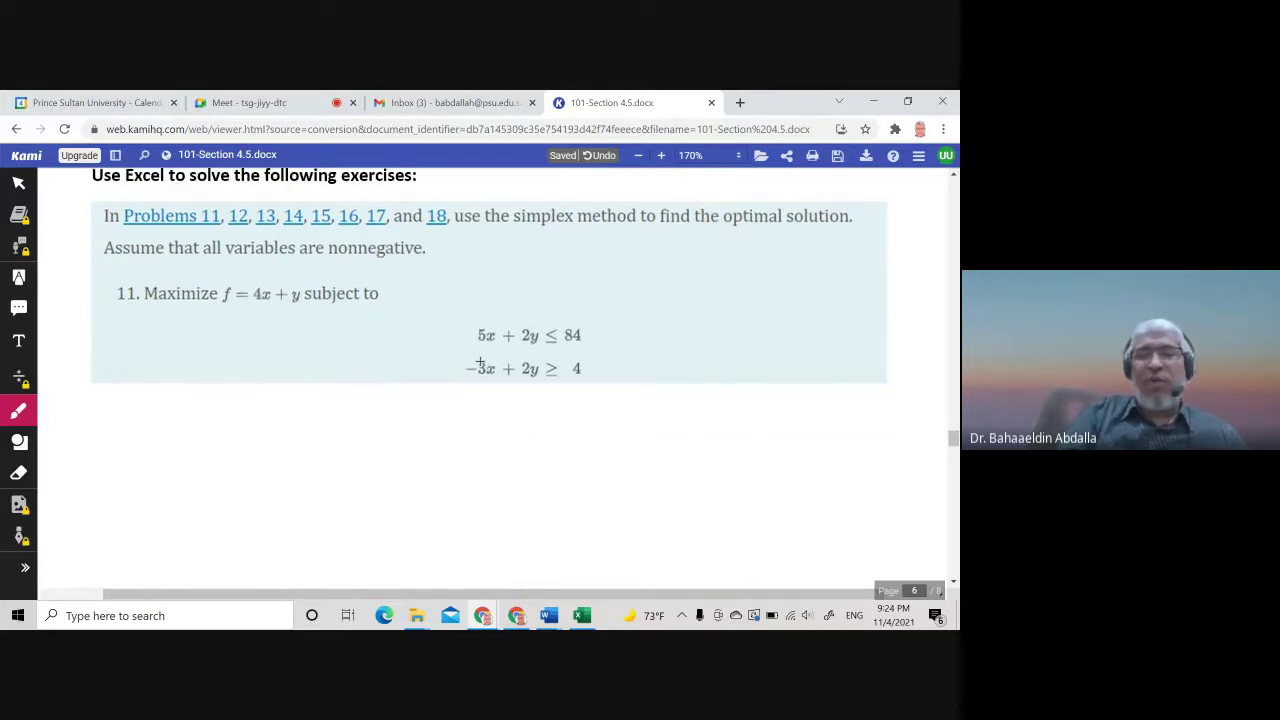
scroll(480, 361, "down", 1)
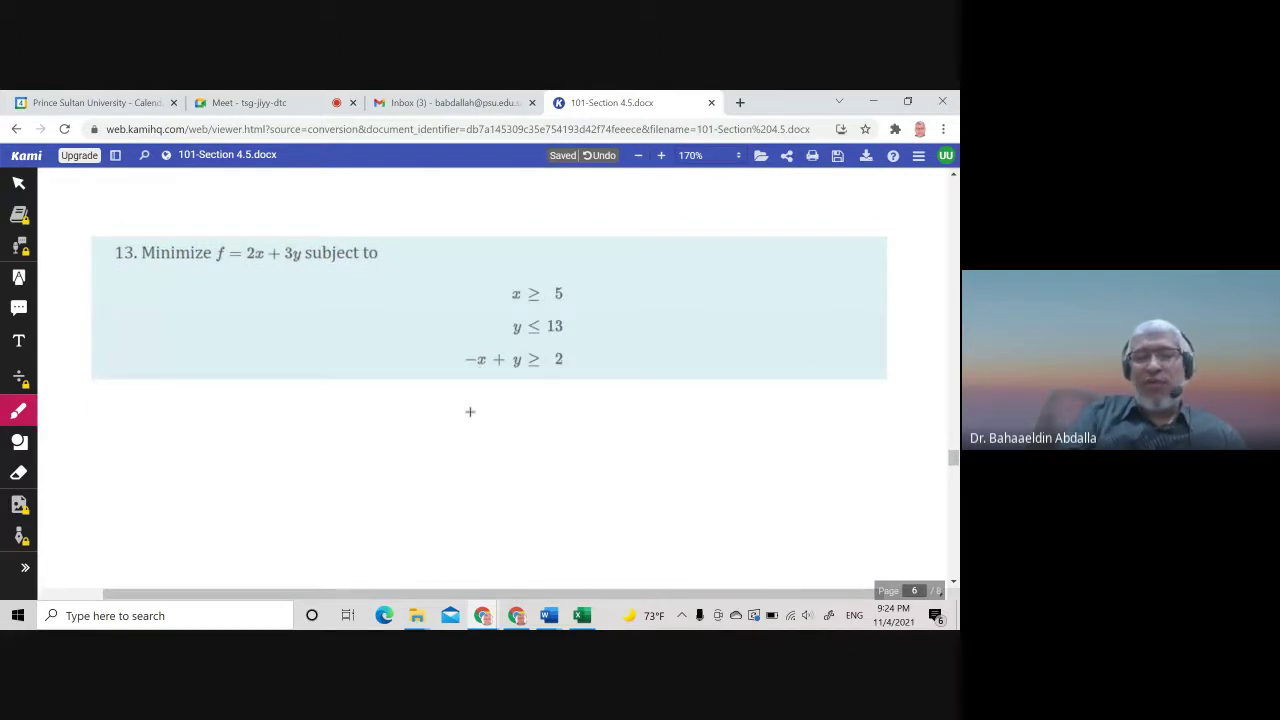
scroll(470, 411, "down", 12)
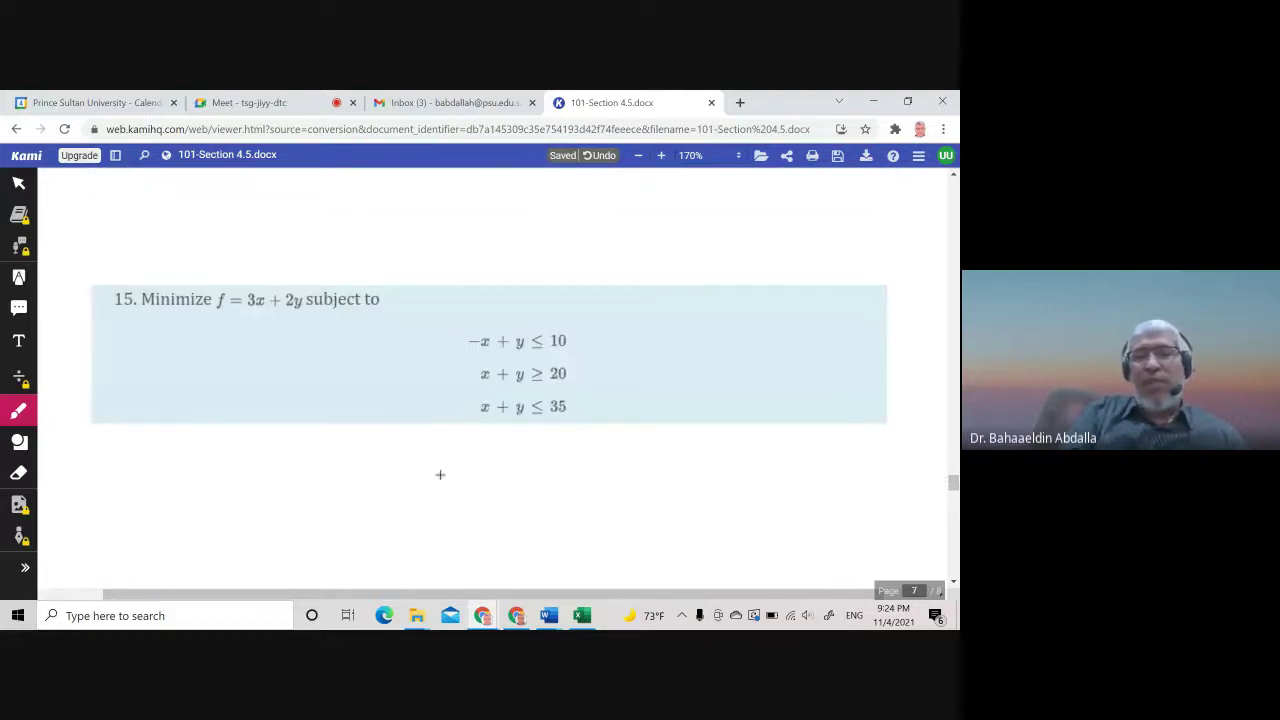
scroll(440, 474, "down", 1)
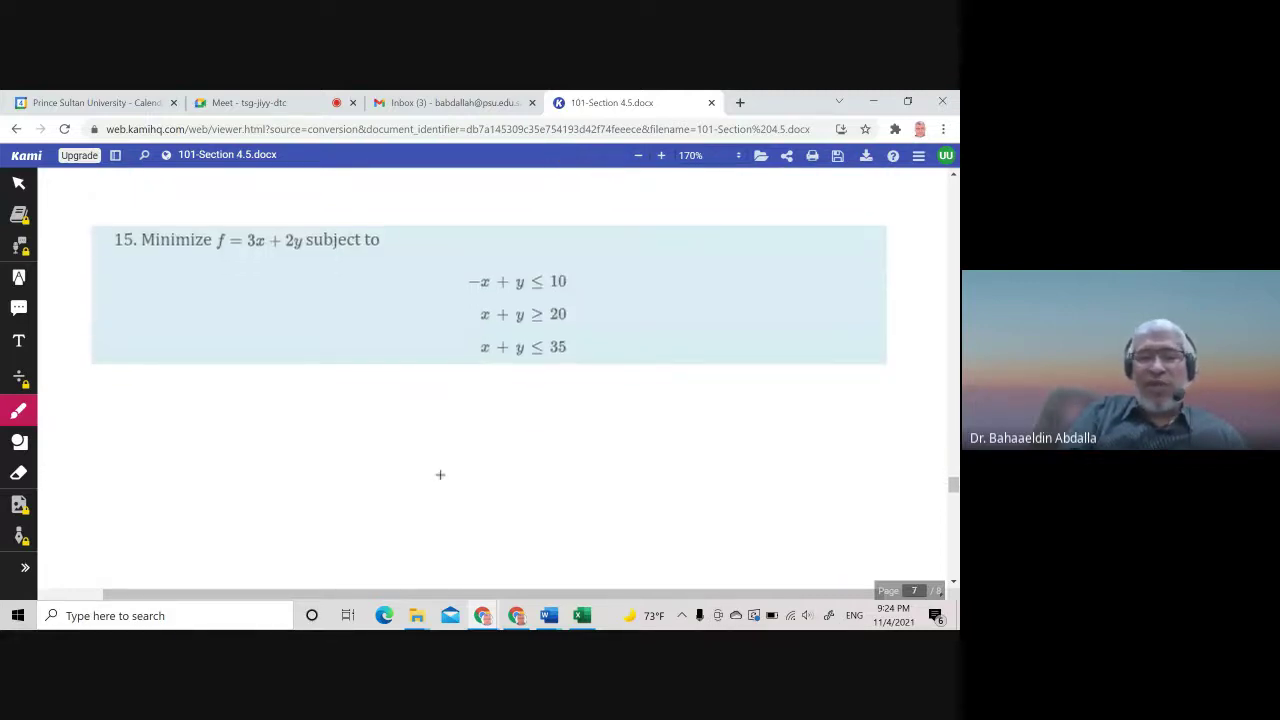
scroll(440, 474, "down", 6)
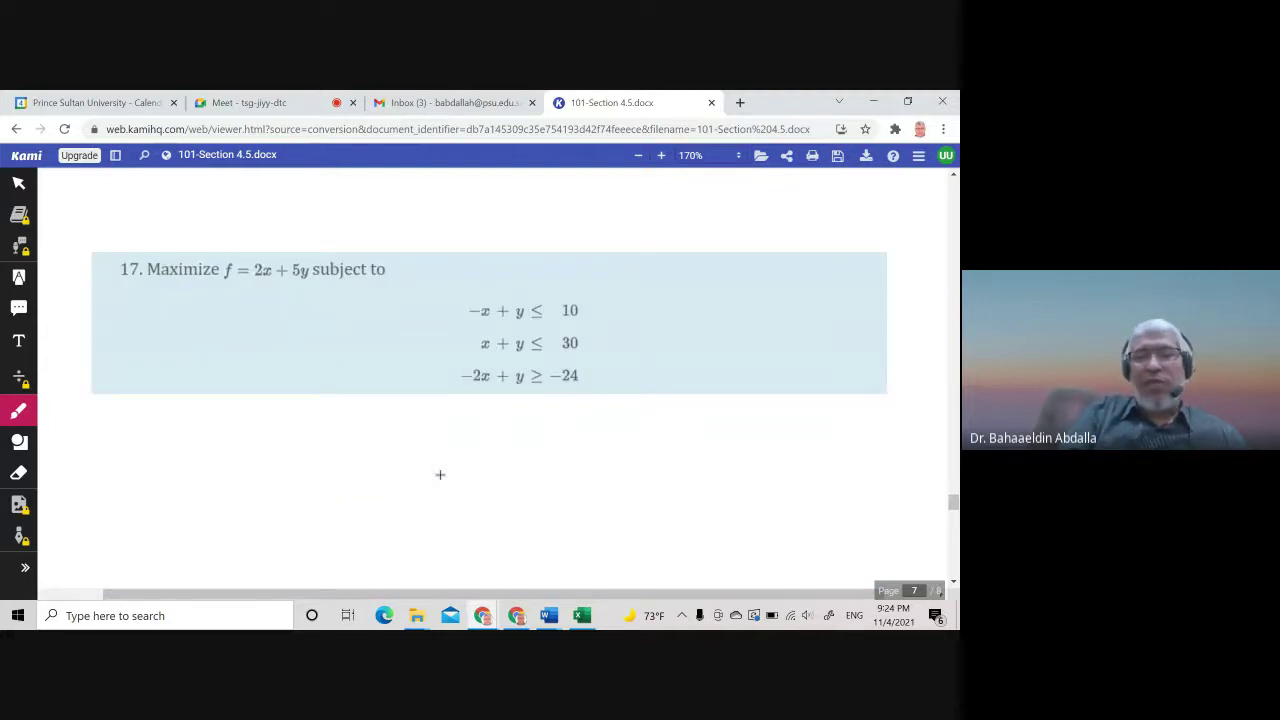
scroll(440, 474, "down", 10)
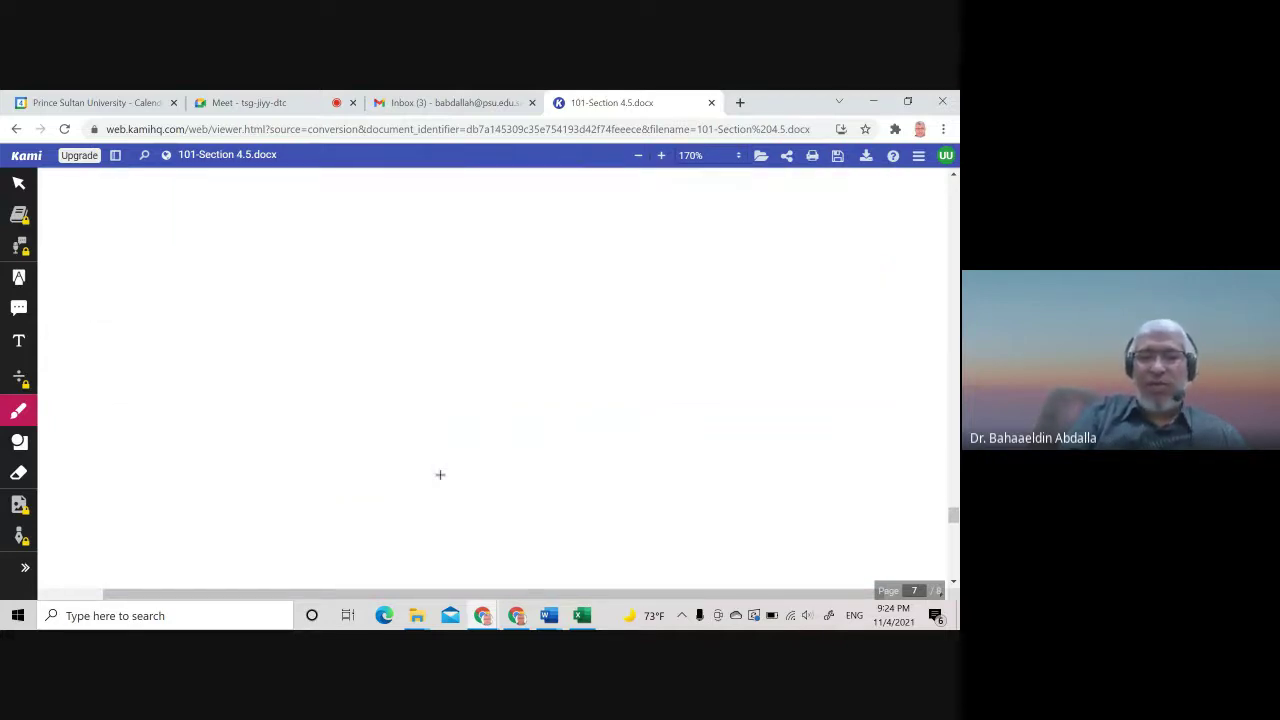
scroll(440, 474, "down", 4)
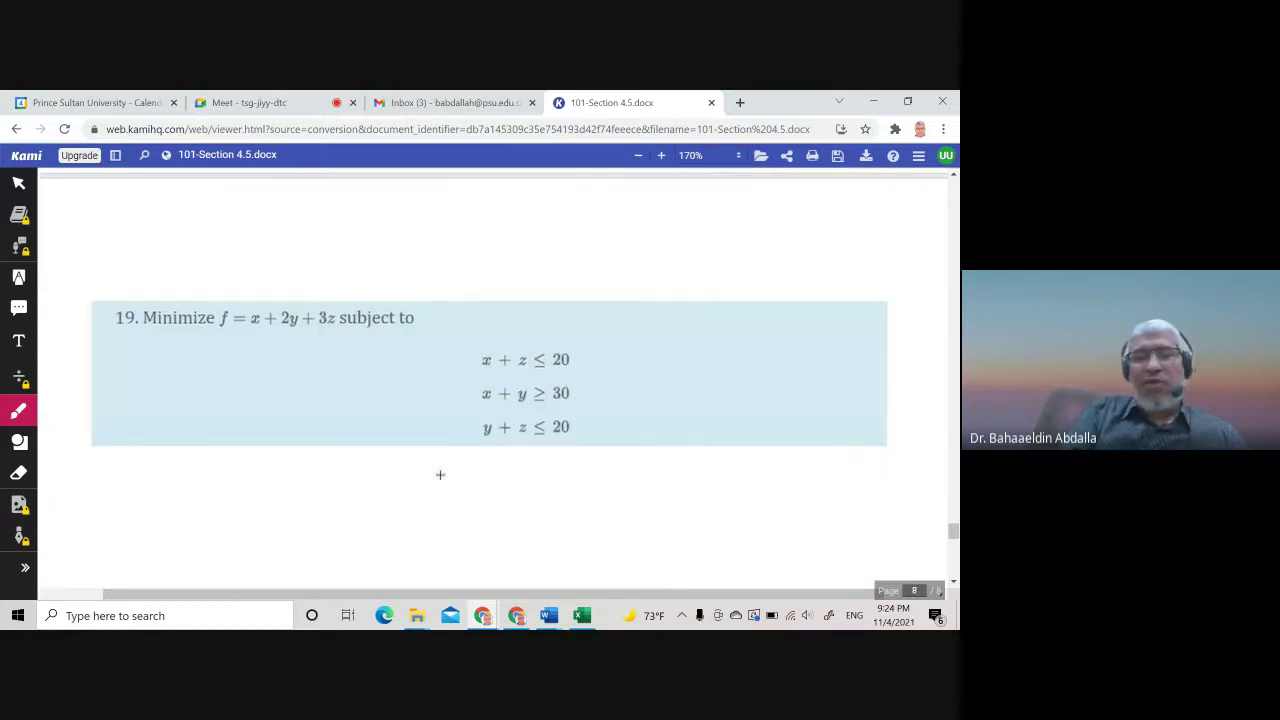
scroll(440, 474, "down", 10)
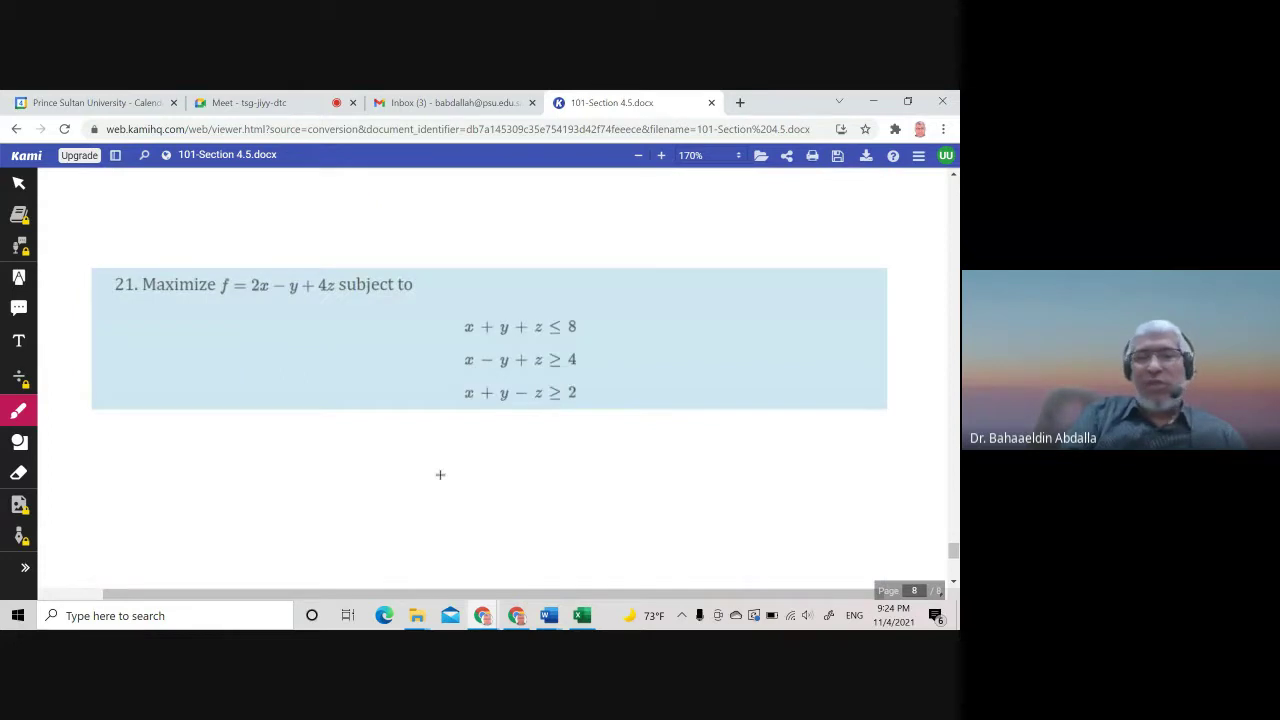
scroll(440, 474, "down", 1)
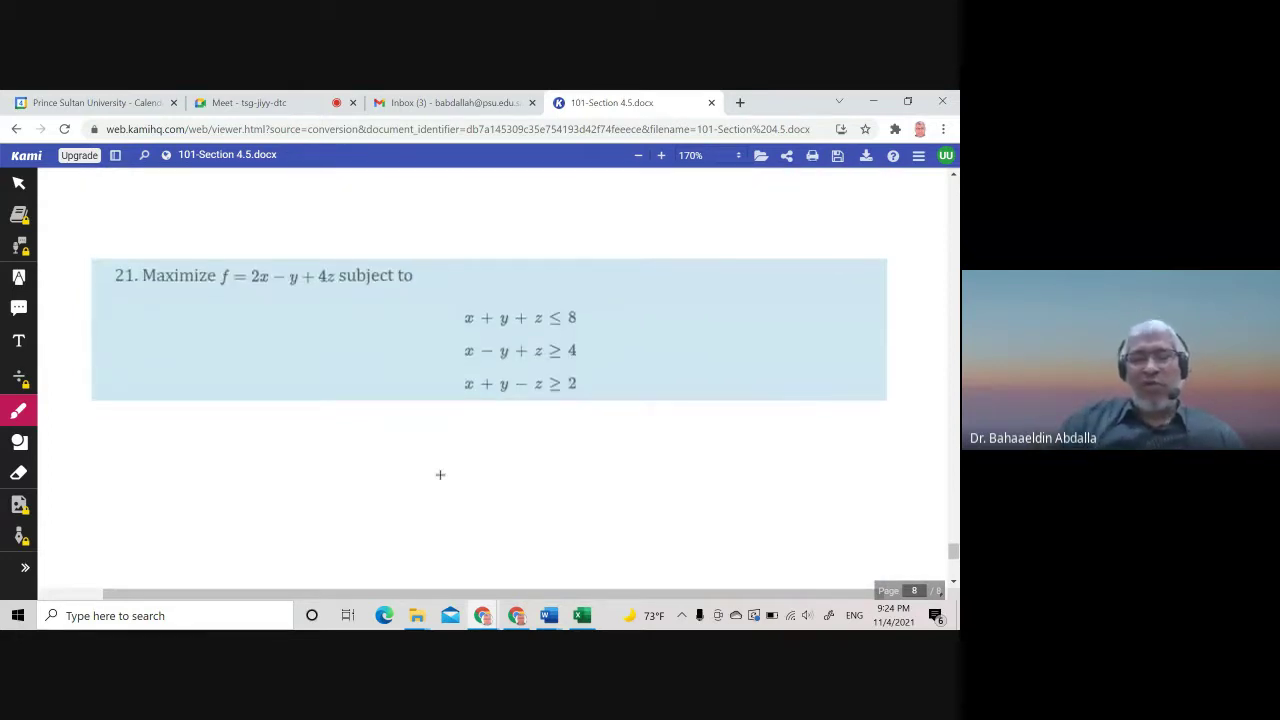
left_click(909, 99)
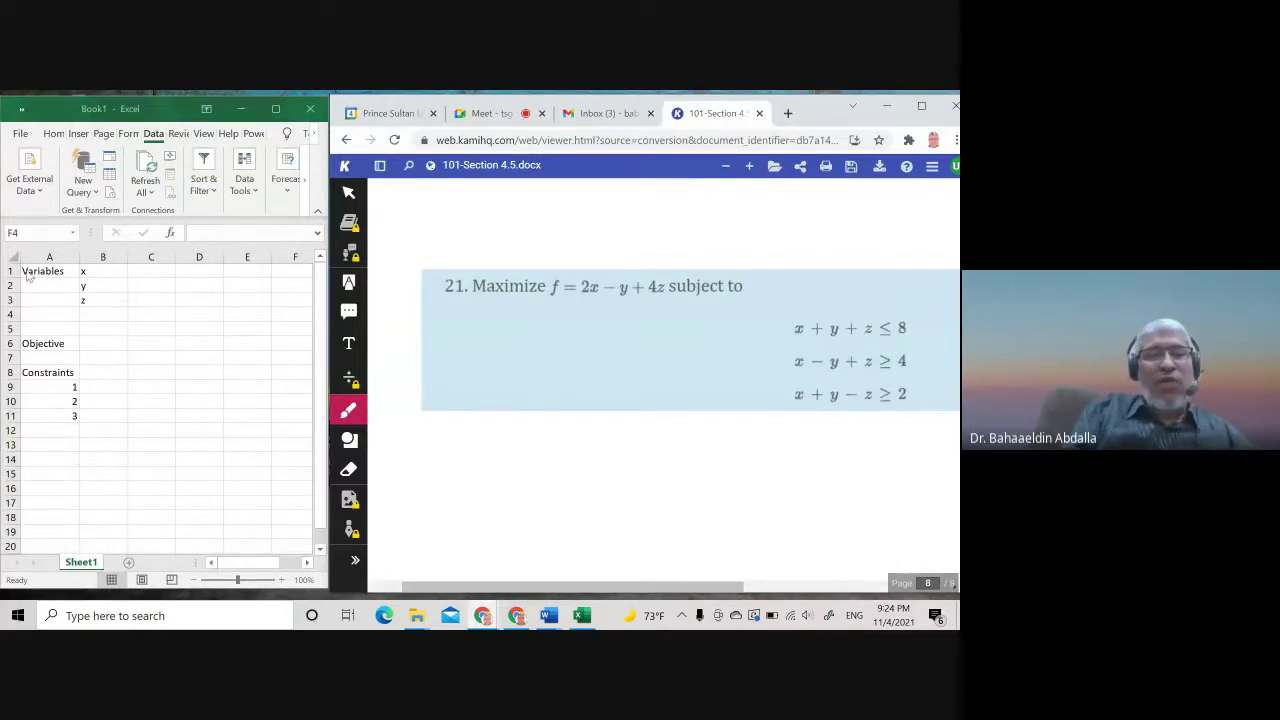
- Enter =0 in cells C1, C2 and C3 as the x, y, z starting values
left_click(140, 273)
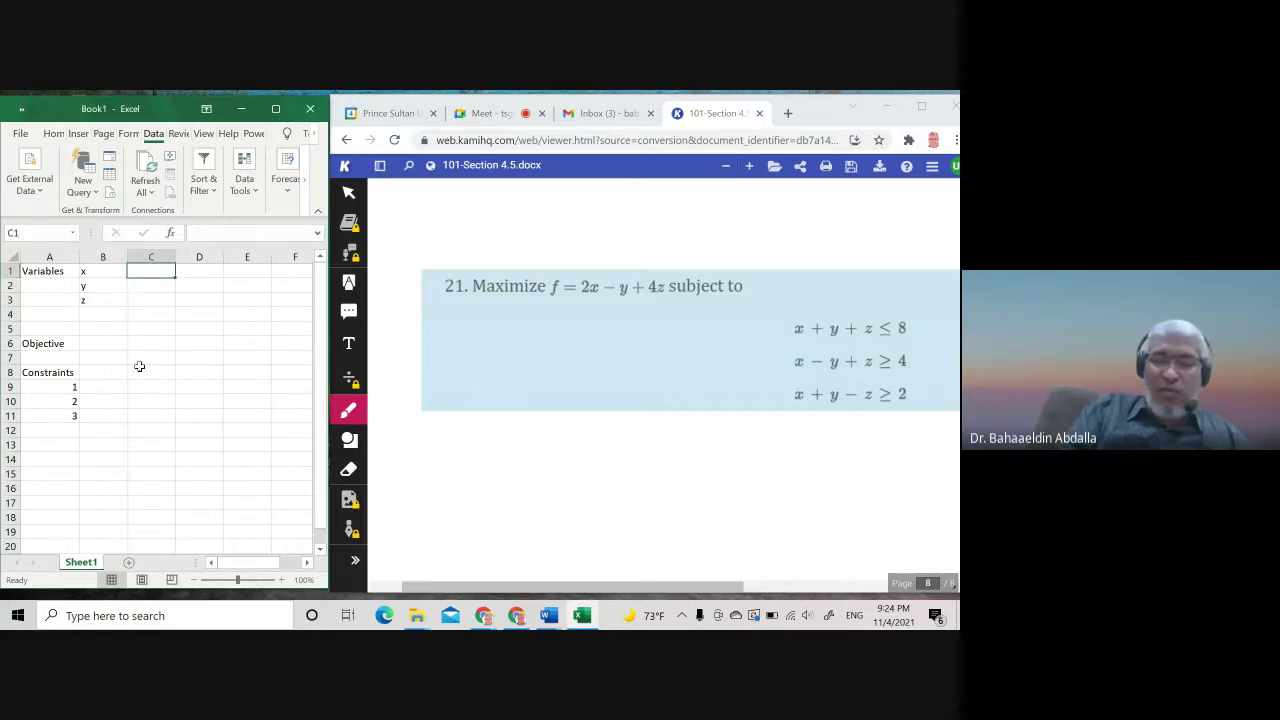
type("=0")
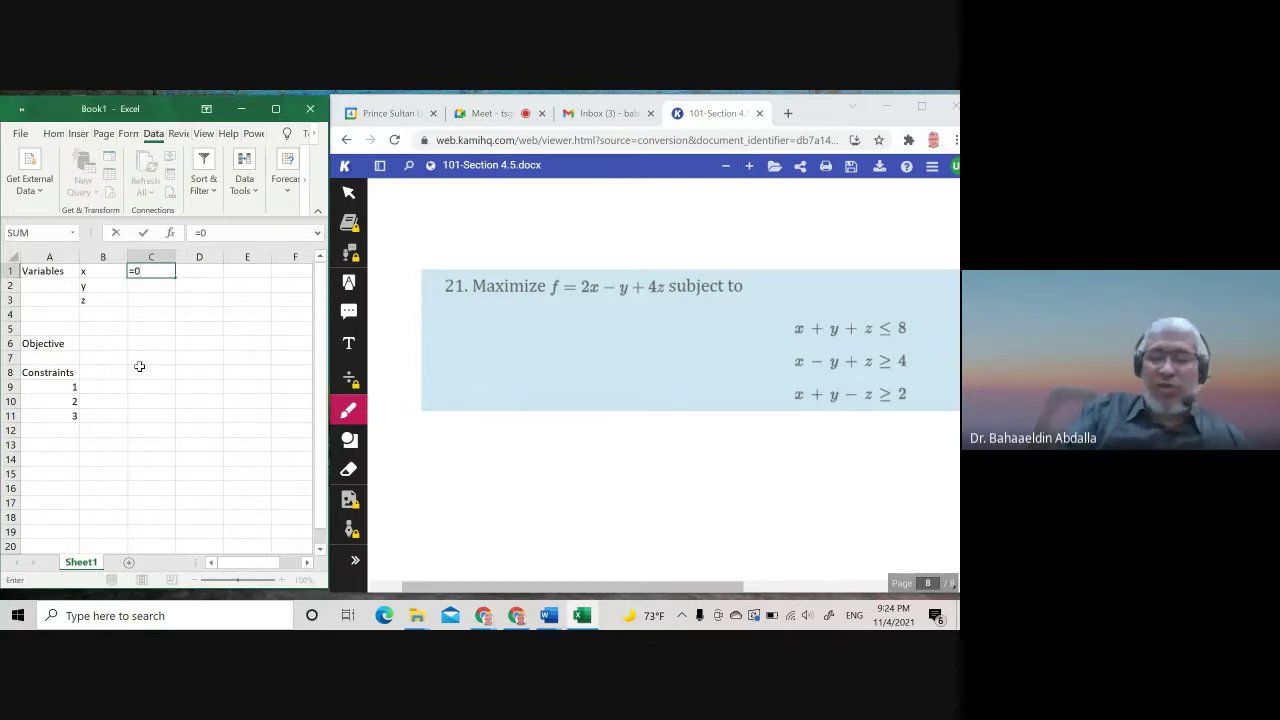
key("Return")
type("=0")
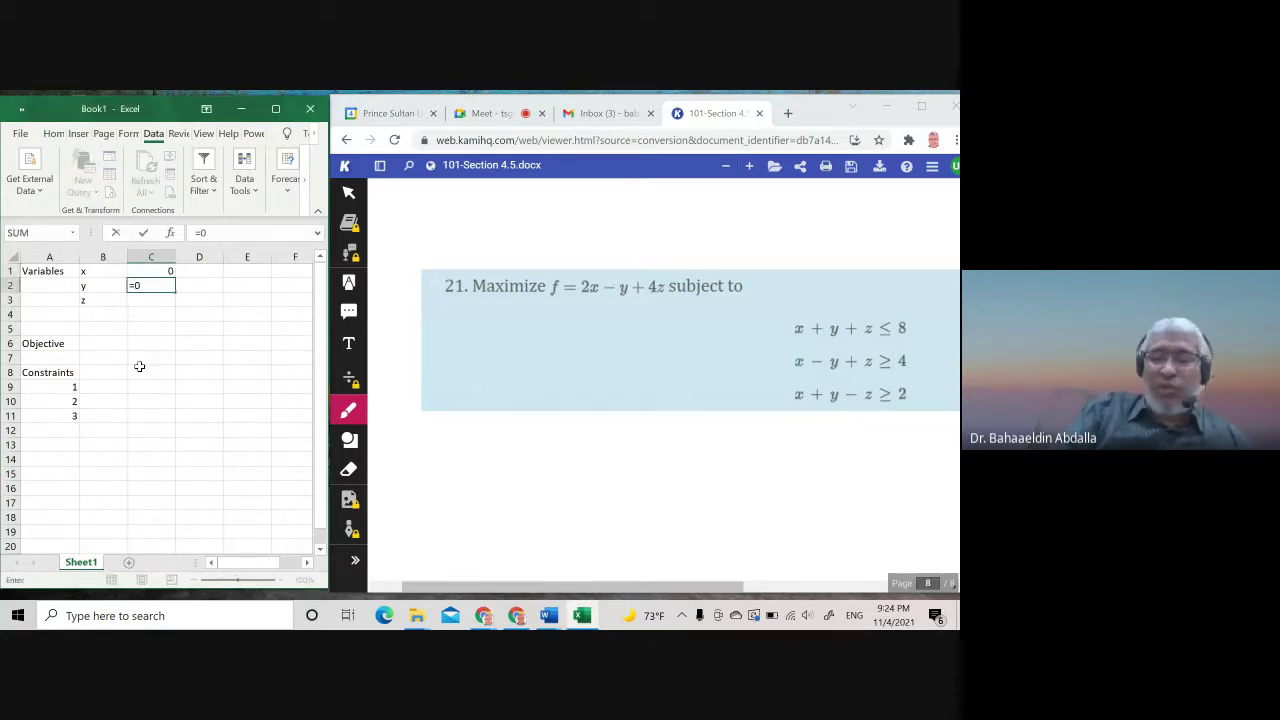
key("Return")
type("=0")
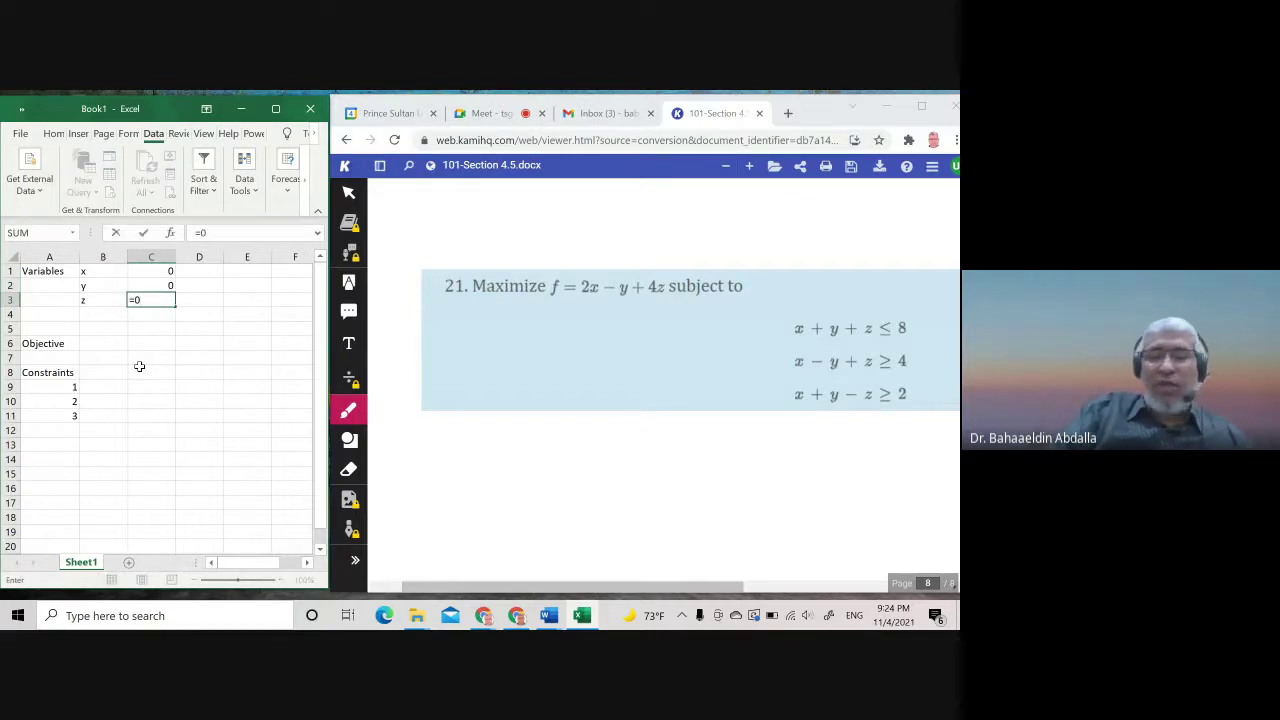
key("Return")
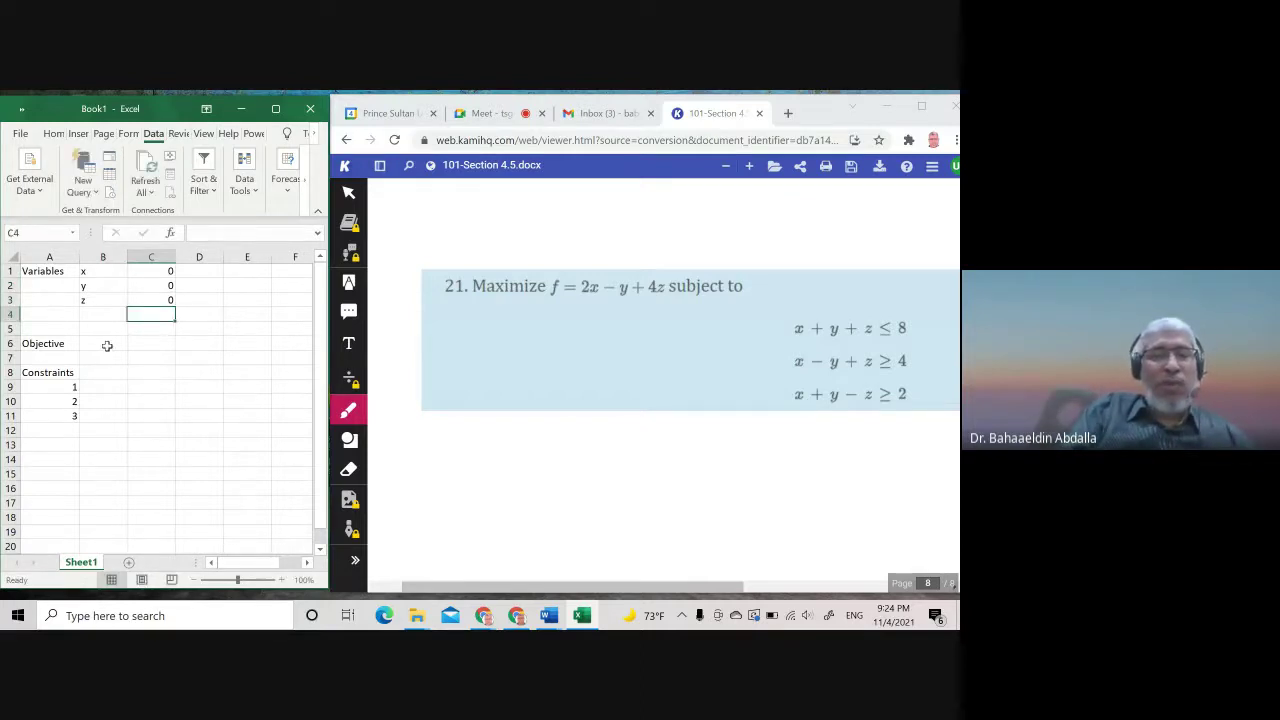
- Begin the objective formula in cell C6 with =
left_click(107, 345)
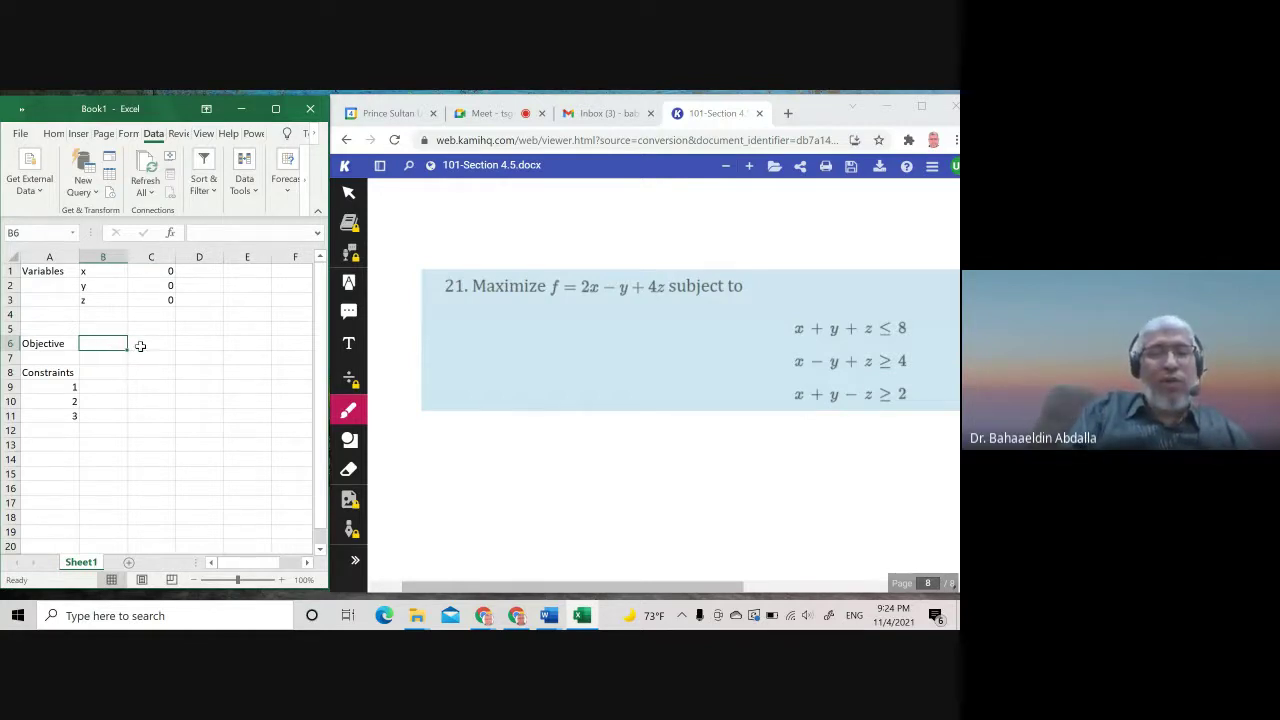
left_click(138, 345)
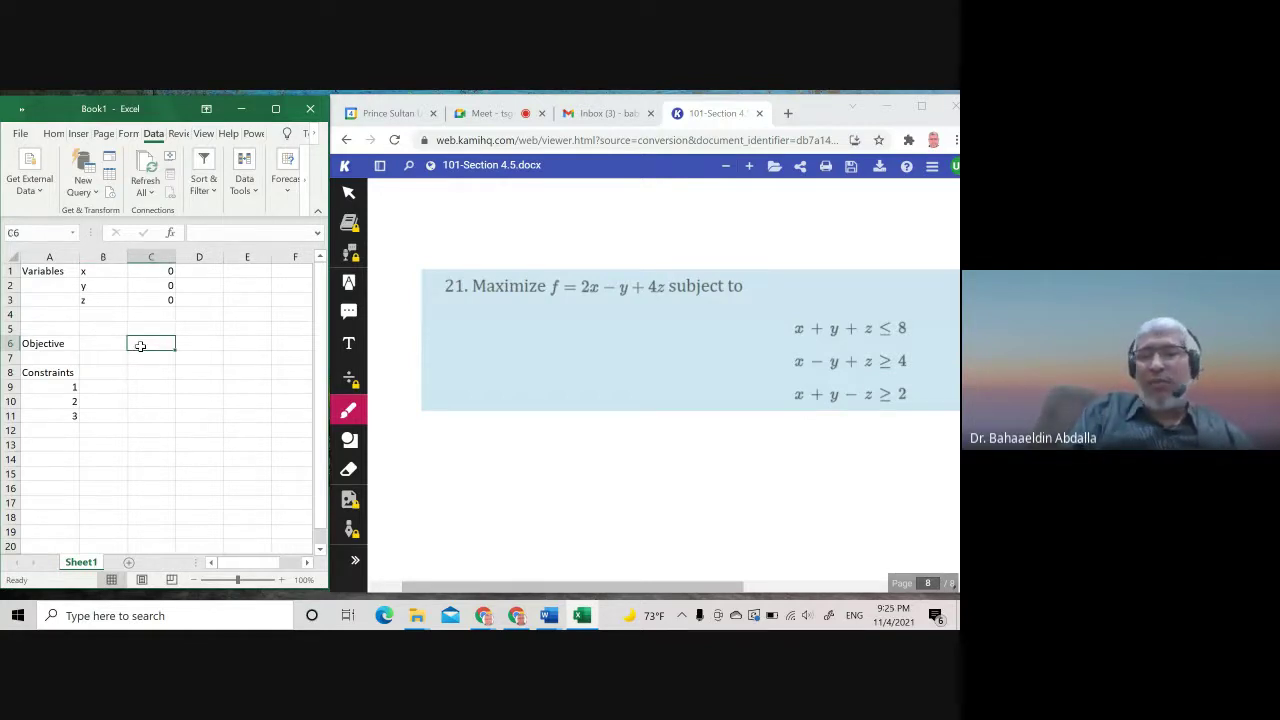
type("=2*")
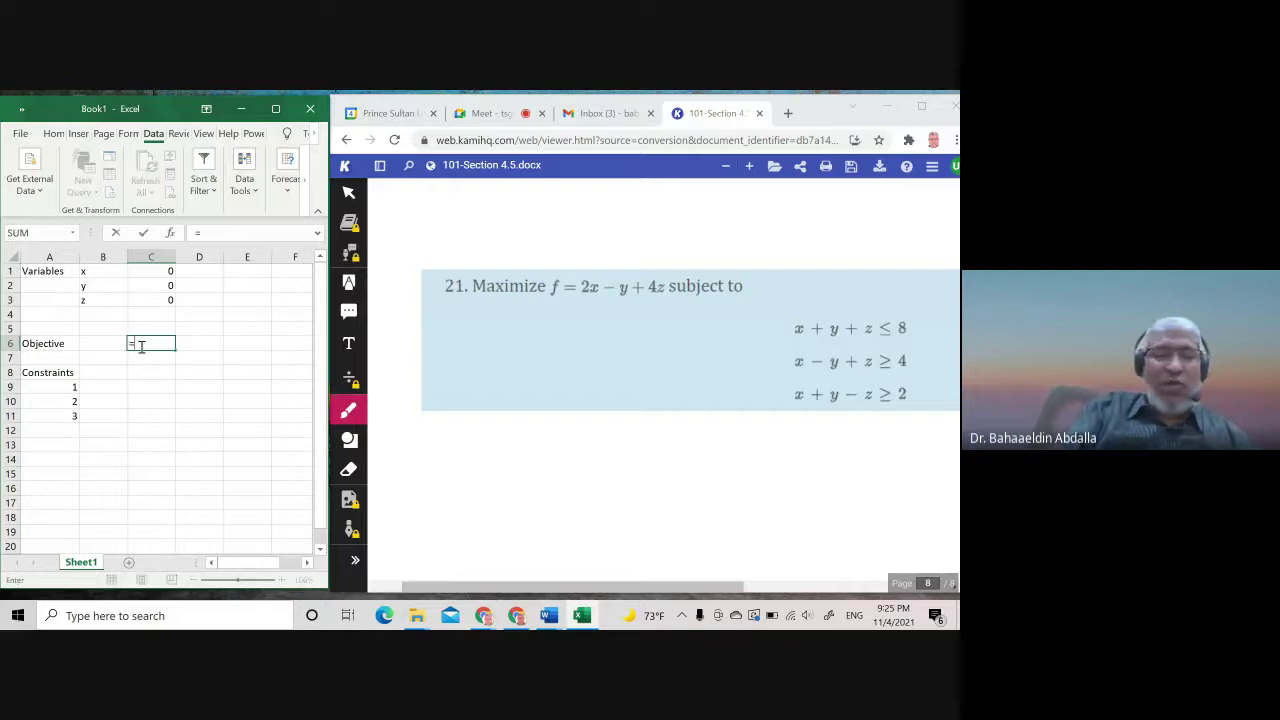
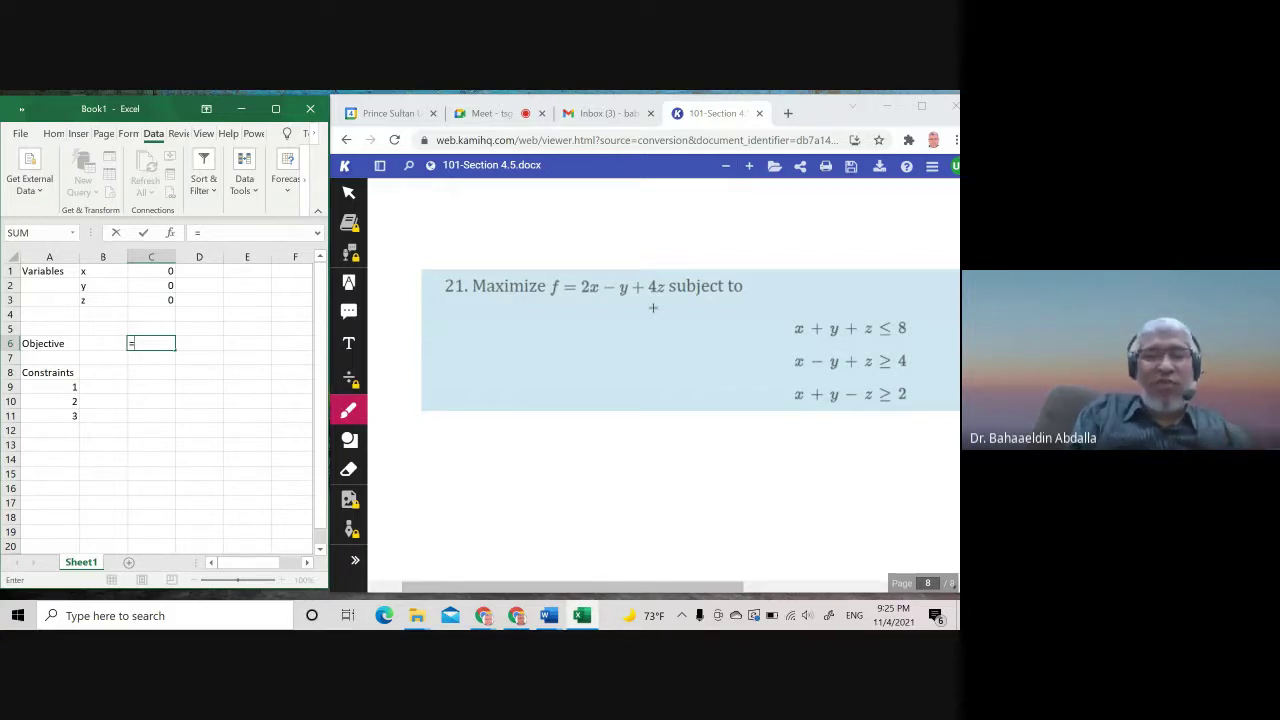
- Enter the objective formula =2*C1-1*C2+4*C3 in C6
type("2")
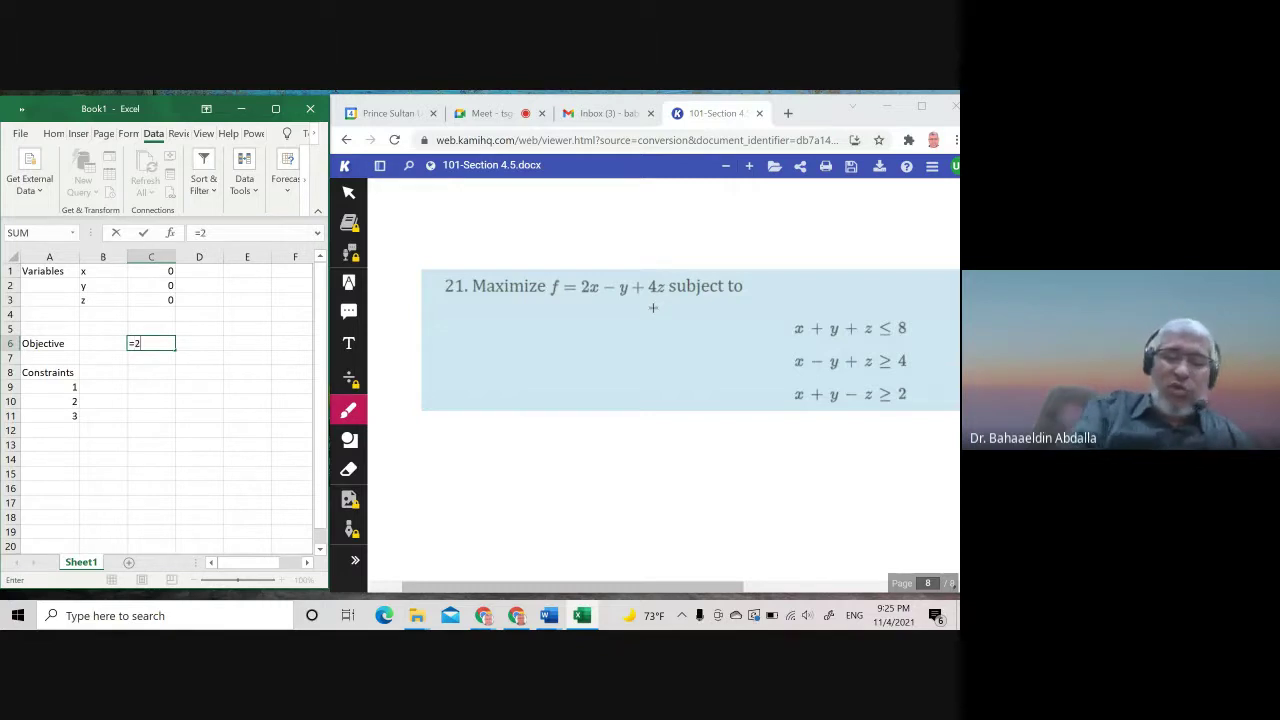
type("*")
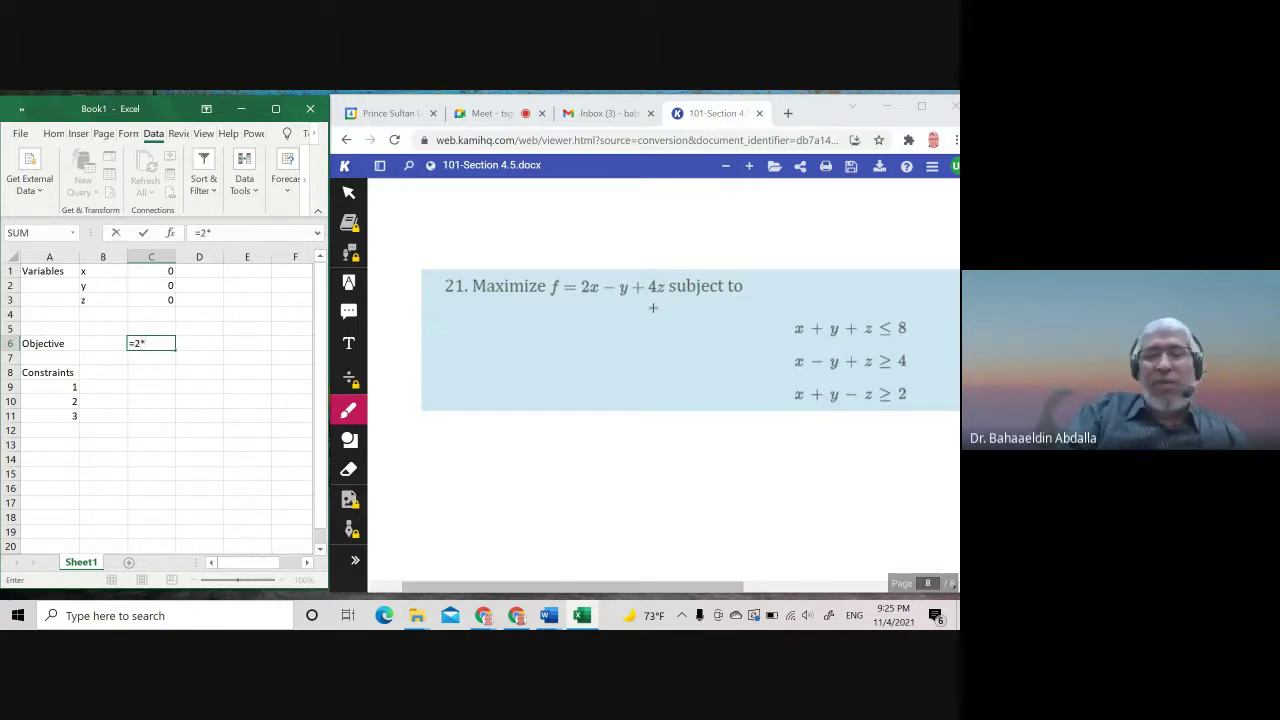
left_click(148, 272)
type("-1*")
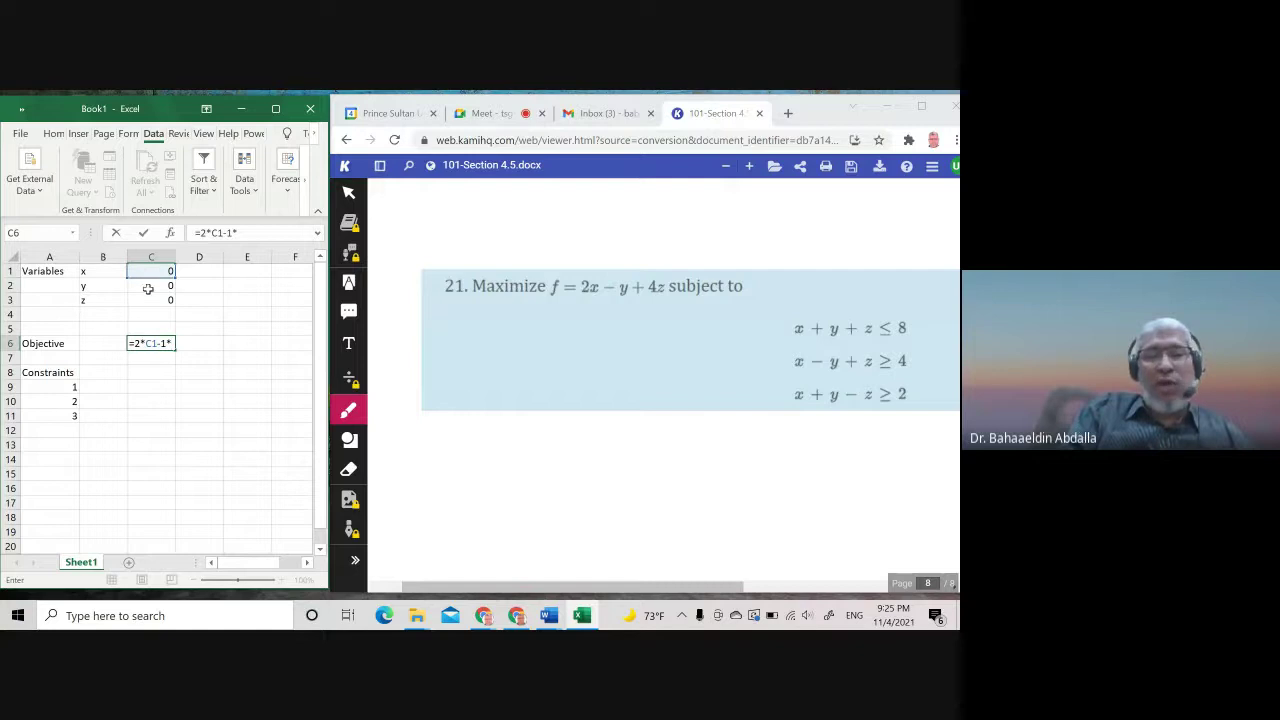
left_click(148, 289)
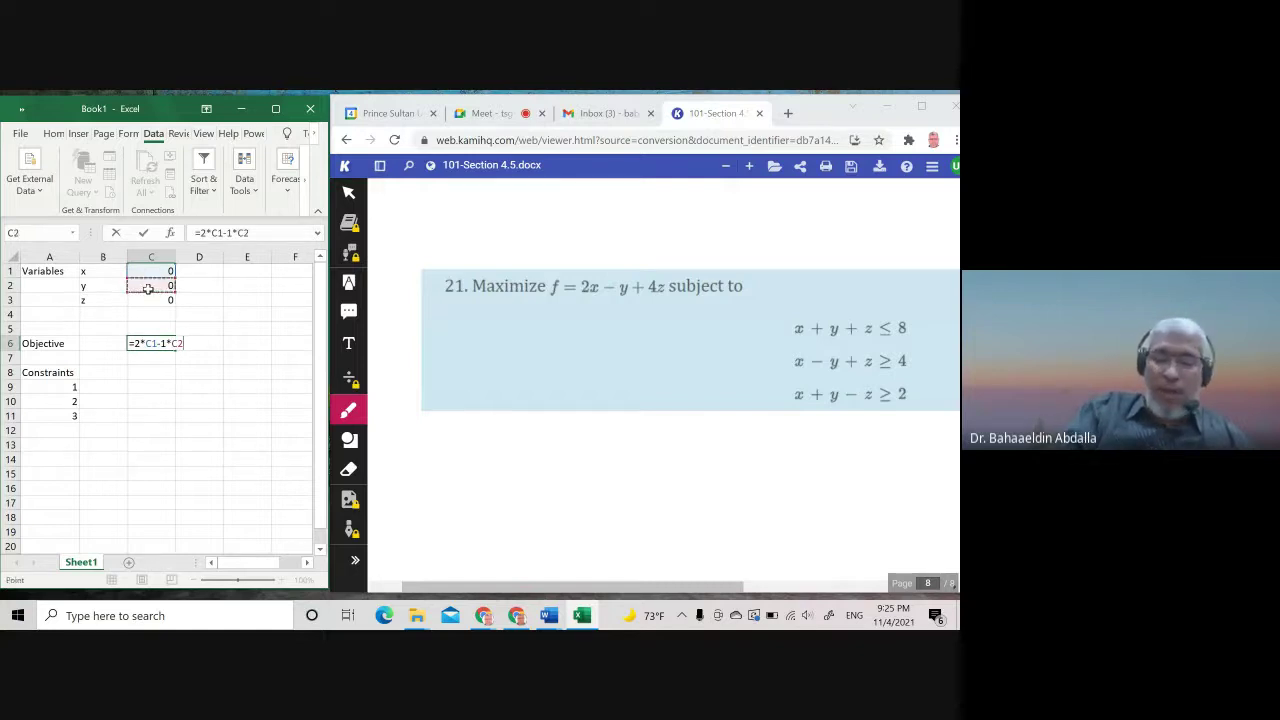
type("+4")
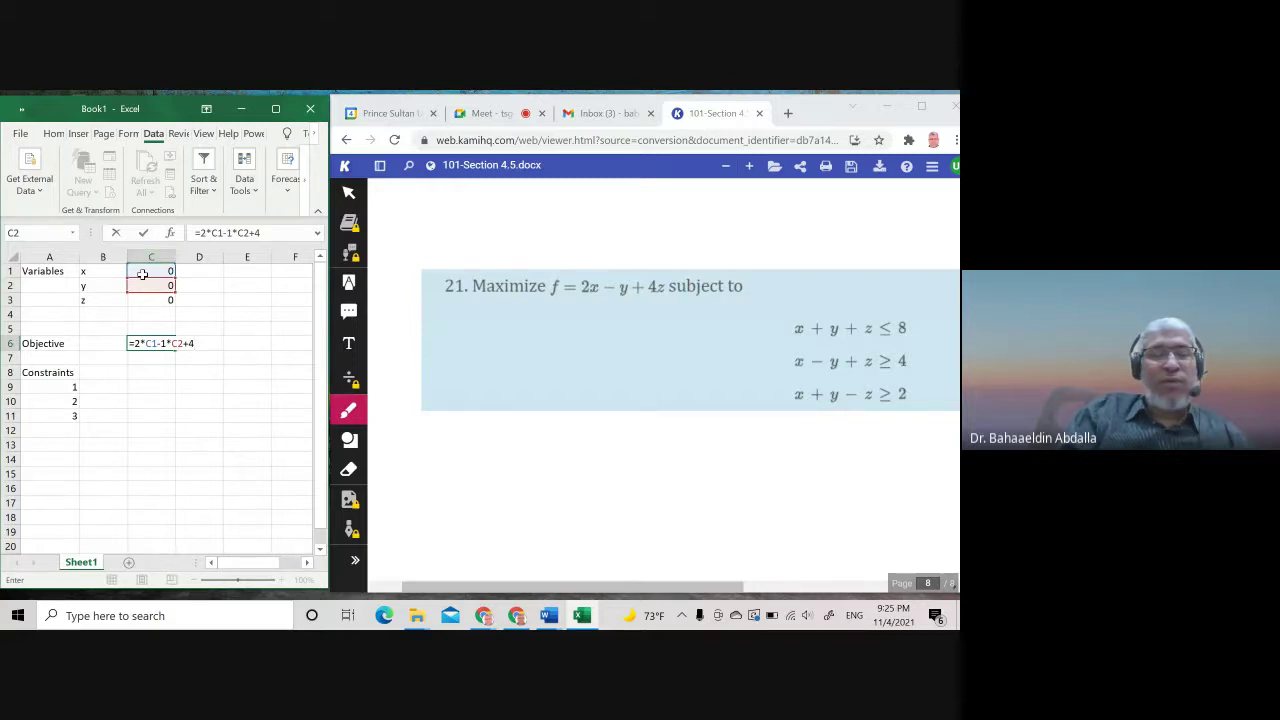
type("*")
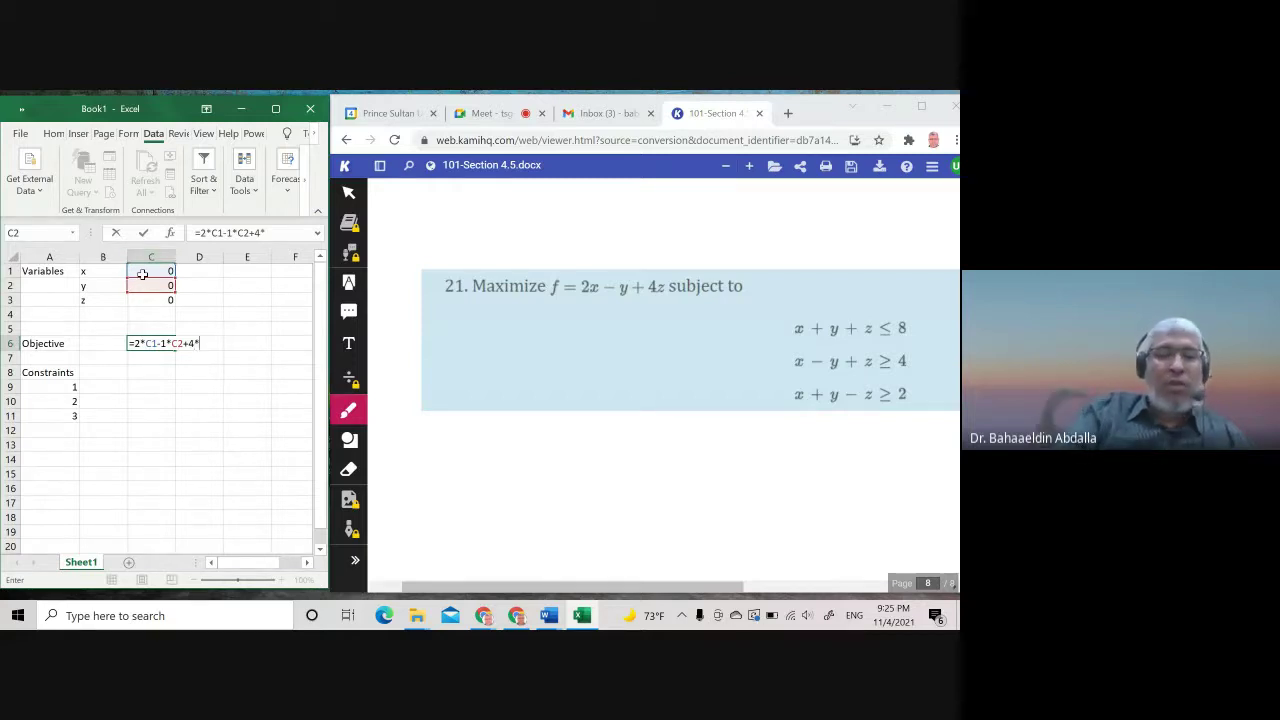
left_click(143, 301)
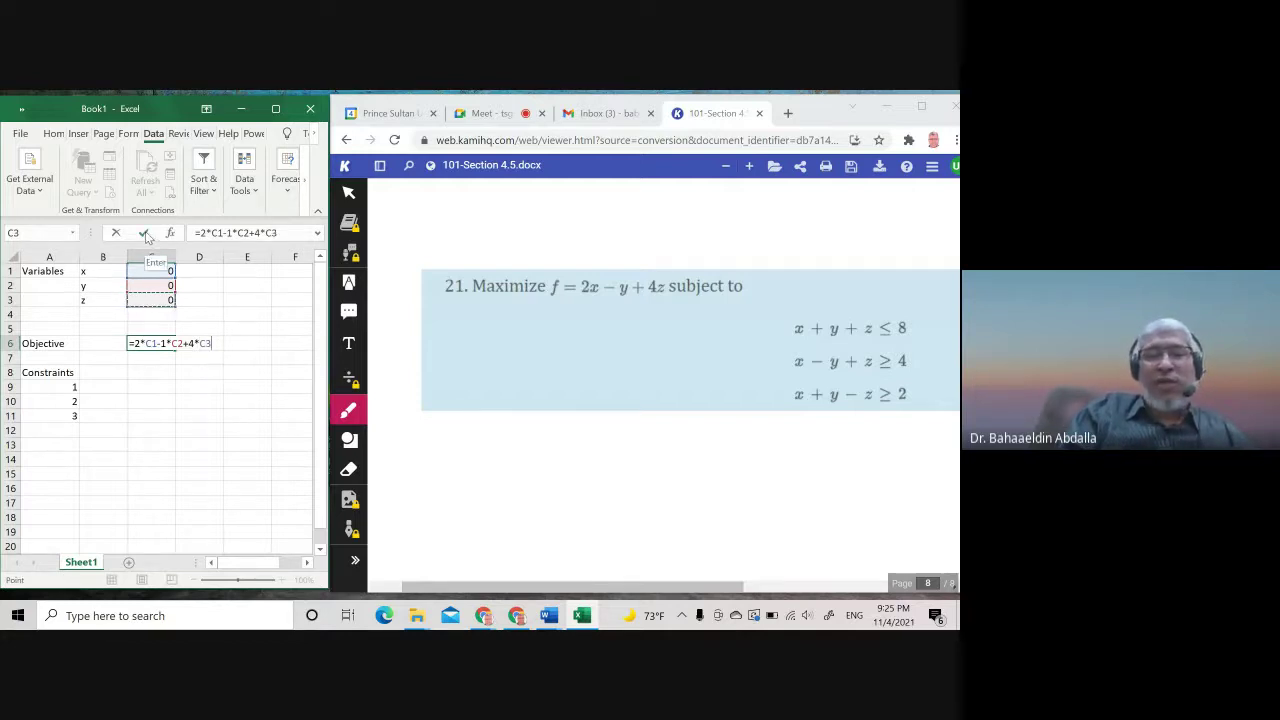
left_click(145, 237)
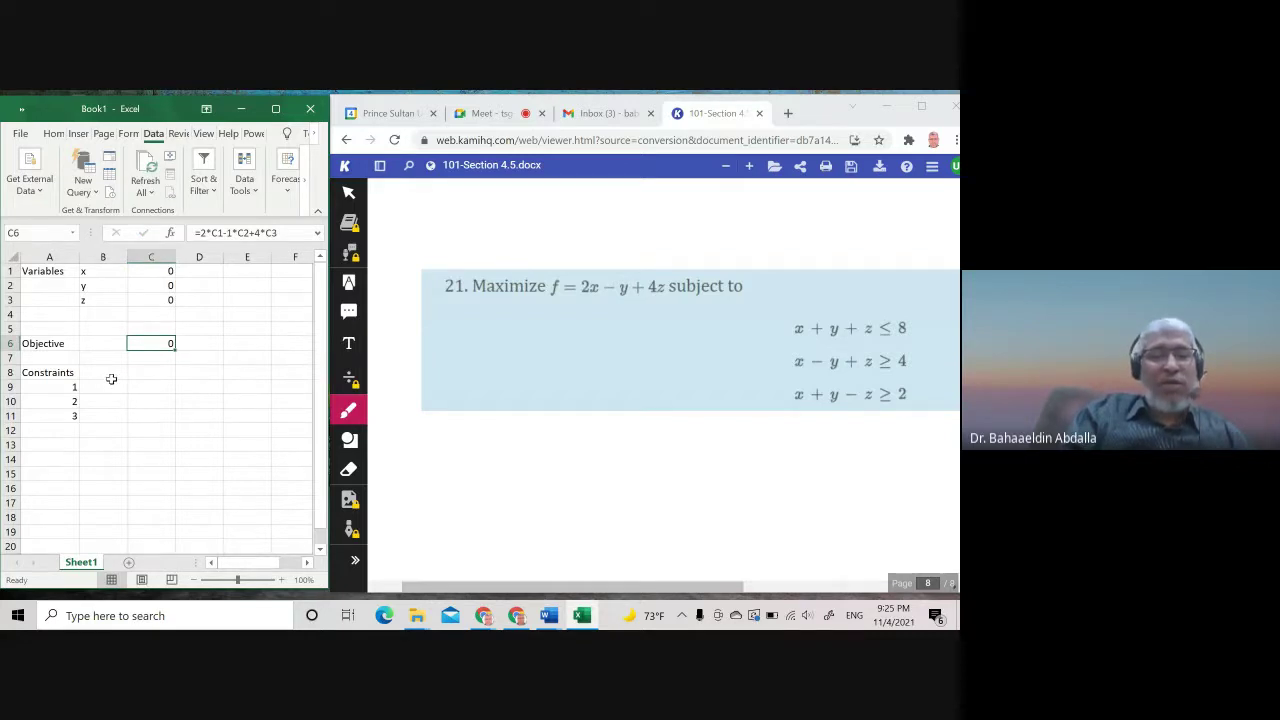
left_click(112, 389)
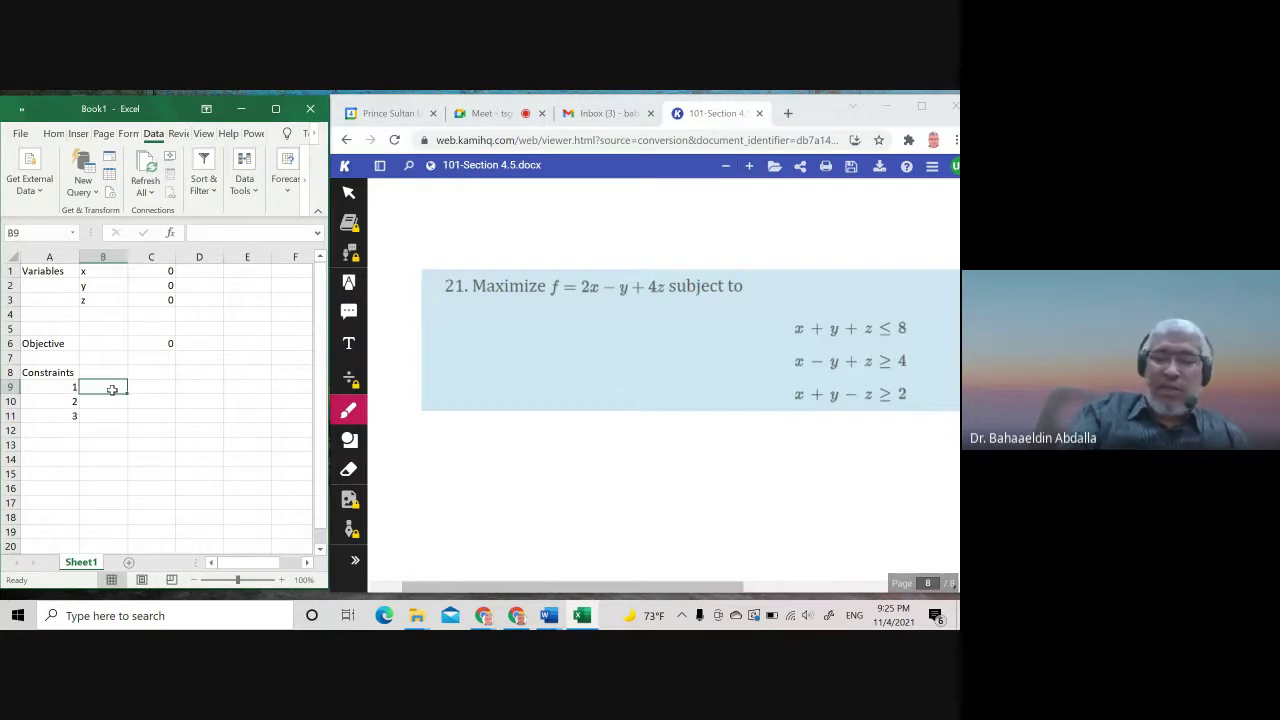
- Enter the first constraint formula =C1+C2+C3 in B9
type("=")
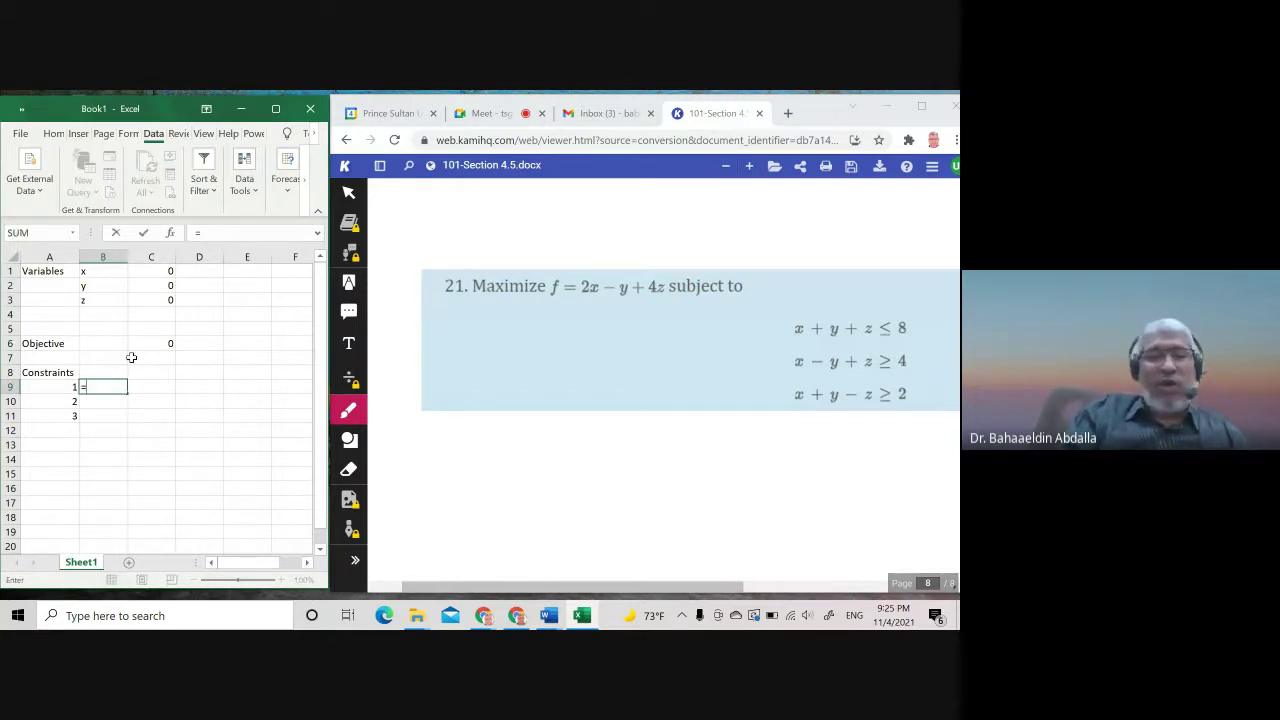
left_click(156, 271)
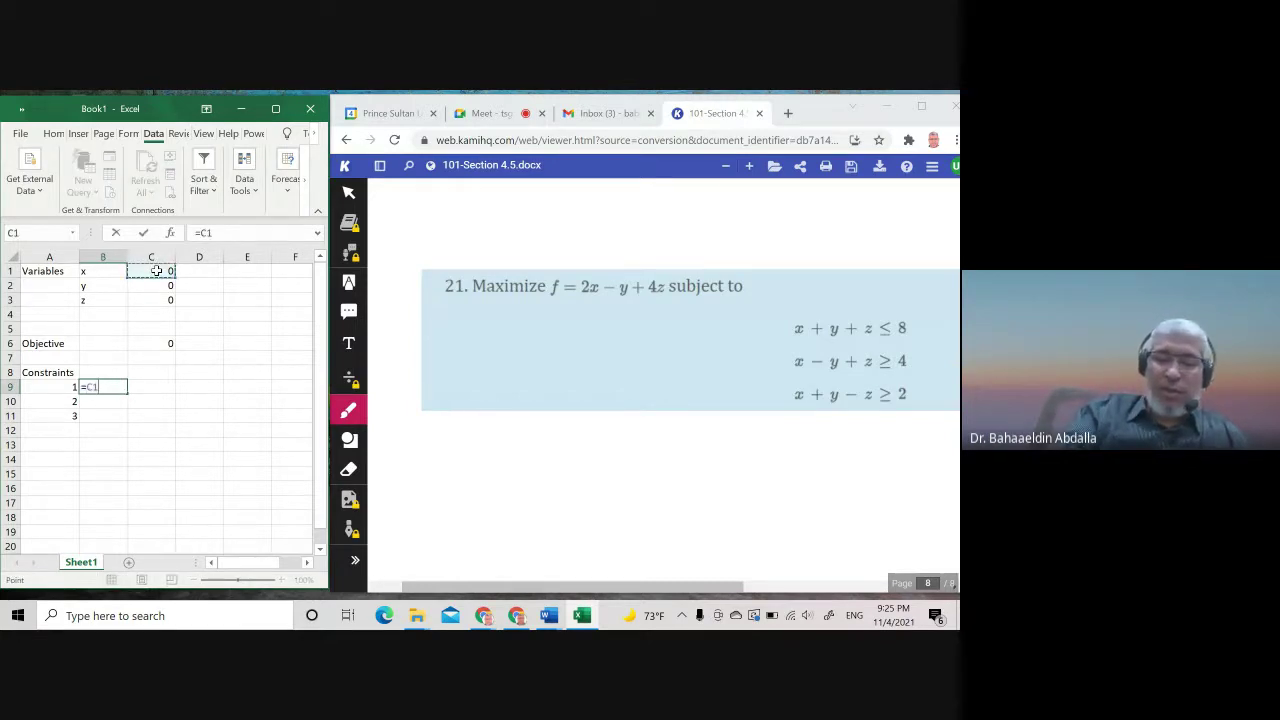
type("+")
left_click(157, 287)
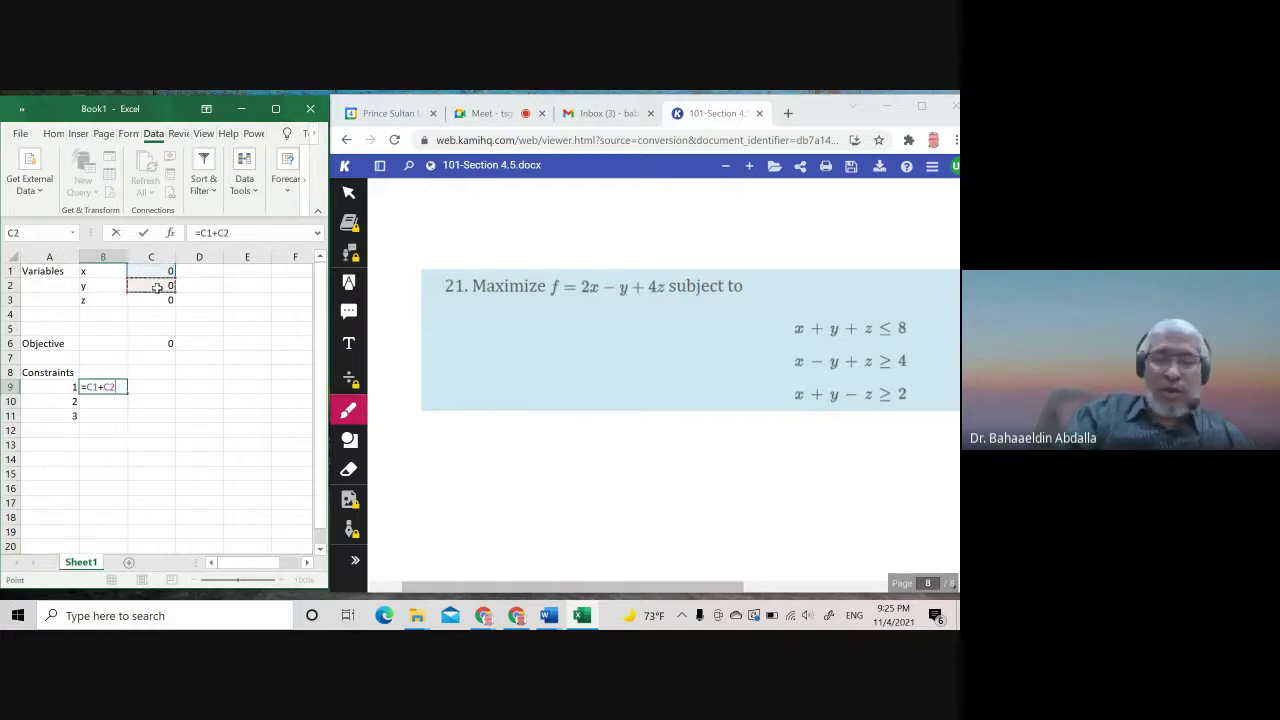
type("+")
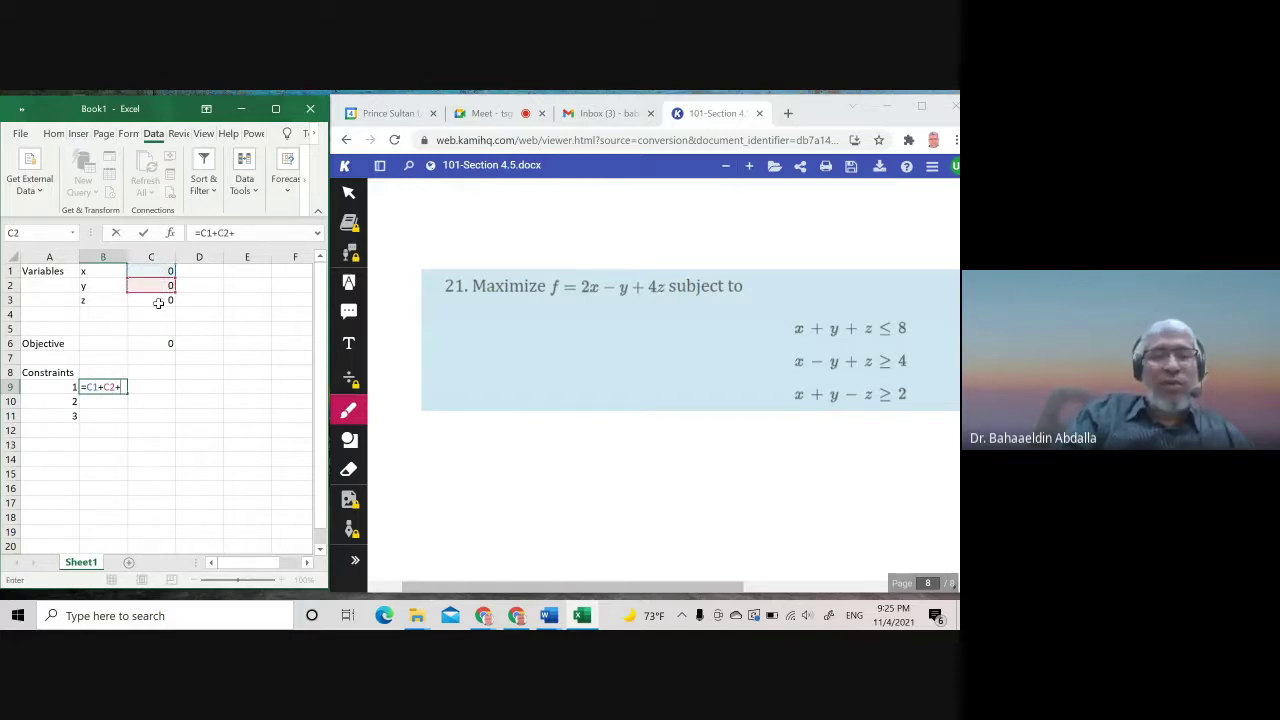
left_click(158, 302)
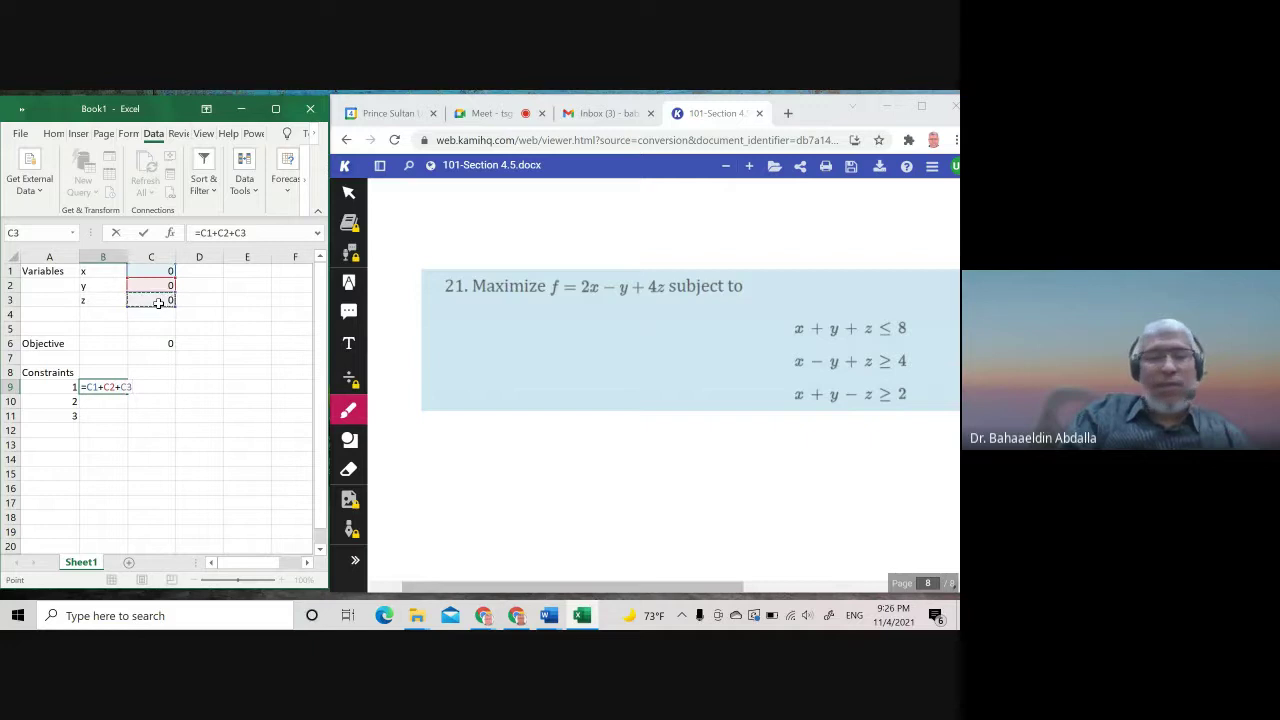
key("Return")
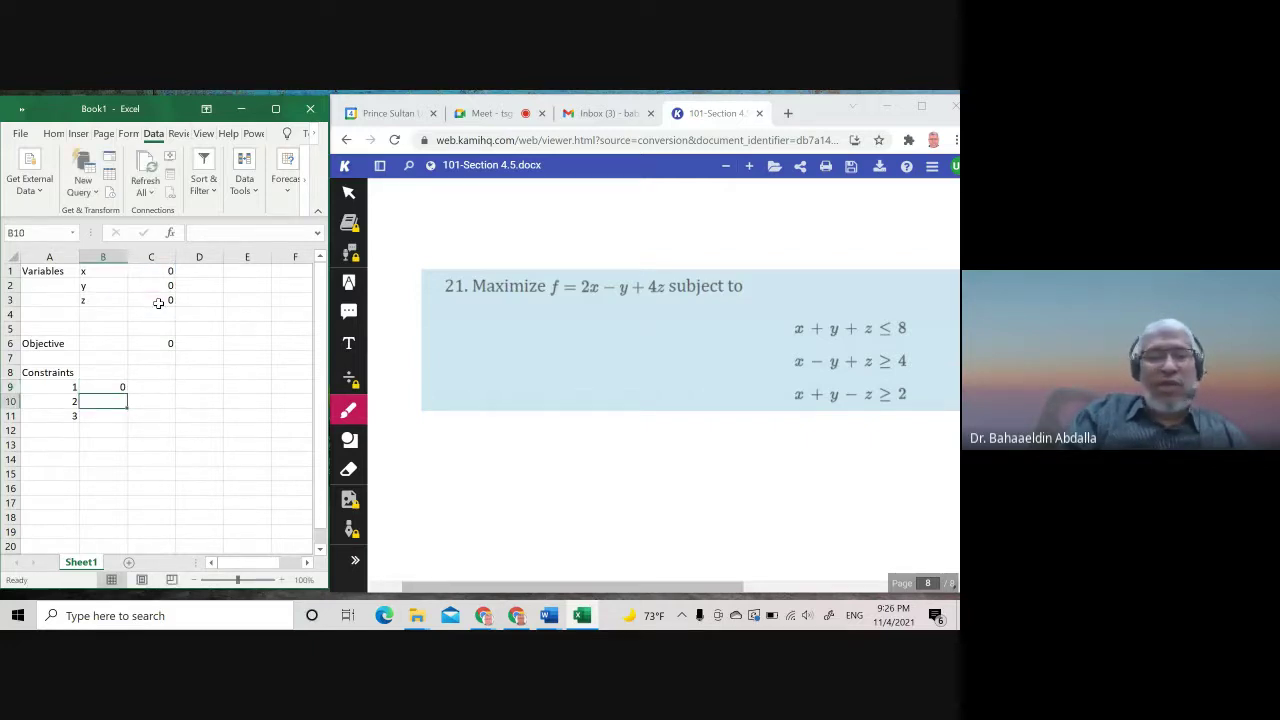
- Enter the second constraint formula =C1-1*C2+C3 in B10
type("=")
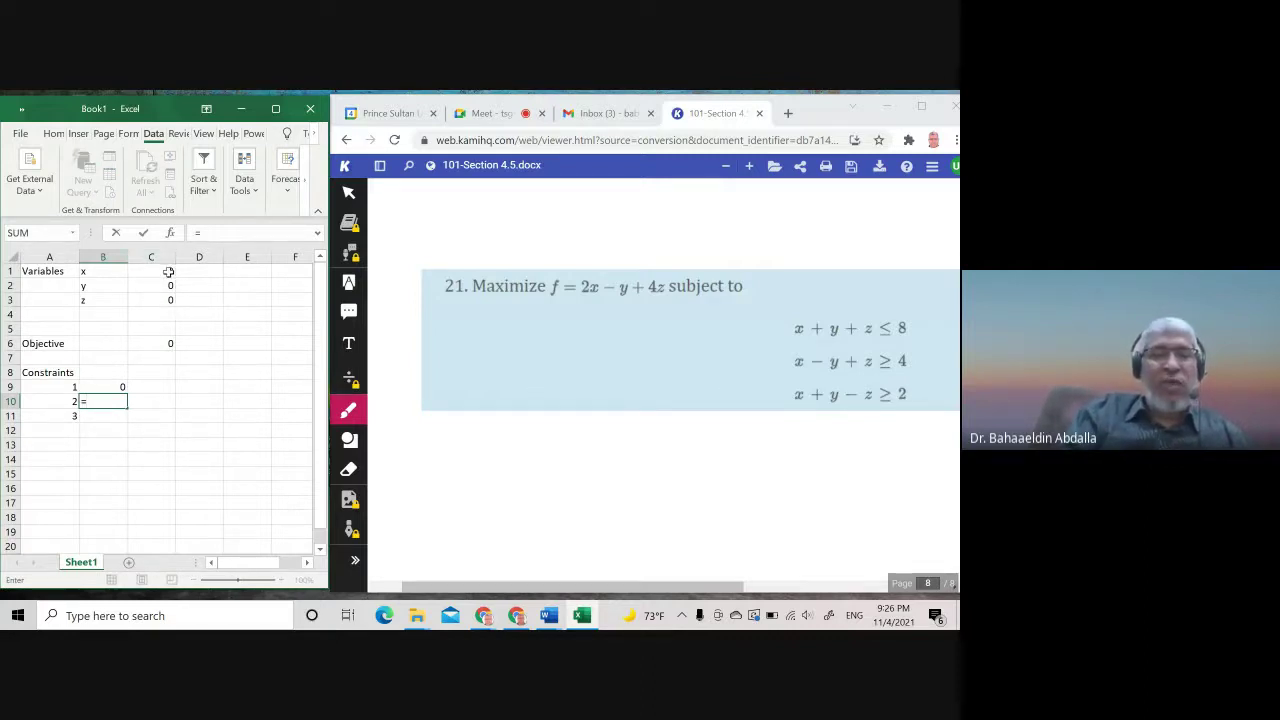
left_click(168, 272)
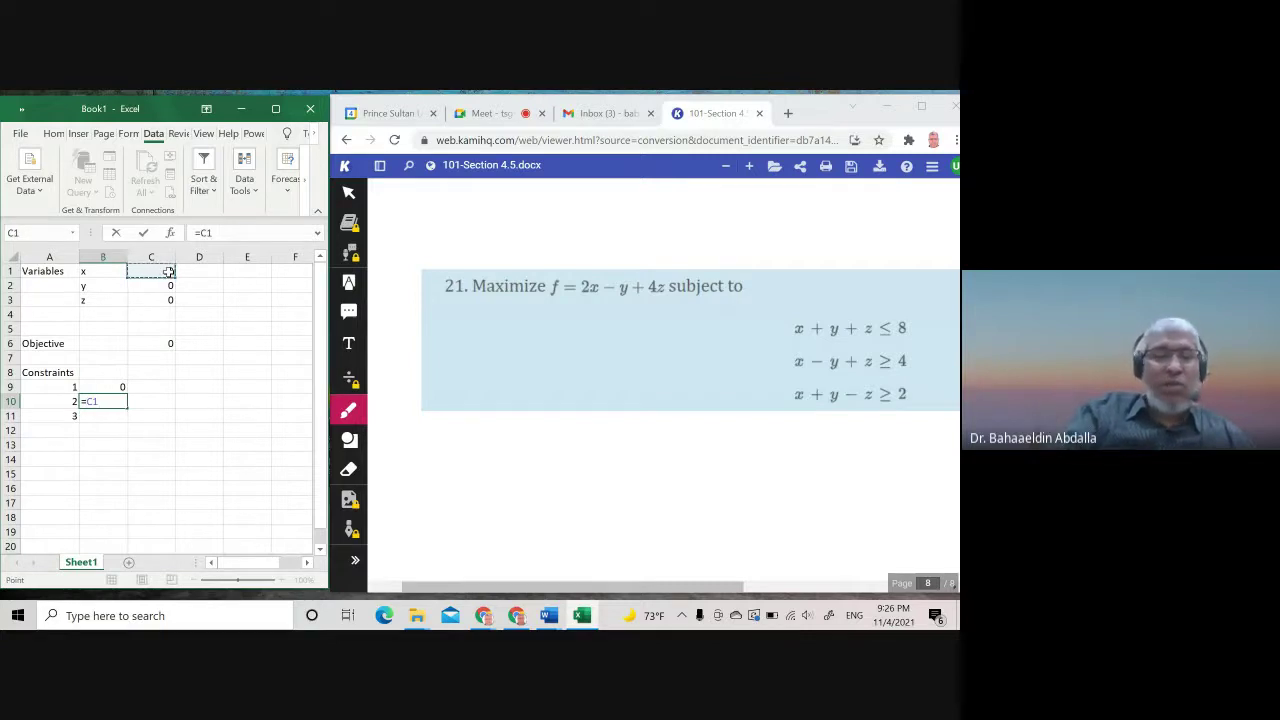
type("-")
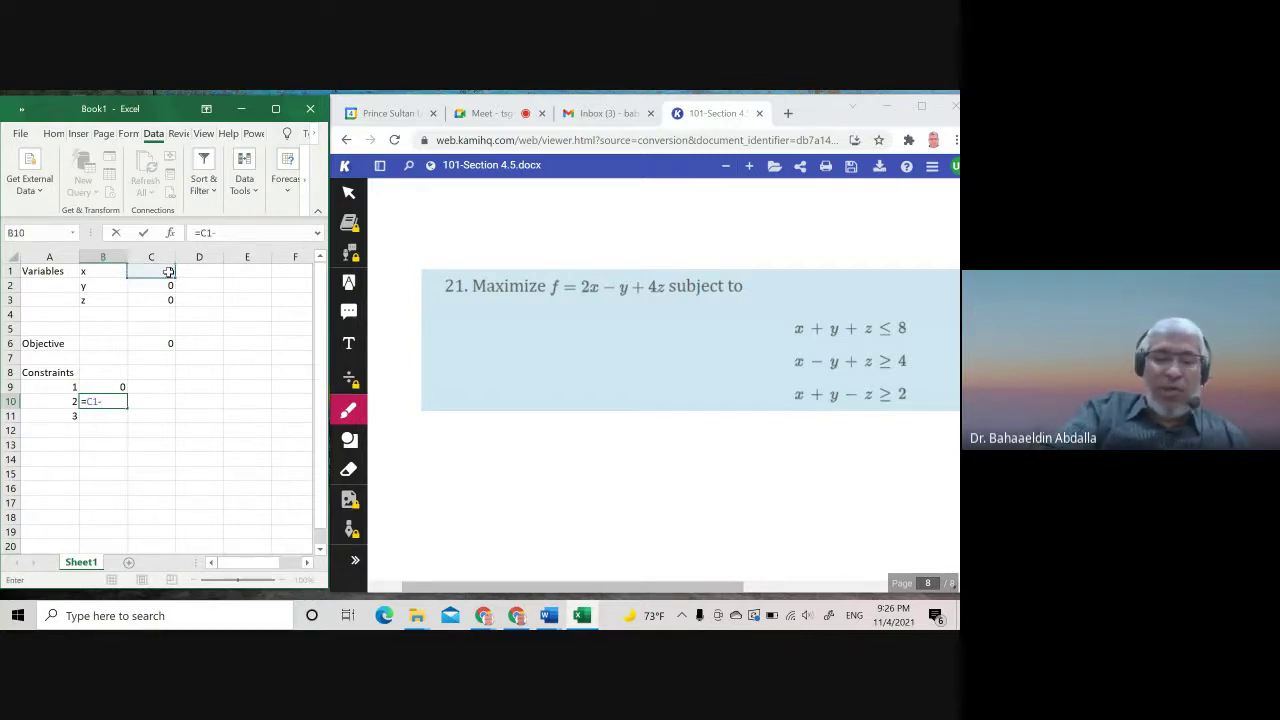
type("*")
key("BackSpace")
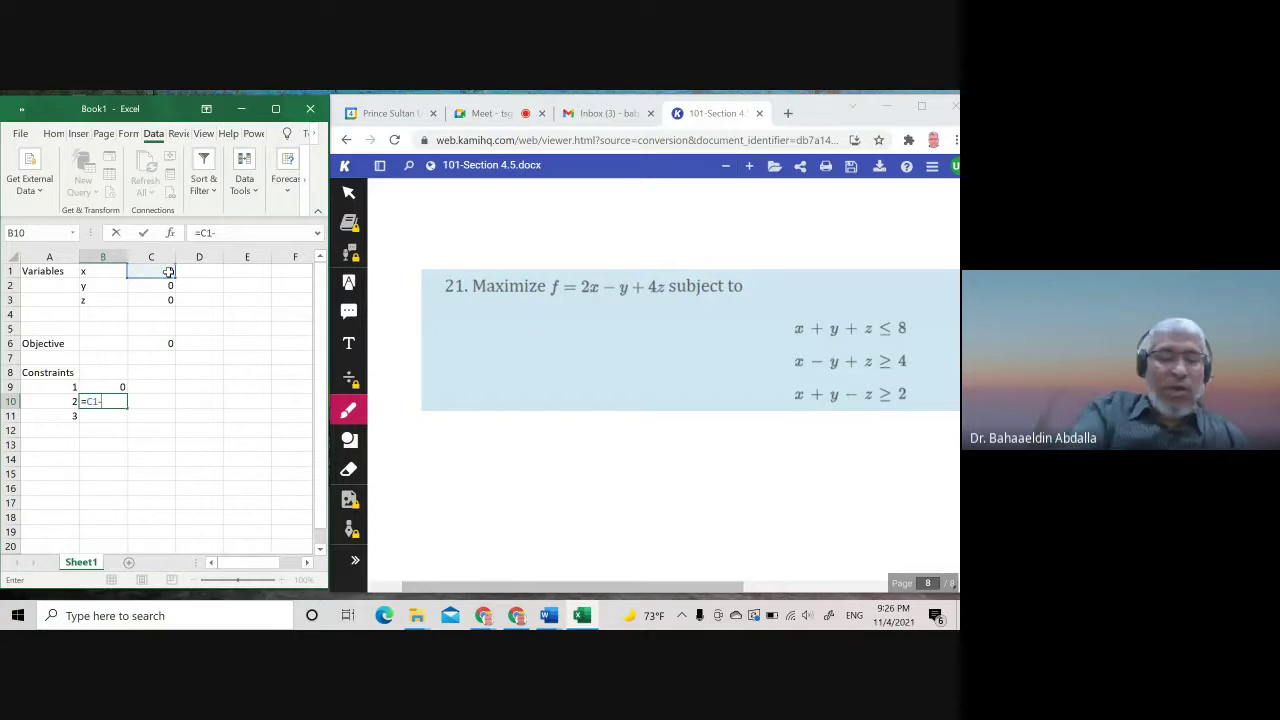
type("1")
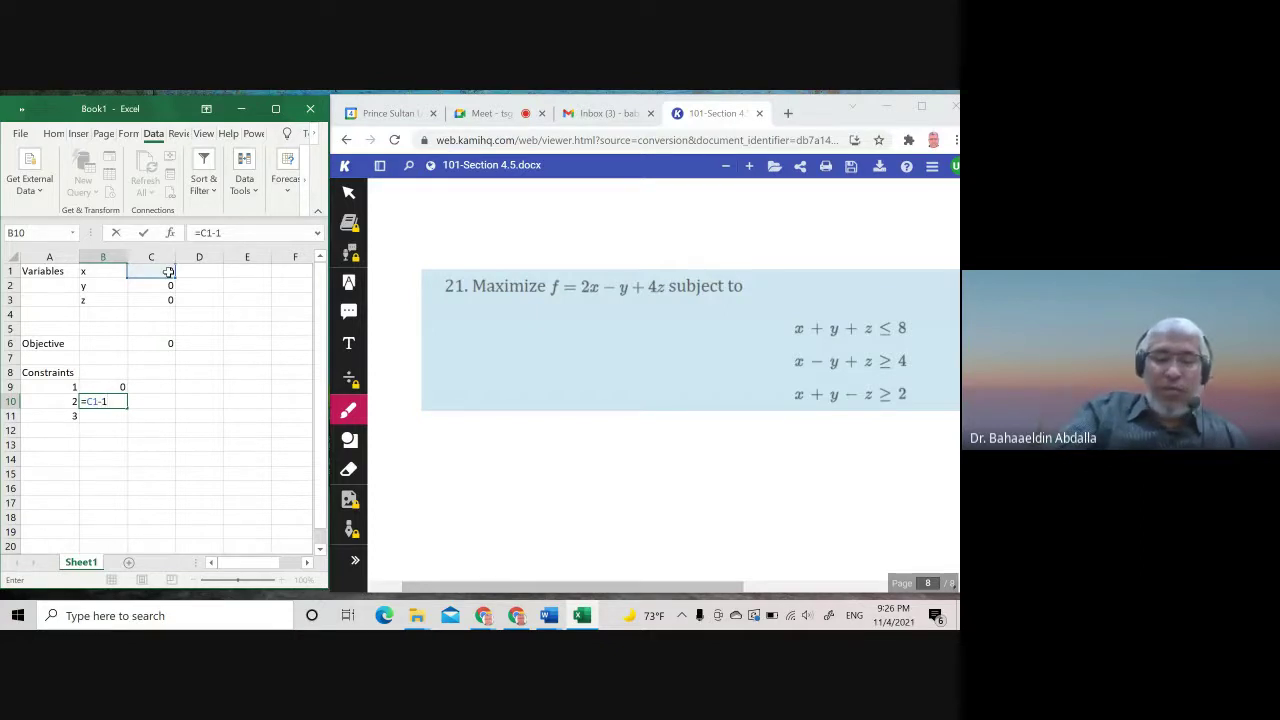
type("*")
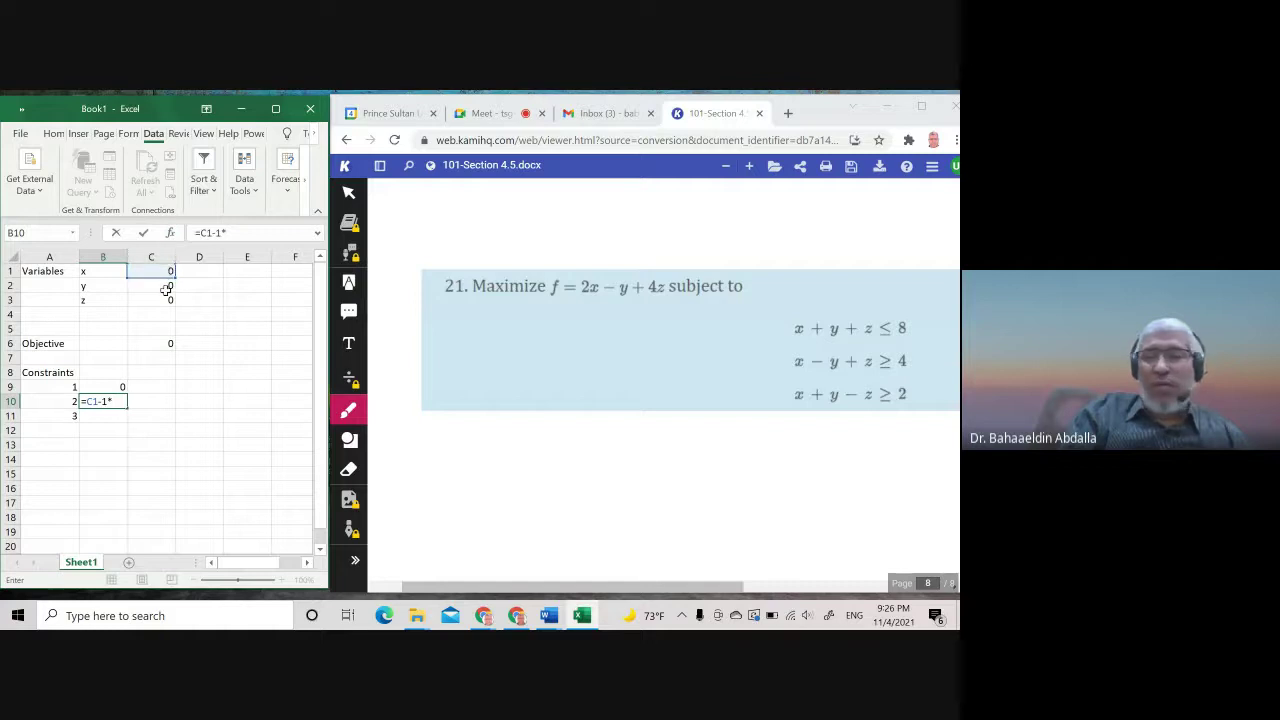
left_click(166, 289)
type("+")
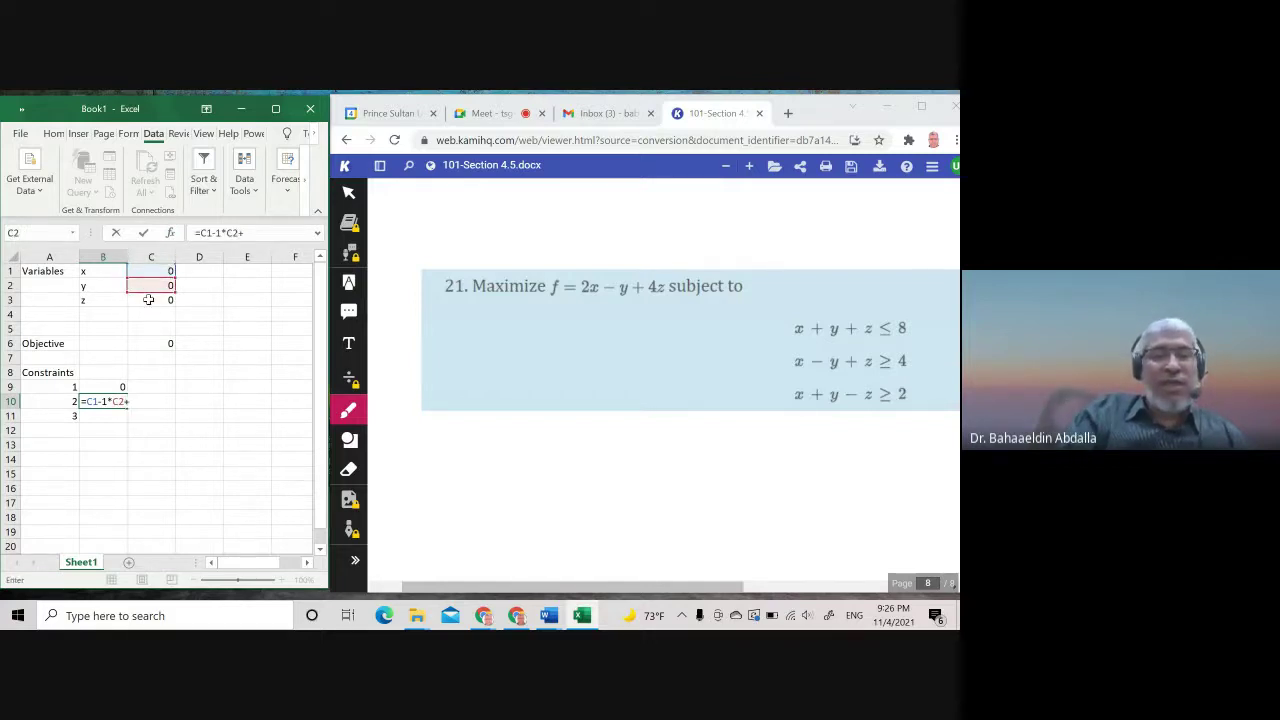
left_click(148, 301)
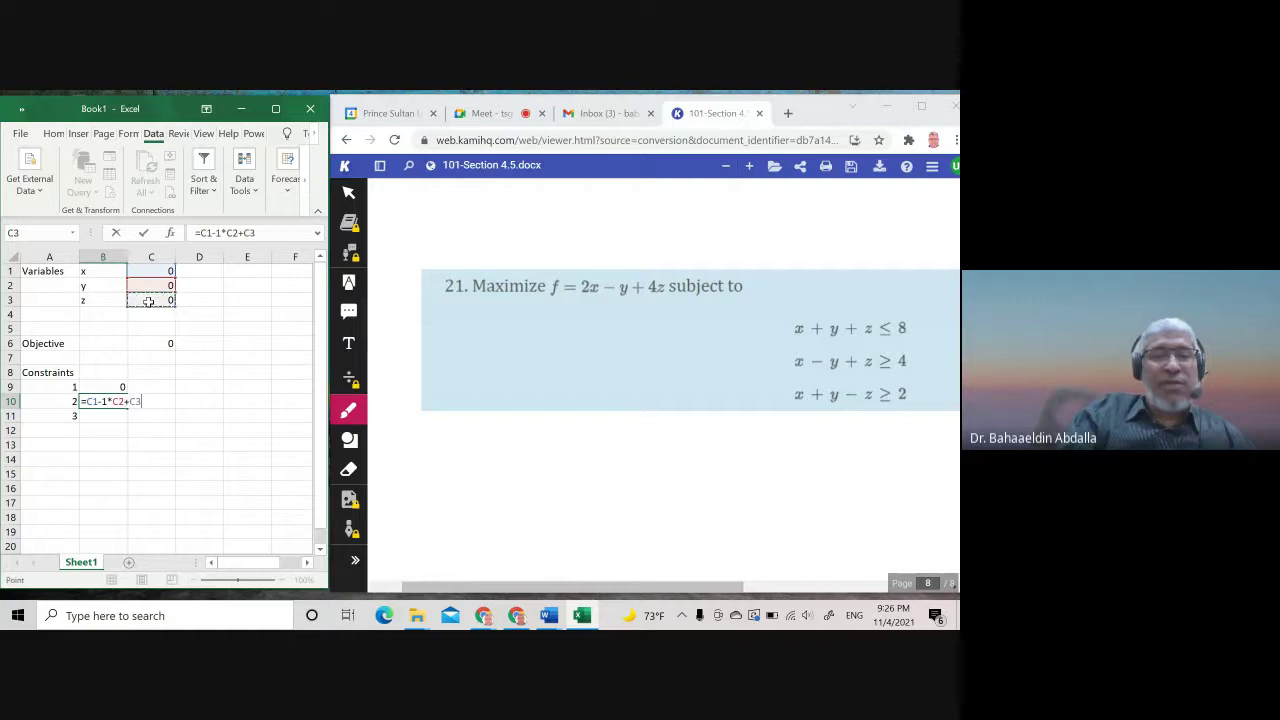
left_click(145, 234)
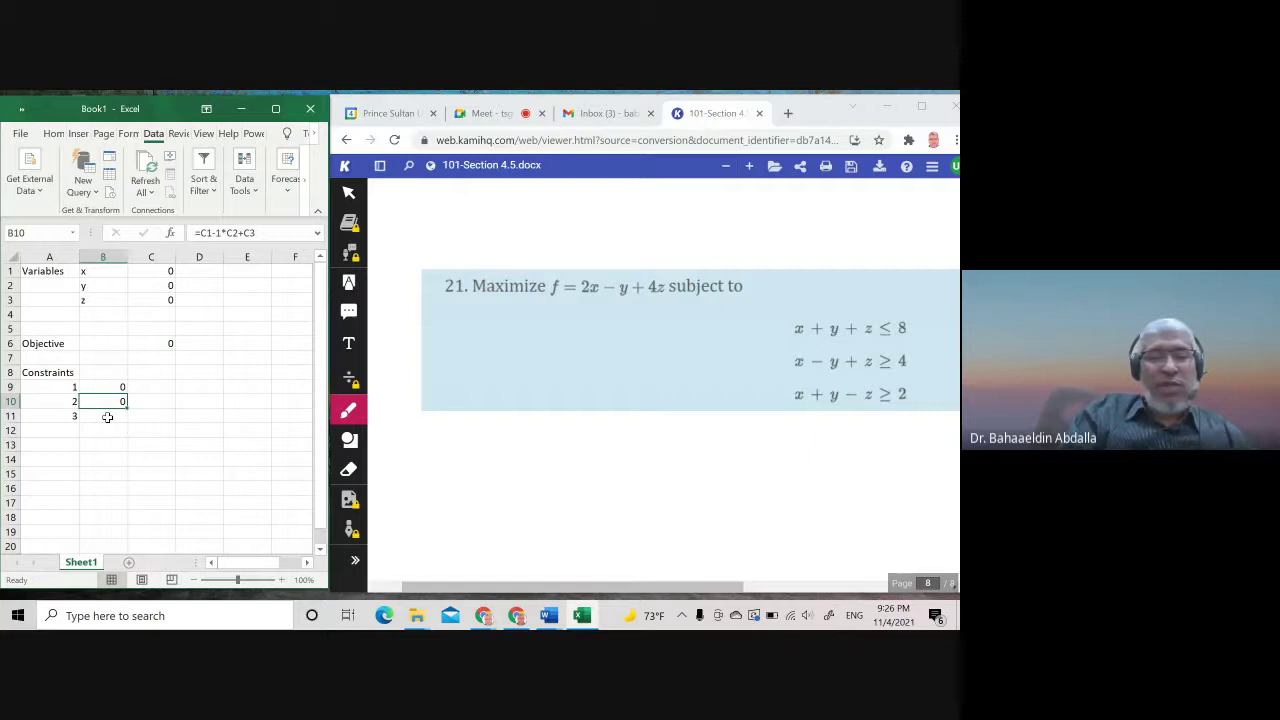
- Enter the third constraint formula =C1+C2-1*C3 in B11
left_click(107, 417)
type("=")
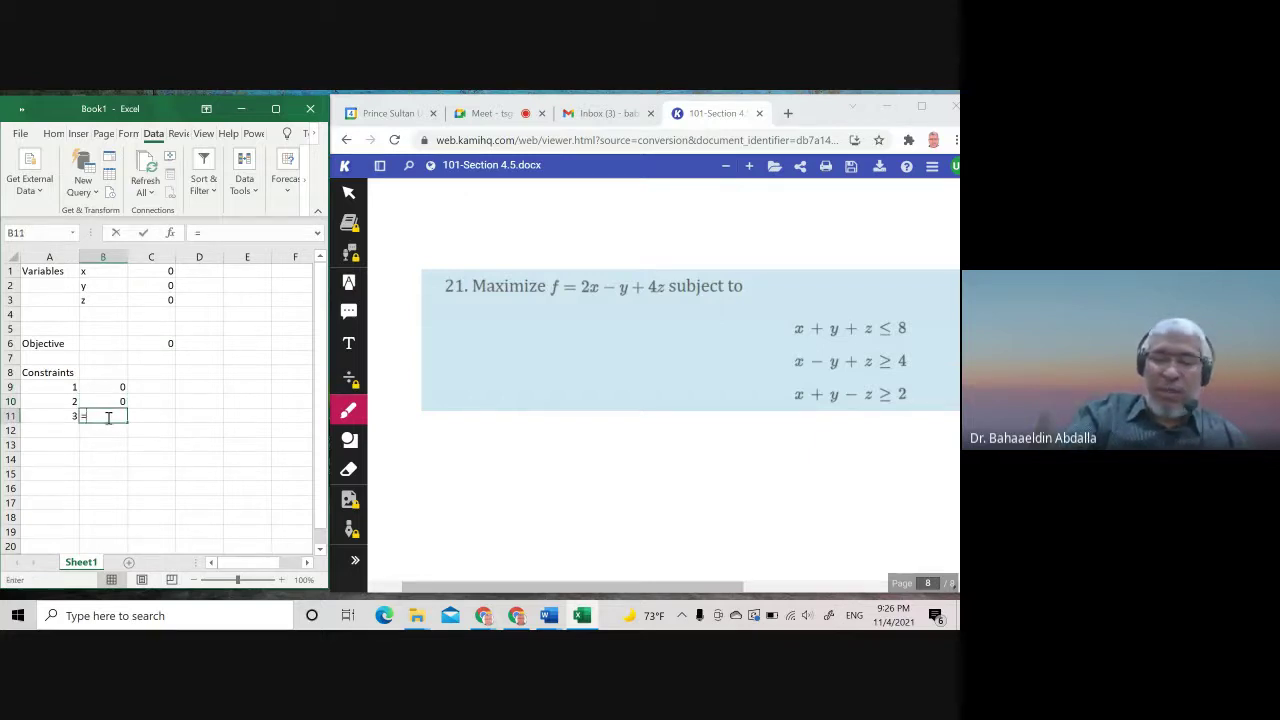
left_click(156, 270)
type("+")
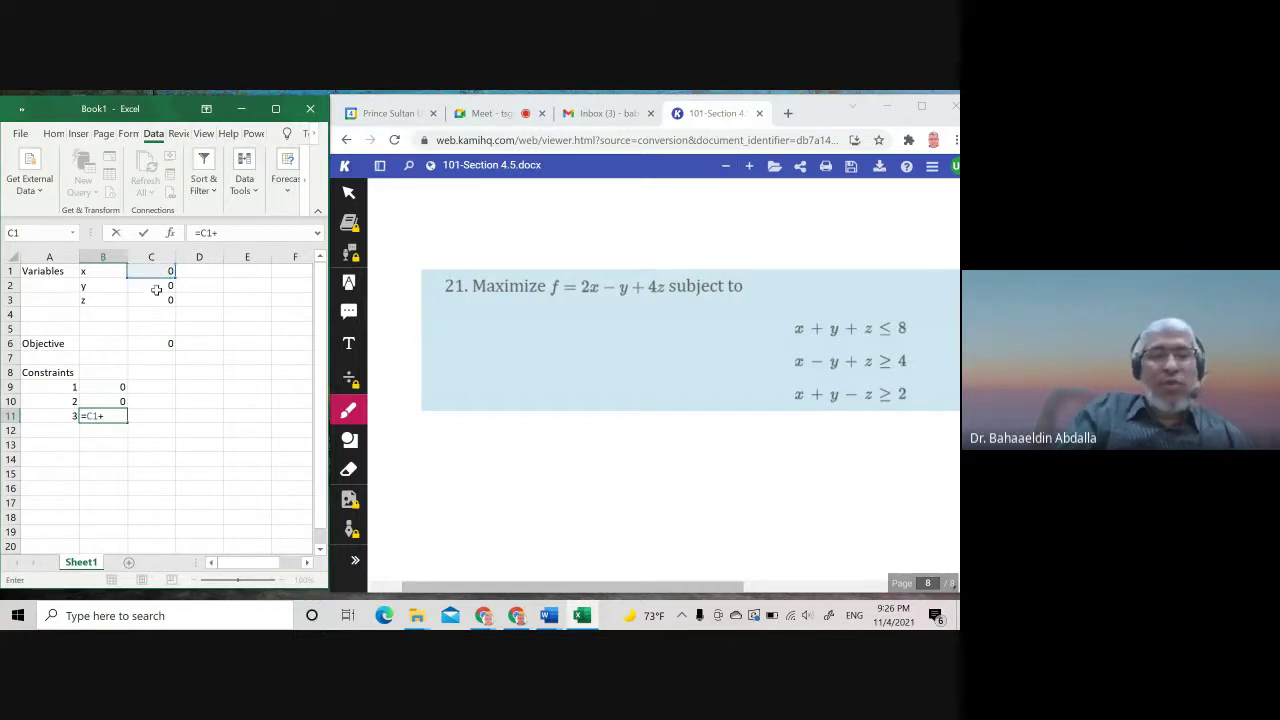
left_click(157, 288)
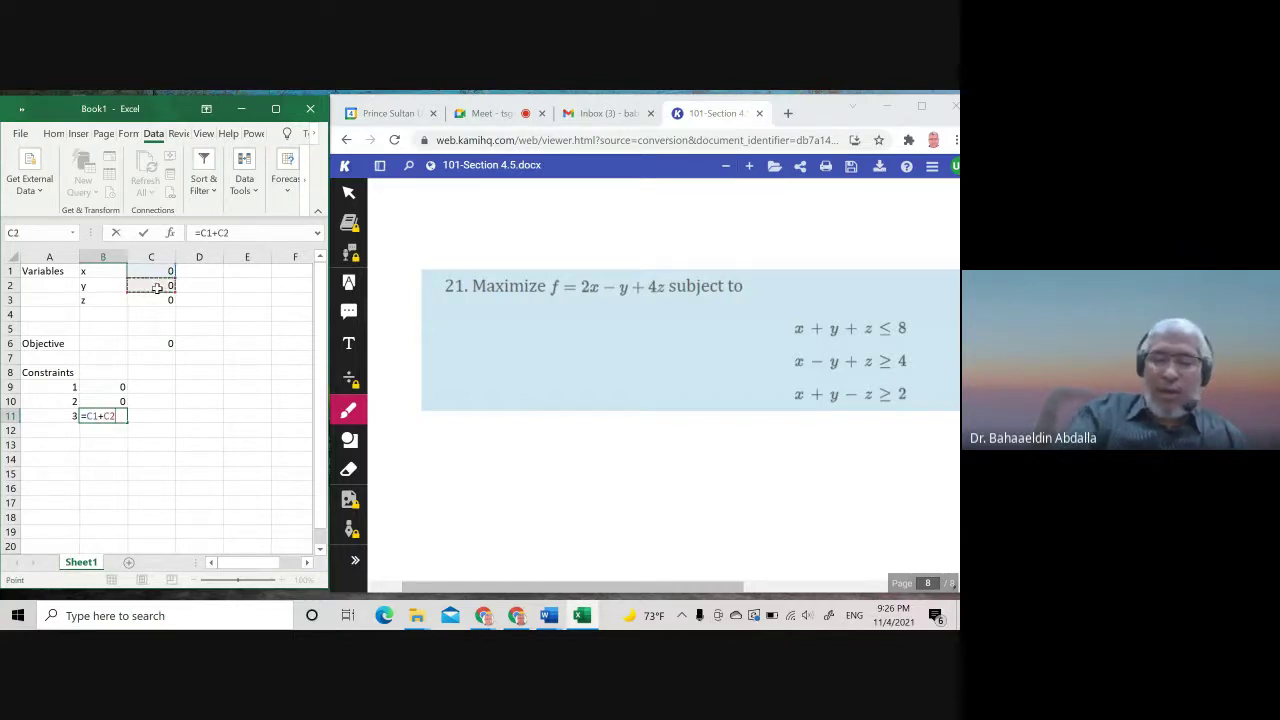
type("-1*")
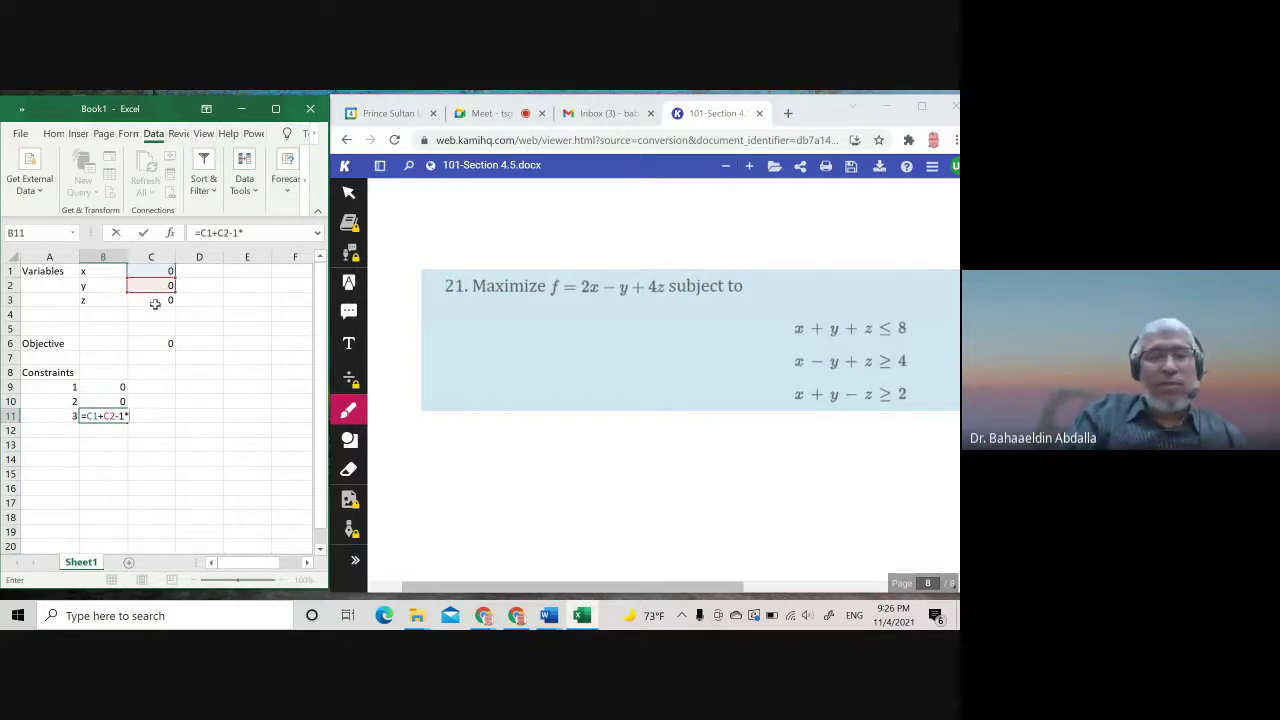
left_click(155, 302)
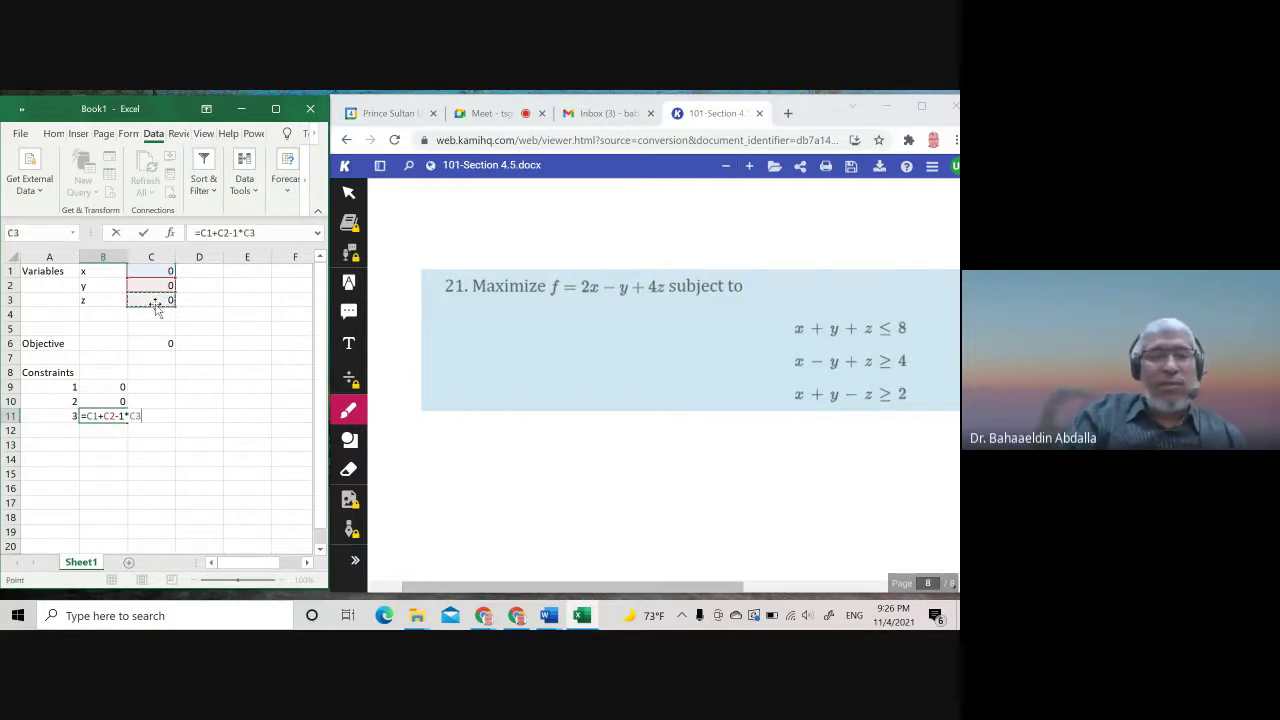
left_click(144, 233)
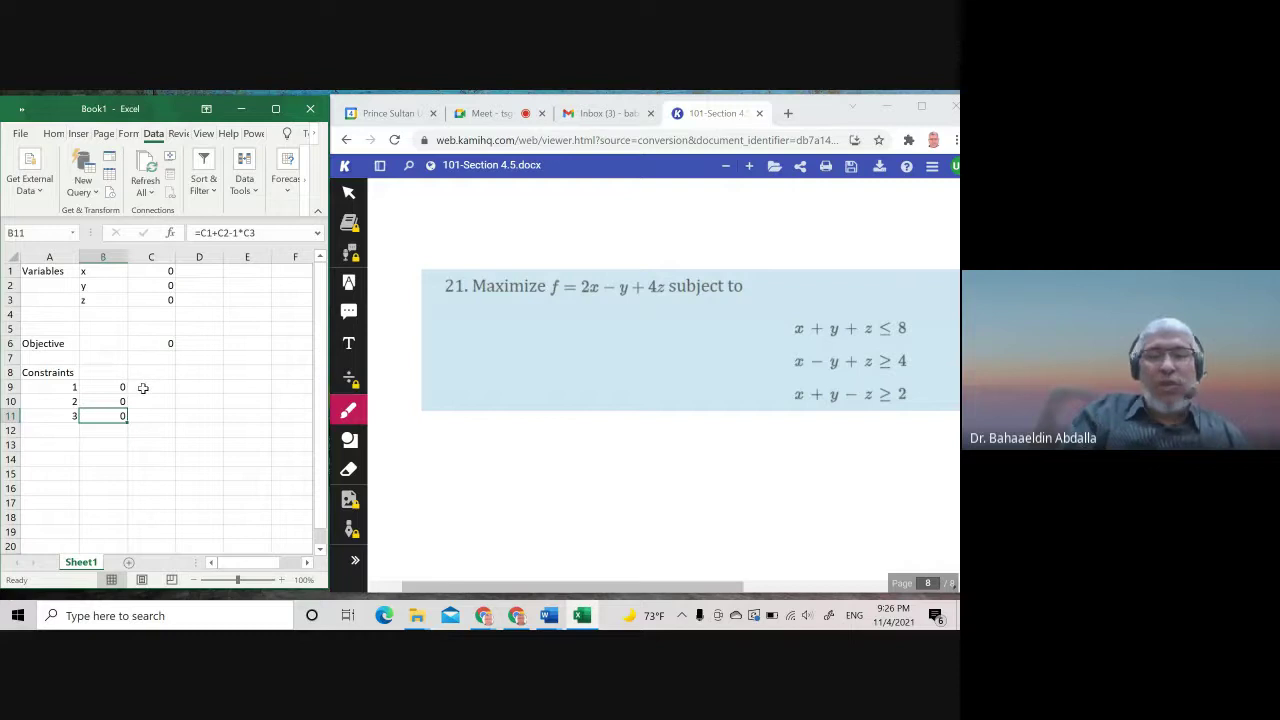
left_click(143, 388)
- Enter the constraint limits 8, 4 and 2 in C9:C11
type("8")
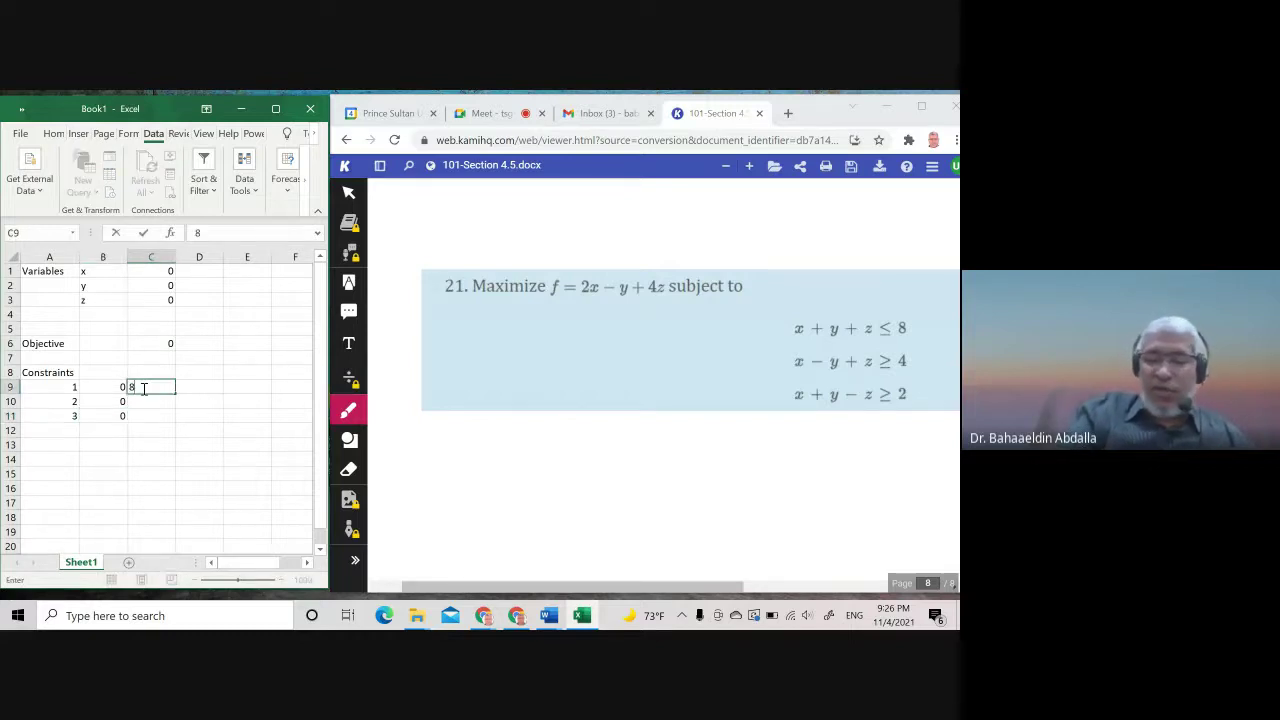
key("Return")
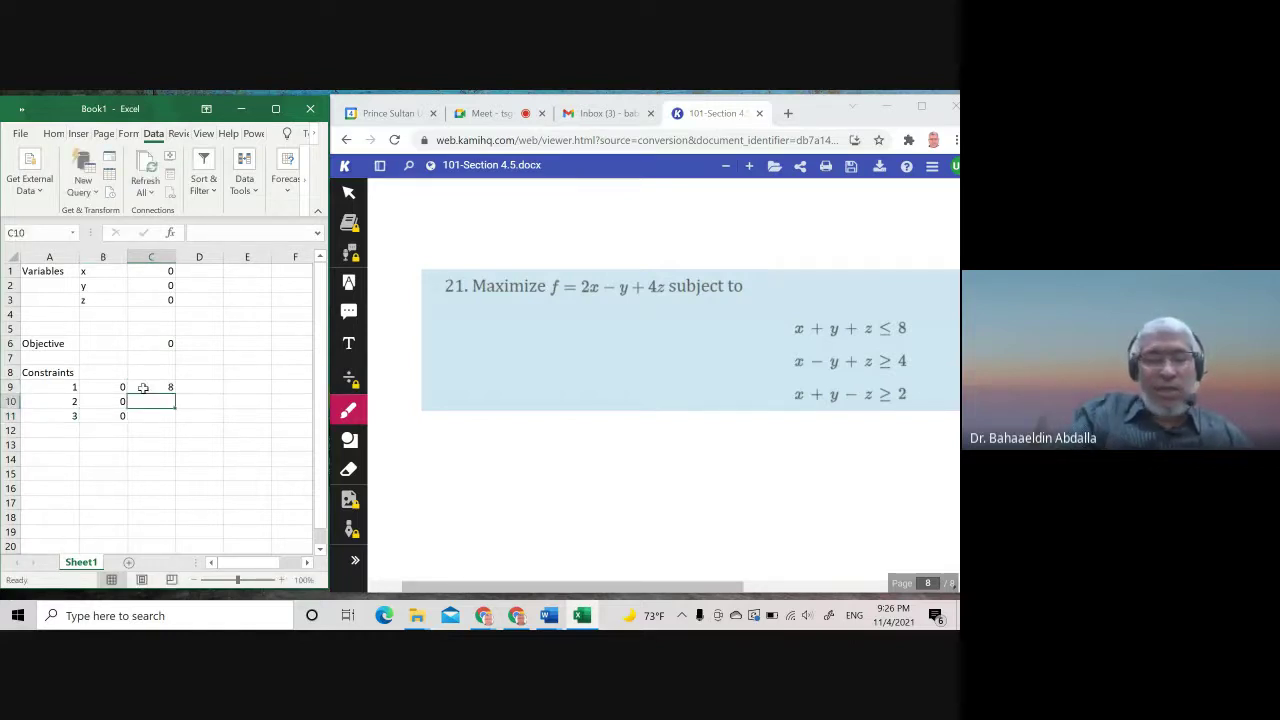
type("4")
key("Return")
type("2")
key("Return")
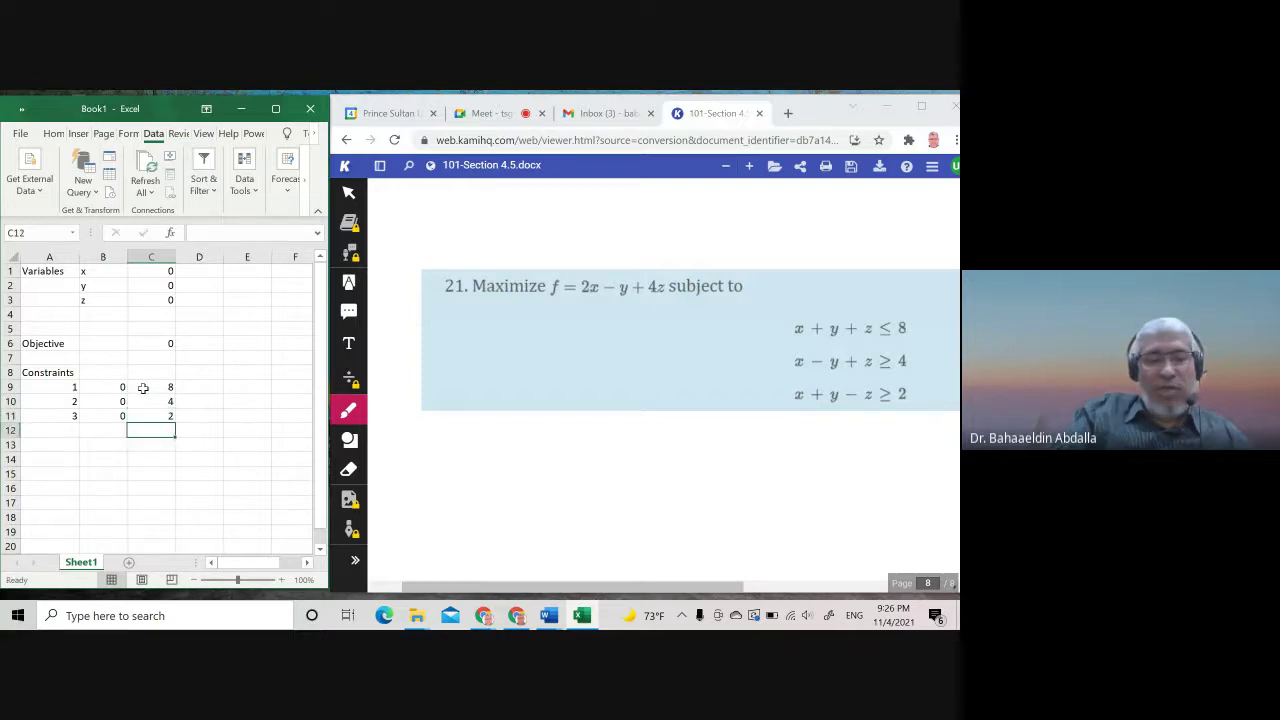
- Enter the inequality signs <, >, > in D9:D11
left_click(208, 389)
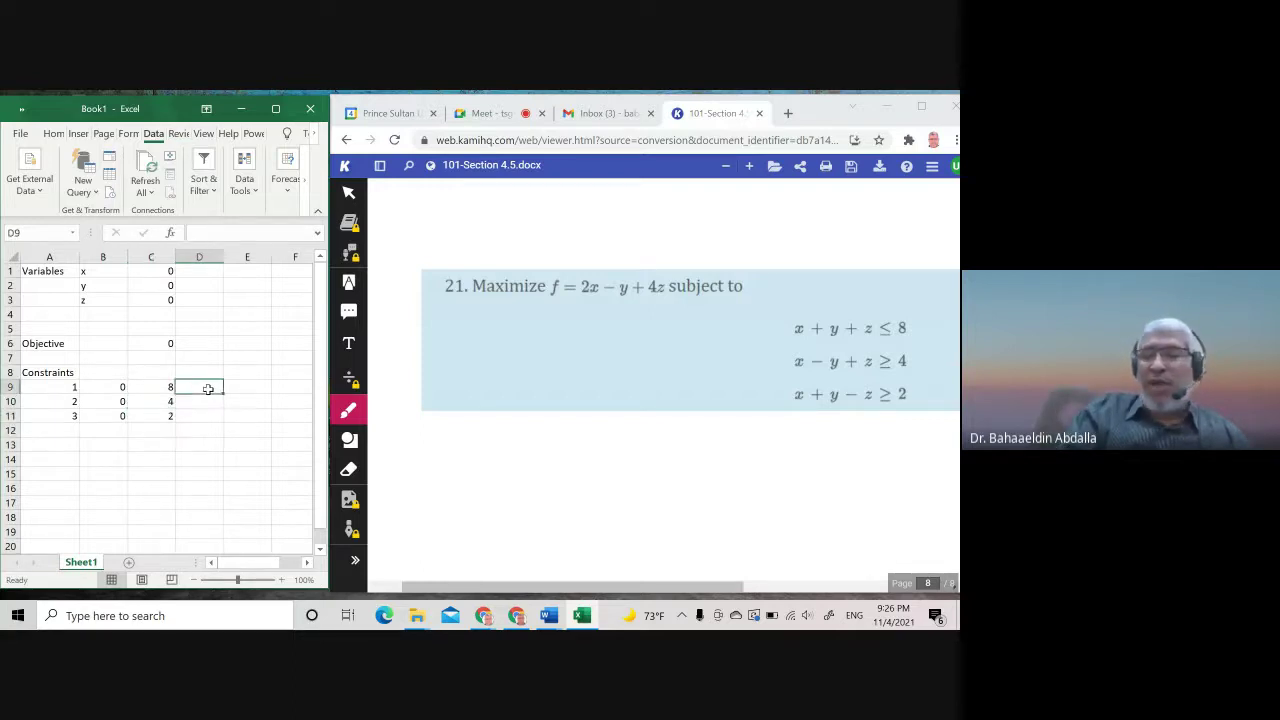
type("<")
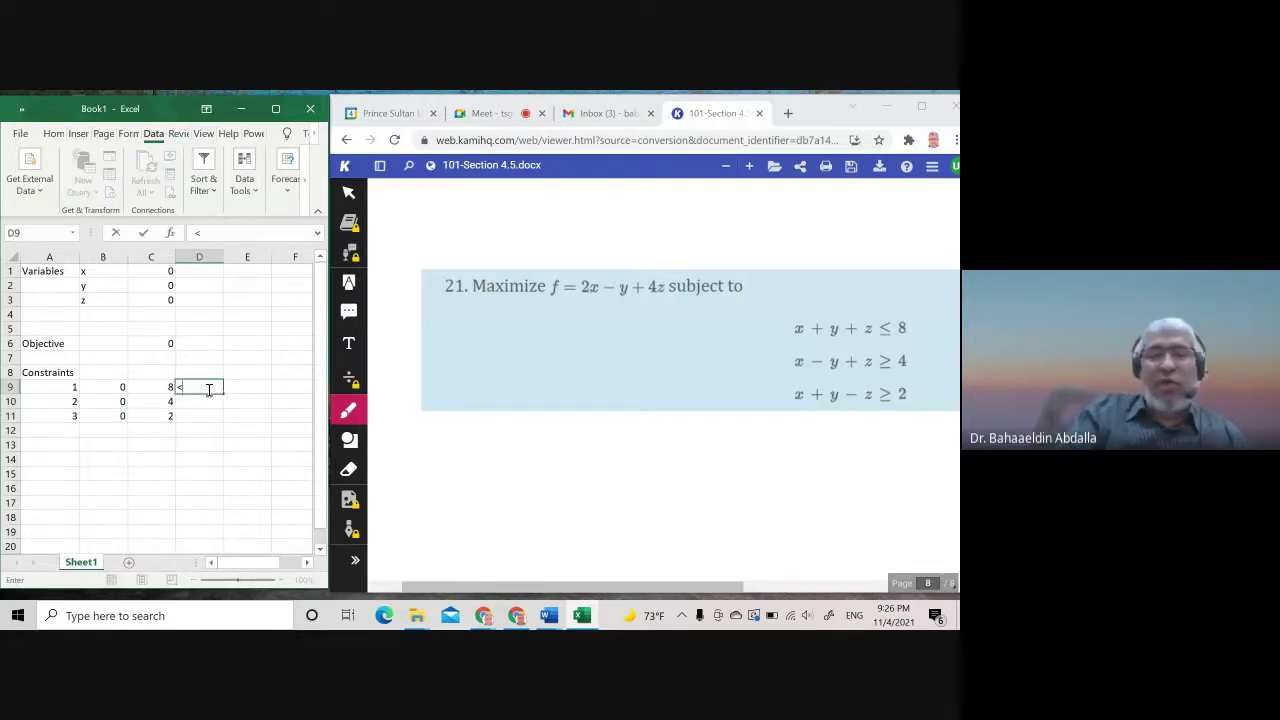
key("Return")
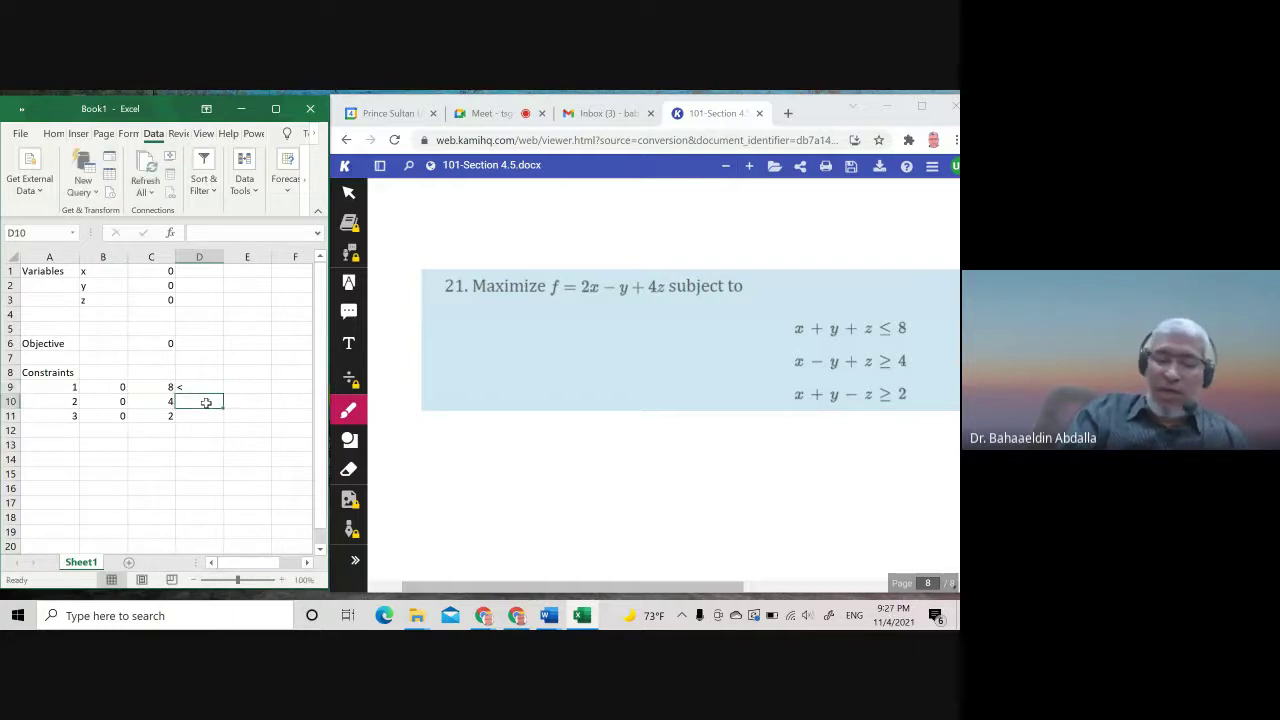
type(">")
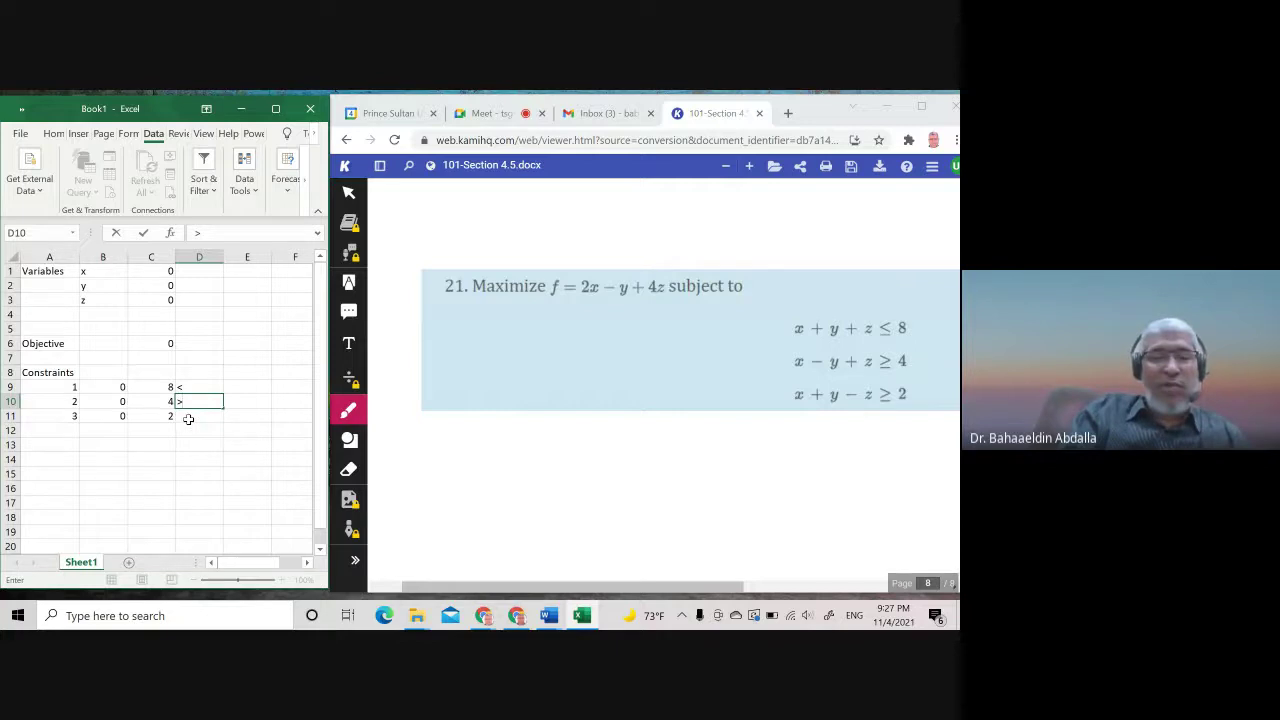
key("Return")
type(">")
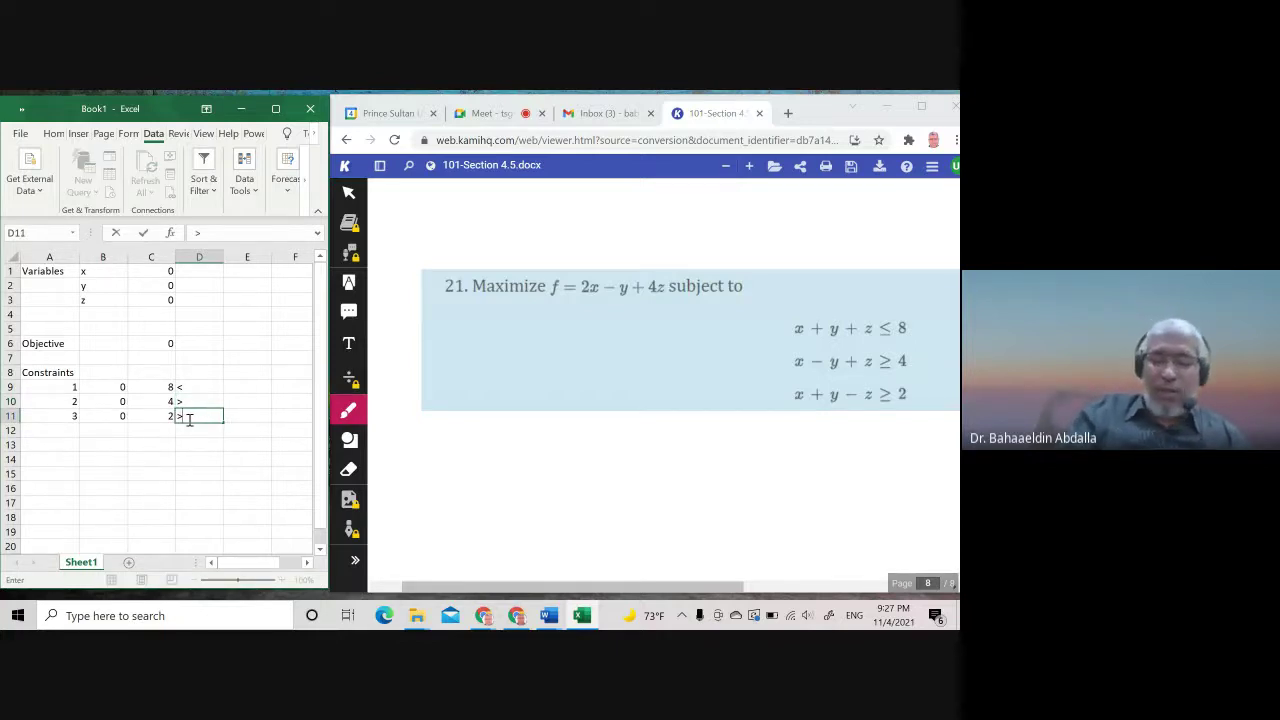
key("Return")
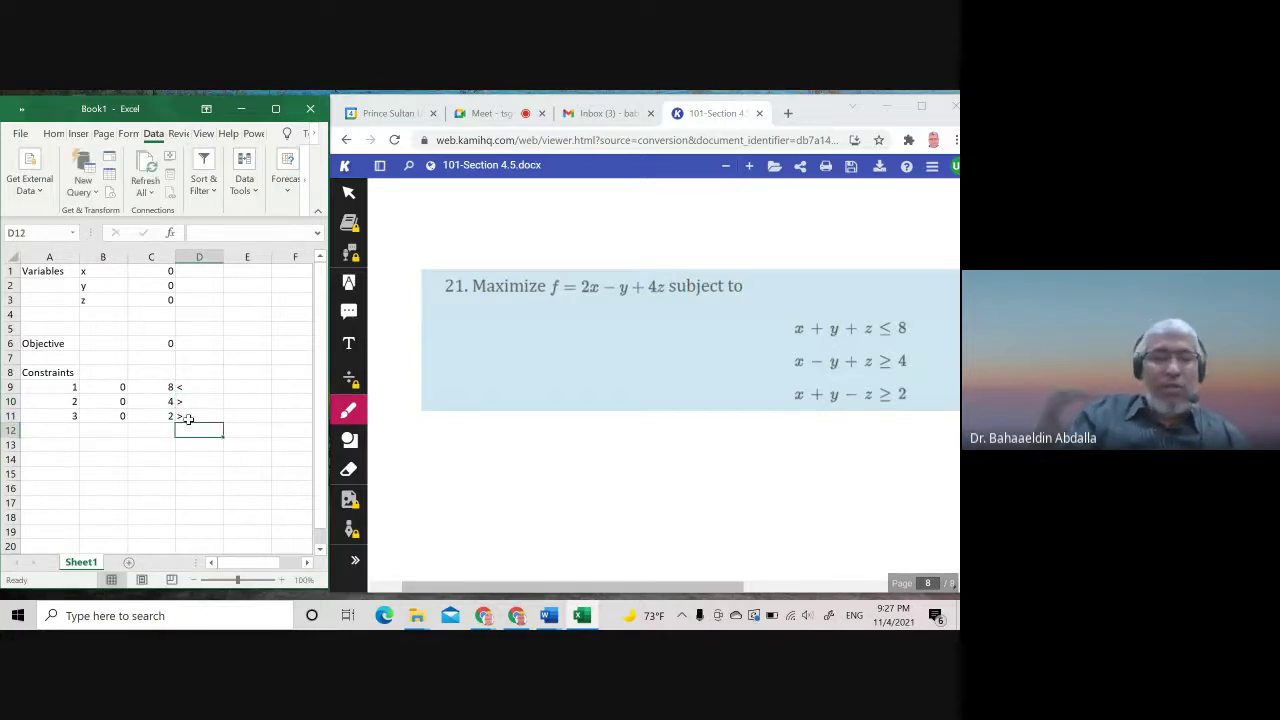
- Maximise Excel, open Solver and reset all previous Solver settings
left_click(276, 109)
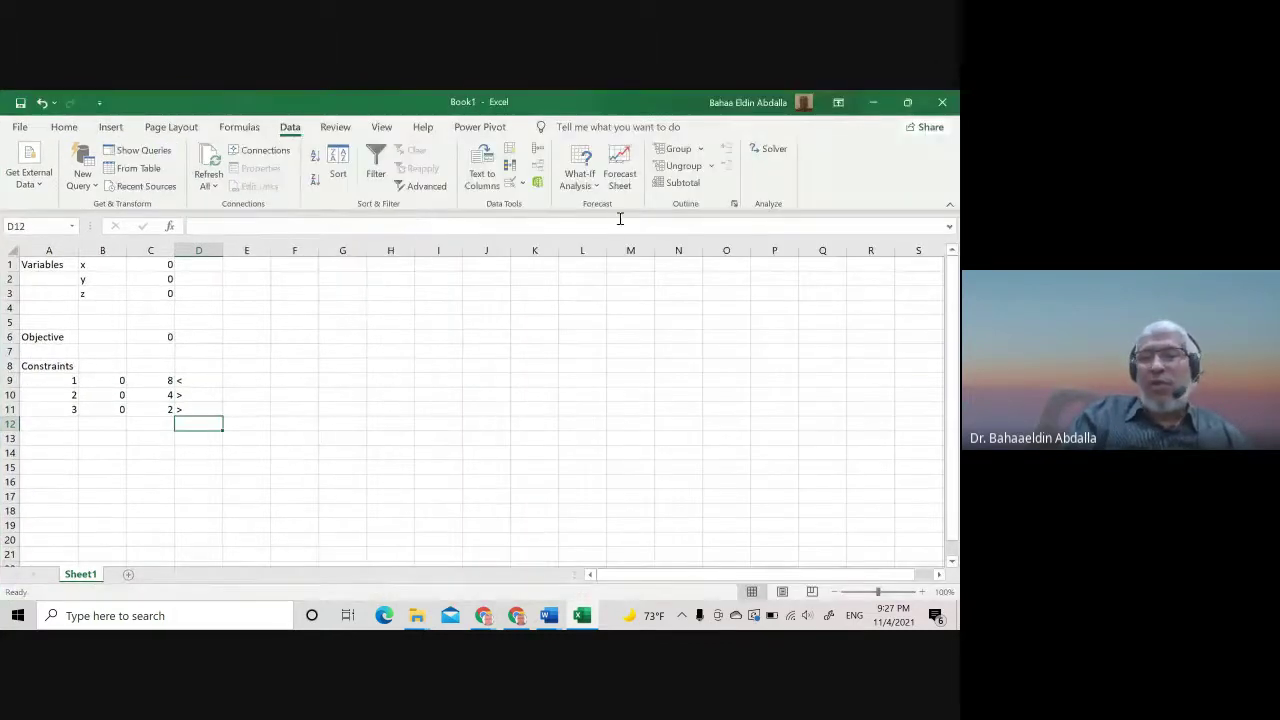
left_click(773, 150)
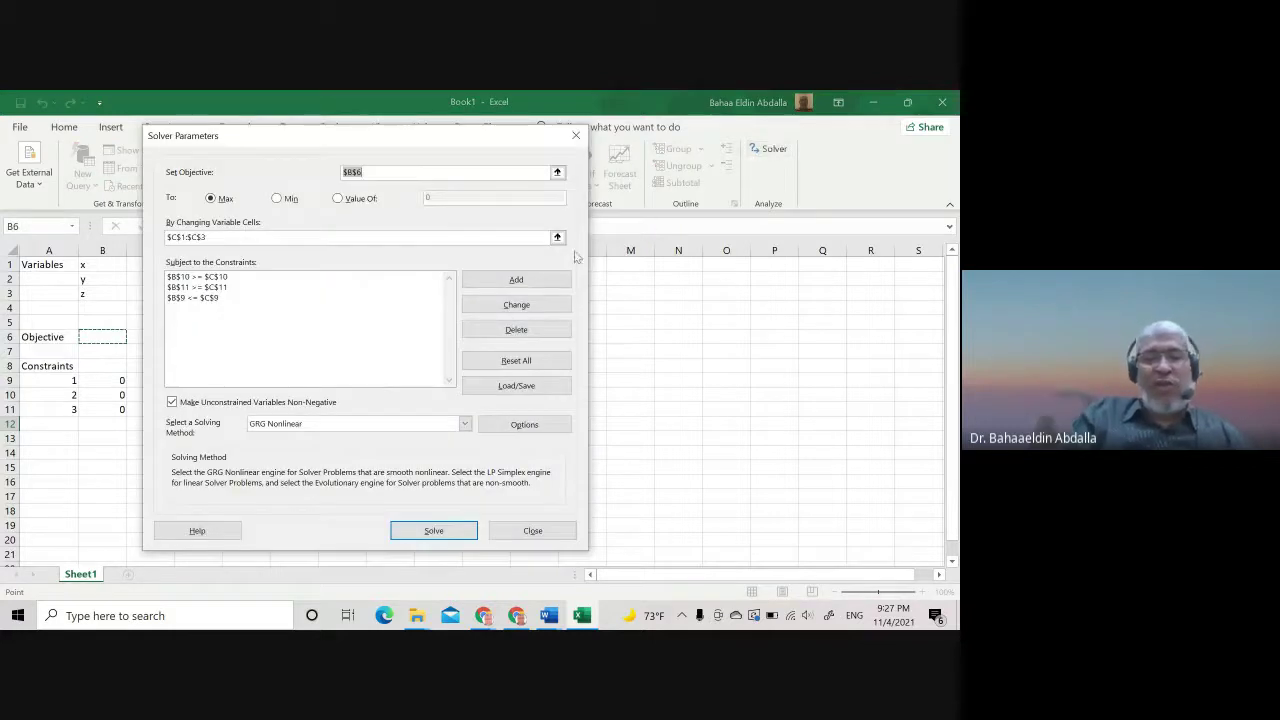
left_click(533, 368)
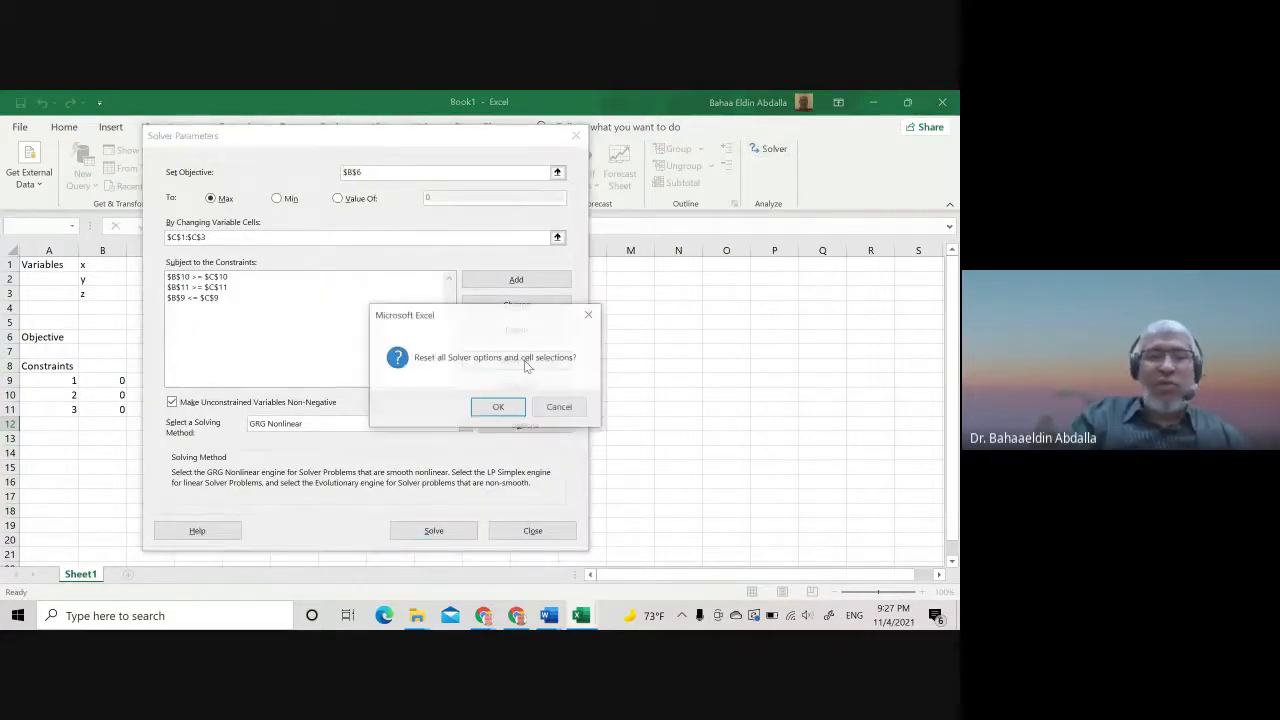
left_click(495, 408)
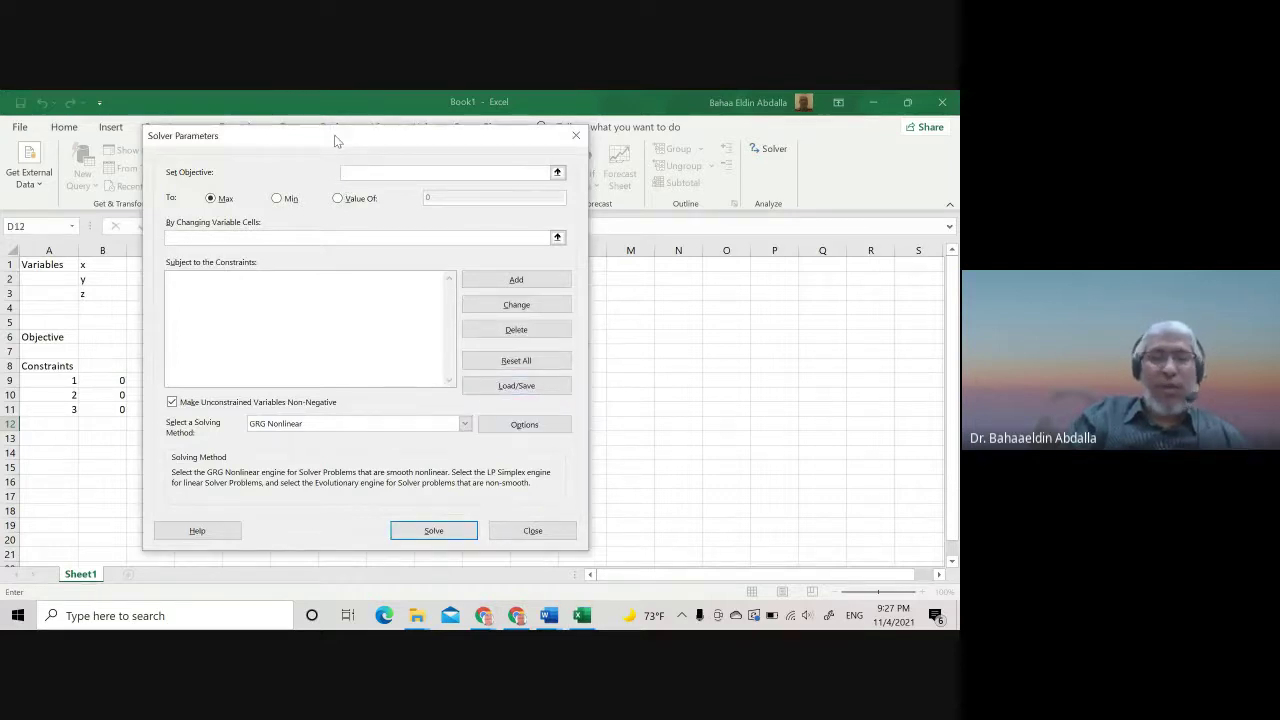
left_click_drag(336, 141, 438, 137)
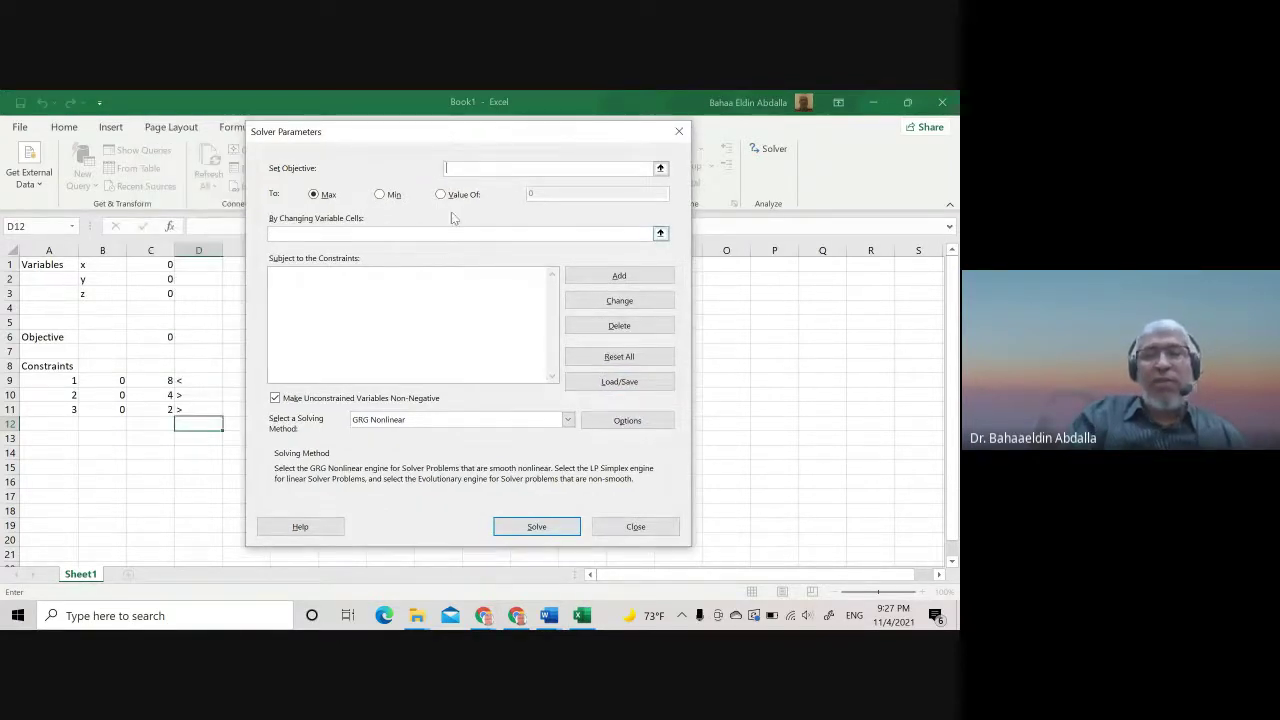
- Set Solver to maximise $C$6 by changing cells $C$1:$C$3
left_click(166, 339)
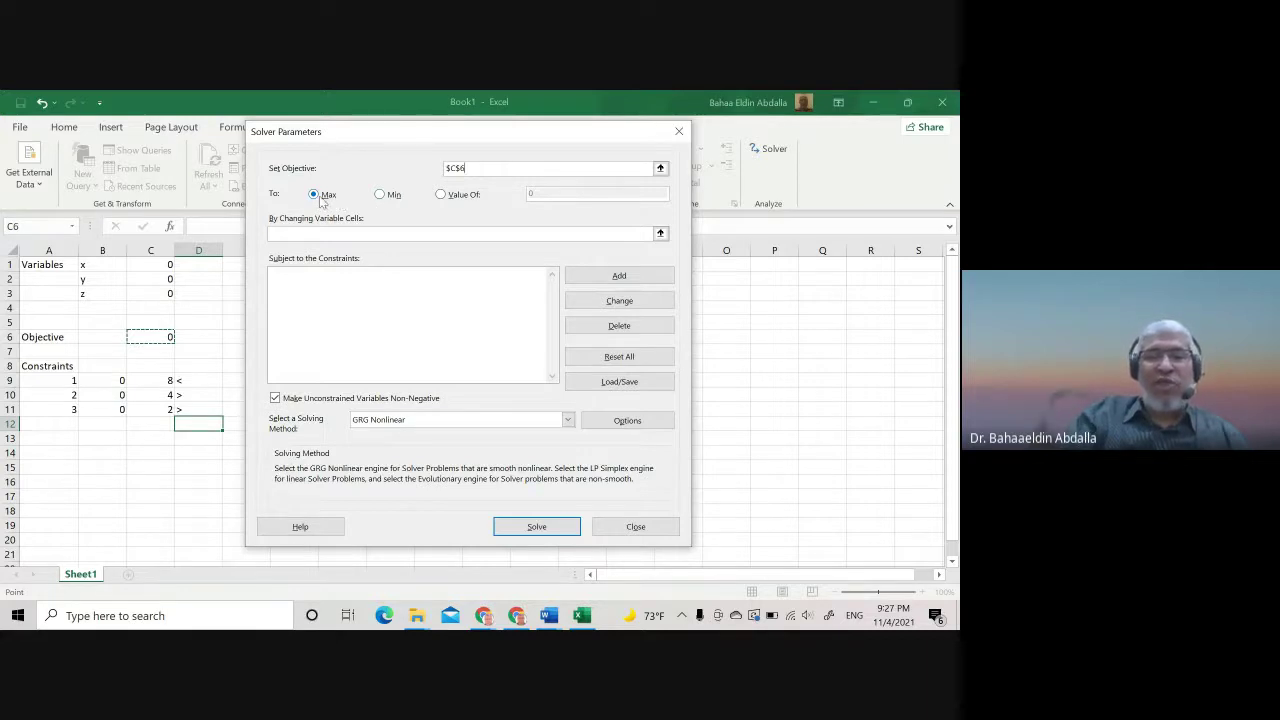
left_click(381, 194)
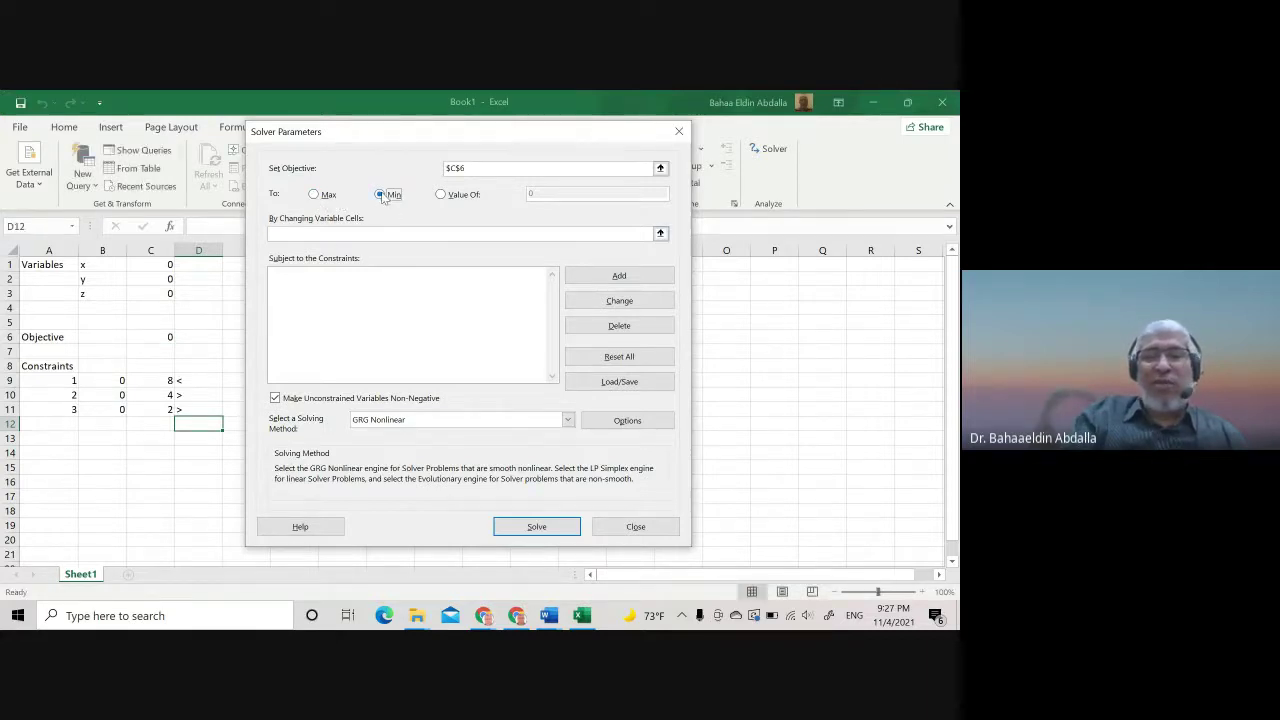
left_click(313, 196)
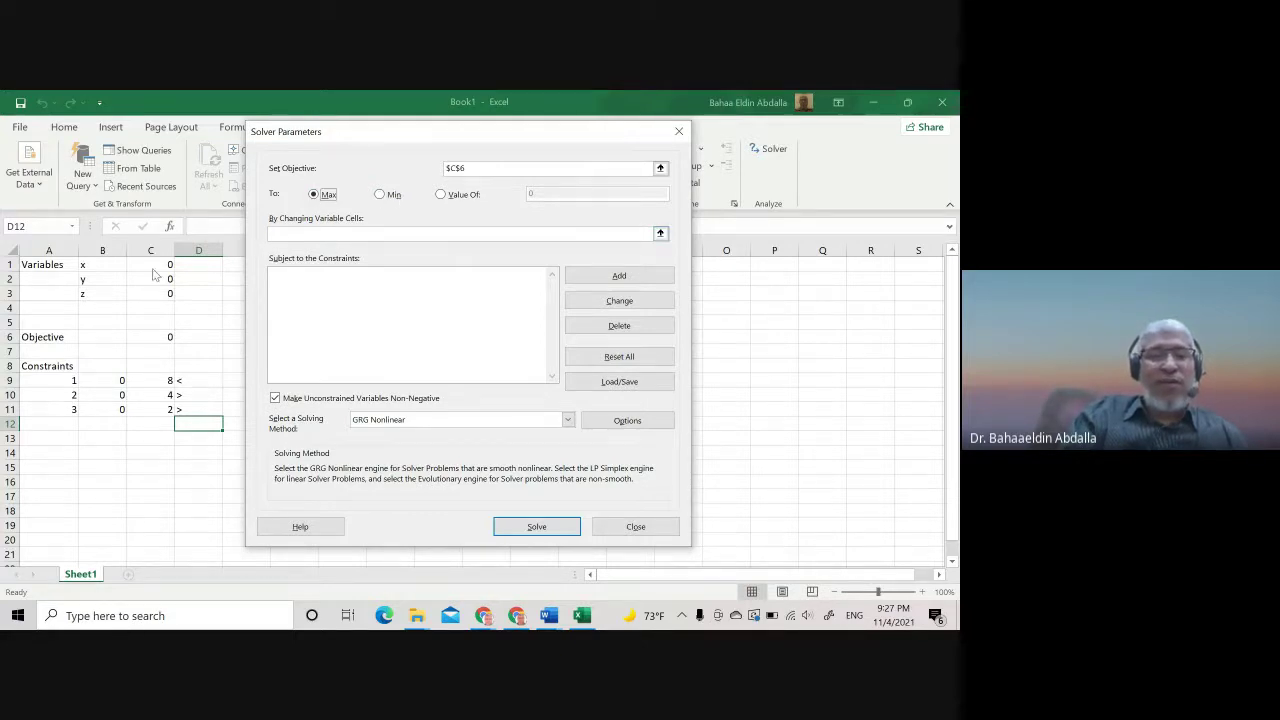
left_click(297, 234)
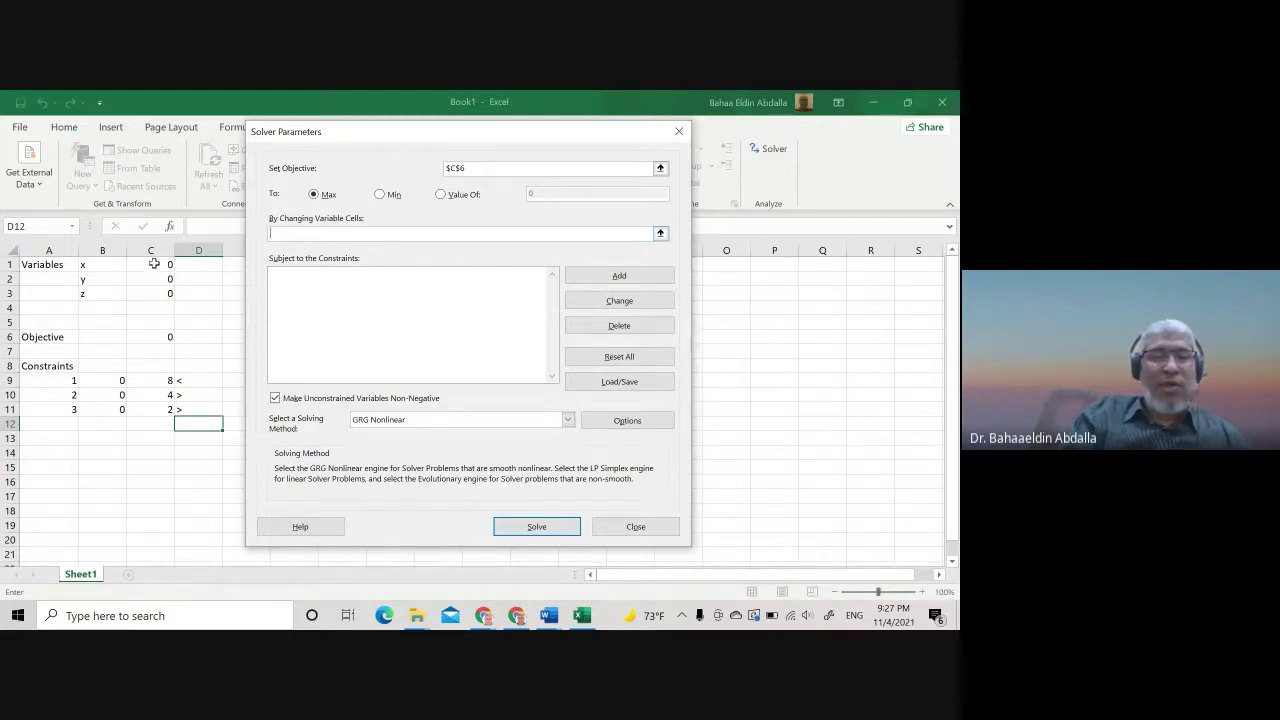
left_click_drag(153, 264, 155, 292)
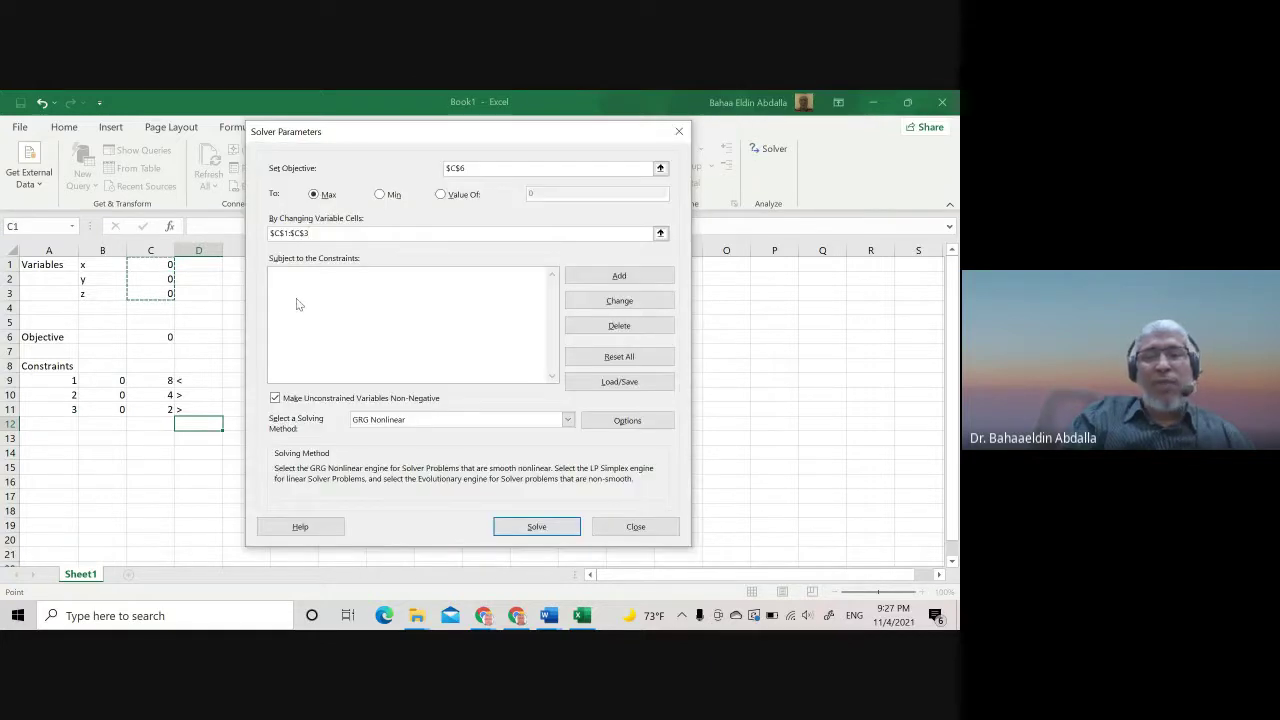
left_click(297, 302)
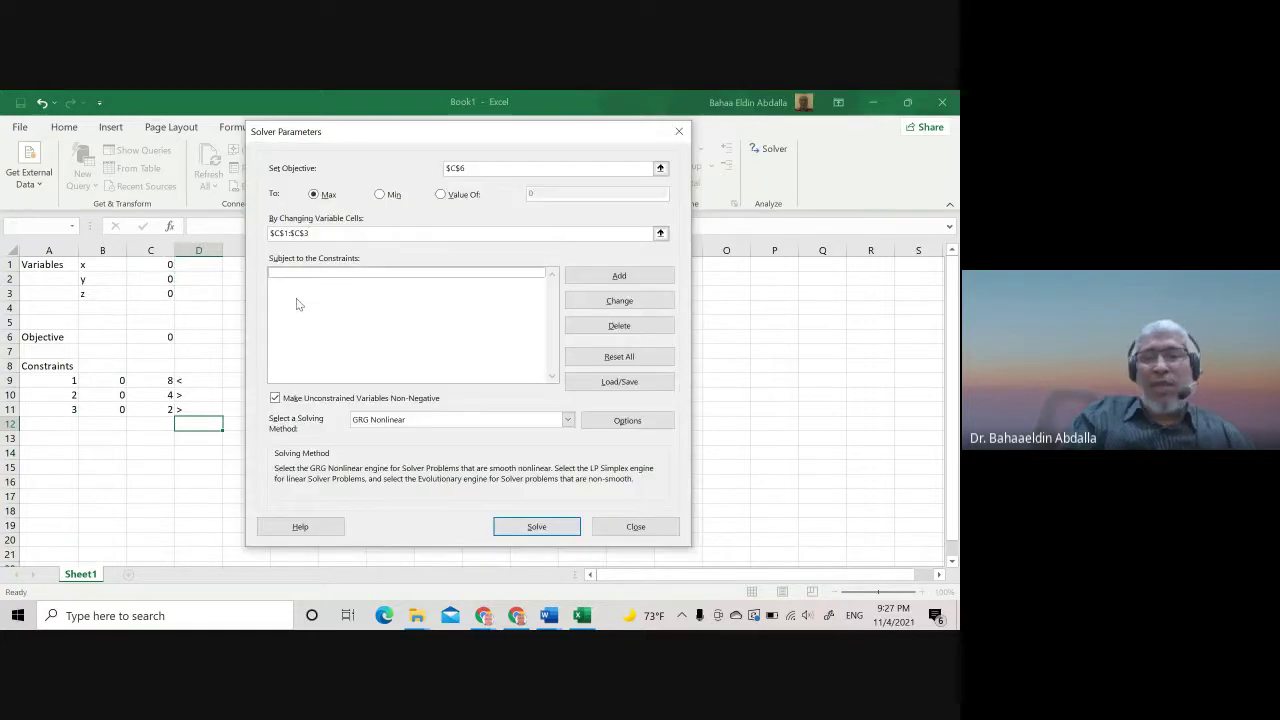
left_click(615, 276)
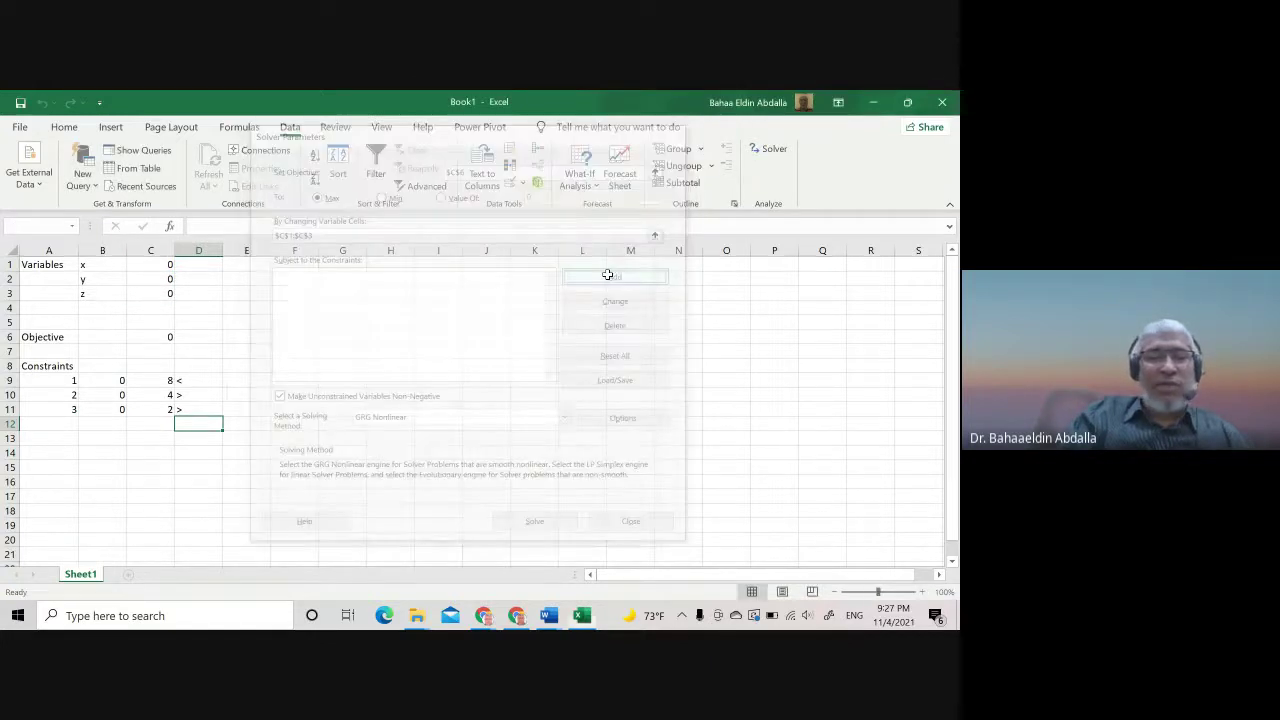
- Add Solver constraints $B$9 <= $C$9 and $B$10 >= $C$10
left_click(100, 381)
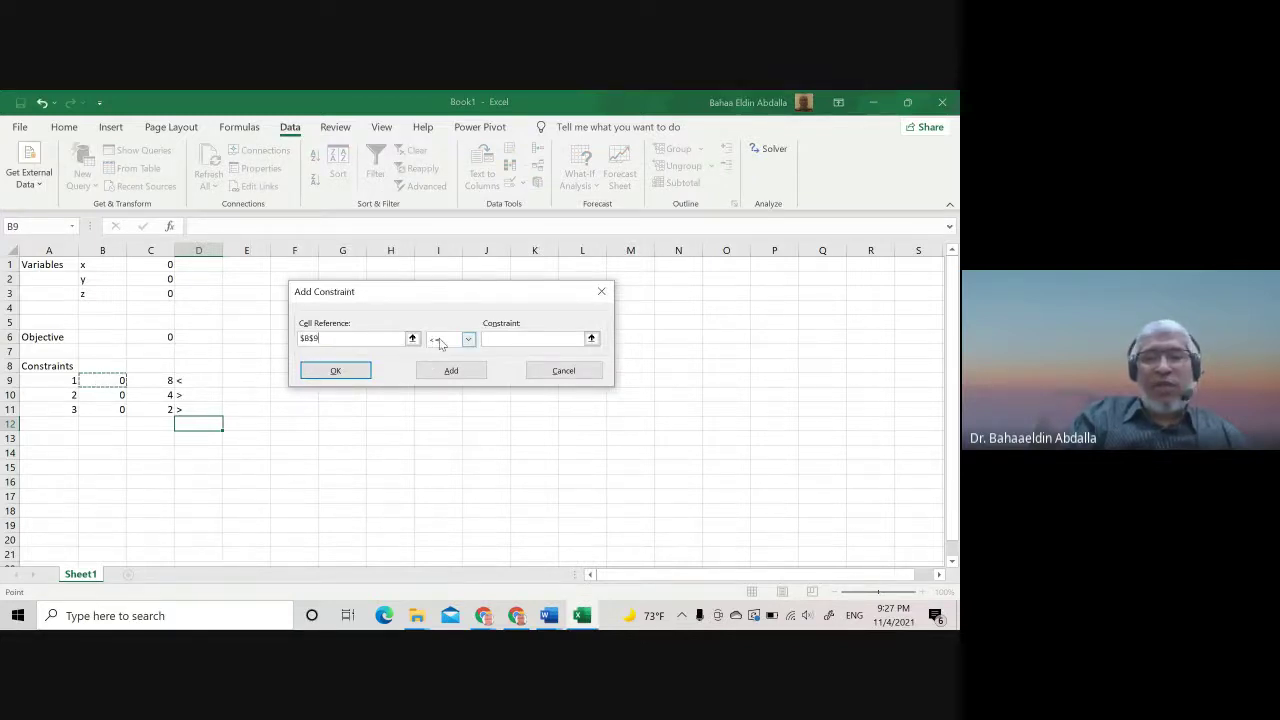
left_click(517, 338)
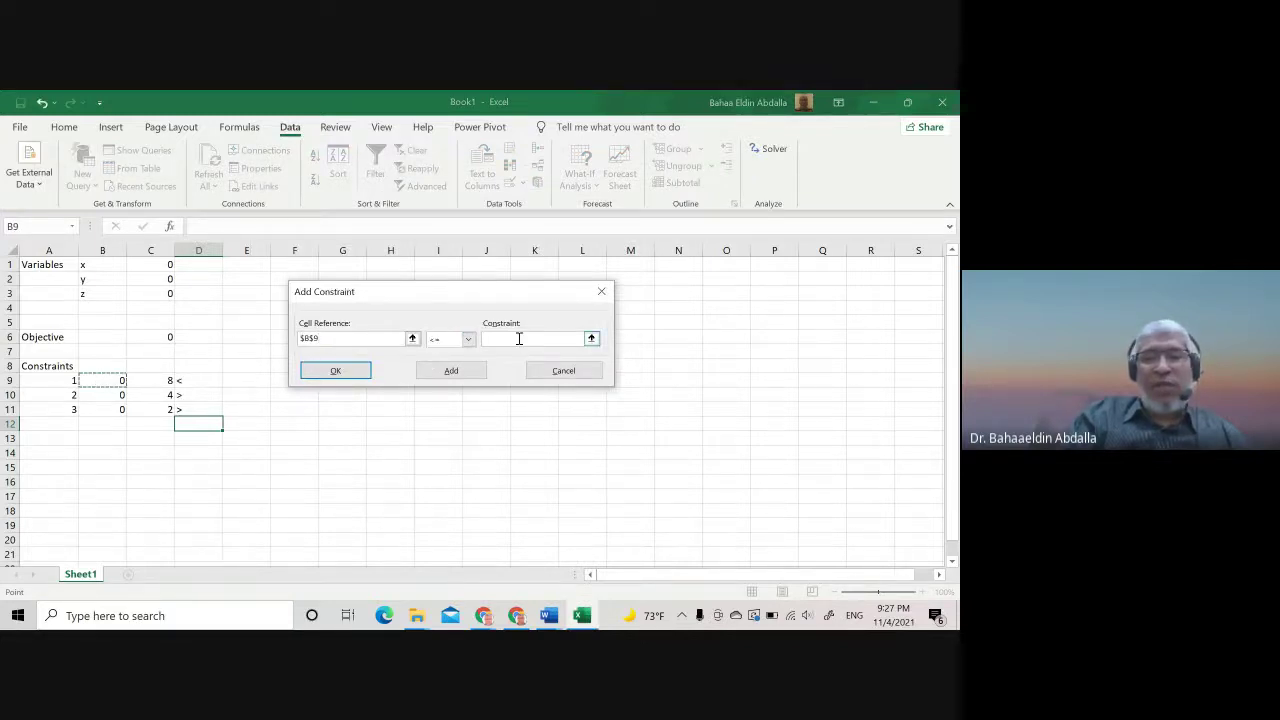
left_click(158, 383)
left_click(437, 373)
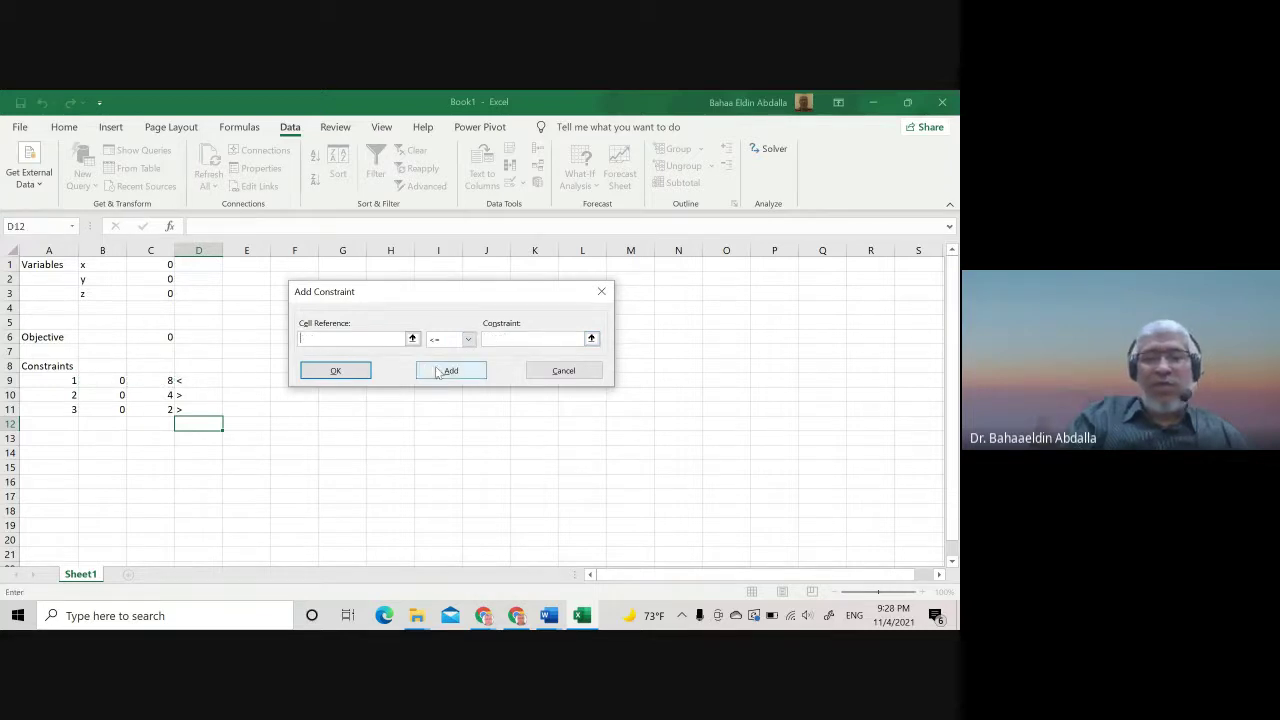
left_click(120, 397)
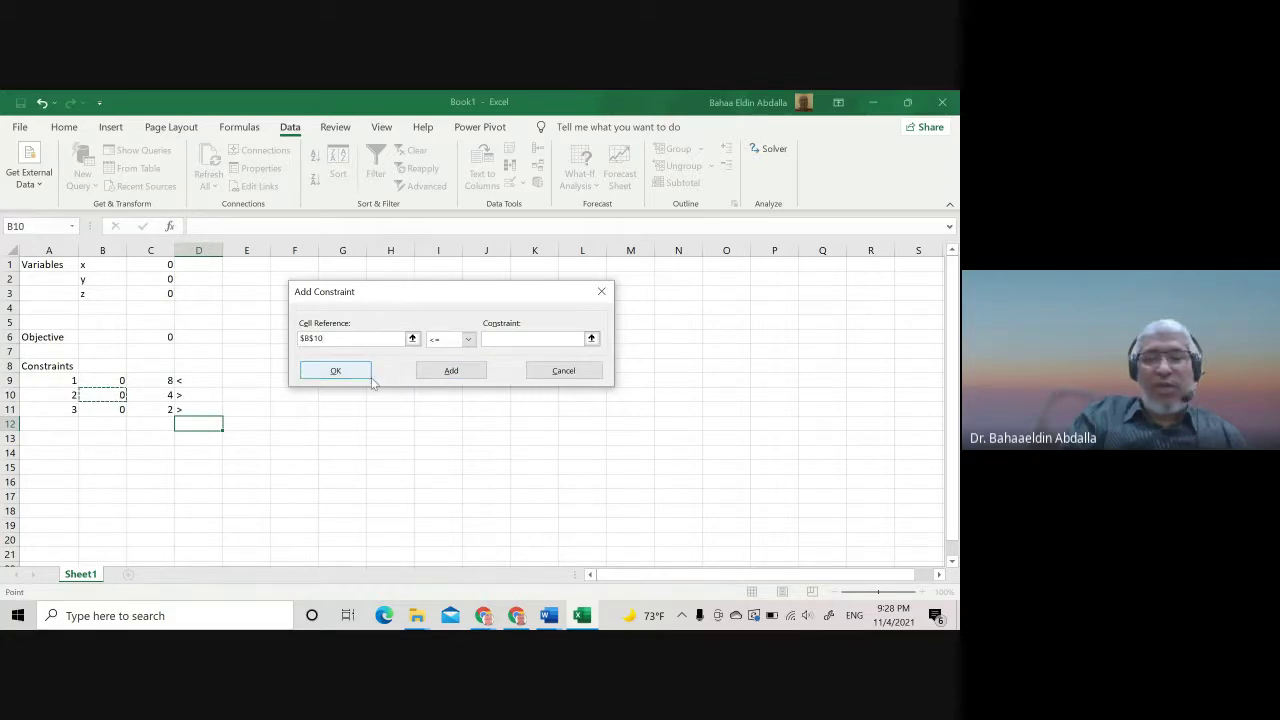
left_click(467, 339)
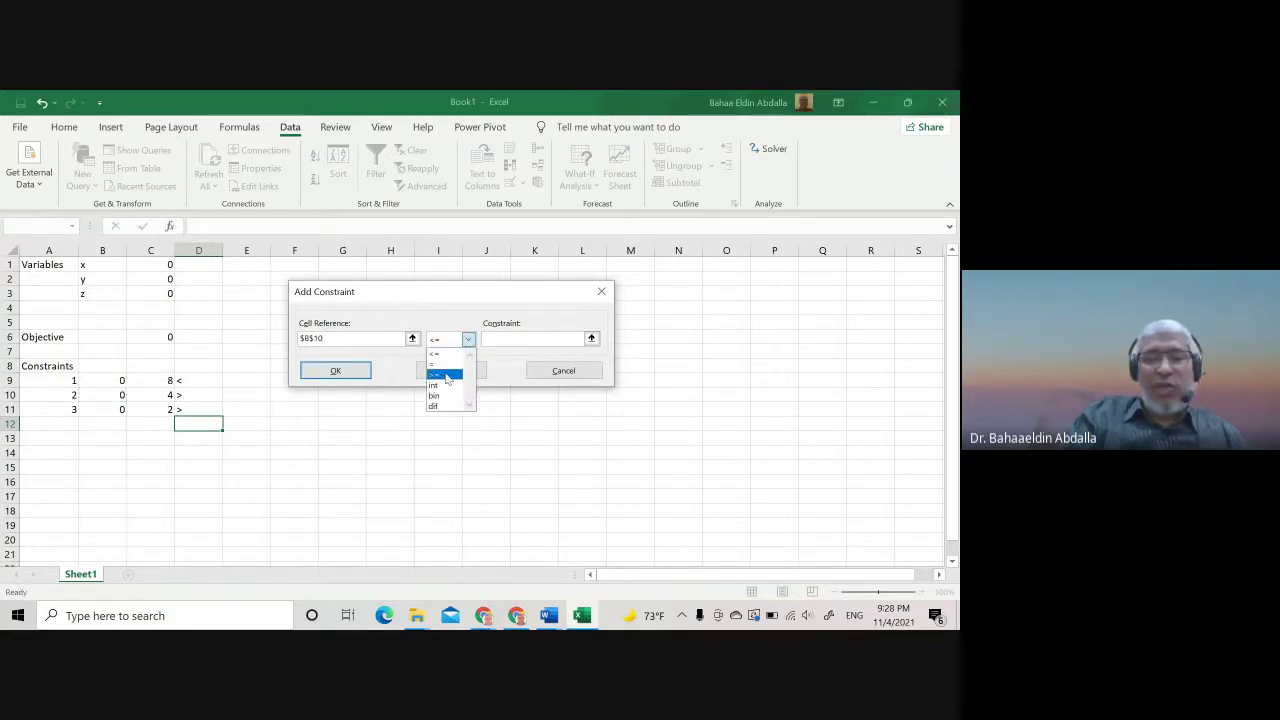
left_click(447, 375)
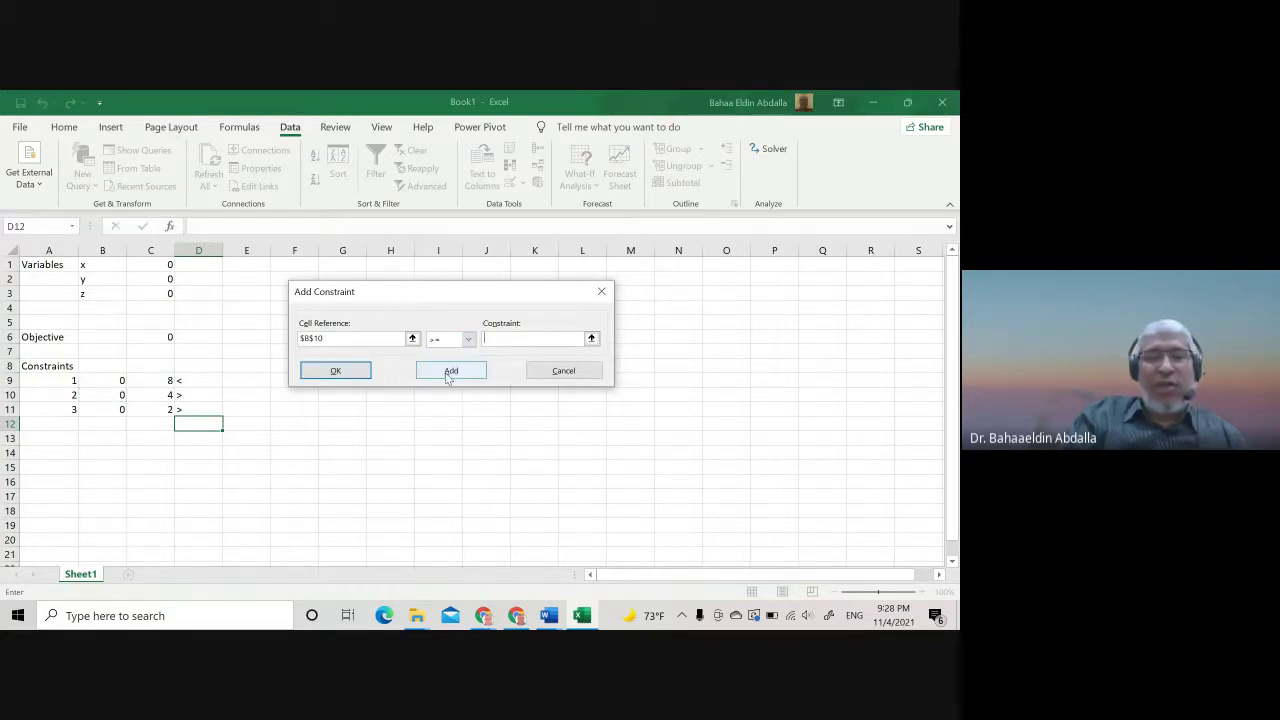
left_click(166, 395)
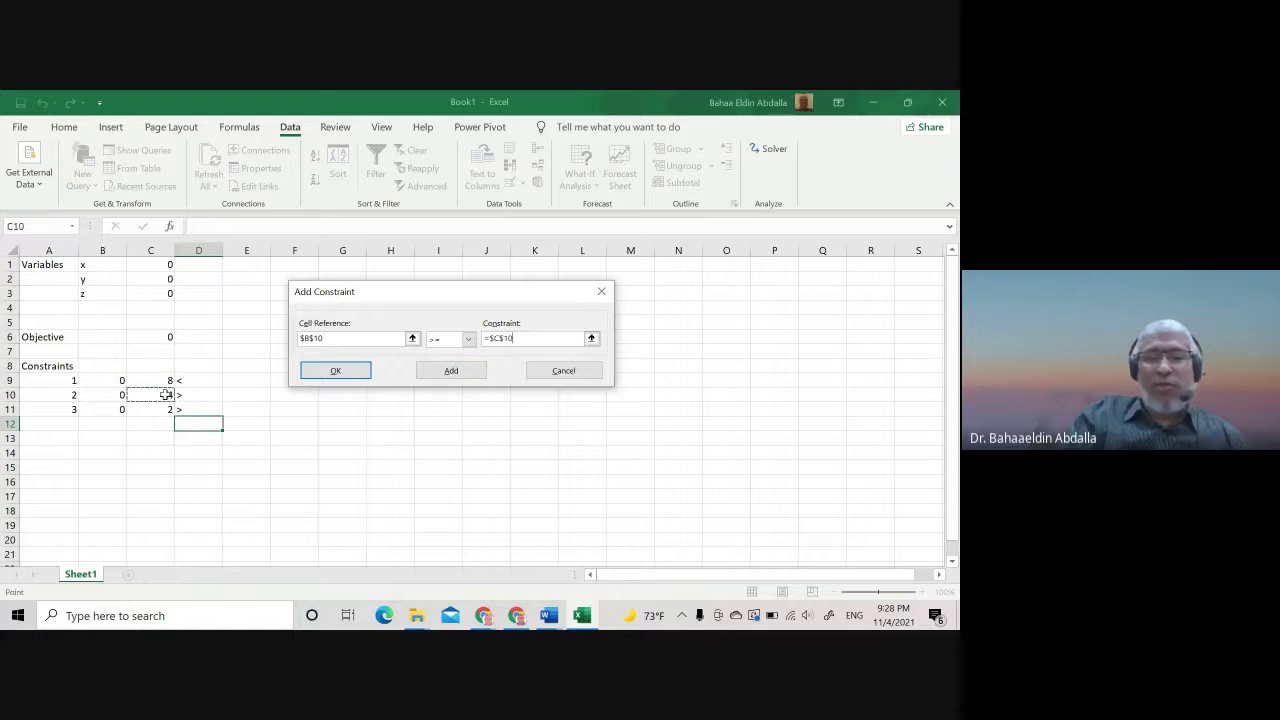
left_click(469, 374)
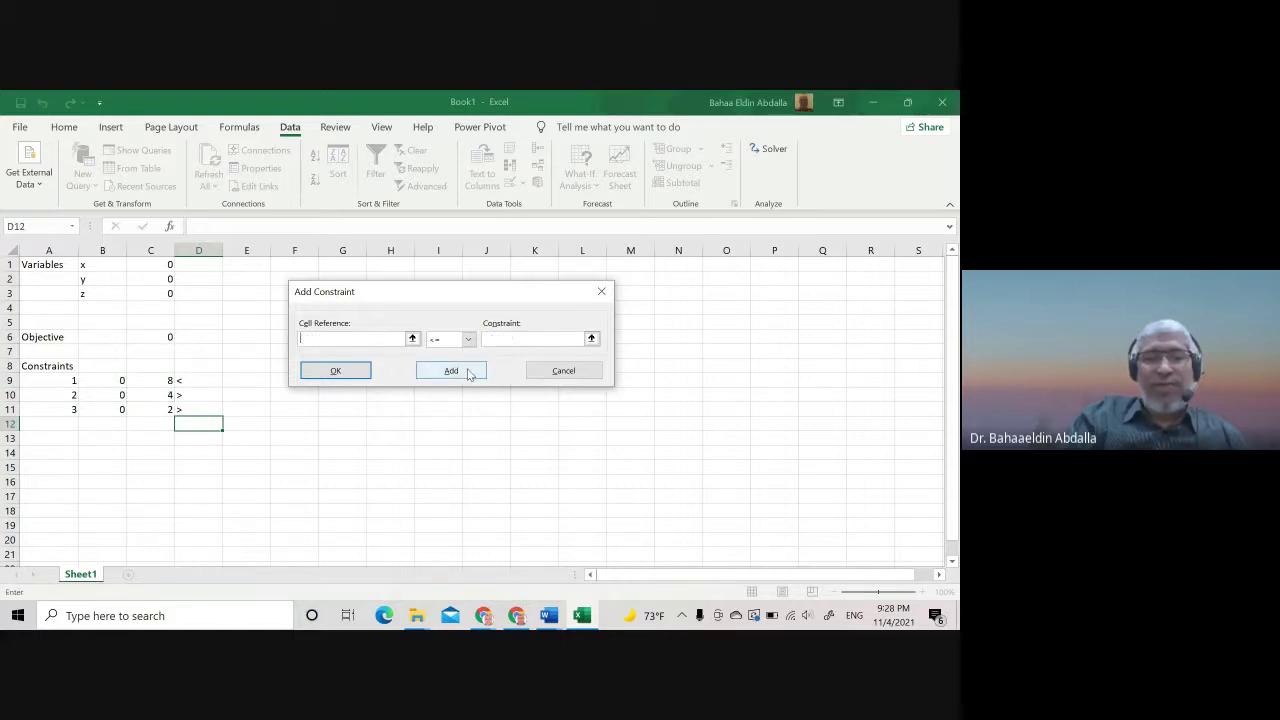
- Add the final constraint $B$11 >= $C$11 and return to Solver Parameters
left_click(108, 413)
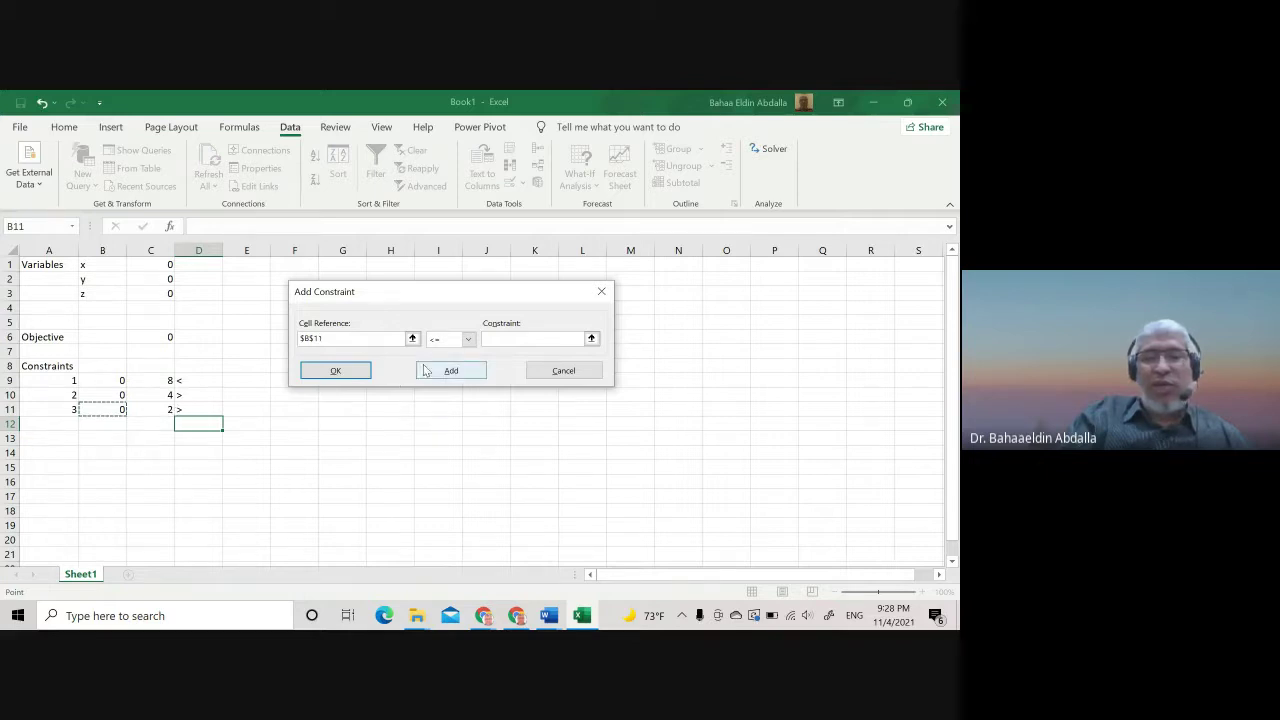
left_click(467, 339)
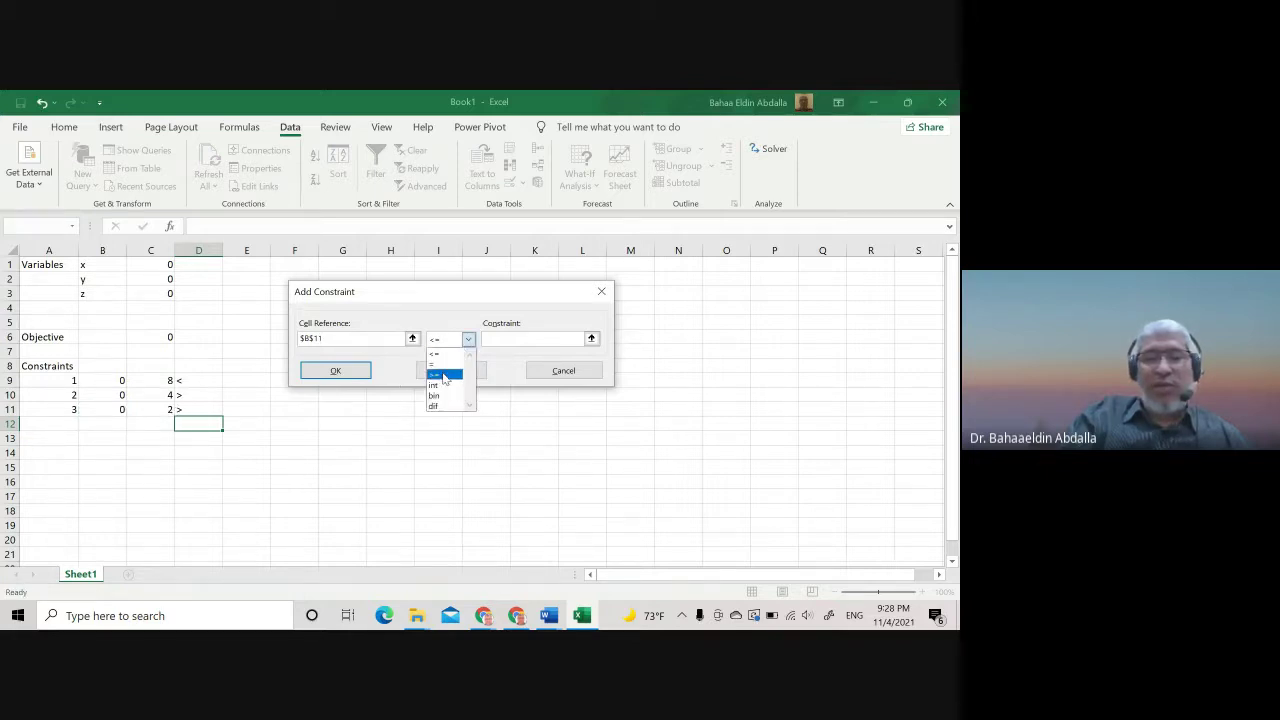
left_click(444, 376)
left_click(160, 411)
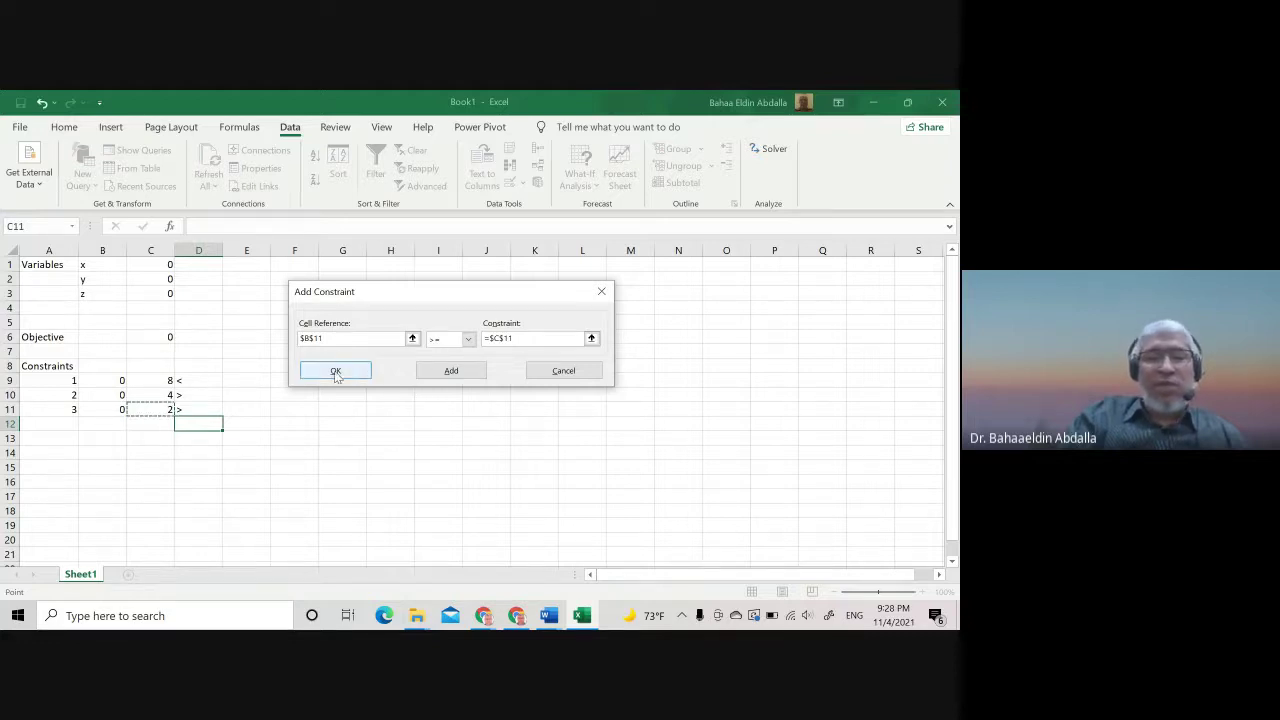
left_click(336, 372)
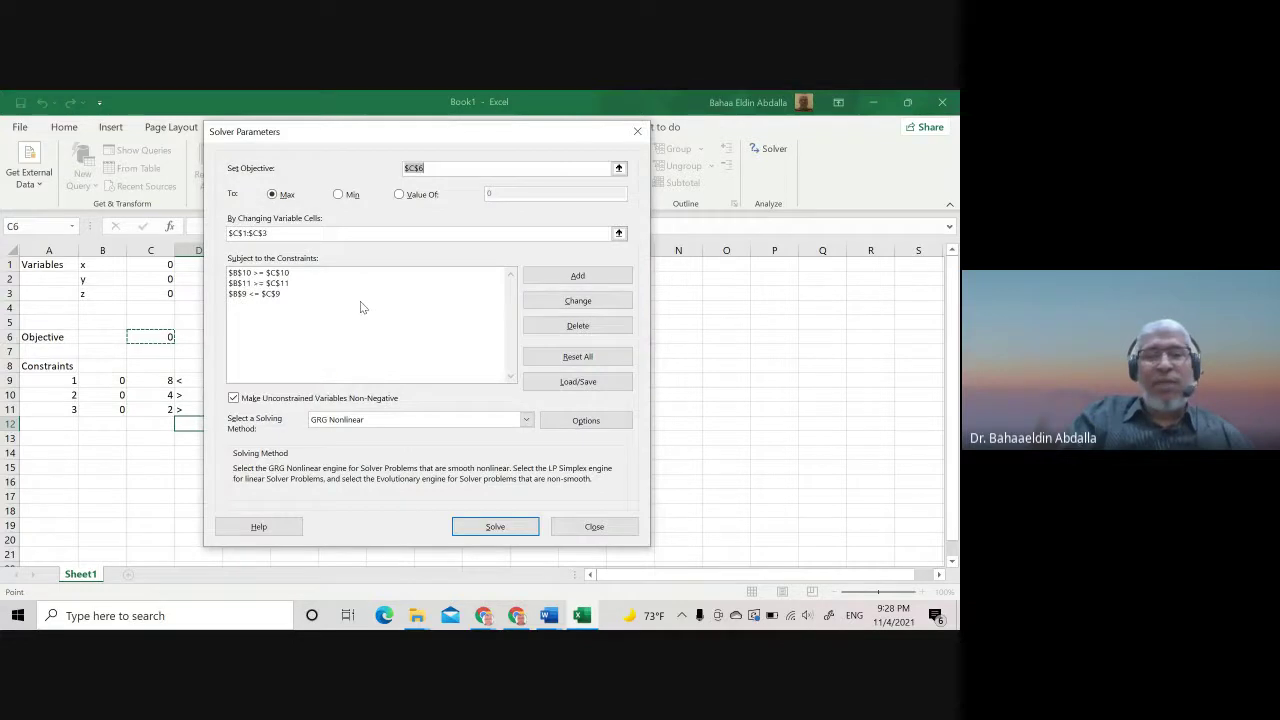
- Solve and keep x=5, y=0, z=3 (objective 22), then restore down Excel
left_click(496, 527)
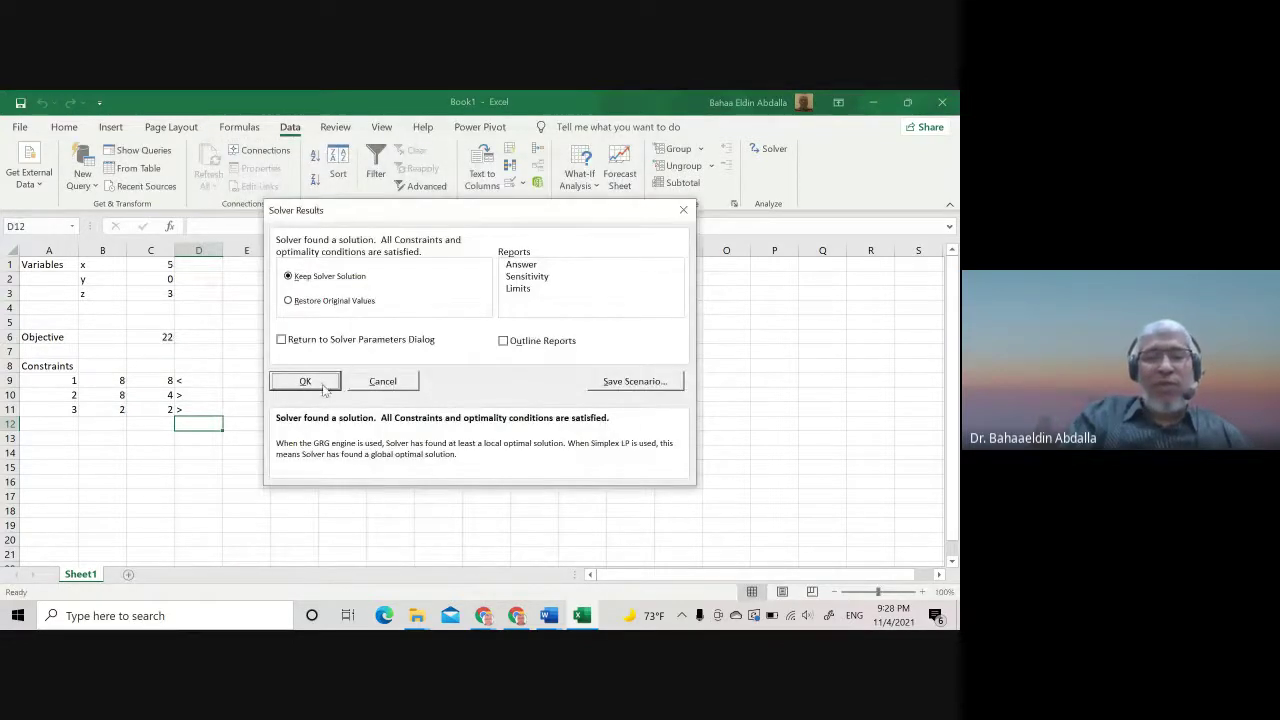
left_click(305, 381)
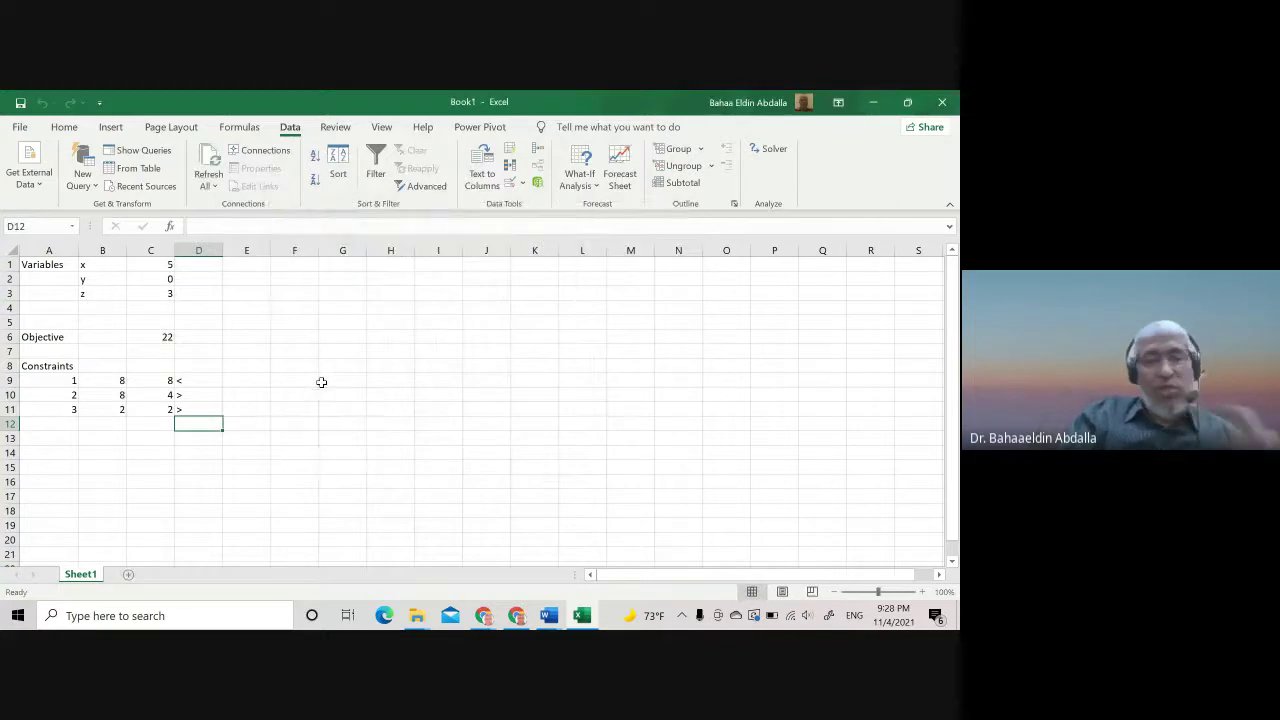
left_click(908, 105)
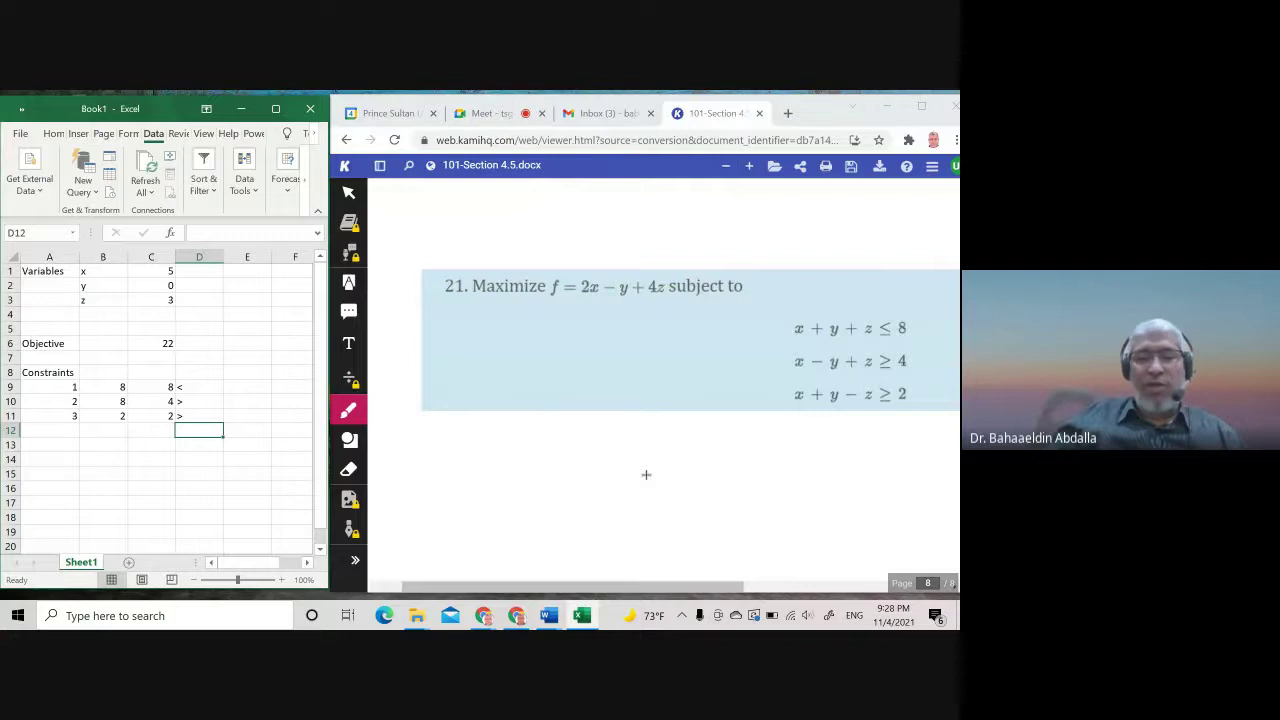
- Handwrite "Max of f is 22 at x=5, y=0, z=3" in magenta under problem 21
left_click(247, 459)
left_click(345, 412)
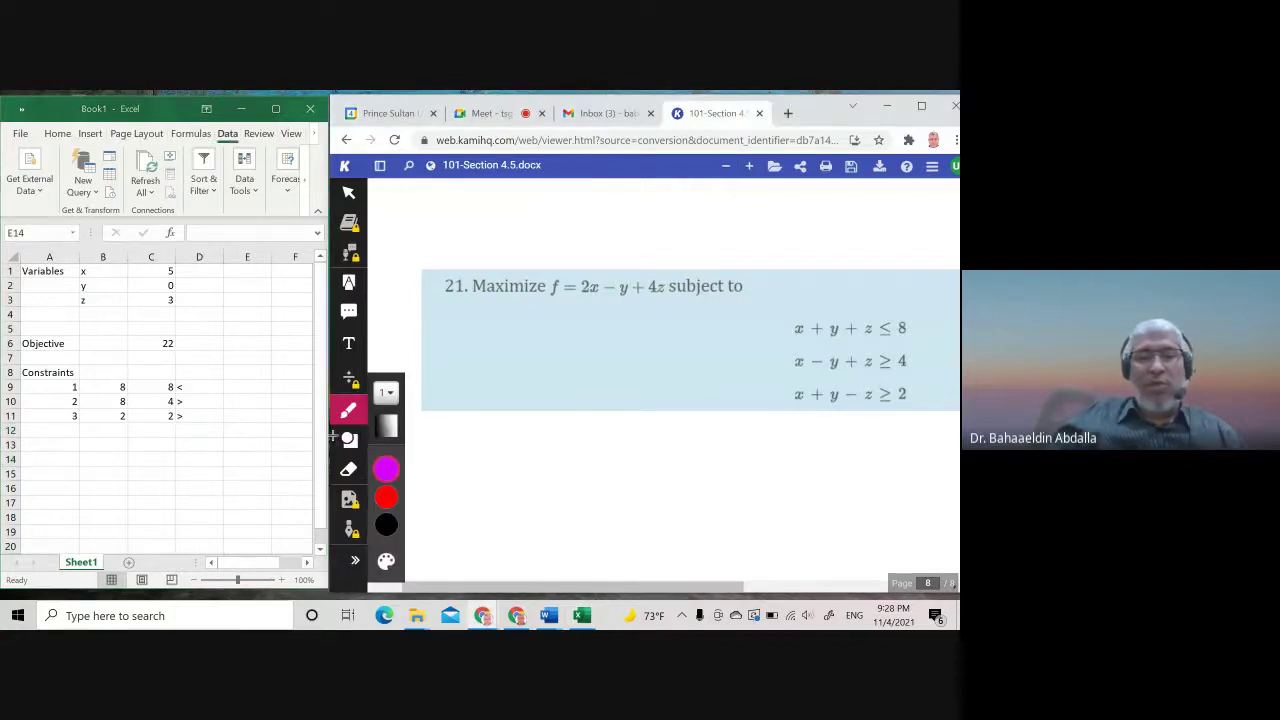
left_click_drag(442, 436, 484, 439)
left_click_drag(491, 418, 490, 432)
mouse_move(505, 420)
left_mouse_down()
mouse_move(541, 440)
mouse_move(593, 441)
left_mouse_up()
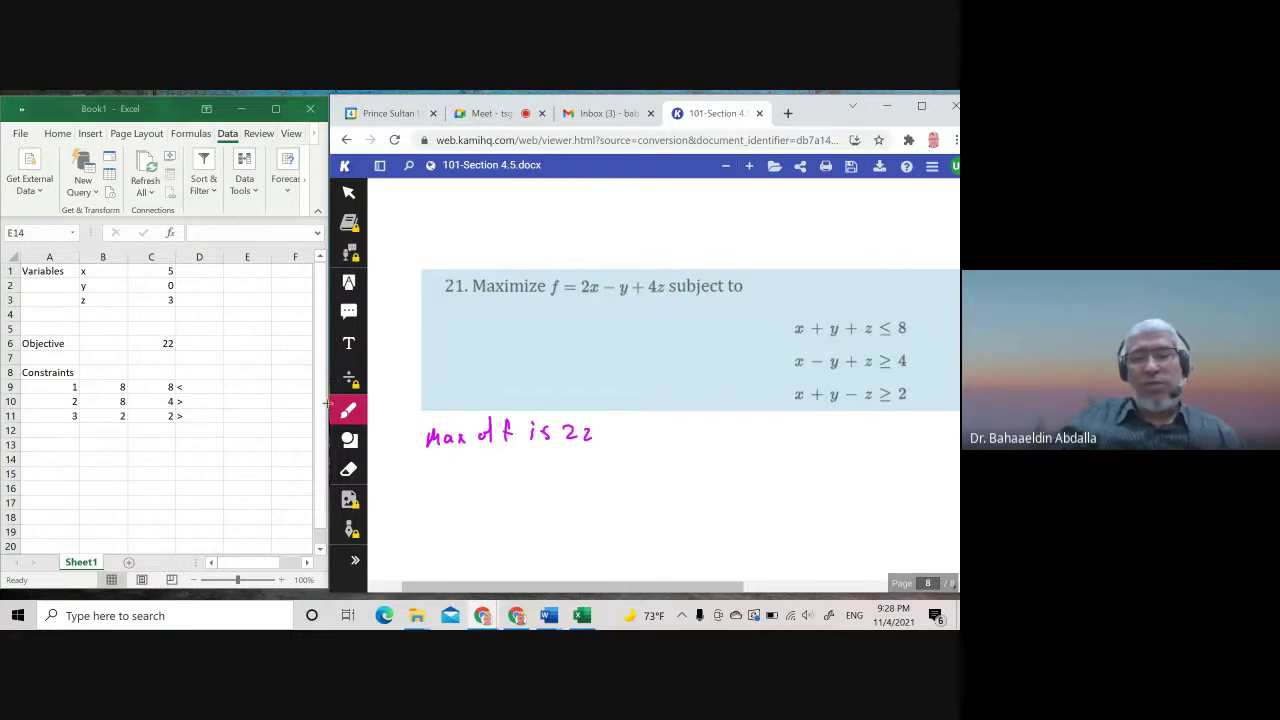
left_click_drag(634, 432, 647, 437)
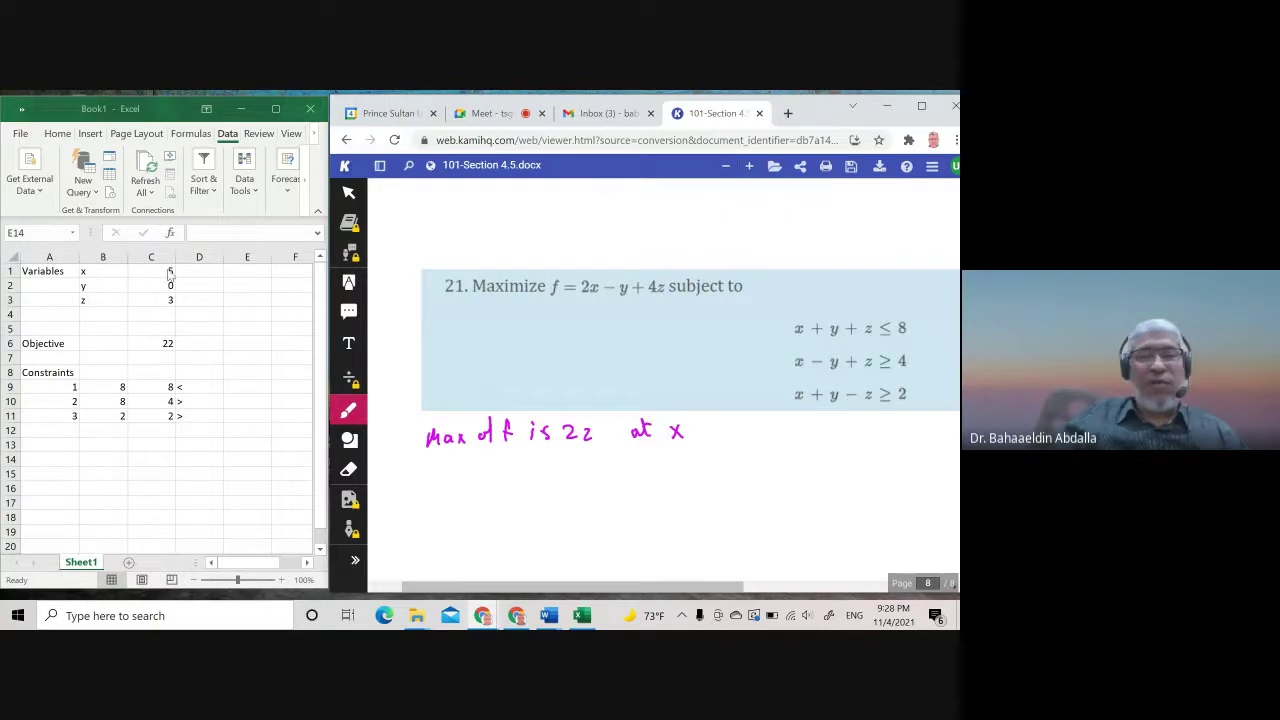
left_click_drag(689, 428, 700, 428)
mouse_move(689, 435)
left_mouse_down()
mouse_move(707, 425)
mouse_move(708, 440)
left_mouse_up()
left_click_drag(724, 435, 768, 428)
left_click_drag(756, 434, 768, 434)
mouse_move(782, 424)
left_mouse_down()
mouse_move(776, 434)
mouse_move(783, 424)
mouse_move(851, 440)
left_mouse_up()
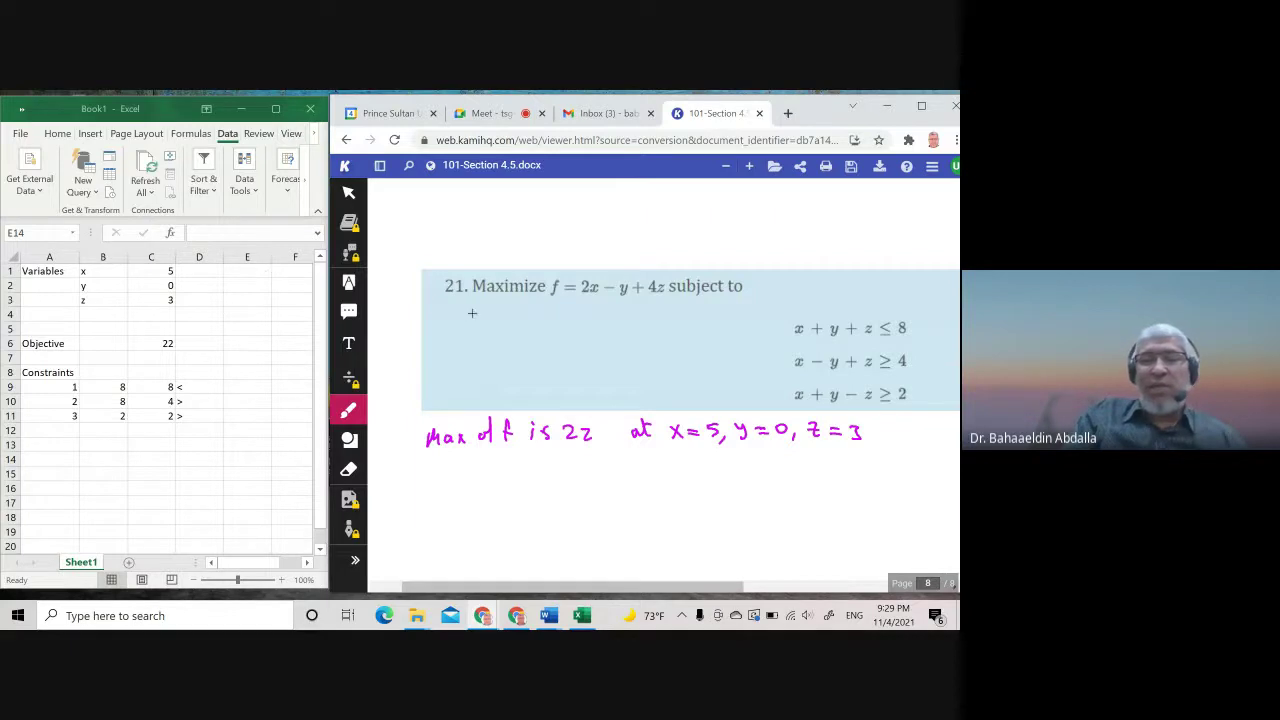
scroll(472, 313, "up", 5)
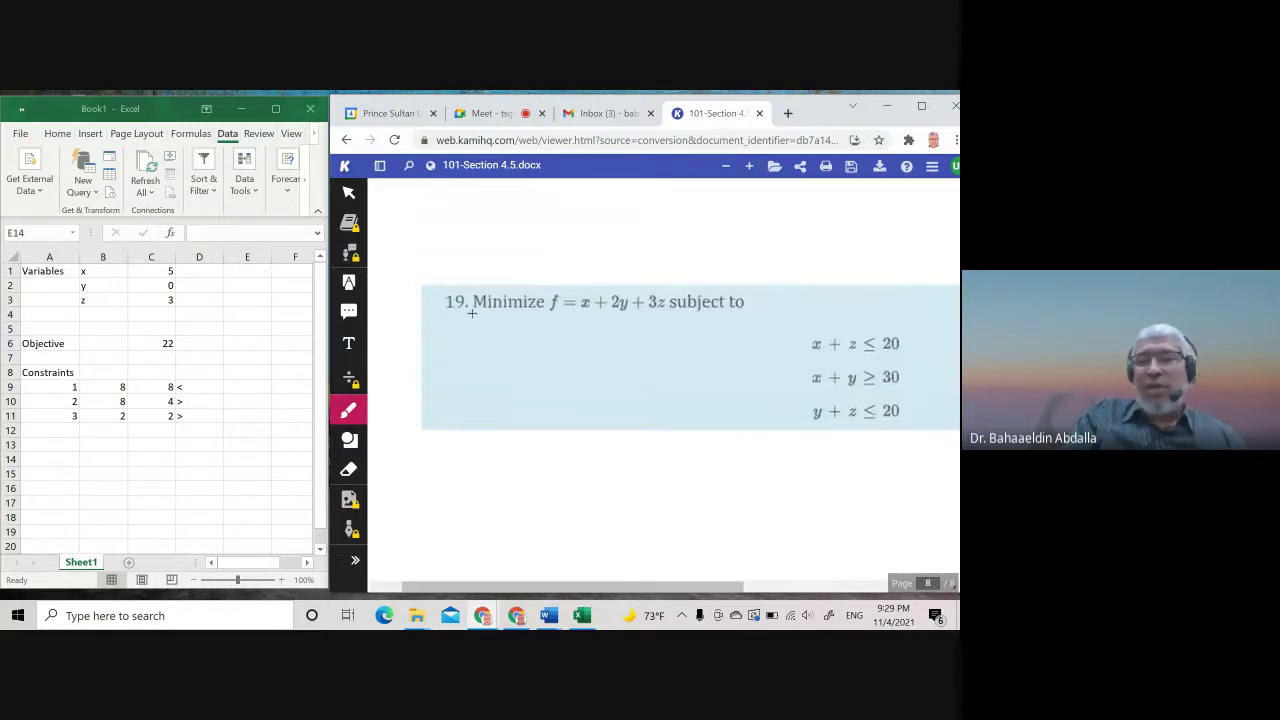
- Maximise Chrome, switch to the Google Meet tab and request to stop recording
left_click(922, 107)
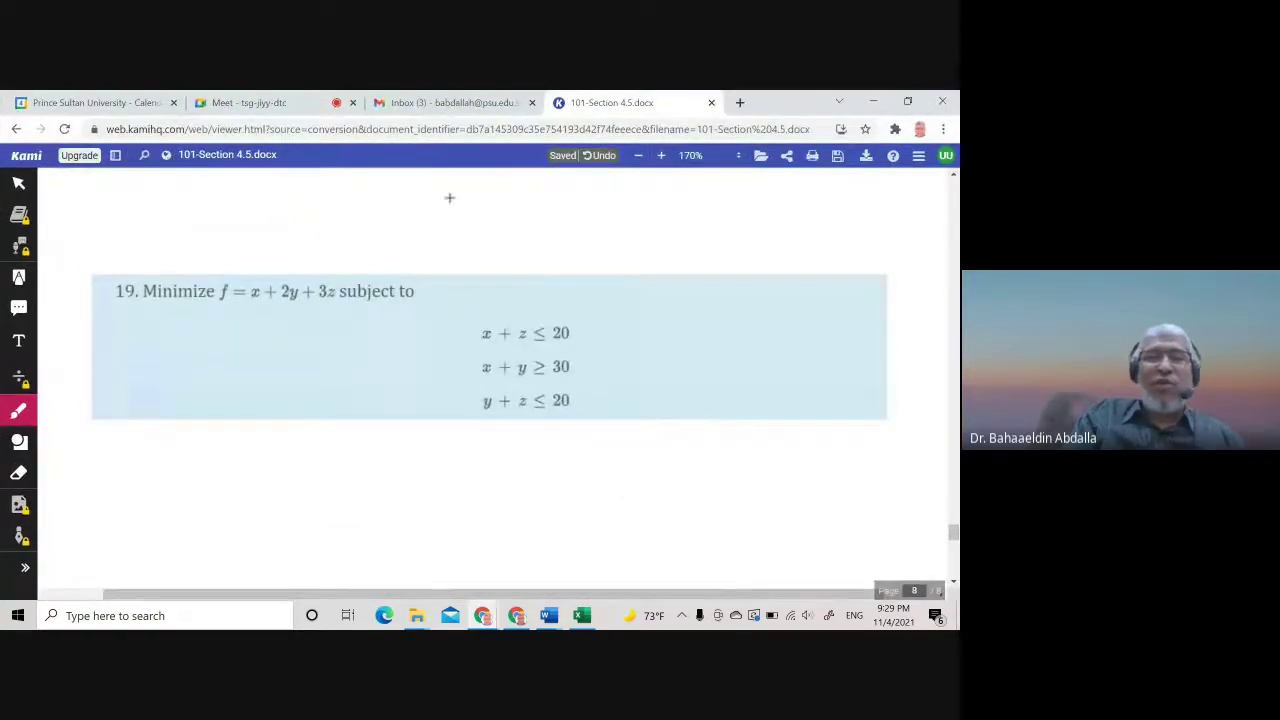
left_click(287, 112)
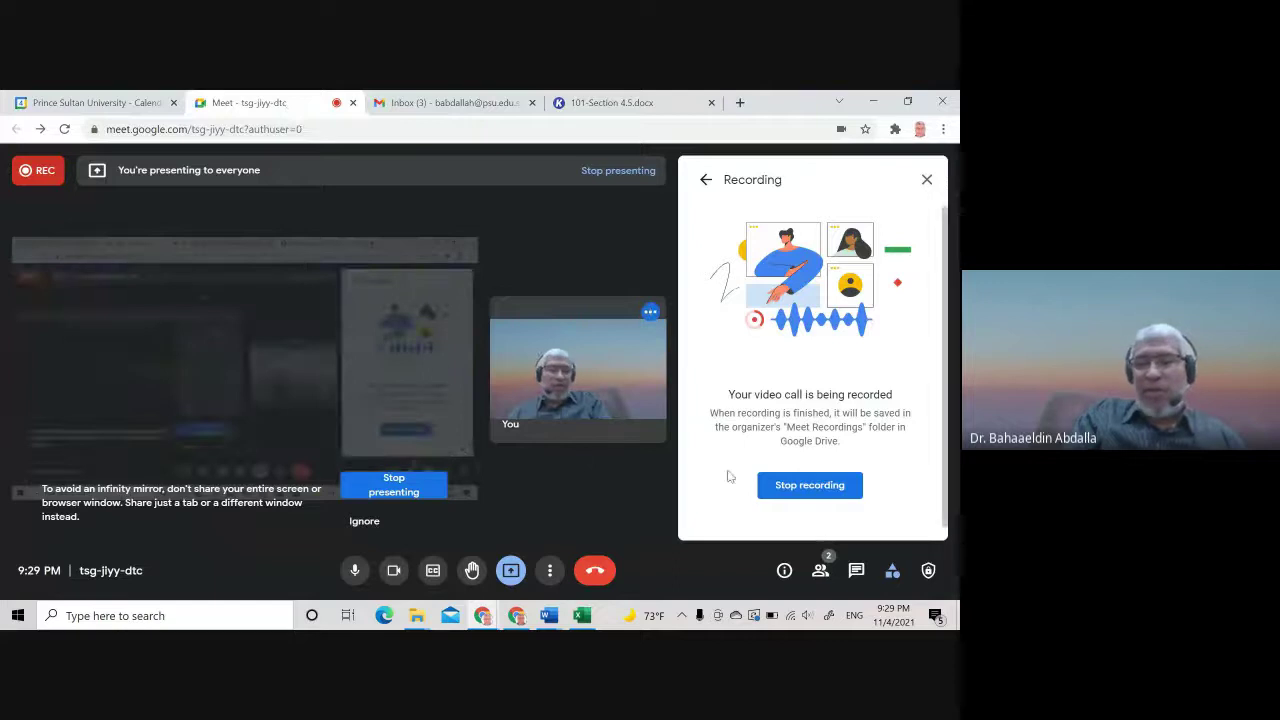
left_click(784, 488)
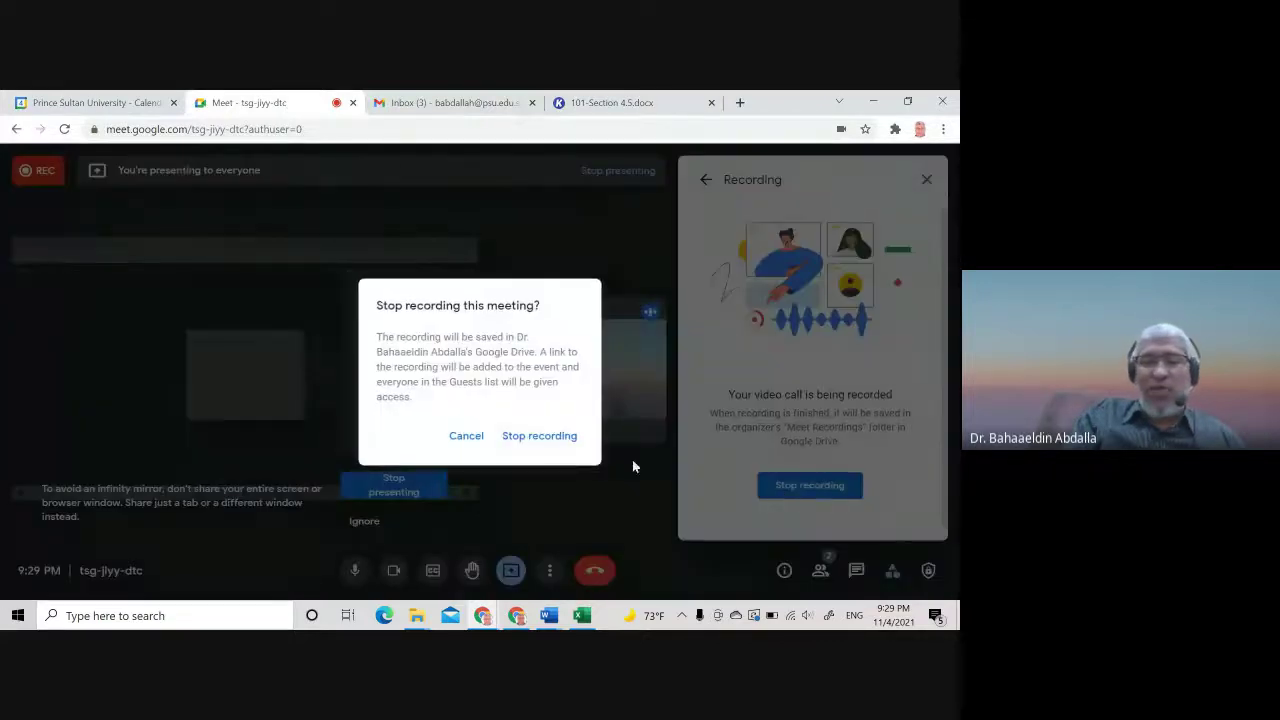